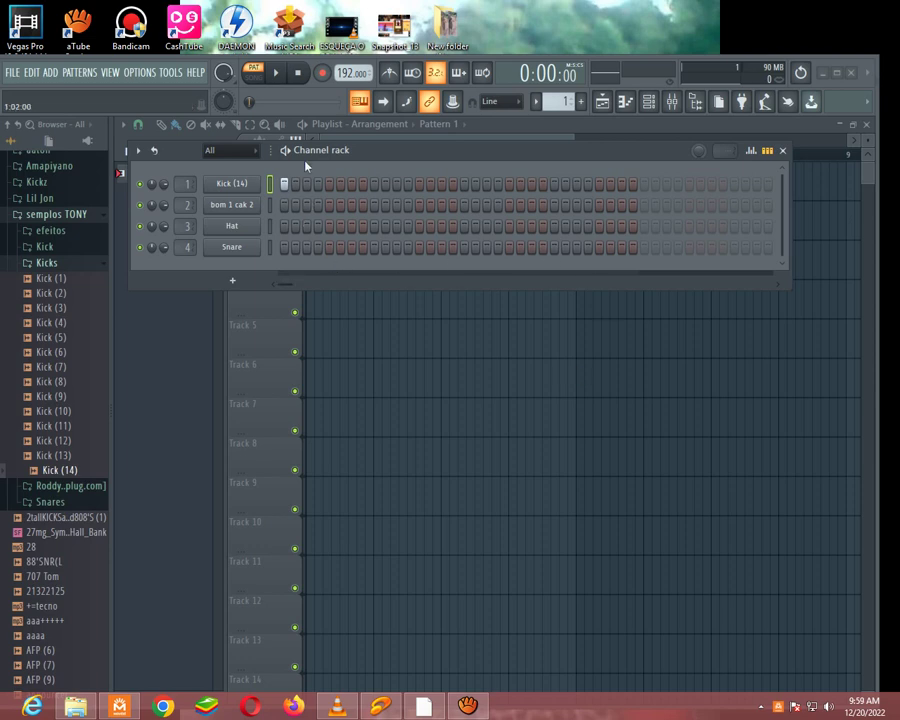
Step: Put Kick (14) on step 1 and bom 1 cak 2 on steps 7 and 13, playing the pattern to check the rhythm
click(282, 185)
key(space)
click(284, 186)
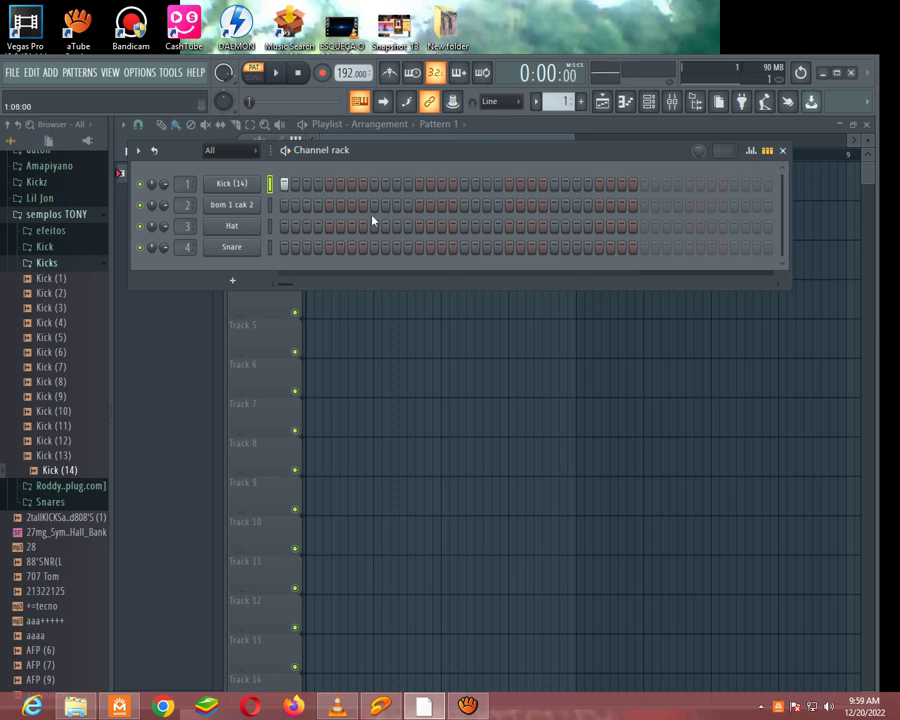
key(space)
click(362, 209)
right_click(361, 209)
click(352, 210)
key(space)
click(419, 206)
key(space)
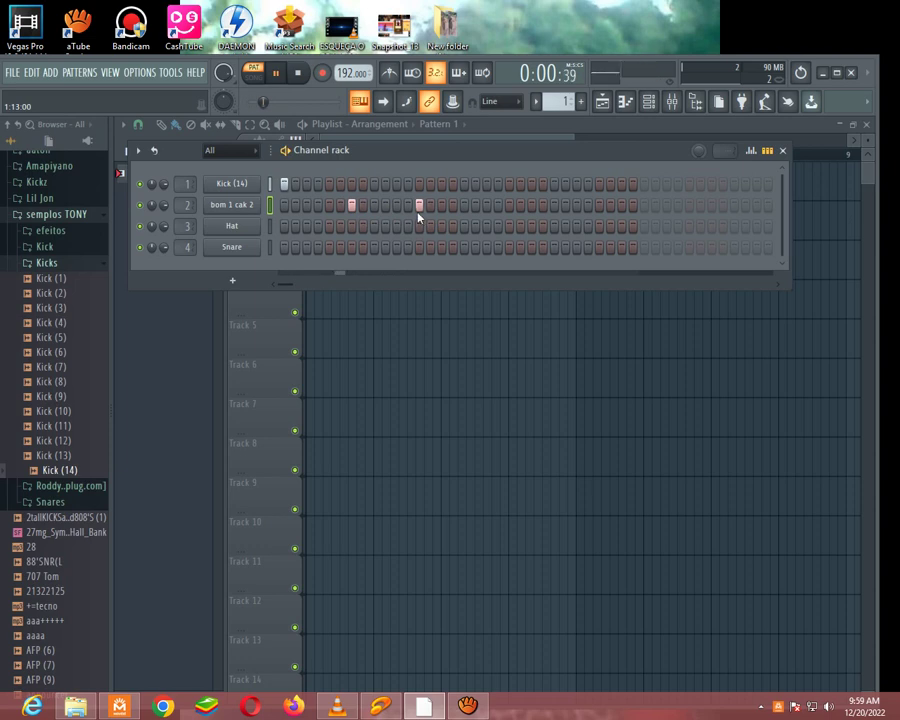
key(space)
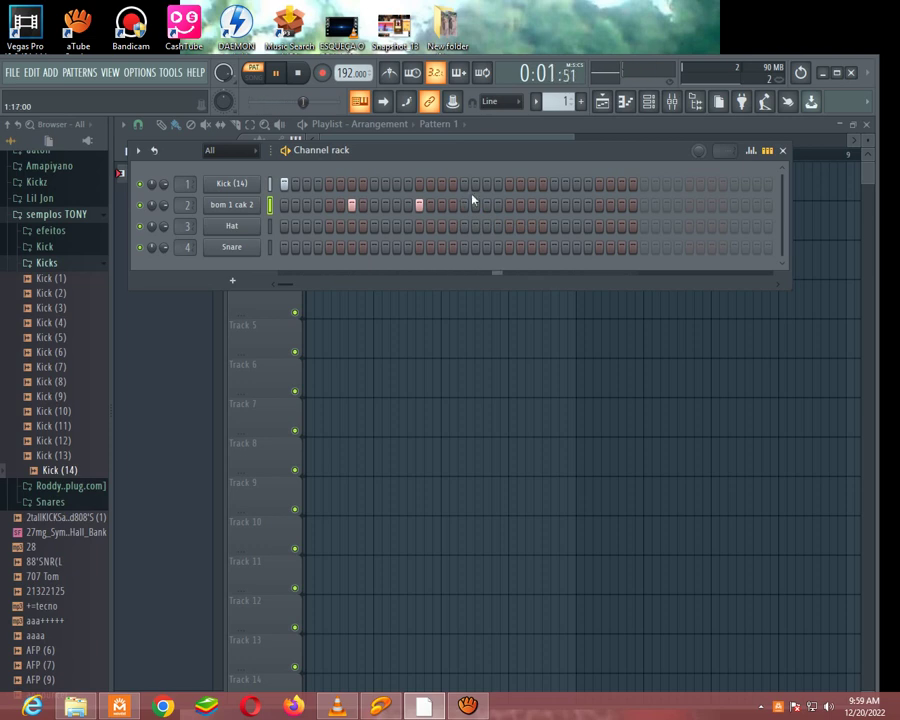
Step: Add a Kick (14) hit on step 17 and bom 1 cak 2 hits on steps 23 and 29 while auditioning the pattern
click(463, 186)
click(512, 212)
right_click(512, 213)
key(space)
key(space)
click(531, 206)
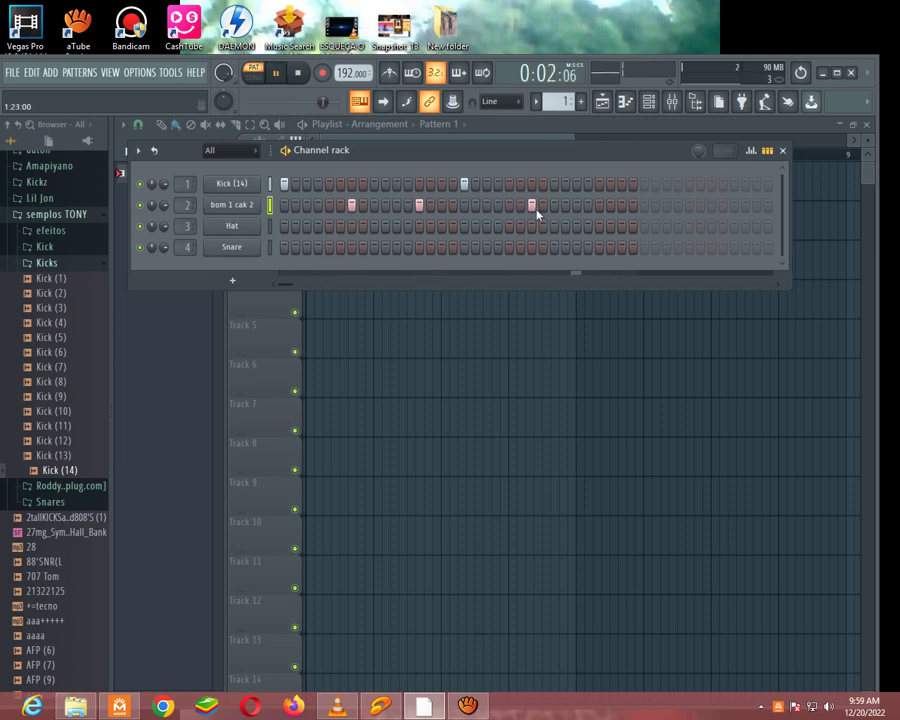
click(599, 206)
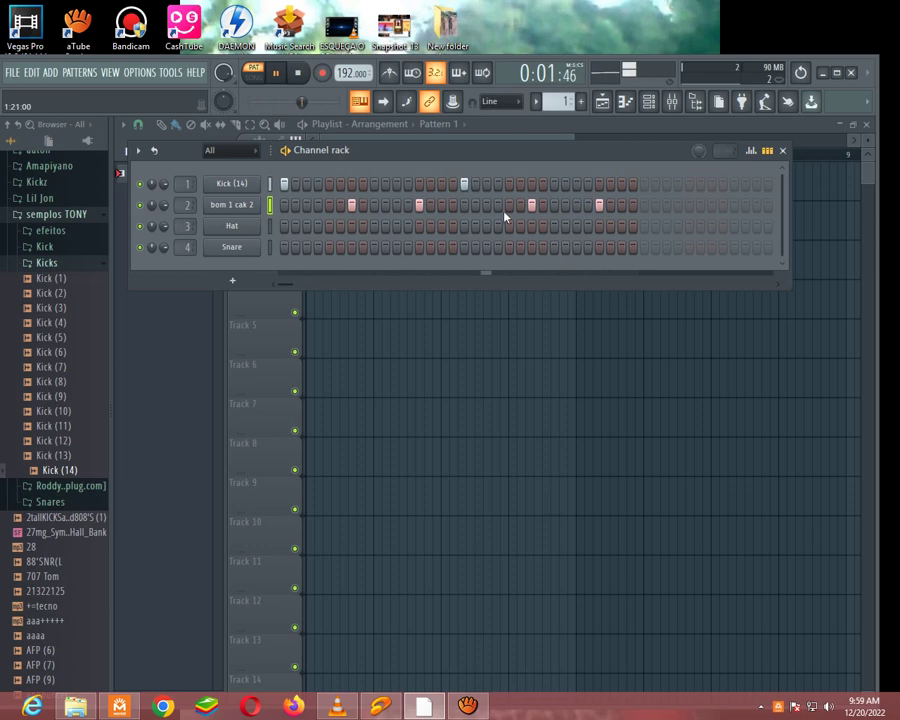
Step: Try the third bom 1 cak 2 hit on step 24 instead of step 23 during playback
right_click(533, 209)
click(544, 207)
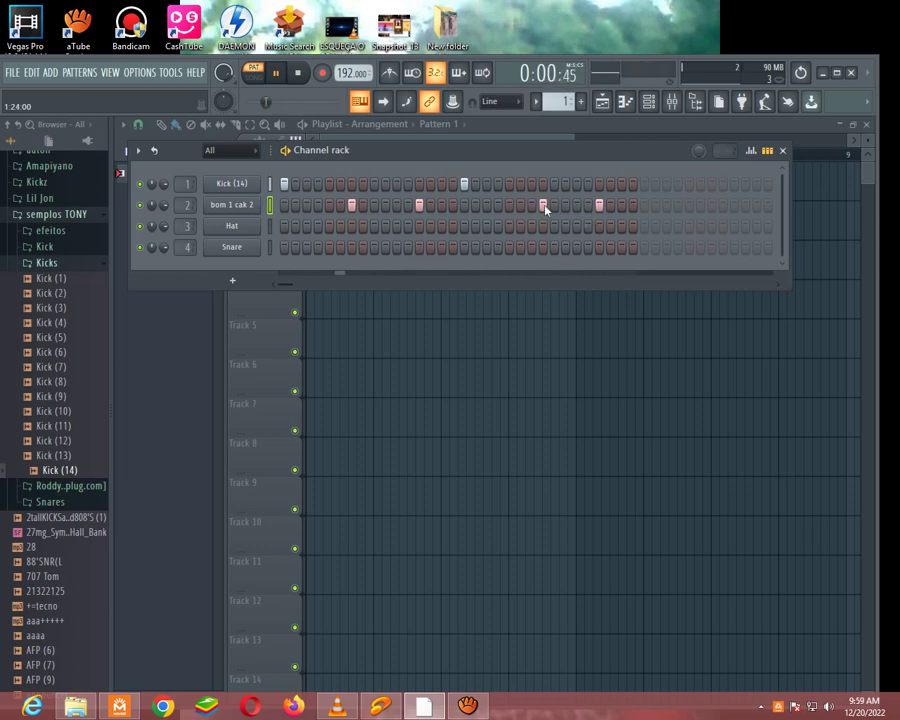
right_click(543, 207)
click(531, 207)
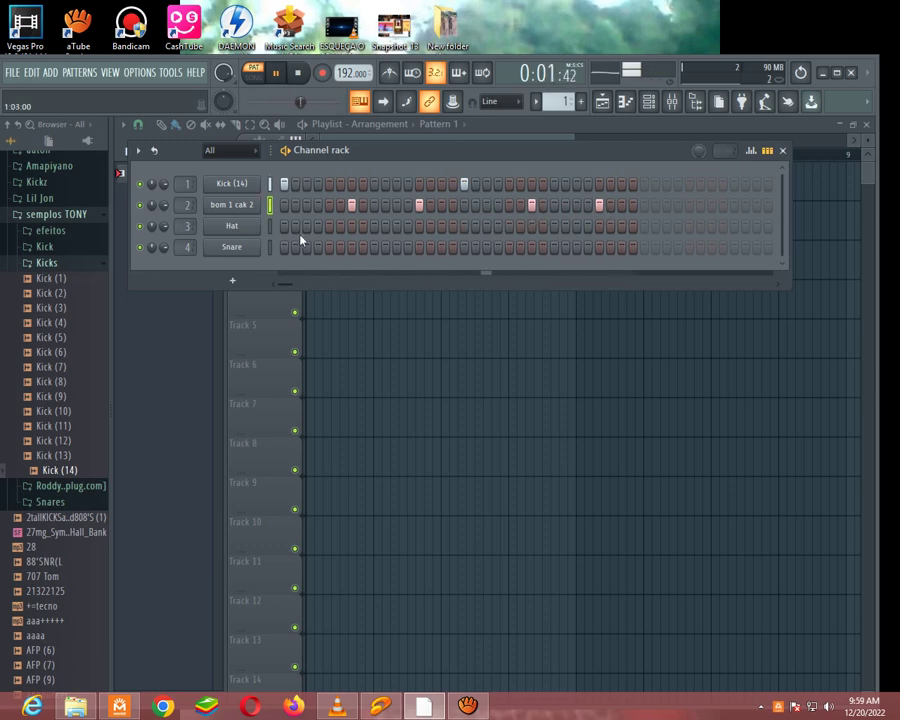
Step: Open the piano roll for the bom 1 cak 2 channel
right_click(240, 205)
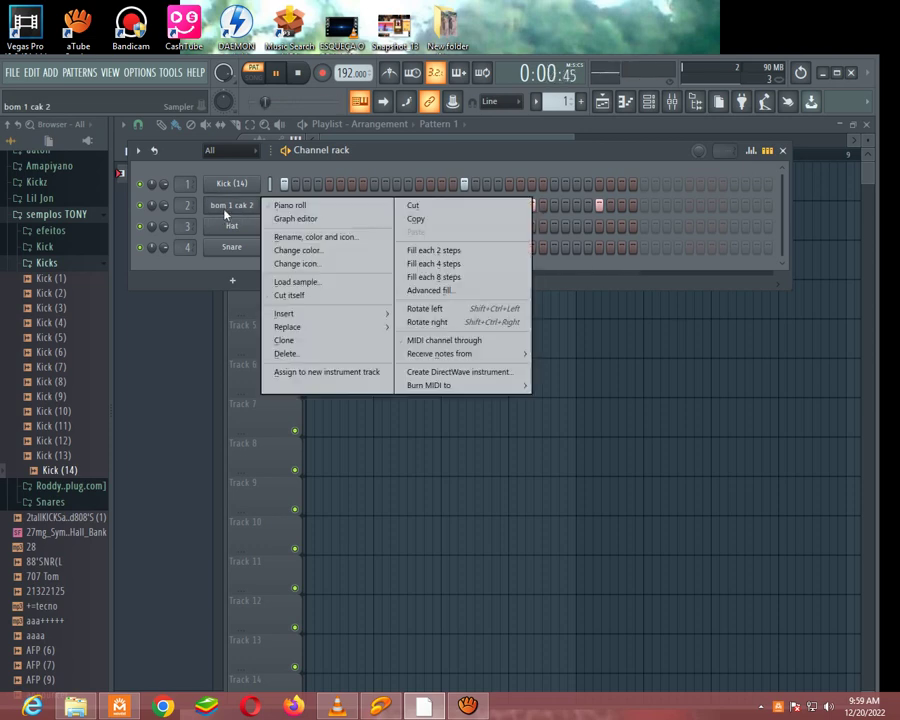
click(291, 204)
drag(300, 140, 256, 141)
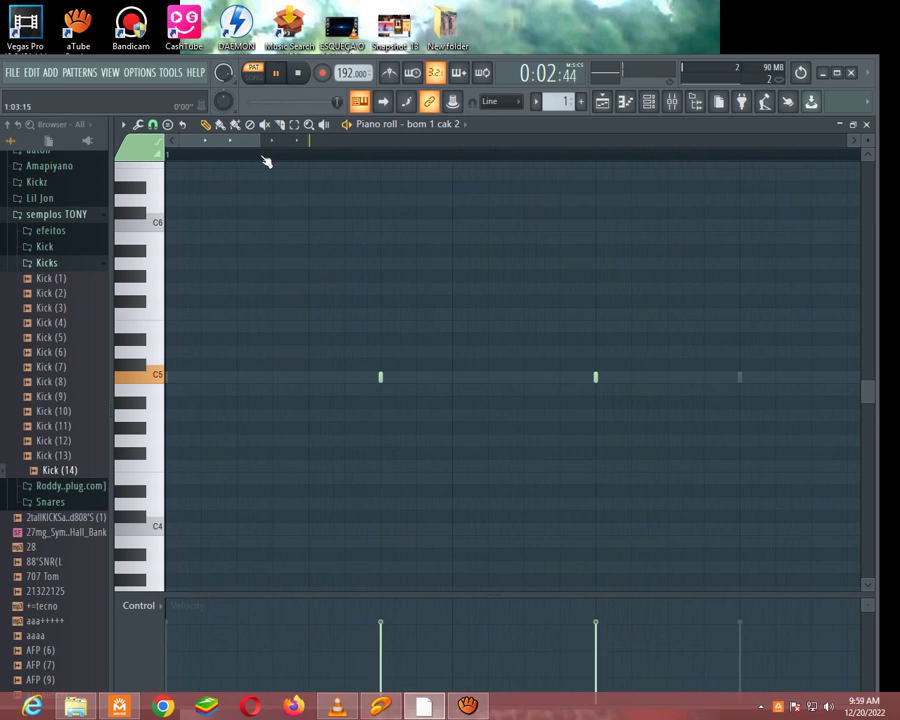
Step: Dismiss the remote host error dialog on the desktop and switch back to FL Studio
click(420, 708)
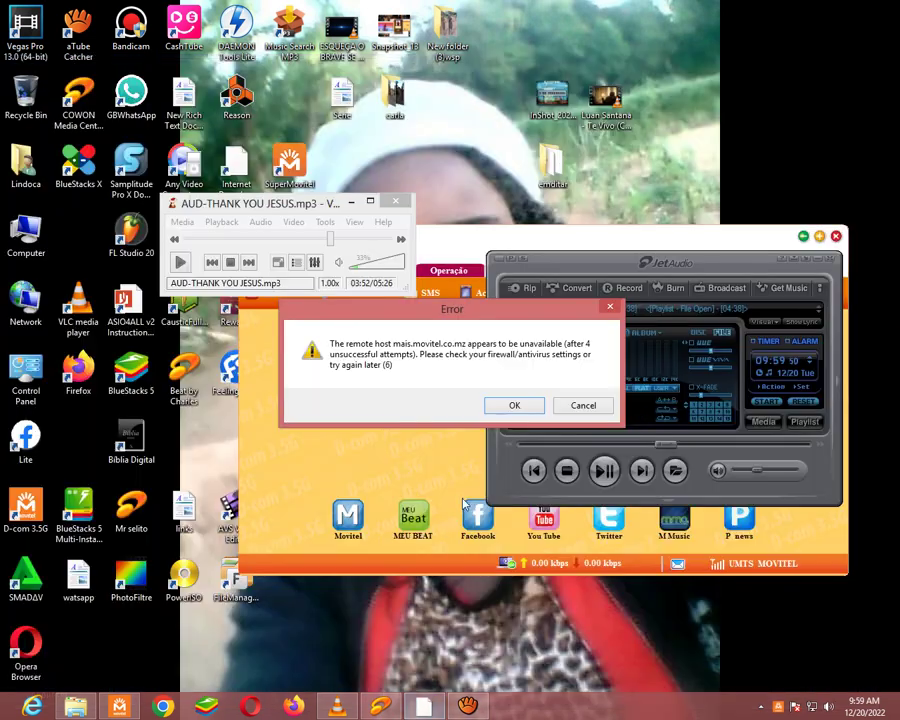
click(583, 405)
click(424, 706)
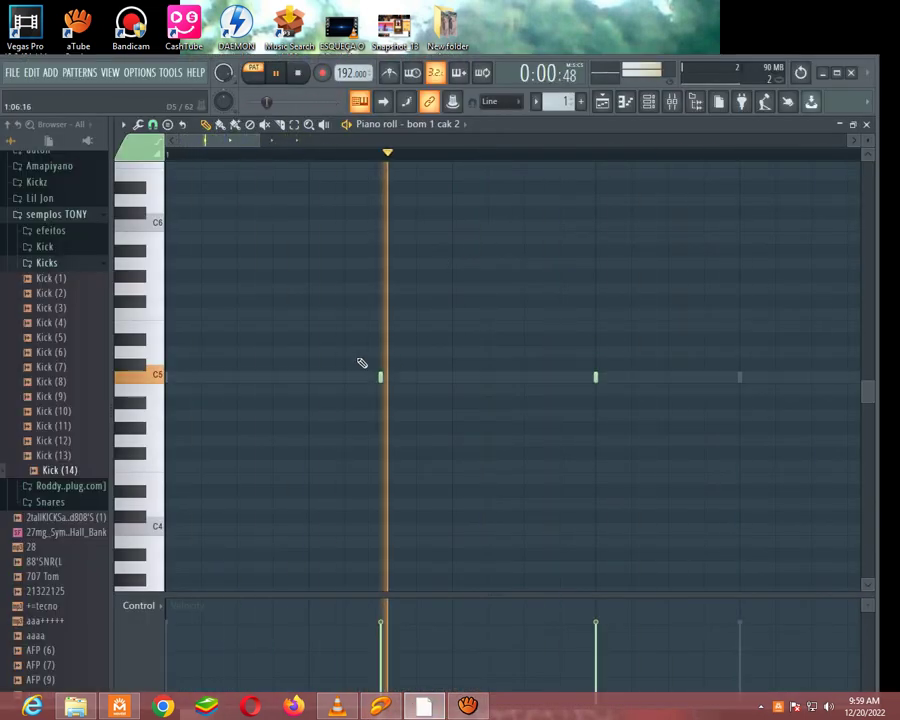
Step: Set the piano roll's grid snapping to (none)
drag(261, 147, 318, 147)
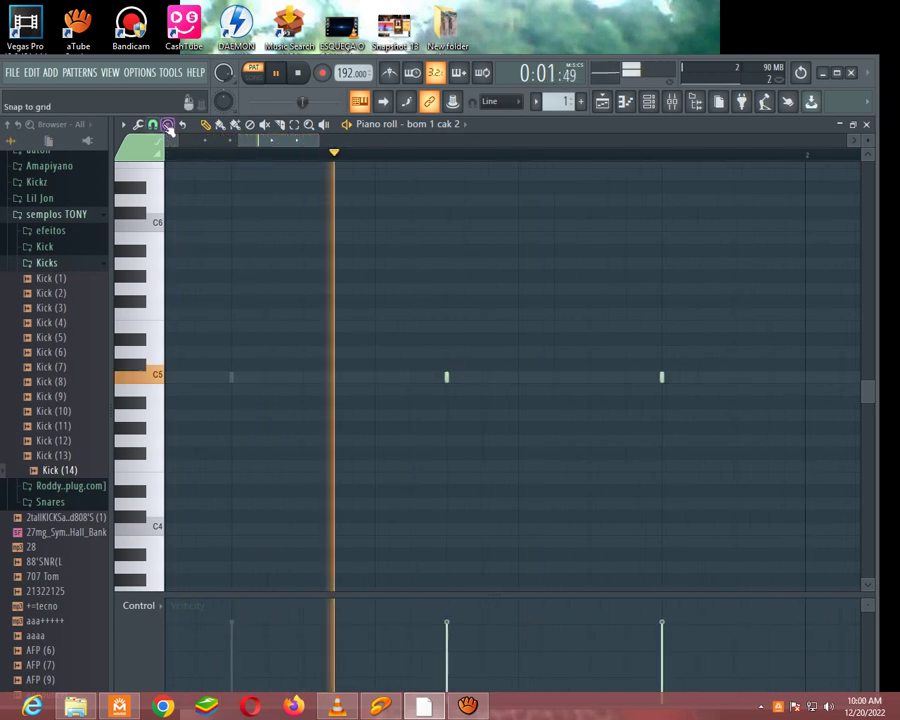
click(152, 124)
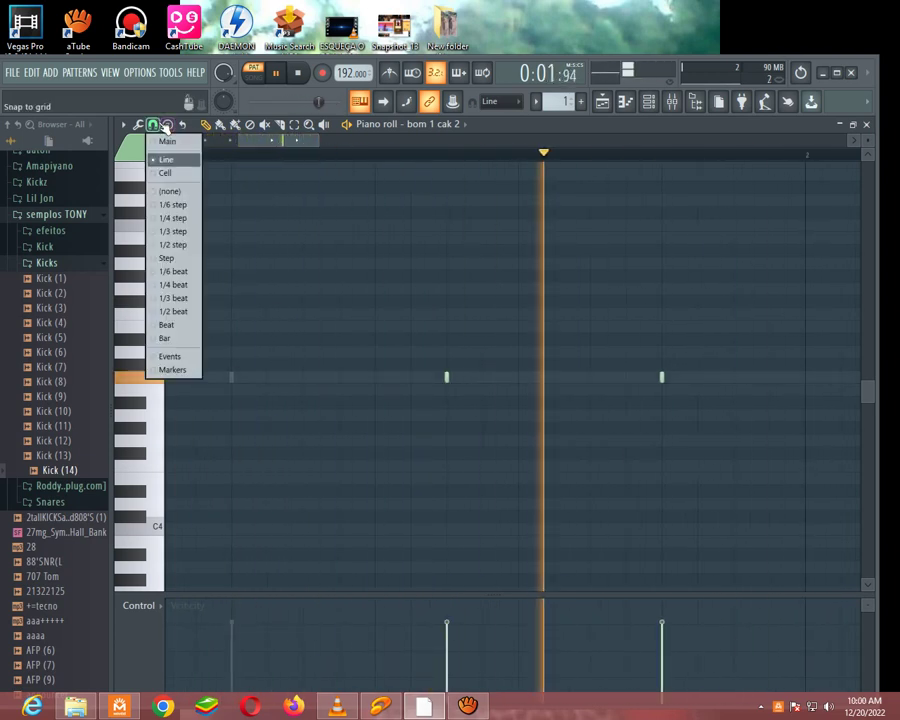
click(190, 191)
Step: Shift the third bom 1 cak 2 note to about halfway between steps 24 and 25, checking the timing in playback
drag(446, 377, 474, 378)
key(space)
key(space)
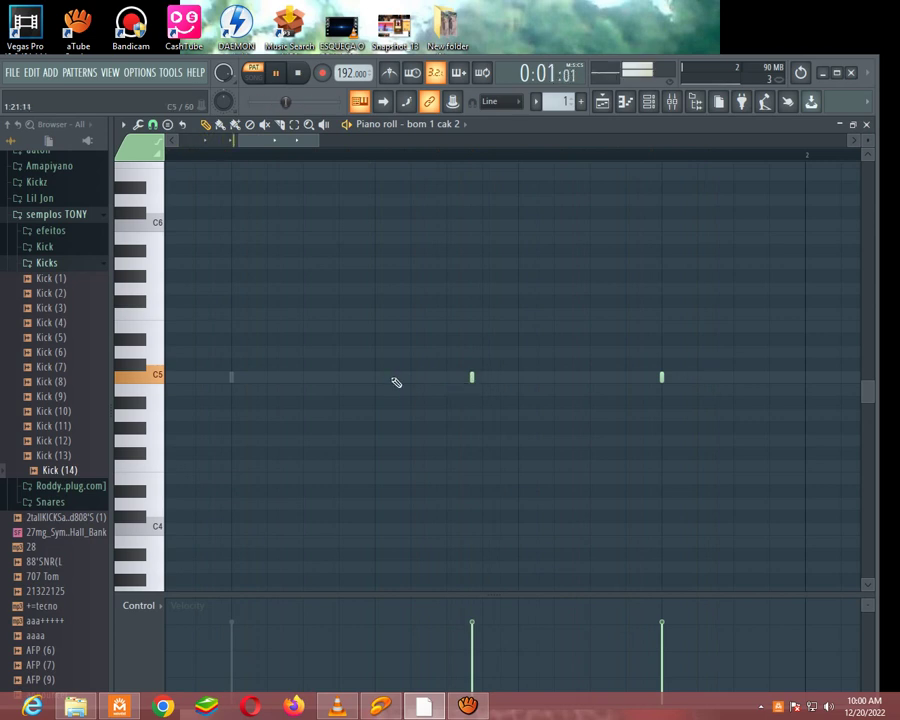
drag(477, 386, 502, 378)
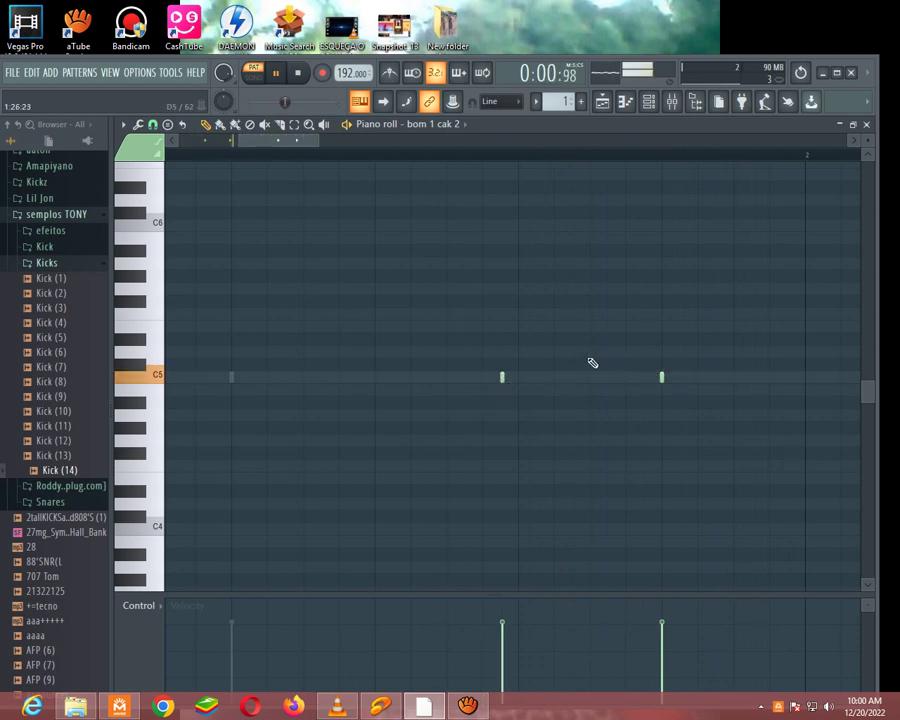
Step: Try an extra Kick (14) hit on step 19 in the channel rack
click(648, 102)
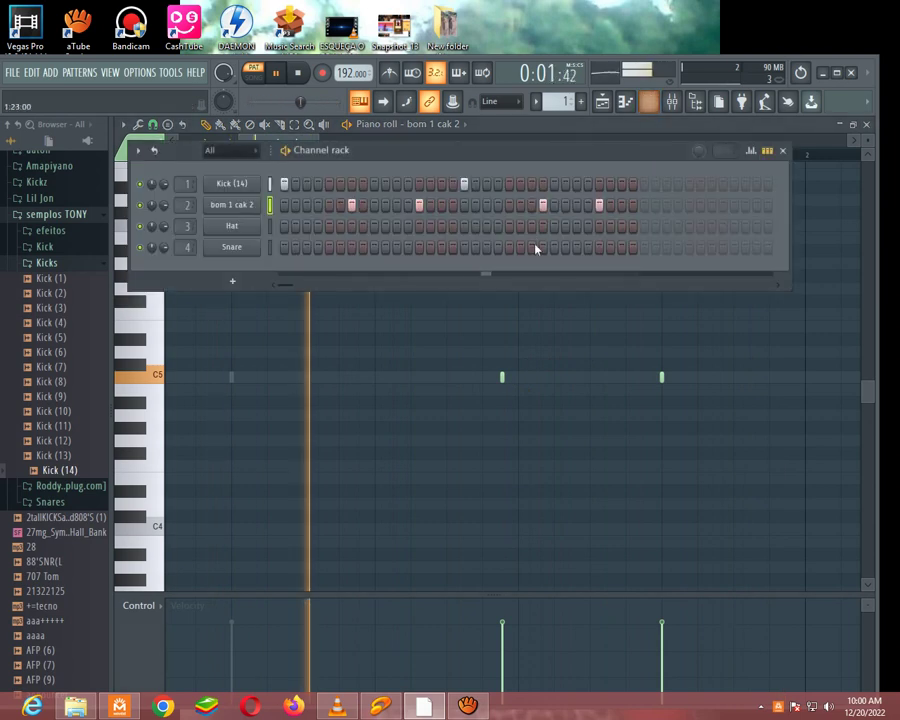
click(508, 185)
right_click(508, 185)
click(486, 185)
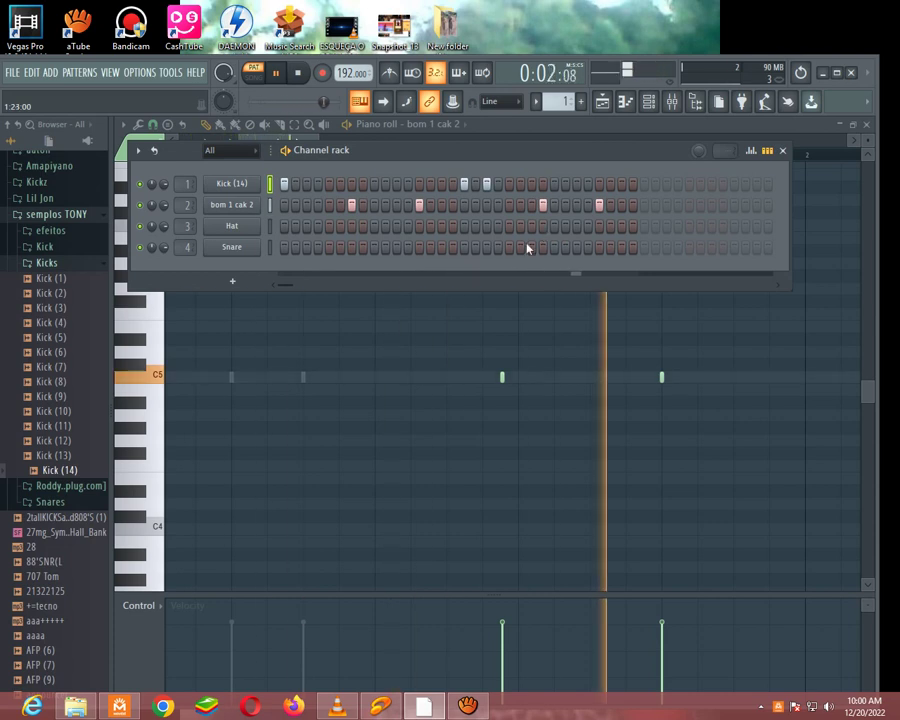
Step: Move the third bom 1 cak 2 note in the piano roll earlier to 1:24:01
click(520, 136)
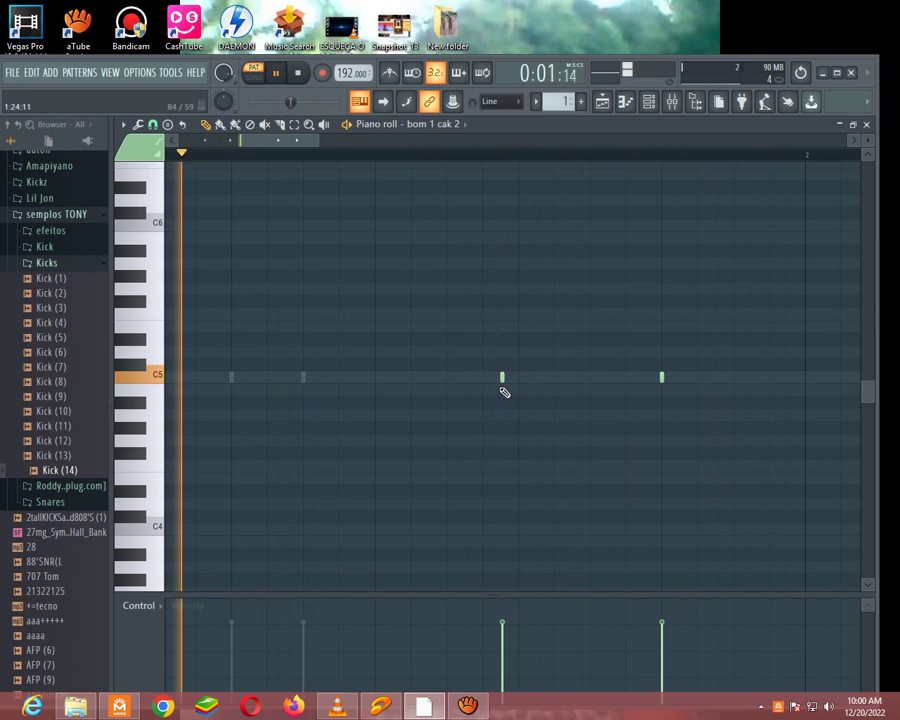
drag(502, 378, 485, 381)
key(space)
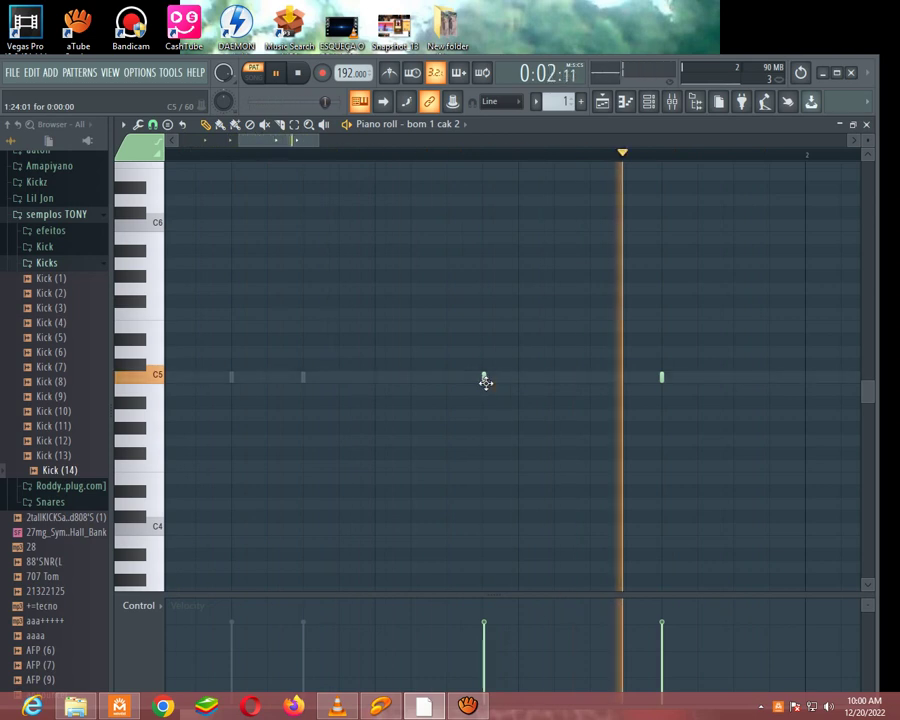
Step: Replace the extra Kick (14) hit on step 19 with a Snare hit and put the third bom 1 cak 2 hit on step 23
click(648, 101)
click(486, 184)
click(498, 184)
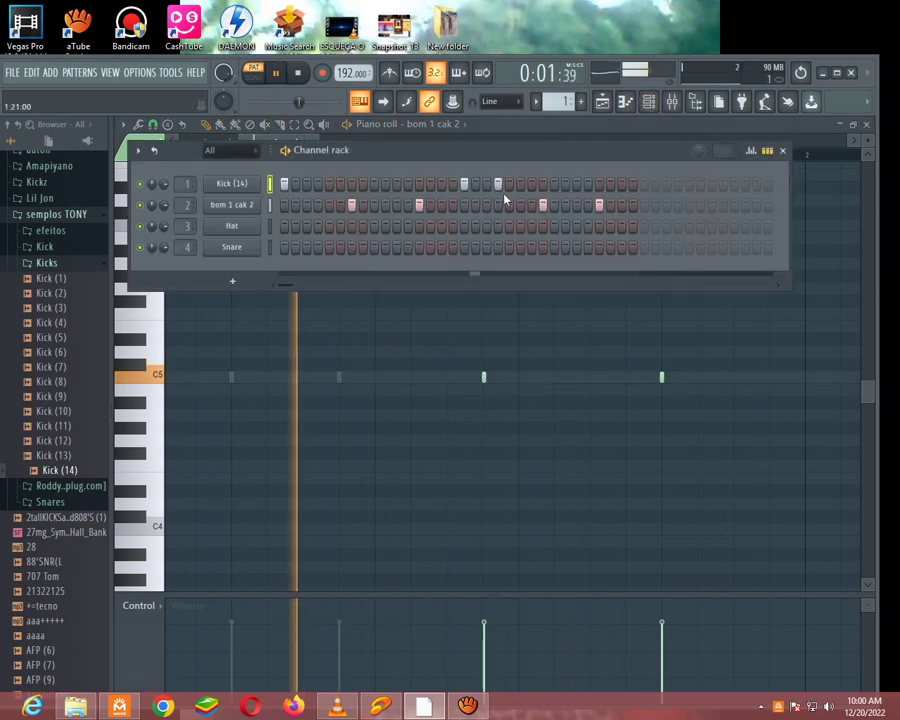
click(498, 184)
click(486, 248)
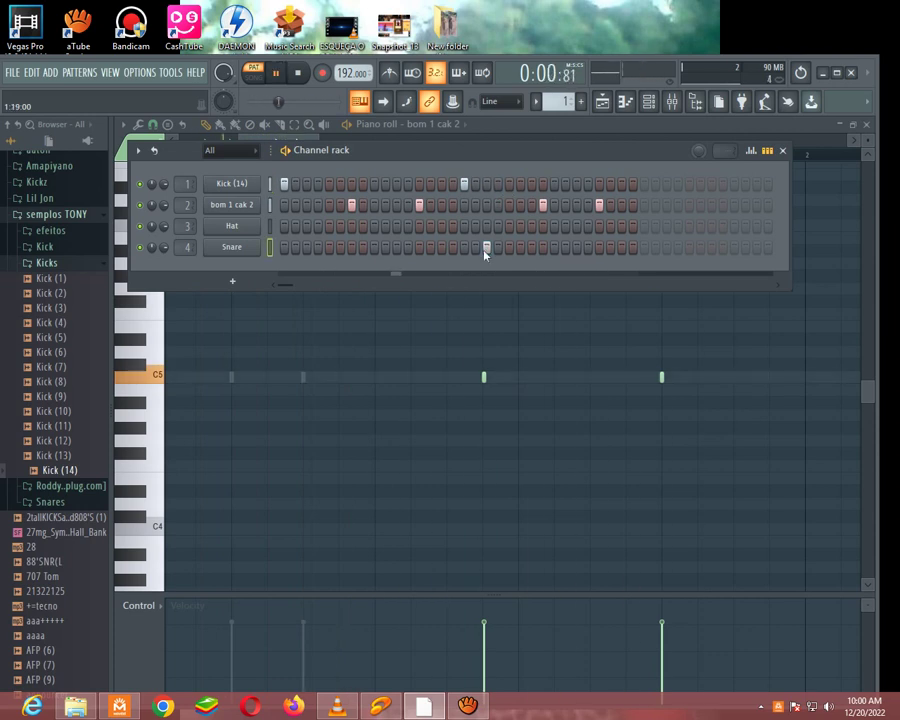
click(543, 206)
click(531, 205)
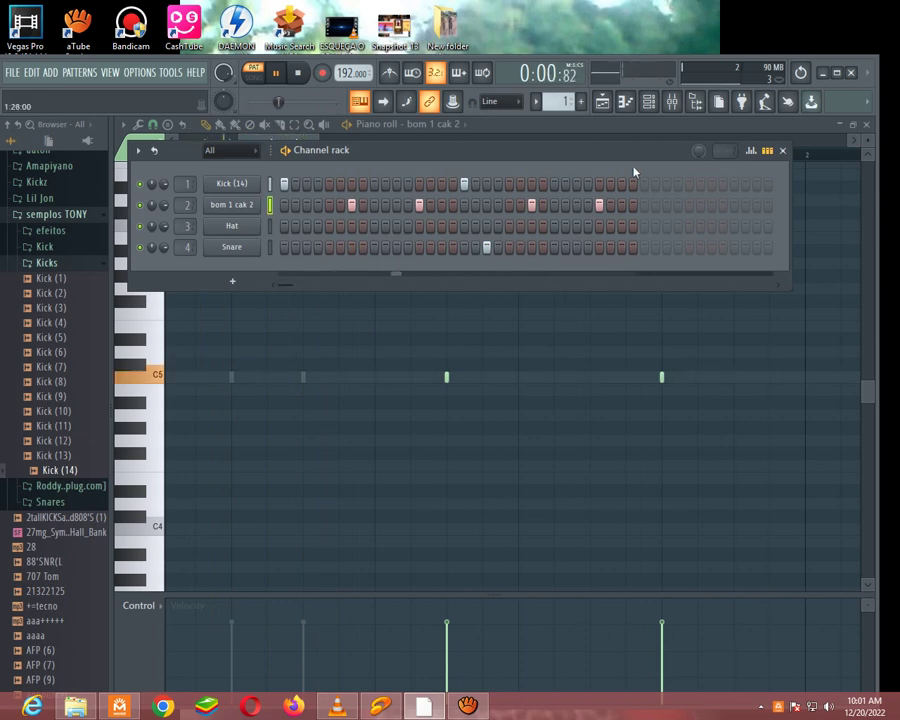
Step: Save the project as "Jack pro beat" in FL Studio song file format and stop playback
click(12, 72)
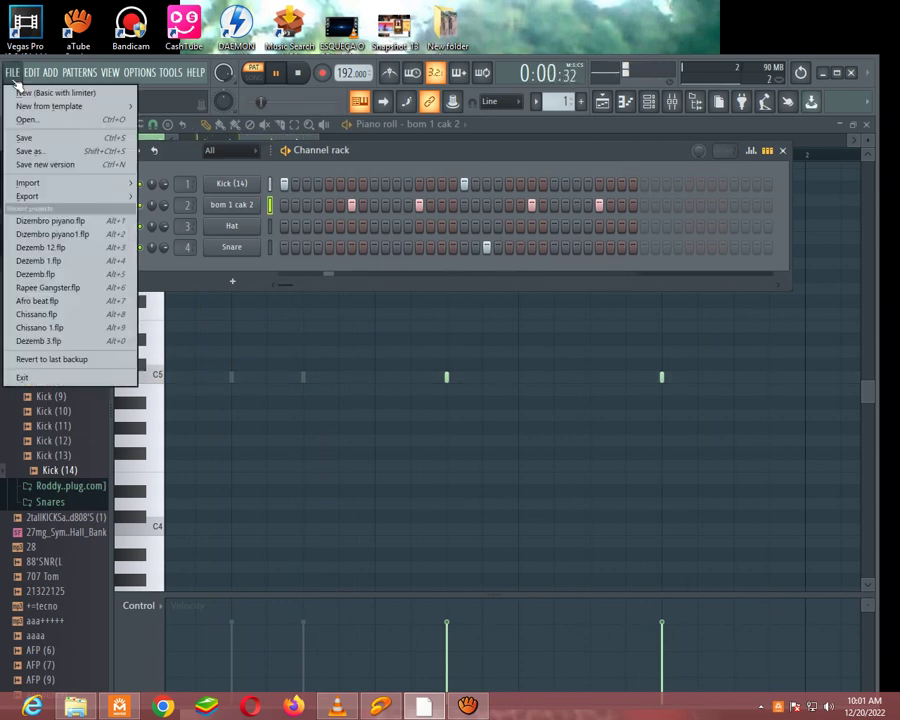
click(29, 151)
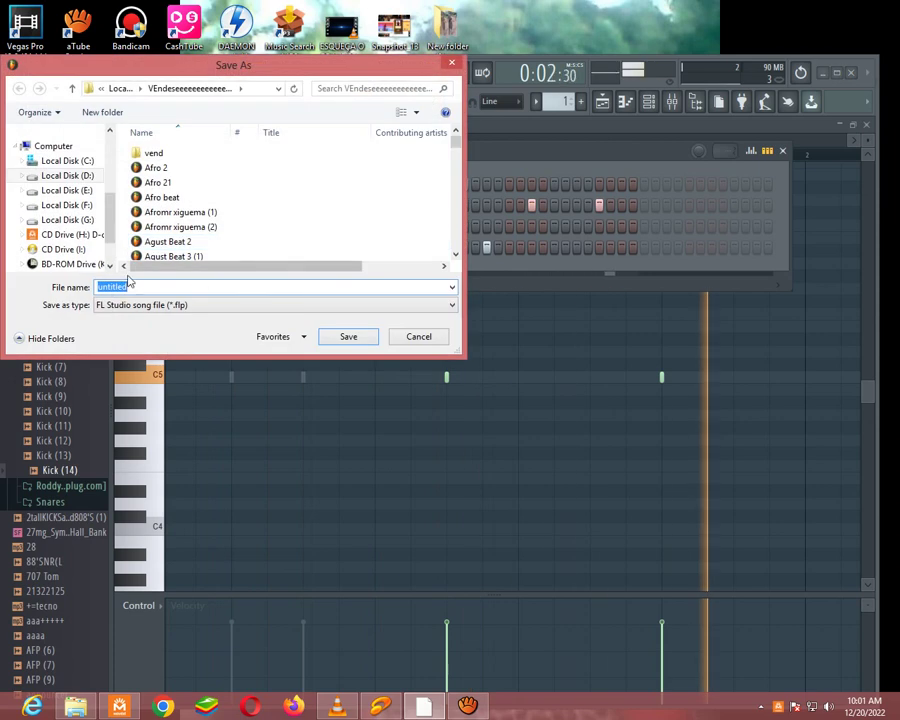
text(J)
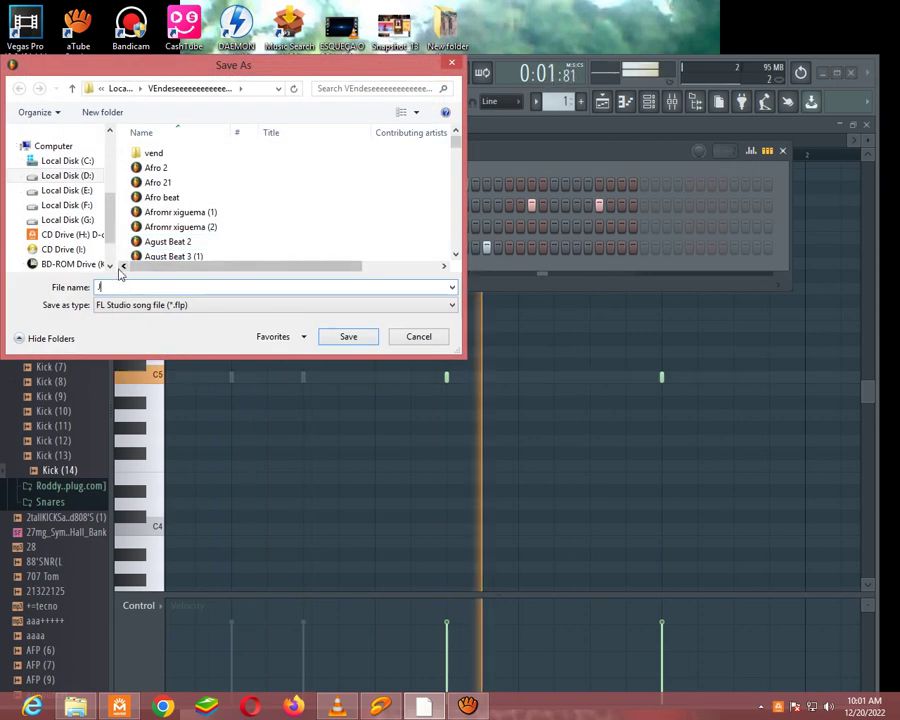
text(ack)
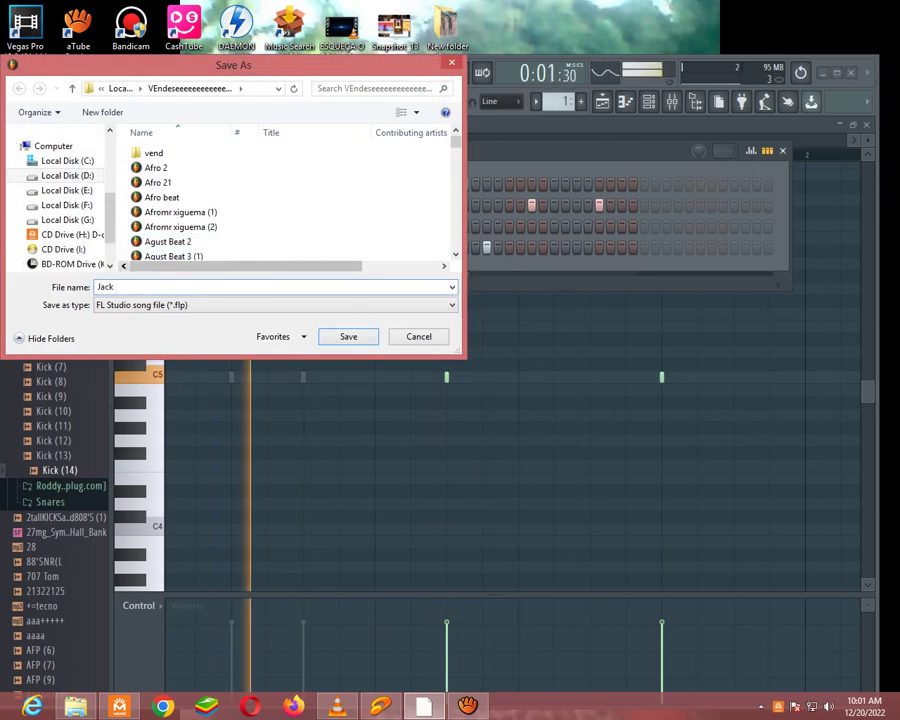
text( pr)
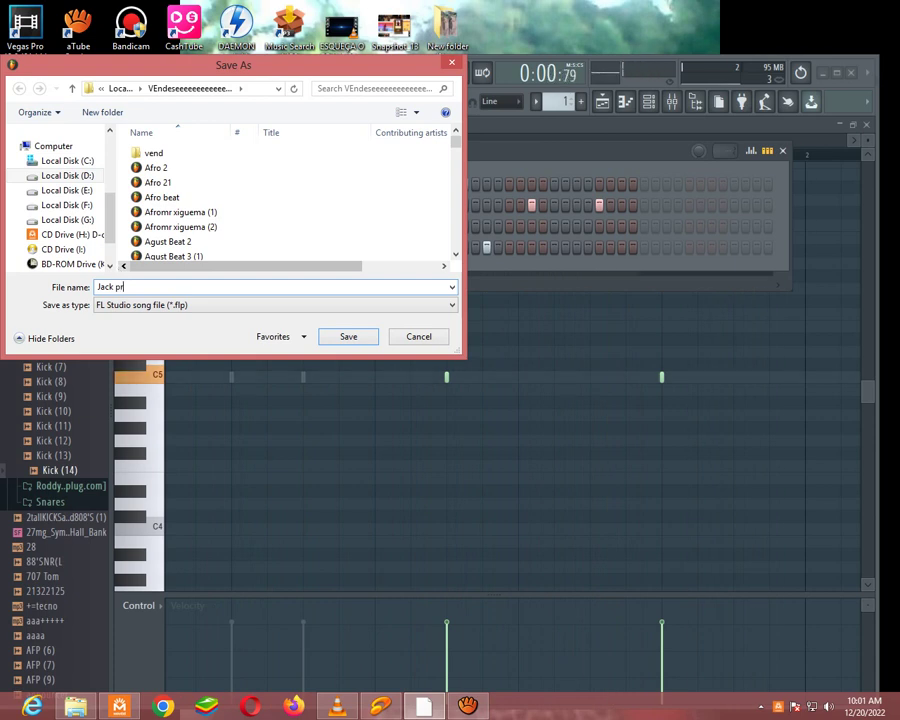
text(o beat)
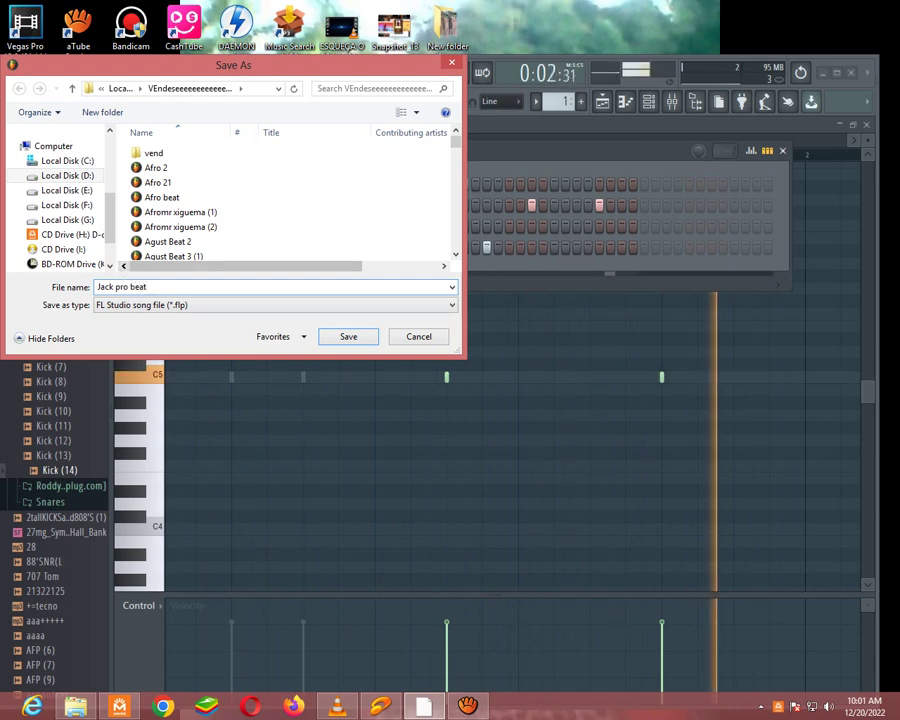
click(358, 340)
key(space)
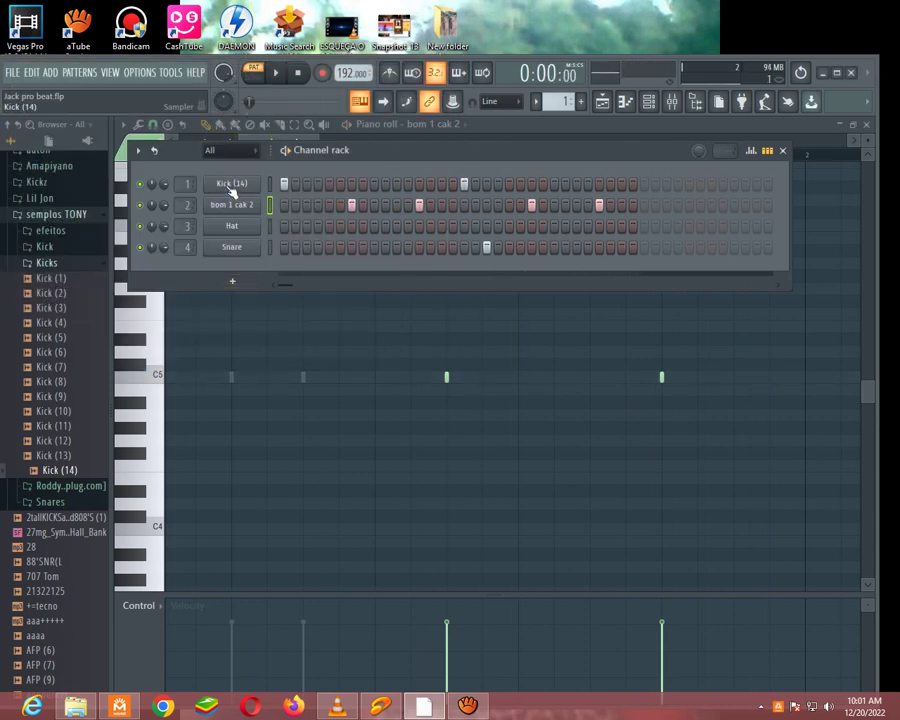
Step: Copy the bom 1 cak 2 steps from pattern 1 and paste them into the same channel in pattern 2
right_click(236, 205)
click(414, 221)
scroll(561, 101, up, 1)
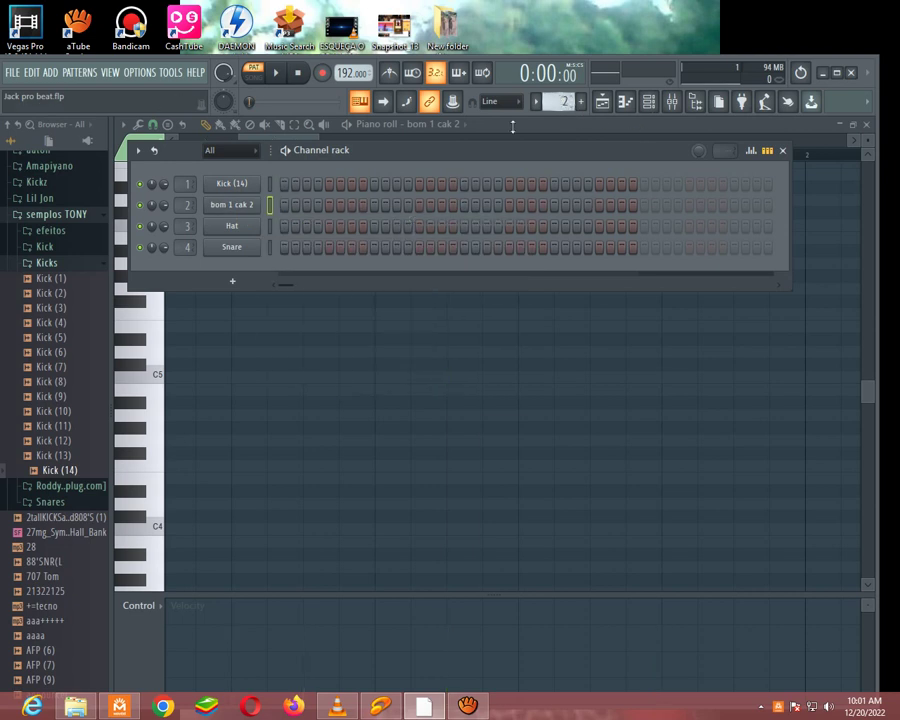
right_click(270, 206)
click(460, 233)
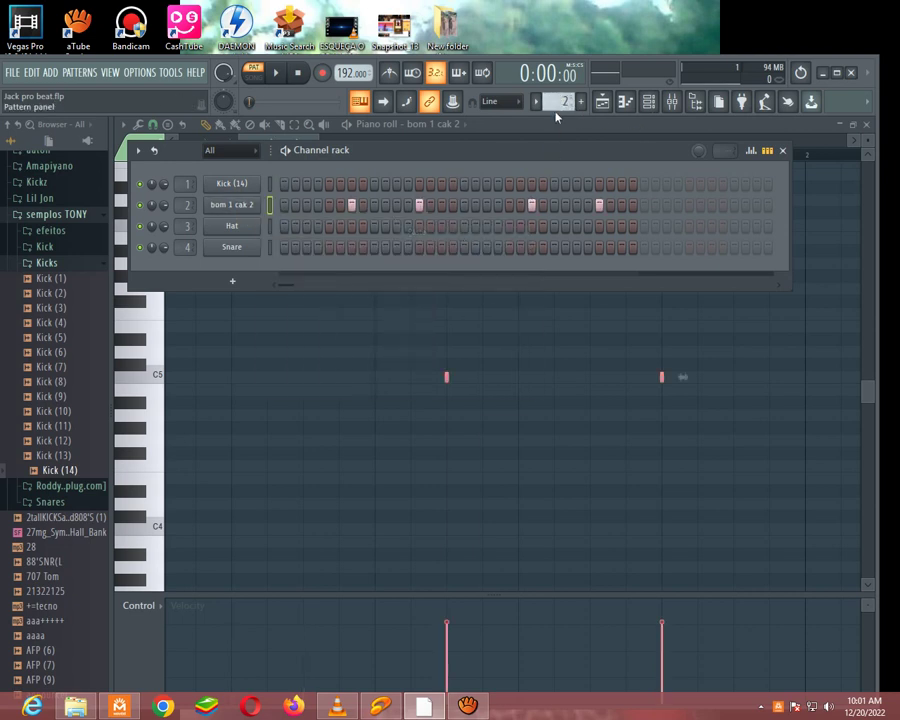
Step: Cut the Snare steps from pattern 1 and paste them into the Snare channel of pattern 3
scroll(556, 103, down, 1)
right_click(269, 247)
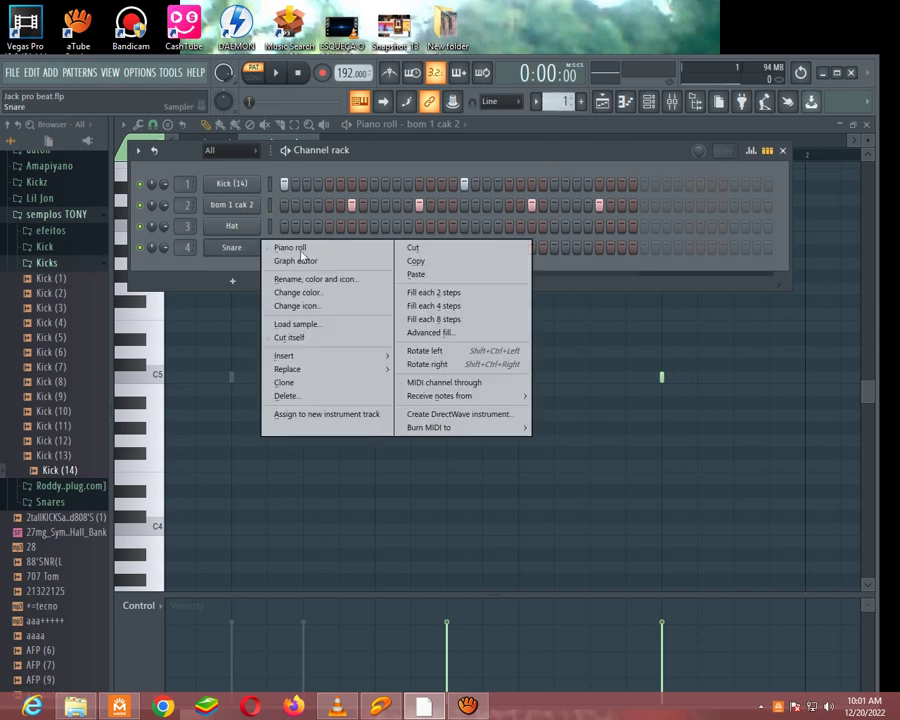
click(476, 245)
scroll(560, 102, up, 1)
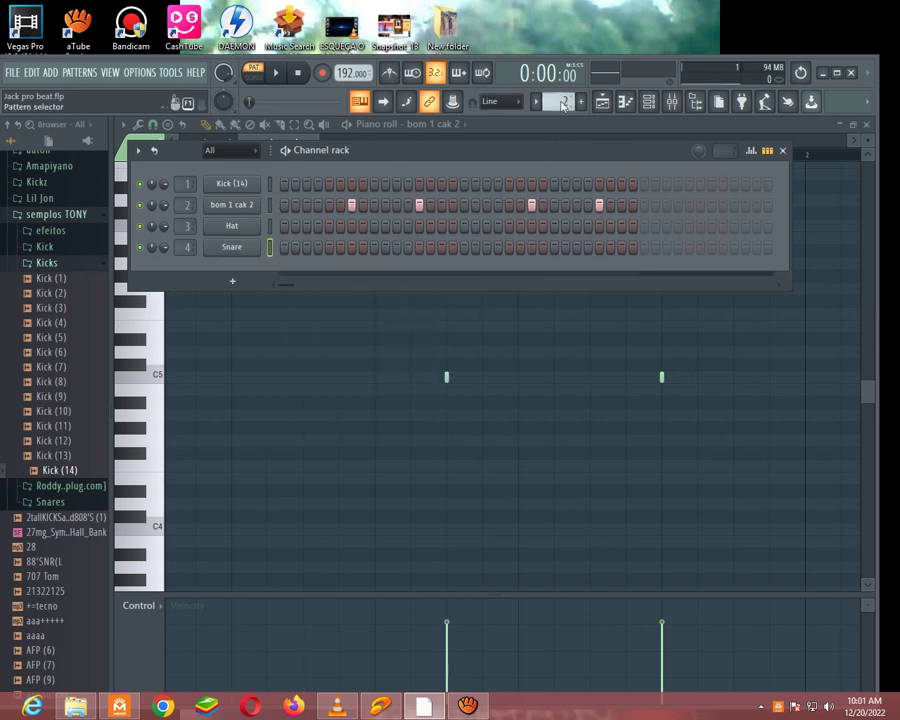
scroll(563, 103, up, 1)
right_click(262, 243)
click(453, 275)
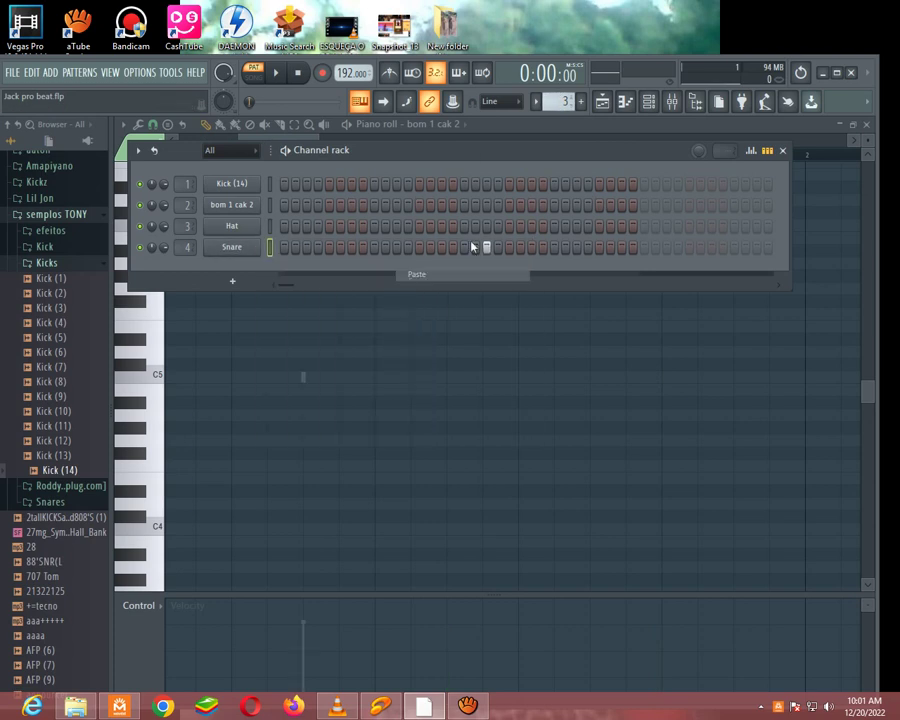
scroll(560, 103, down, 1)
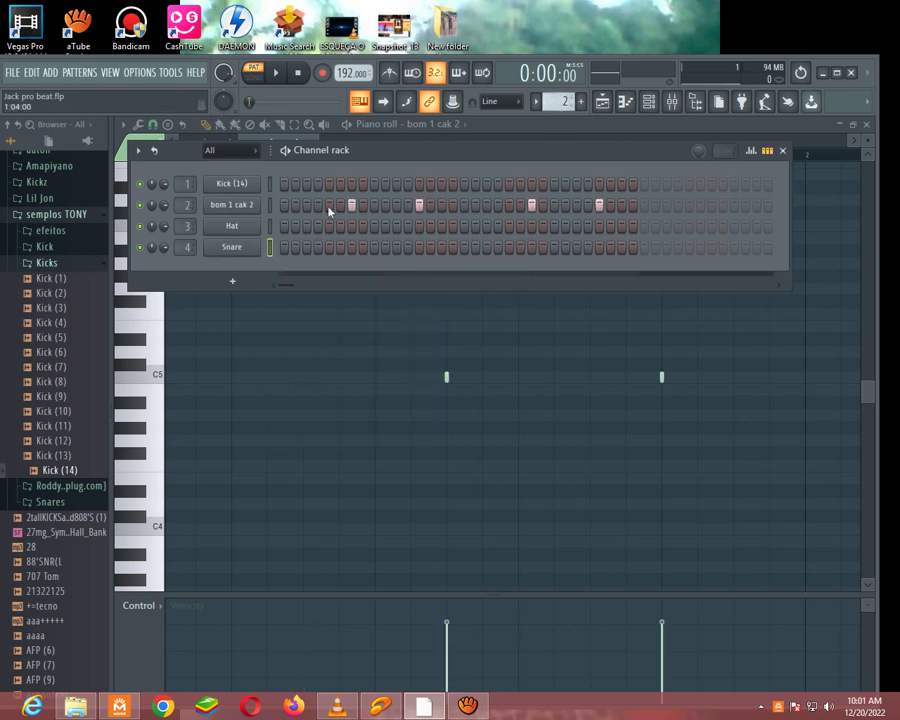
Step: Clear the bom 1 cak 2 steps from pattern 2, then place a Pattern 2 clip at the start of Track 2 in song mode
drag(318, 207, 608, 211)
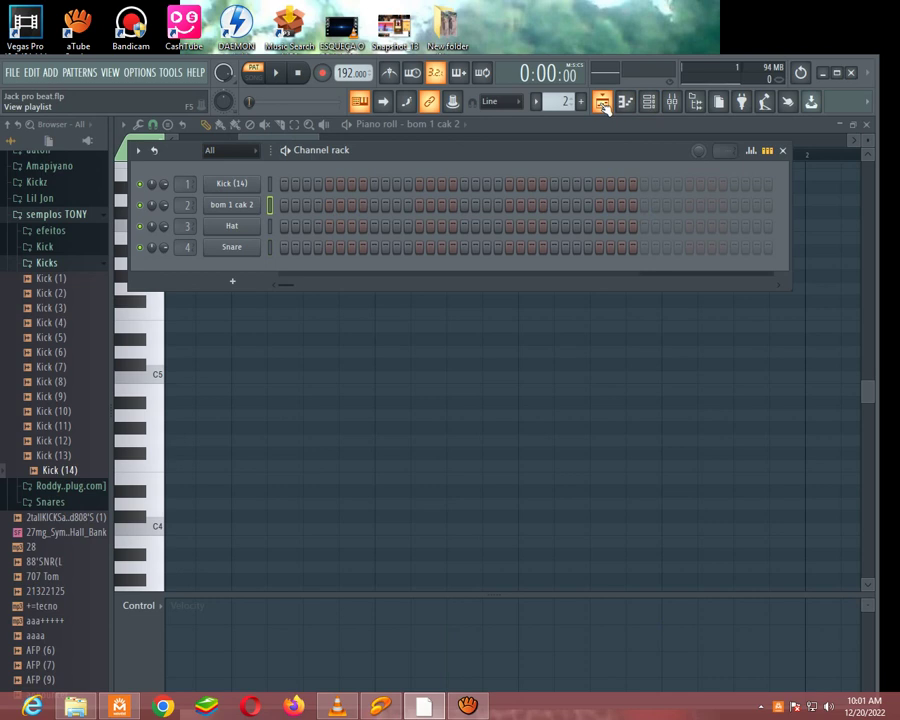
click(254, 77)
click(610, 105)
click(338, 224)
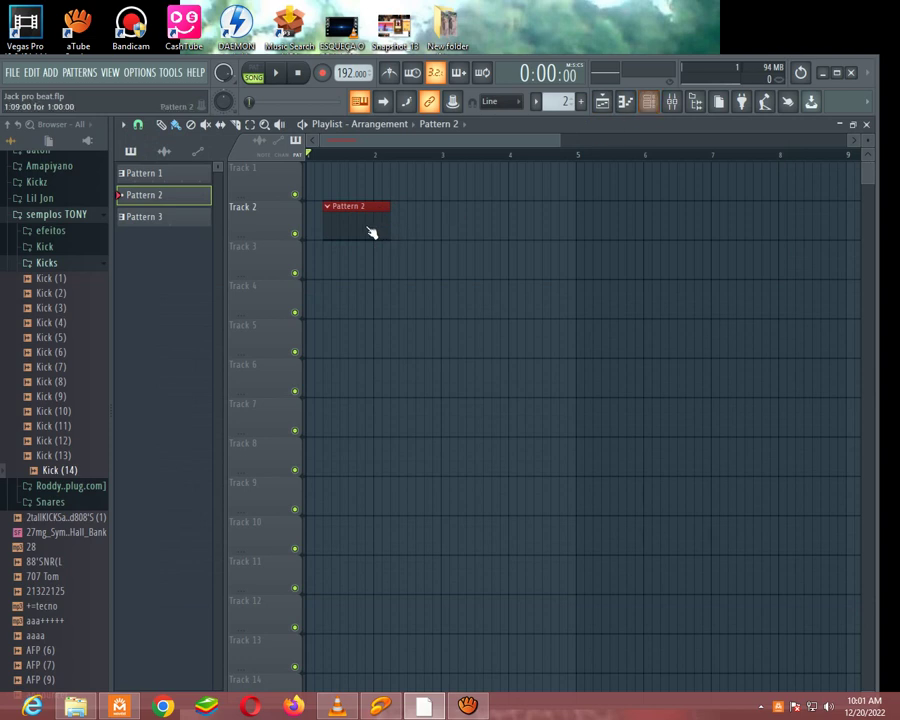
drag(372, 230, 334, 226)
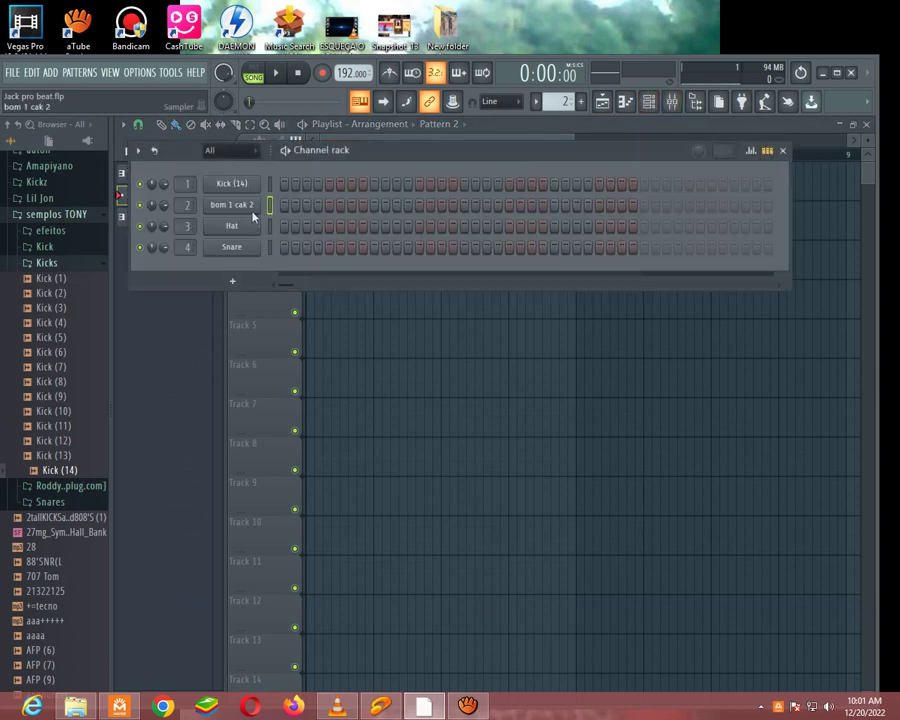
Step: Paste the cut Snare steps into the Snare channel of pattern 2 and cut the bom 1 cak 2 steps from pattern 1
right_click(258, 201)
click(421, 236)
right_click(256, 248)
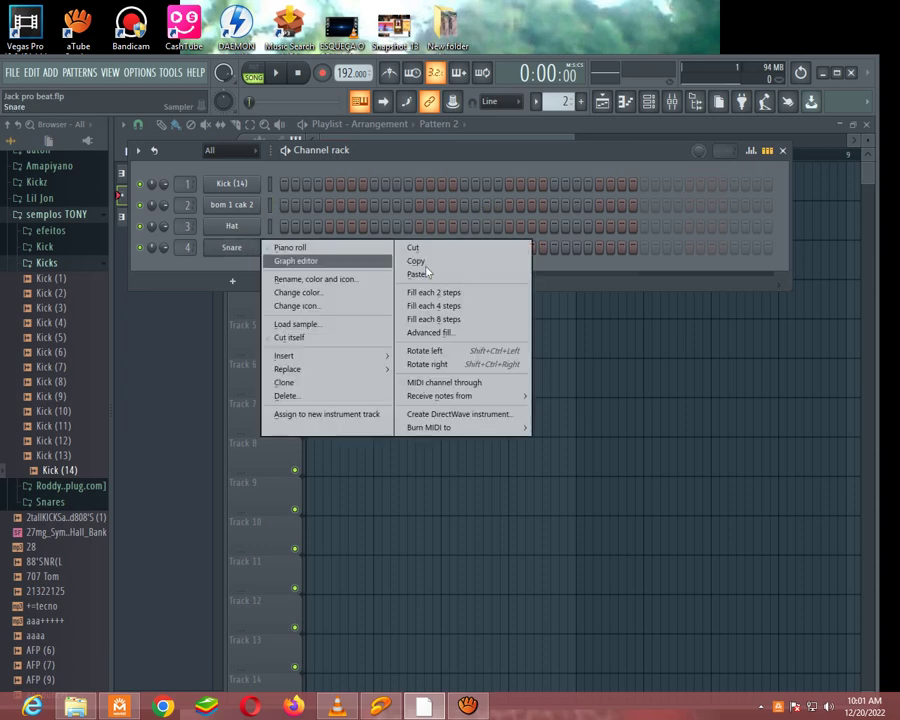
click(466, 274)
key(space)
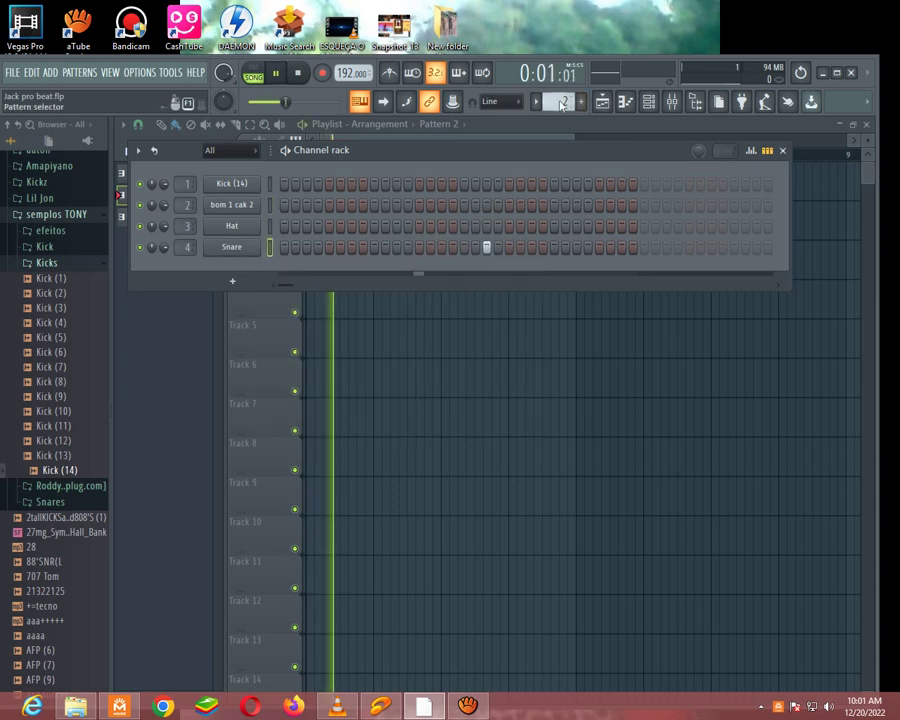
right_click(241, 212)
click(427, 207)
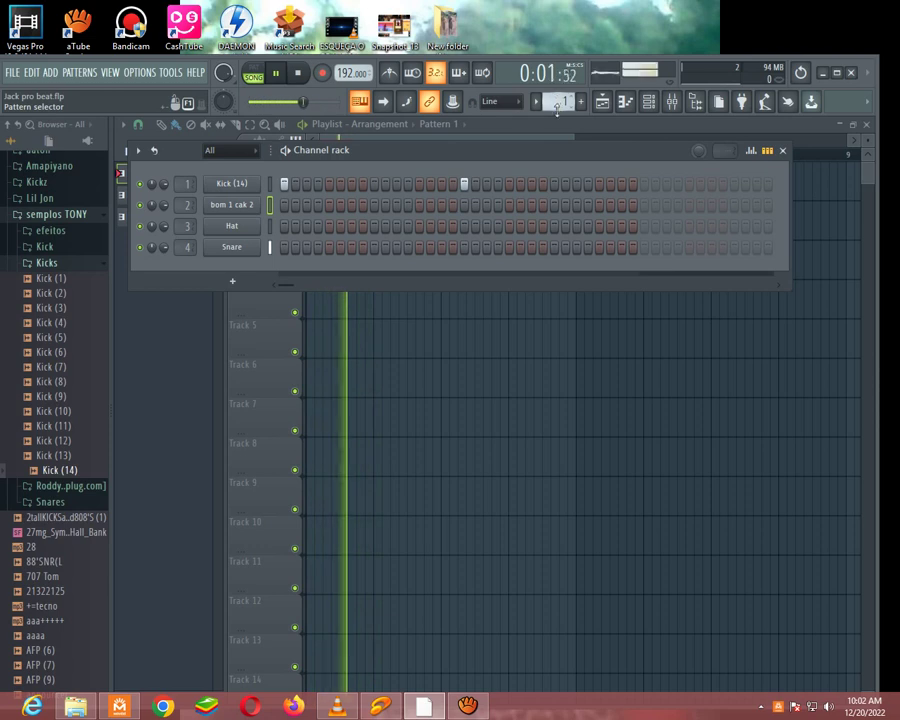
Step: Place a Pattern 1 clip at the start of Track 1 and a Pattern 3 clip at the start of Track 3
click(603, 107)
key(space)
drag(347, 184, 295, 189)
key(space)
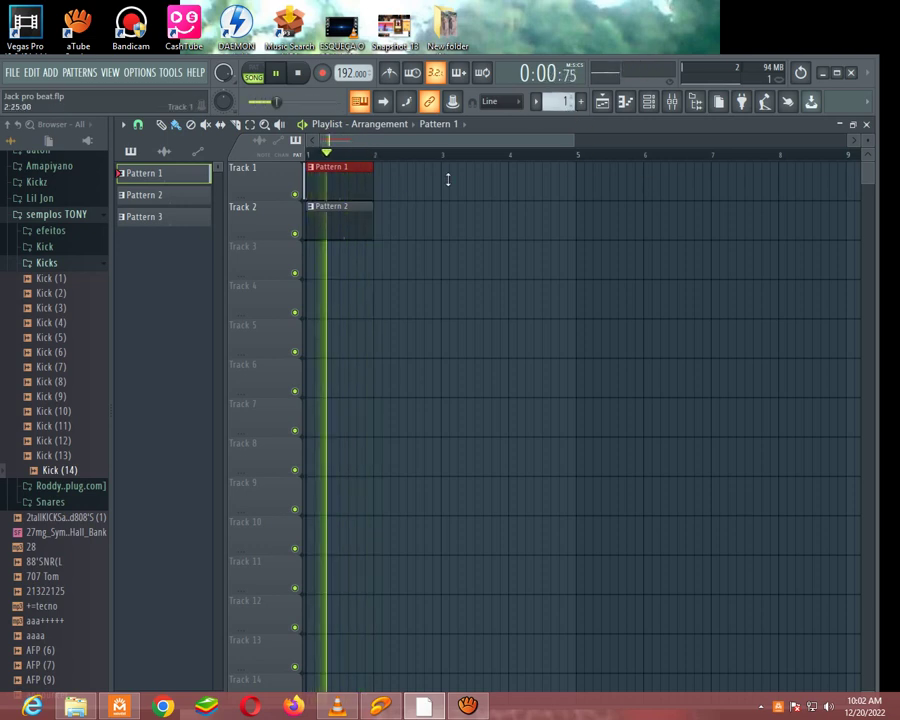
drag(552, 109, 552, 93)
click(316, 272)
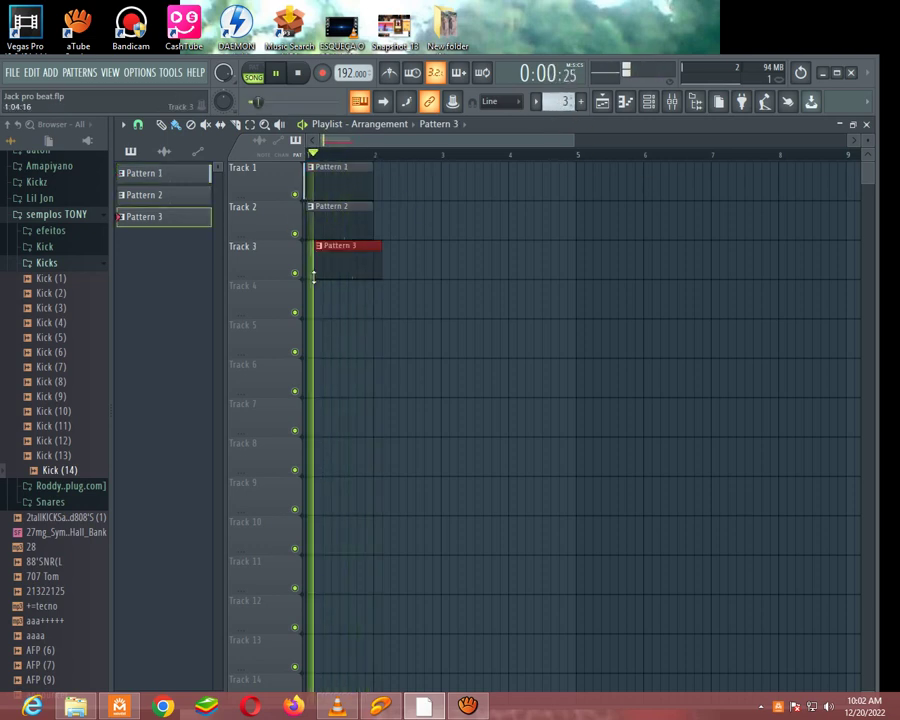
Step: Paste the cut bom steps into the bom 1 cak 2 channel of pattern 3
click(647, 101)
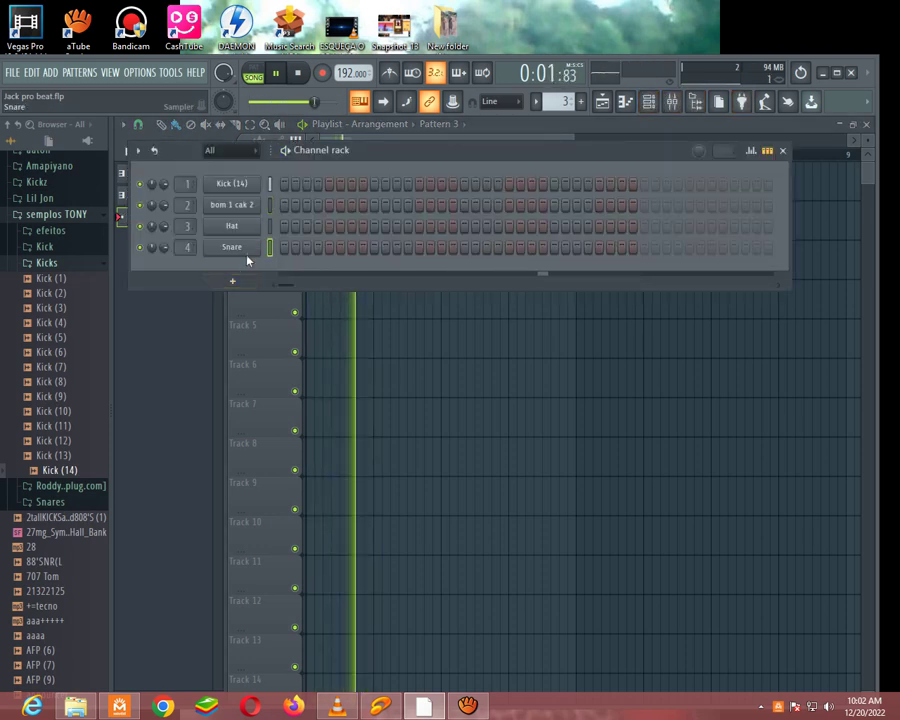
right_click(258, 204)
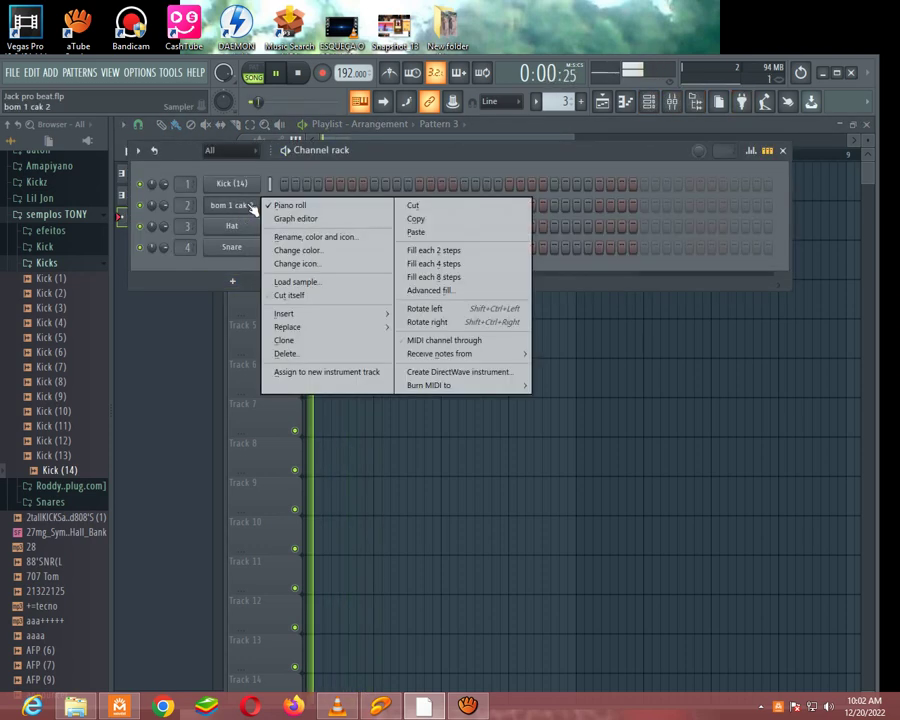
click(417, 233)
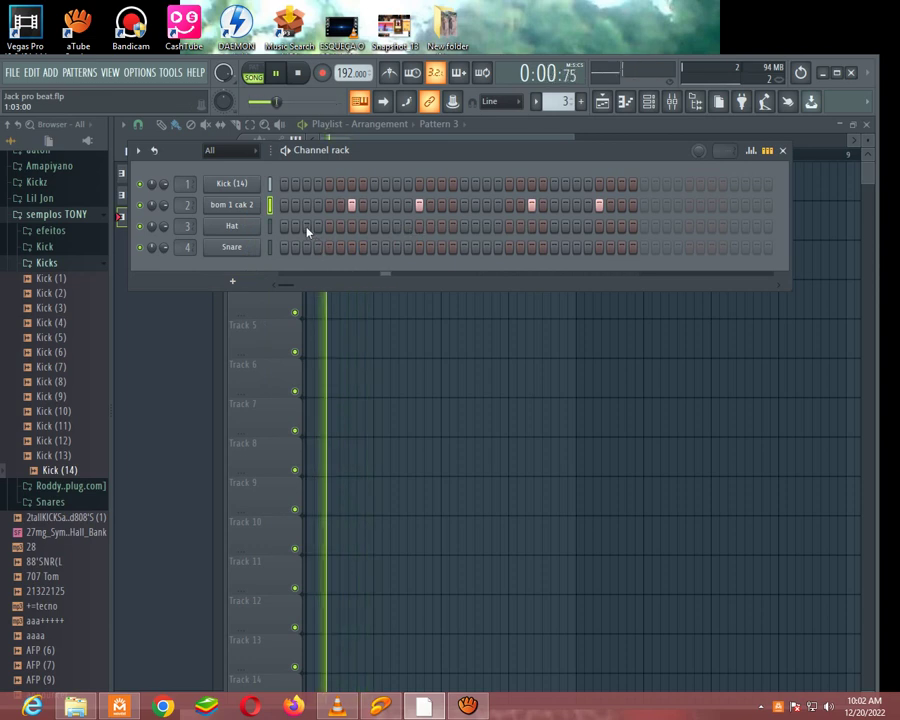
Step: Switch to pattern 2, route the Snare channel to mixer track 3 and delete the Hat channel
drag(566, 101, 566, 108)
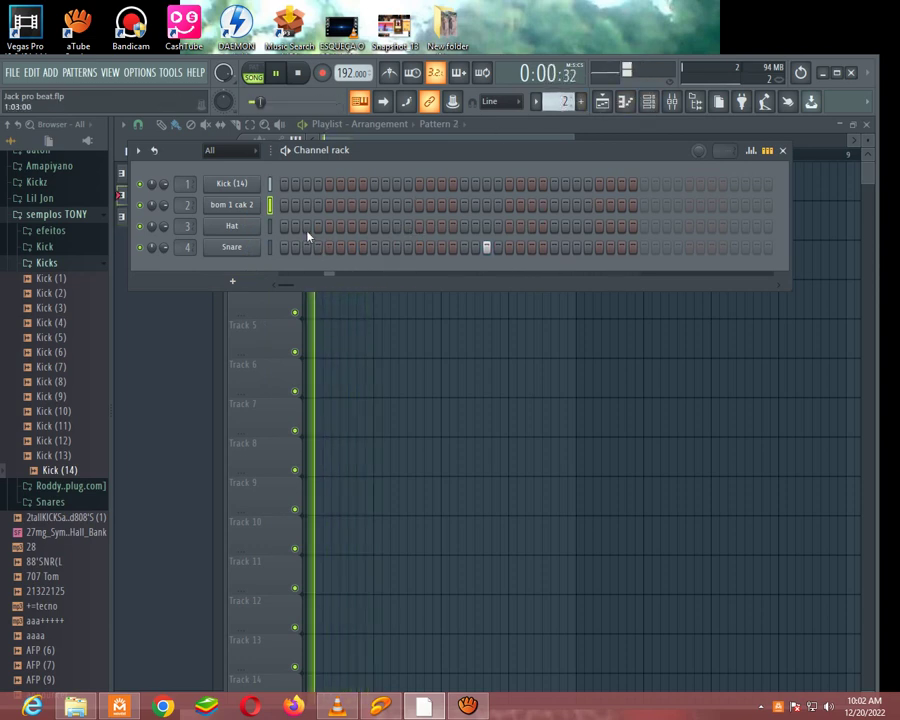
mouse_move(183, 248)
mouse_down()
mouse_move(184, 218)
mouse_move(185, 255)
mouse_up()
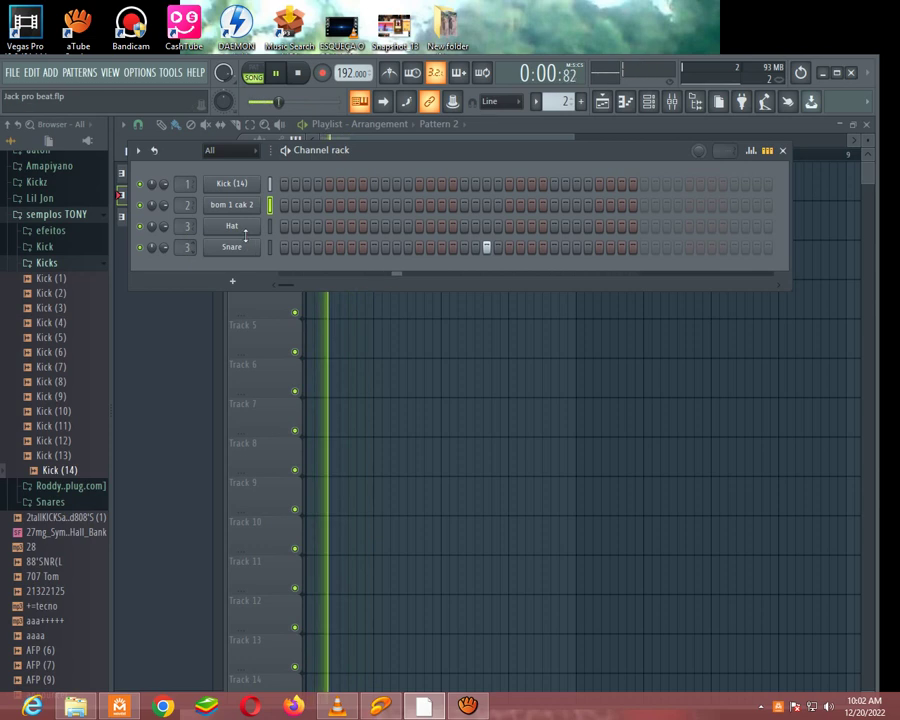
right_click(236, 228)
click(298, 375)
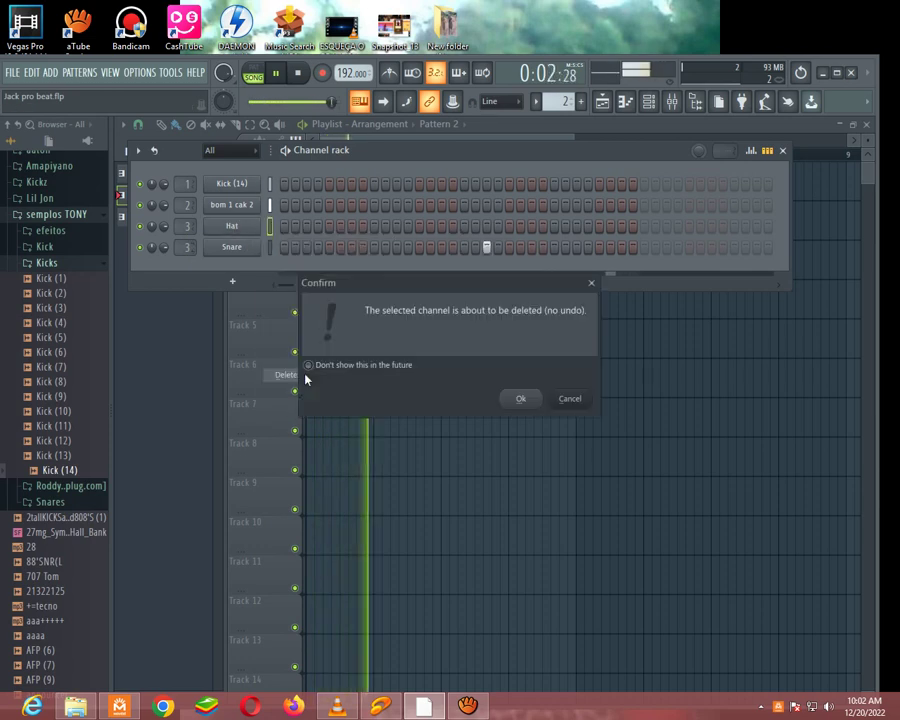
click(520, 398)
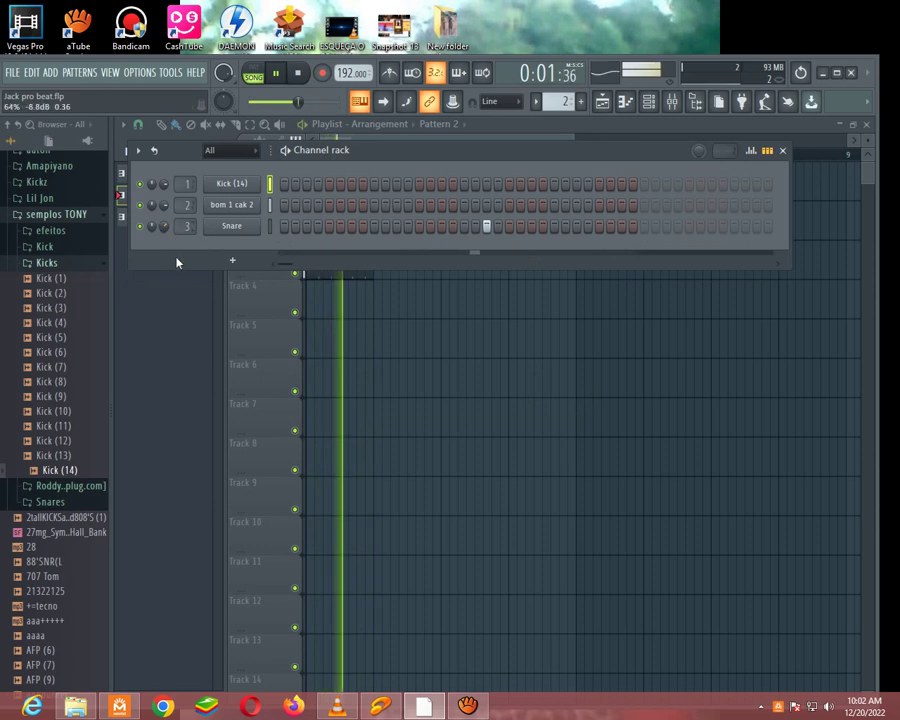
Step: Move the Snare hit in pattern 2 to step 20, then shift its piano roll note back to just past the middle of step 19
right_click(486, 227)
click(499, 229)
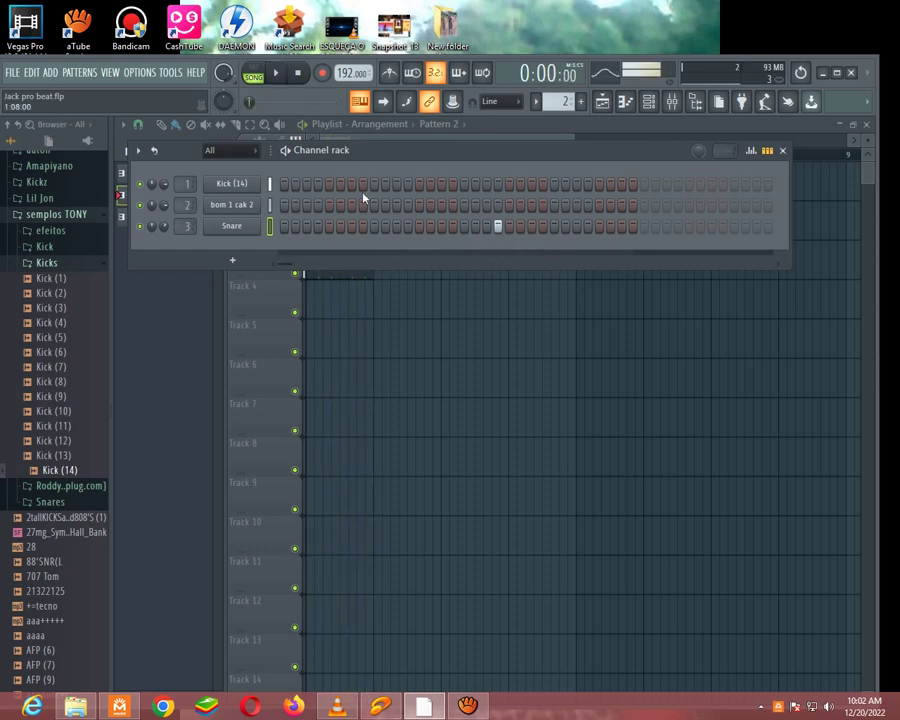
right_click(262, 225)
click(300, 228)
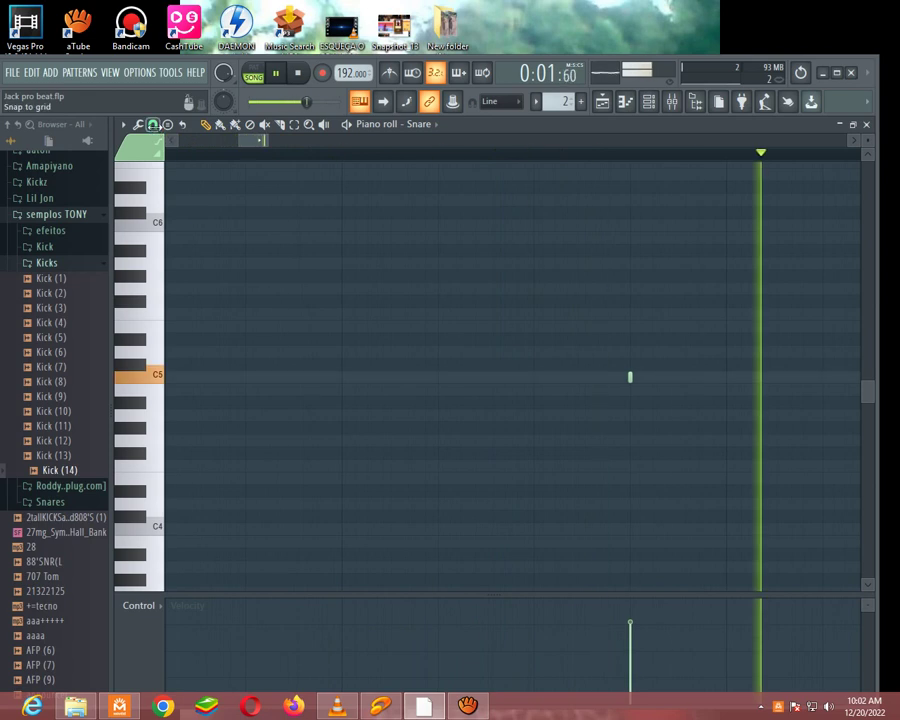
click(152, 124)
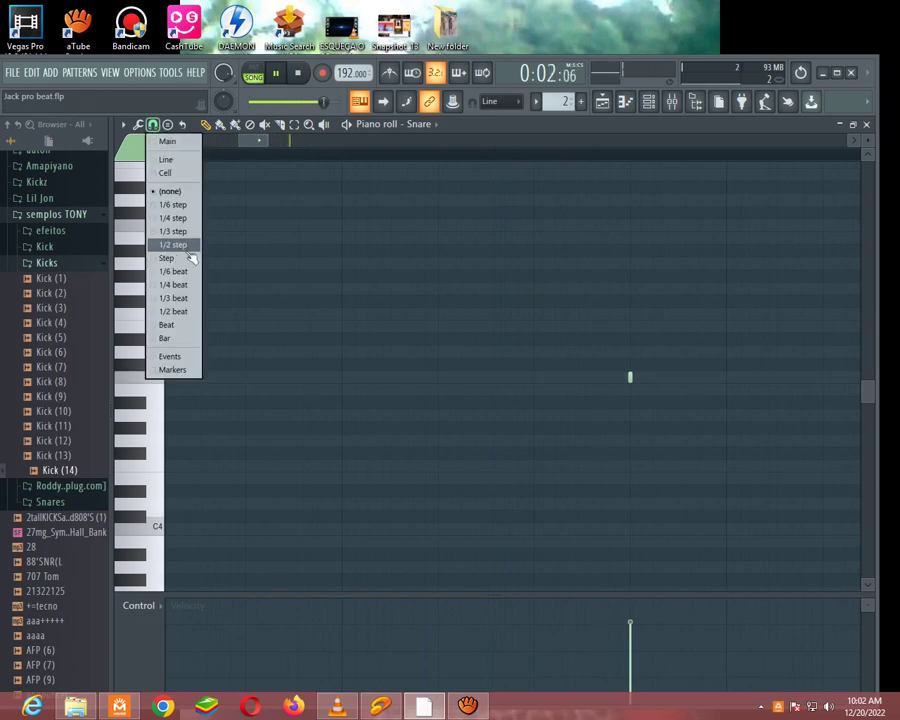
click(631, 384)
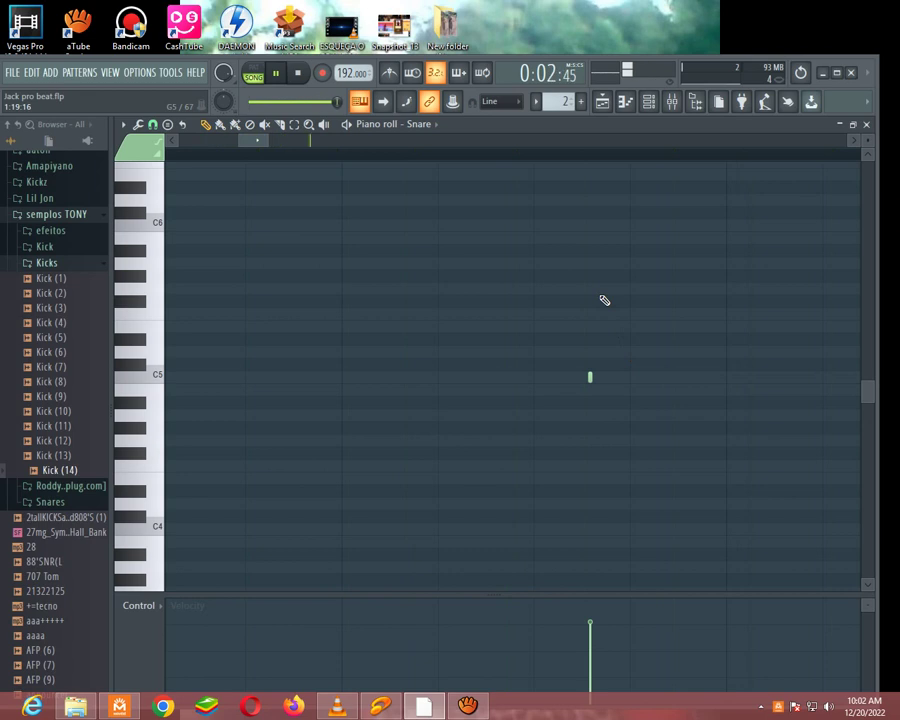
Step: Audition Kick (10), announcer and other loose samples in the browser
click(648, 101)
click(48, 412)
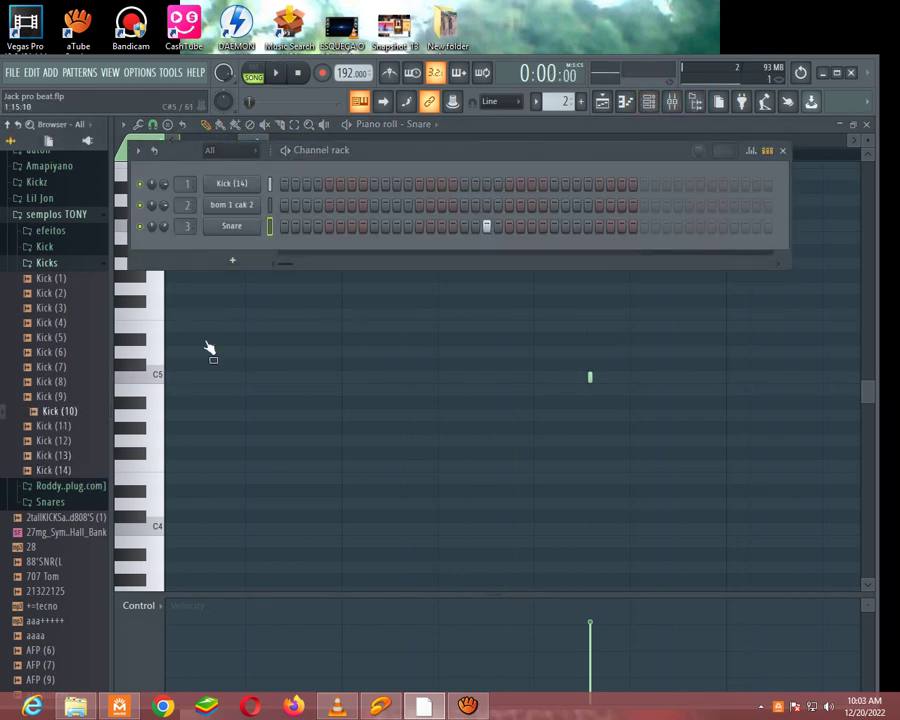
scroll(44, 578, down, 4)
click(38, 490)
click(36, 517)
click(45, 594)
click(44, 606)
click(45, 521)
key(space)
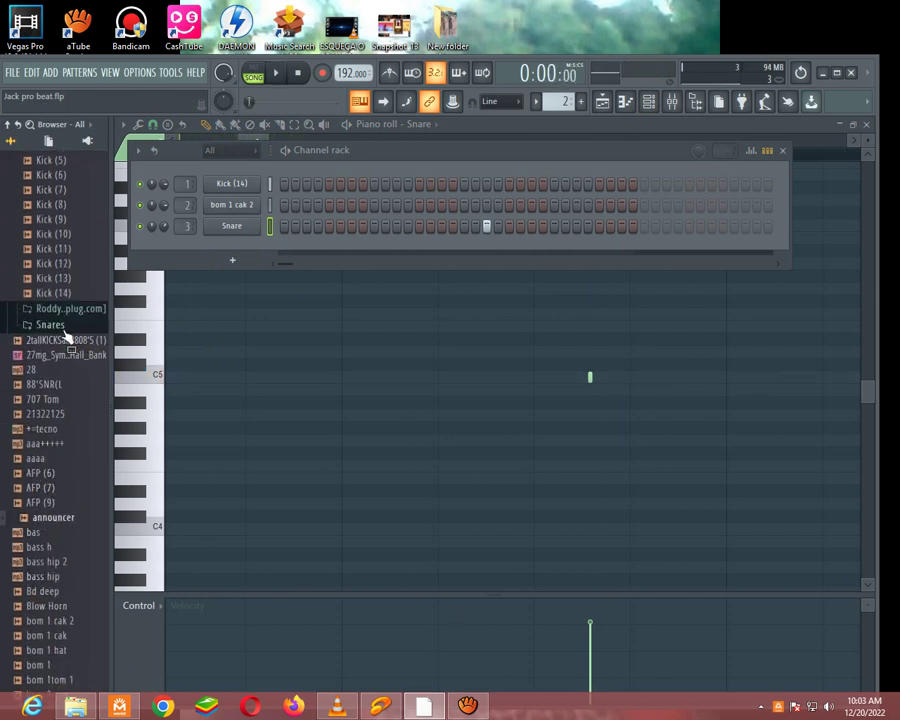
Step: Audition Snare (16) and Snare (17) from the Snares folder
click(50, 325)
click(50, 562)
click(52, 577)
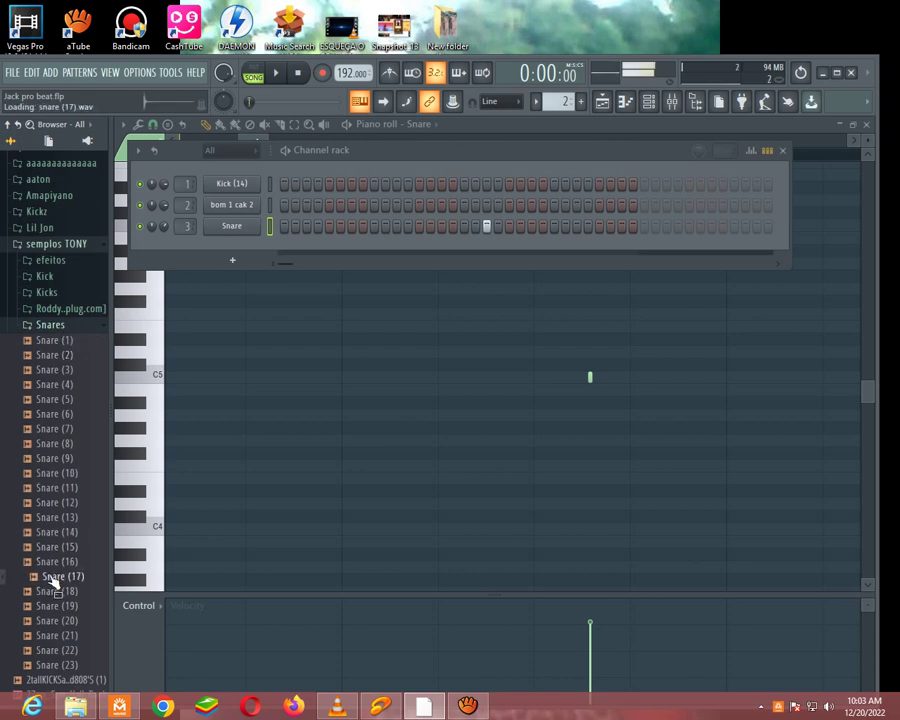
click(45, 326)
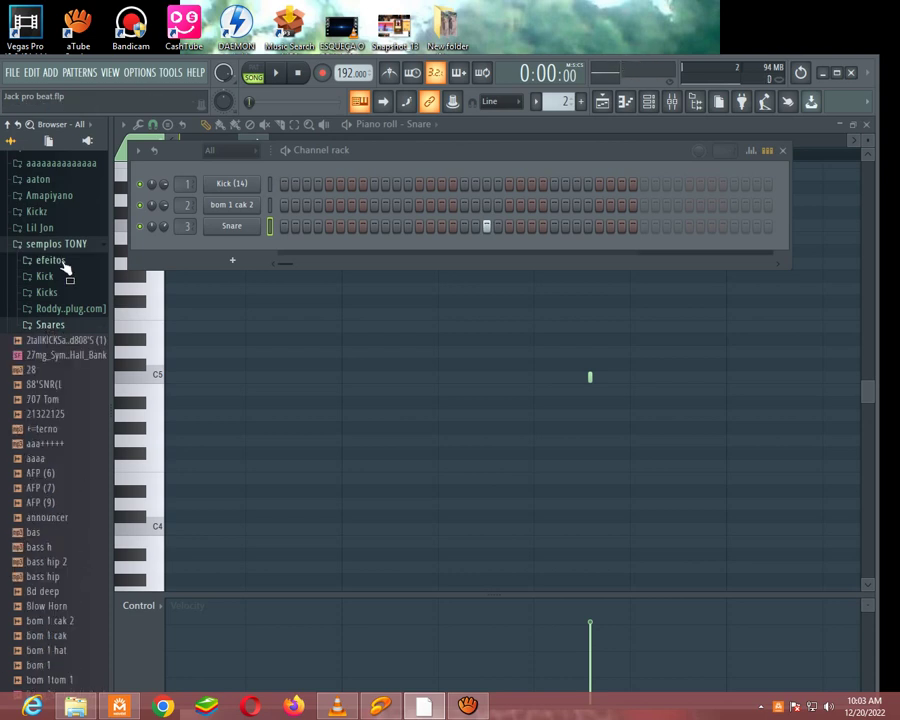
Step: Audition several KS4 - Conga samples from the Congas folder inside Amapiyano
click(52, 196)
scroll(49, 259, up, 6)
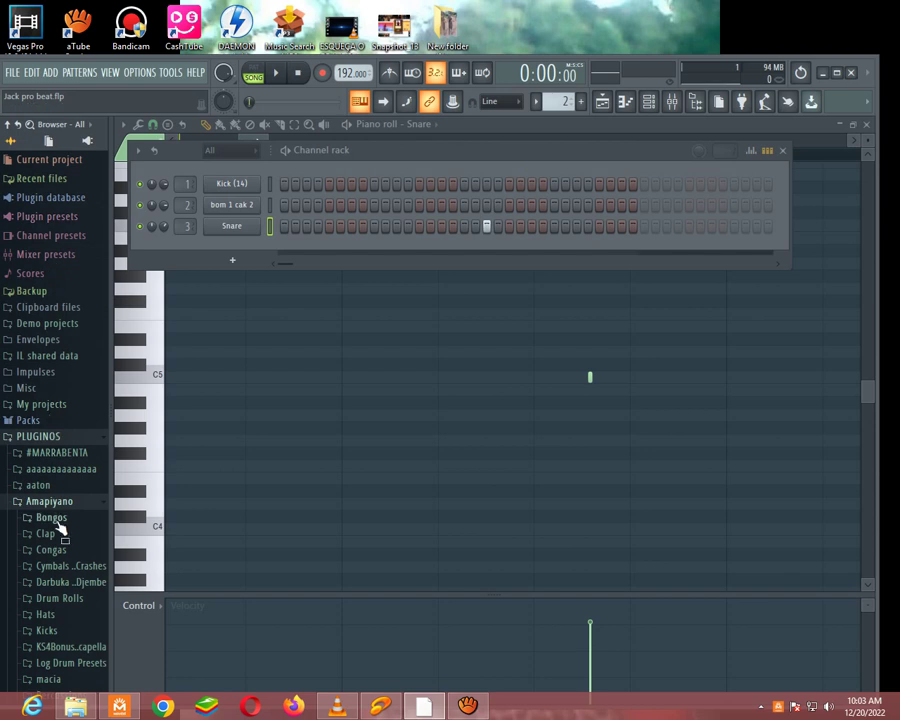
scroll(57, 518, down, 5)
click(48, 294)
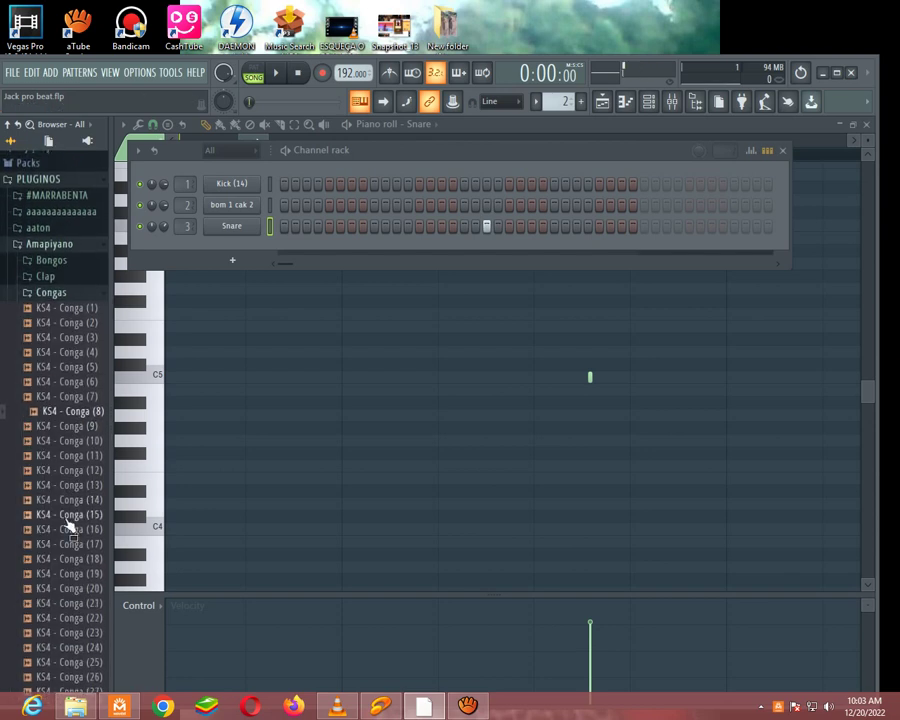
click(69, 516)
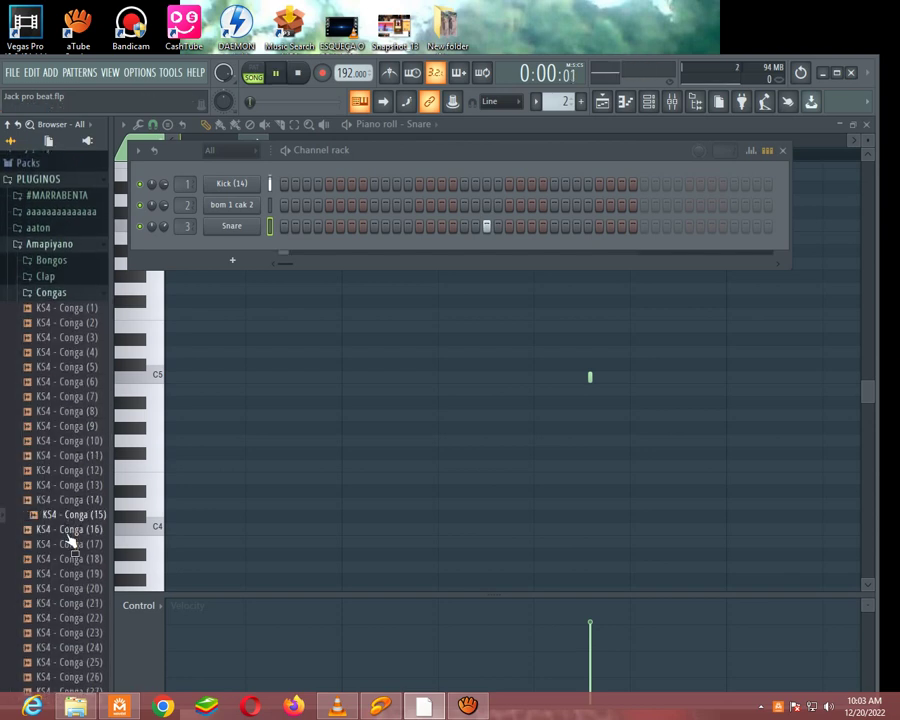
key(space)
click(61, 455)
click(62, 573)
scroll(61, 533, down, 2)
scroll(62, 537, down, 3)
click(68, 472)
click(70, 543)
Step: Replace the Snare channel's sample with KS4 - Conga (35) and play the song
drag(72, 551, 238, 293)
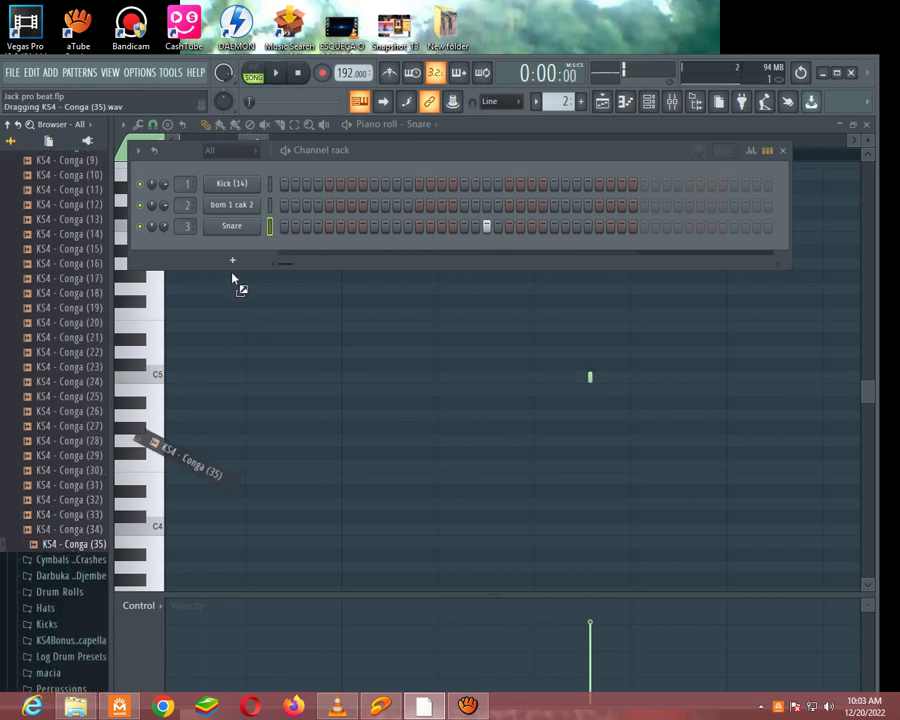
drag(232, 236, 230, 240)
key(space)
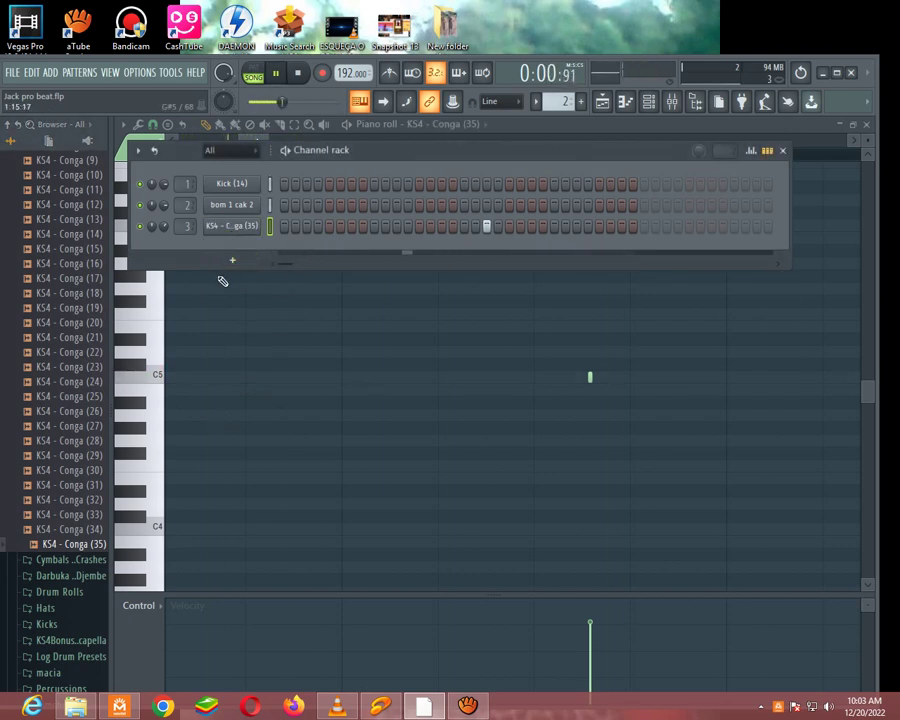
Step: Replace the third channel's sample with KS4 - Conga (33) and listen to the song
drag(72, 512, 70, 522)
drag(245, 235, 245, 235)
key(space)
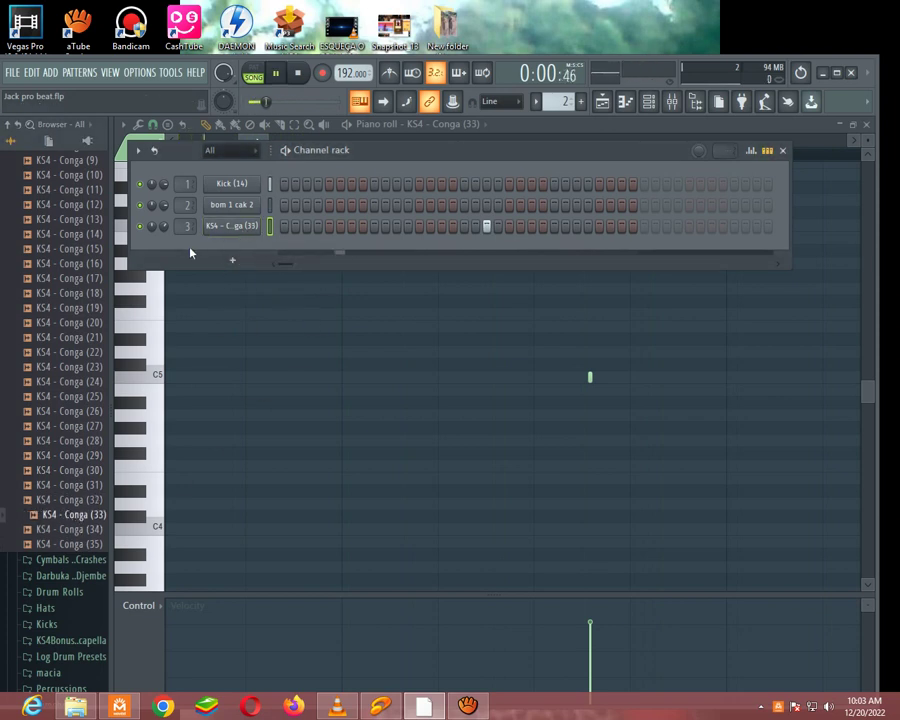
key(space)
Step: Audition more conga samples, including KS4 - Conga (34), (24), (25) and (35)
click(94, 531)
click(81, 547)
click(72, 383)
click(78, 398)
drag(101, 383, 268, 260)
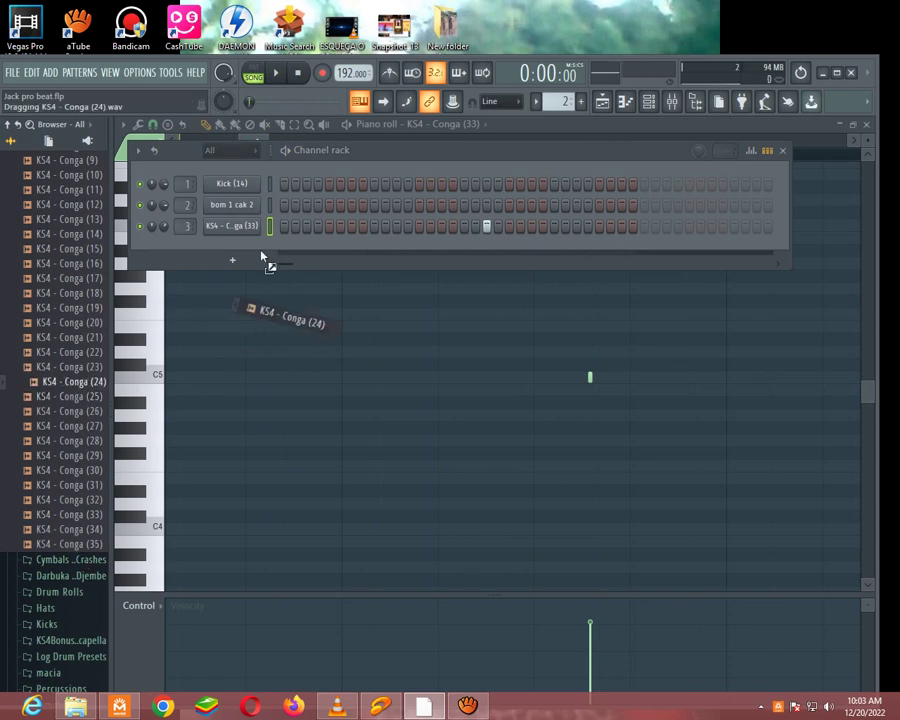
drag(86, 425, 84, 540)
click(84, 544)
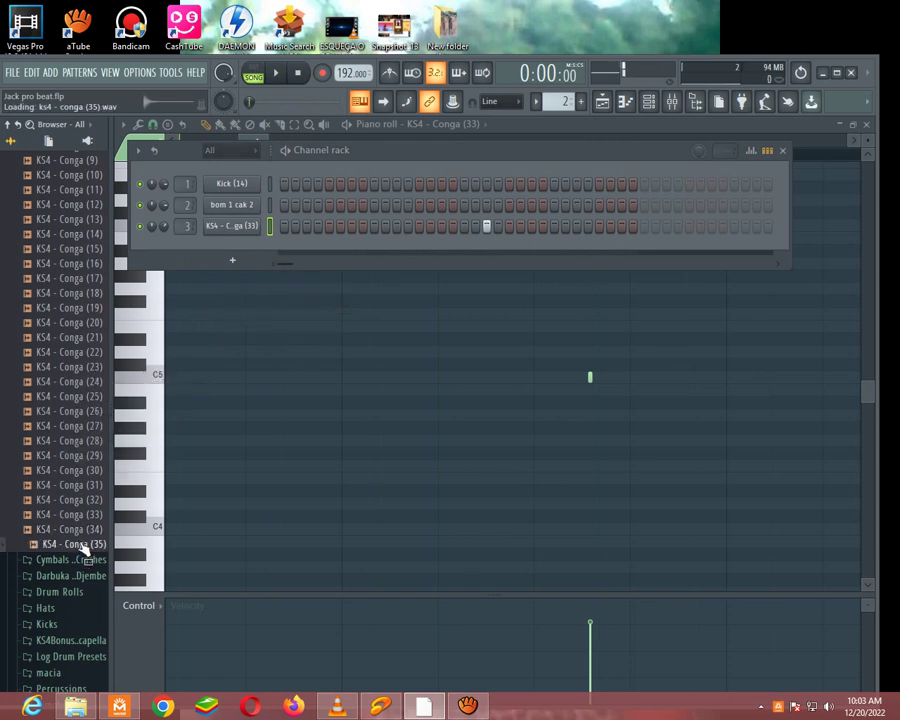
Step: Add KS4 - Conga (35) as a new channel with a hit on step 19 and play the song
drag(258, 245, 264, 254)
click(486, 248)
key(space)
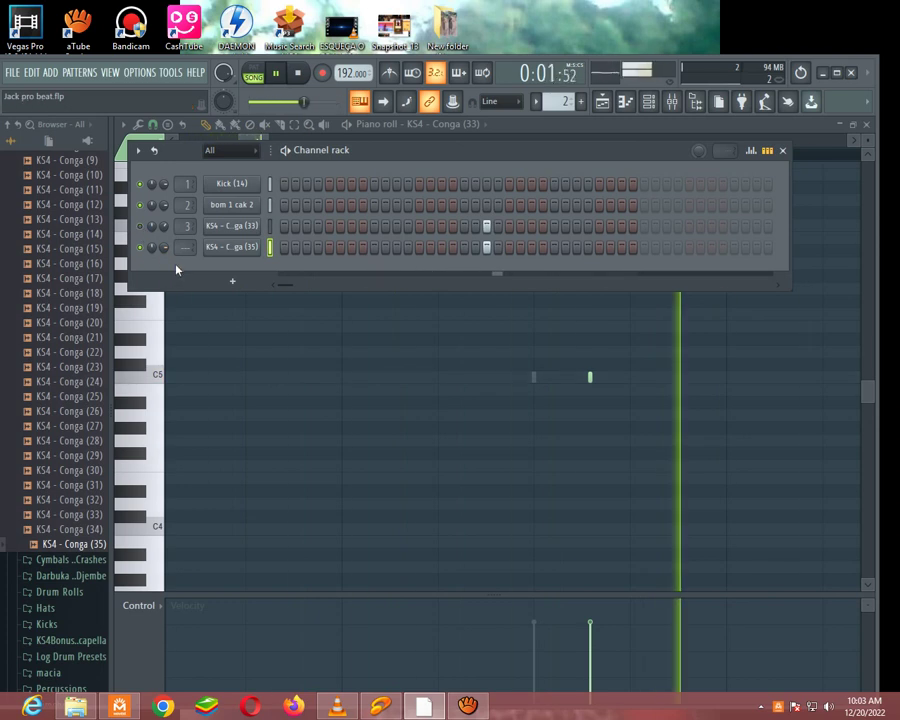
Step: Delete the KS4 - Conga (33) channel, audition KS4 - Conga (14) and restart playback
right_click(258, 224)
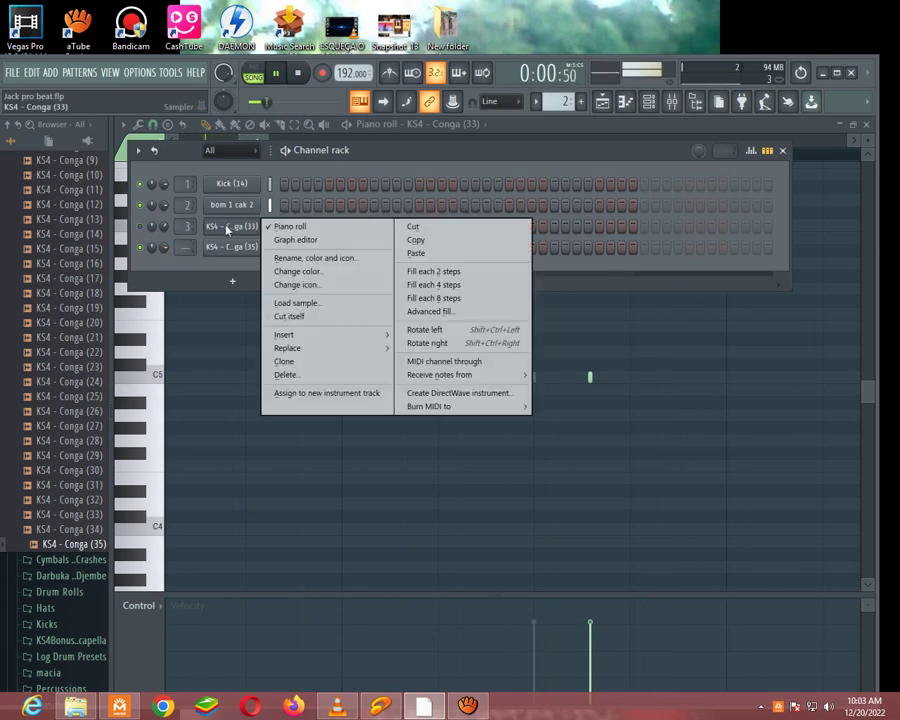
click(285, 371)
click(520, 398)
key(space)
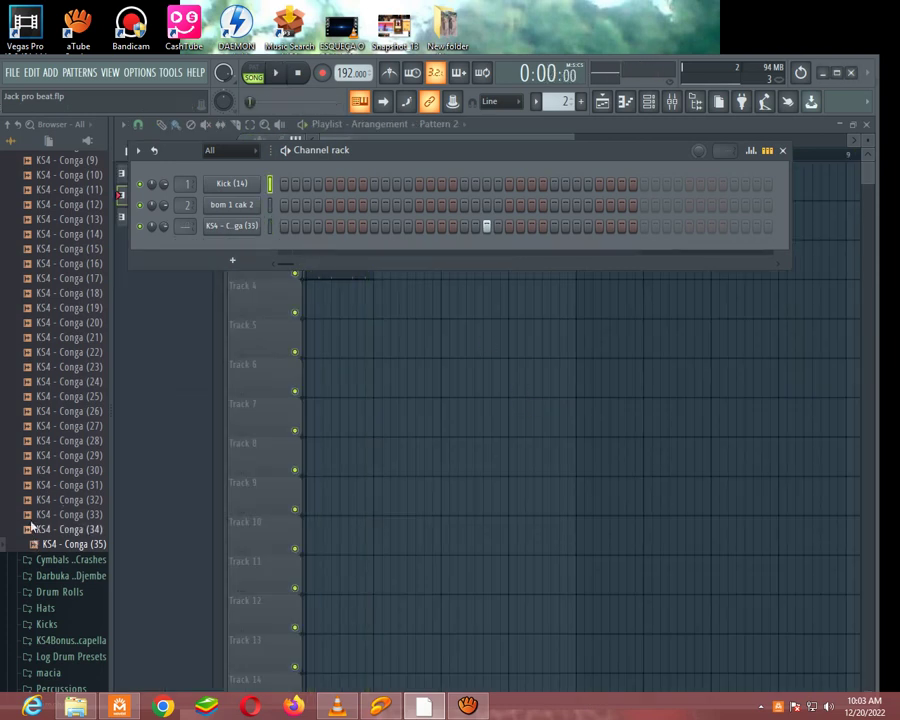
click(70, 233)
key(space)
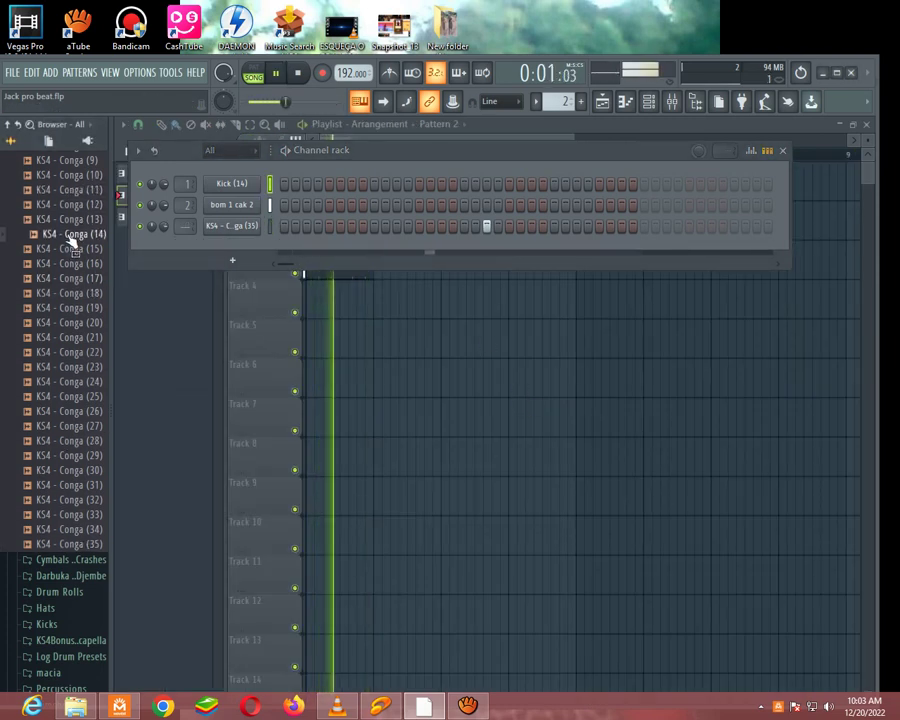
Step: Replace the third channel's sample with KS4 - Conga (14) and switch to Pattern 3
drag(66, 236, 232, 226)
scroll(566, 101, up, 1)
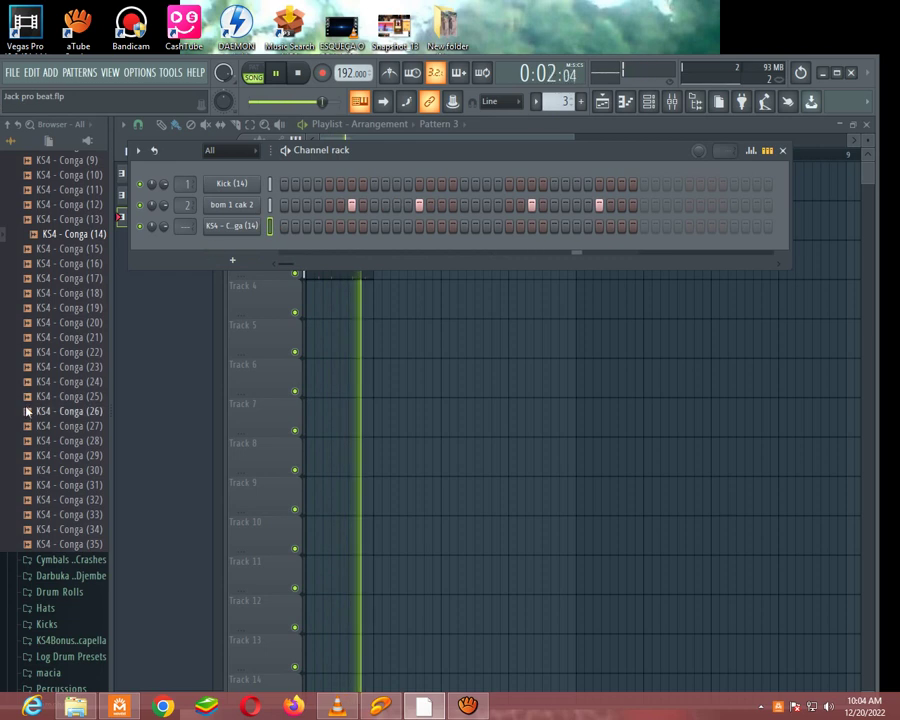
Step: Audition and add KS4 - Conga (26) as a new channel in Pattern 3 with hits on steps 7, 13, 23 and 29
click(68, 468)
click(71, 412)
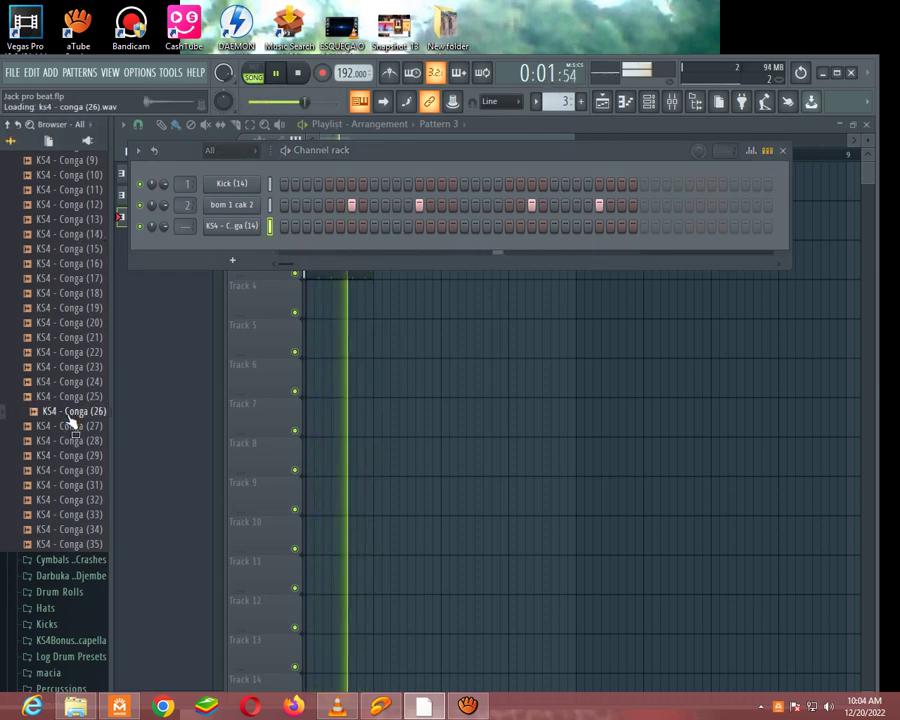
drag(72, 416, 300, 255)
key(space)
click(351, 248)
click(419, 248)
click(541, 249)
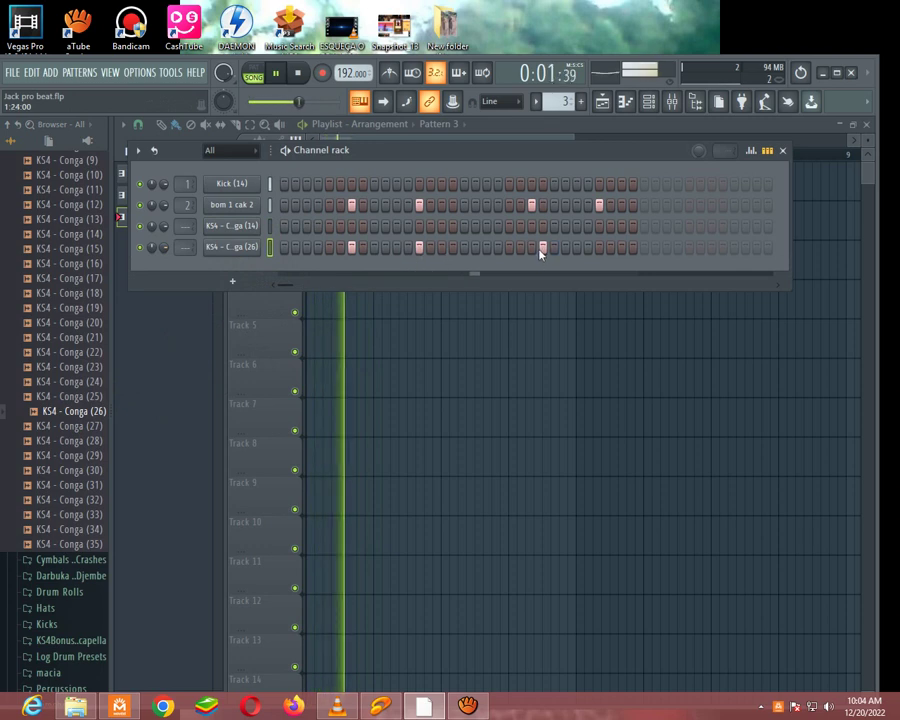
click(600, 249)
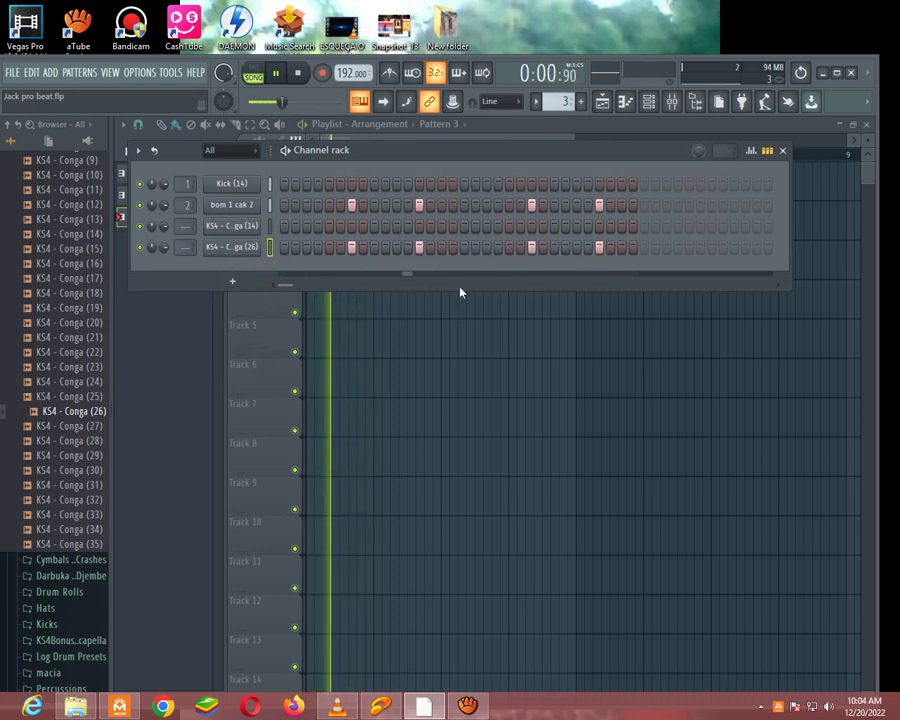
Step: Reduce the KS4 - Conga (26) hits to steps 24 and 29 and remove the bom 1 cak 2 hit on step 23
click(541, 248)
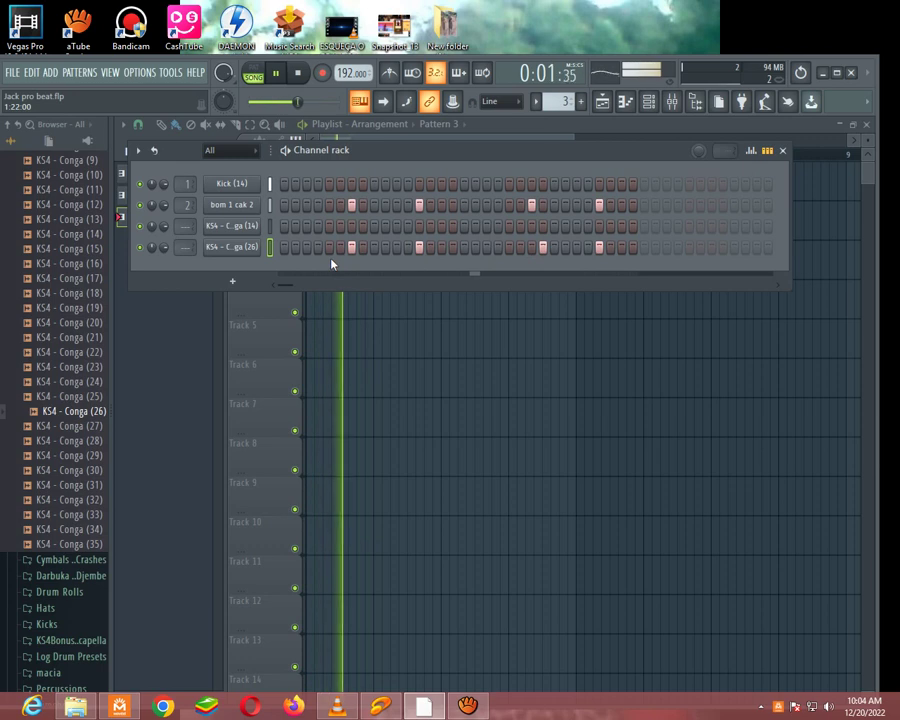
click(422, 256)
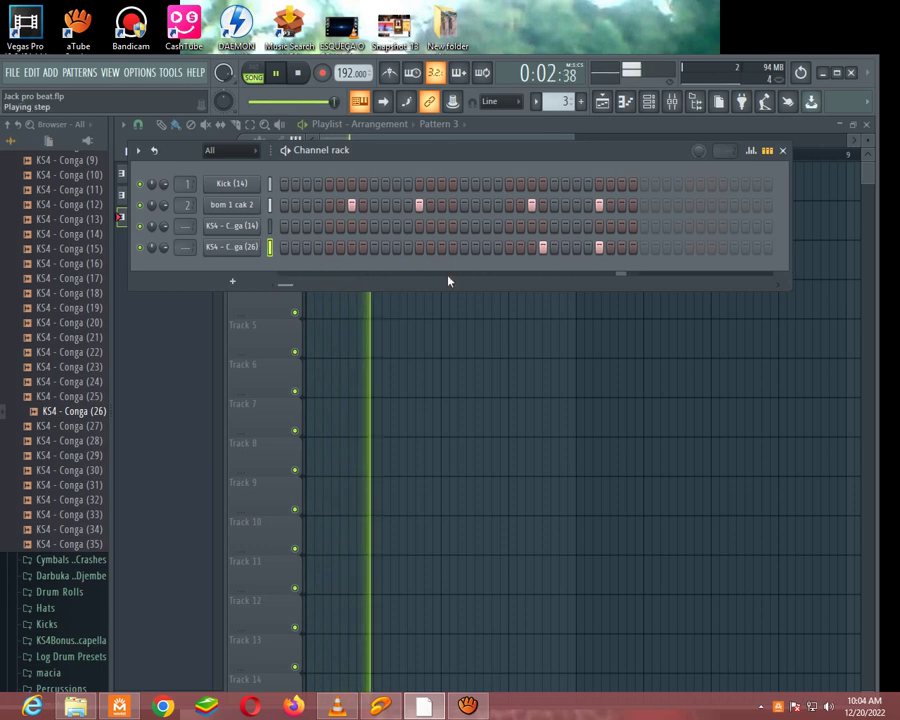
click(531, 205)
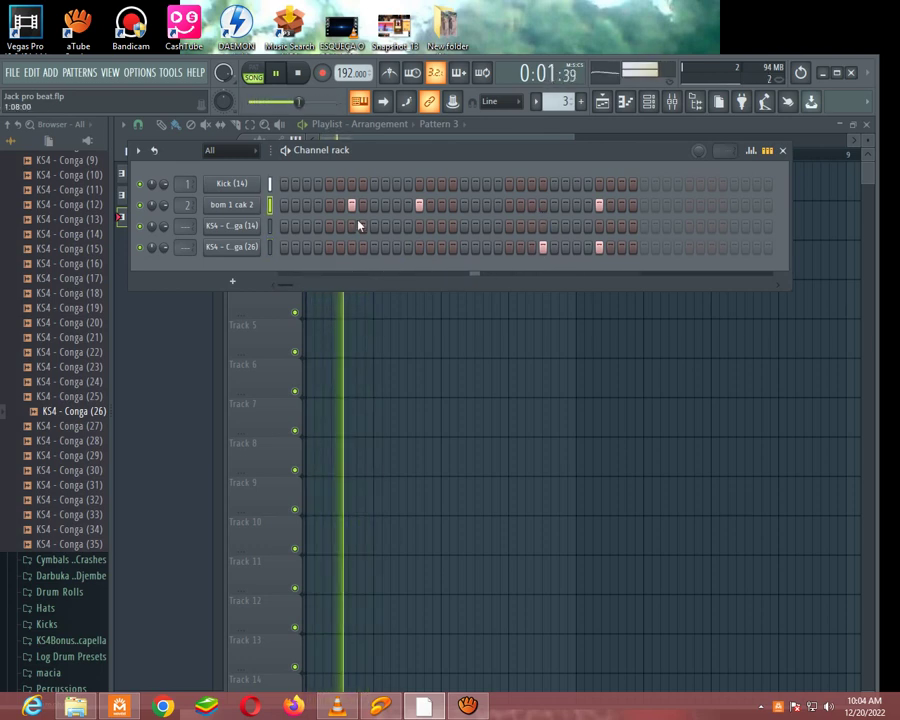
Step: Try an extra kick hit on step 20 and on step 19 in Pattern 1
drag(560, 102, 506, 171)
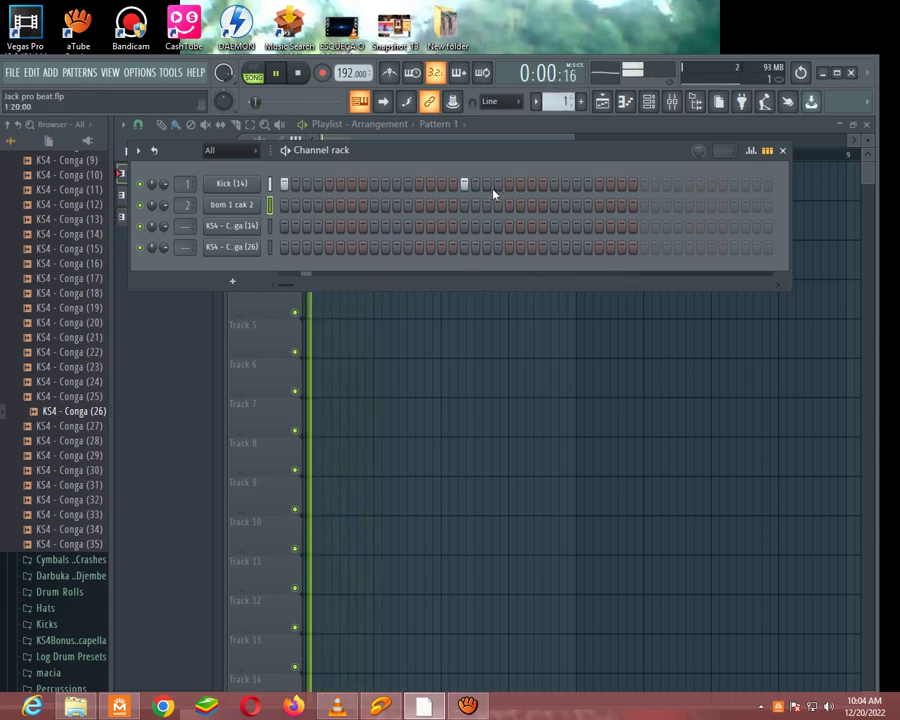
click(464, 184)
click(464, 184)
click(498, 187)
right_click(498, 187)
click(487, 187)
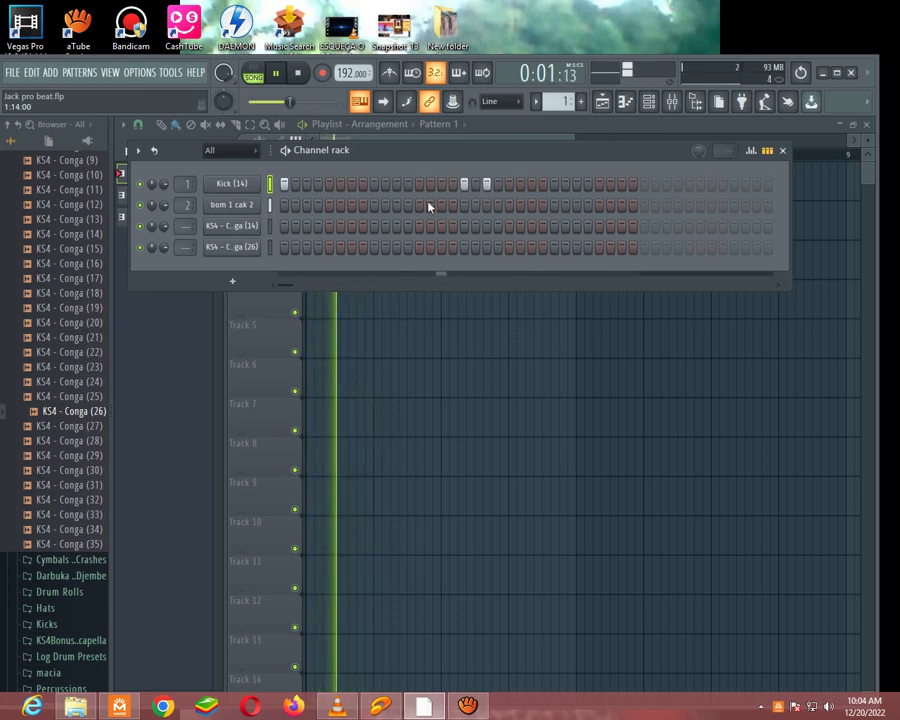
right_click(487, 187)
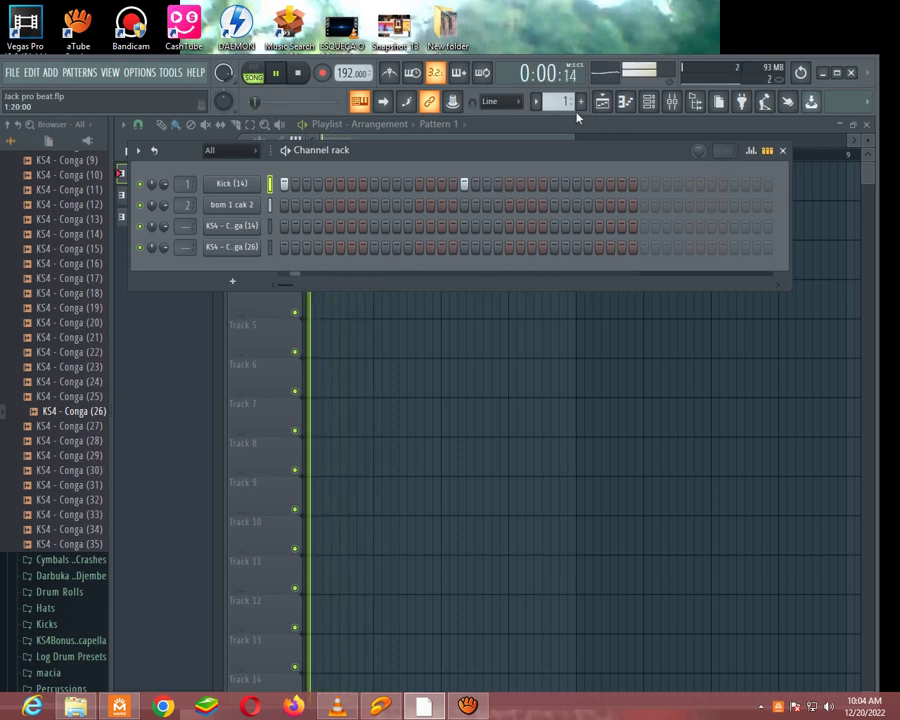
Step: In Pattern 3, move the KS4 - Conga (26) hit from step 24 to step 23 and add a bom 1 cak 2 hit there
scroll(557, 101, up, 2)
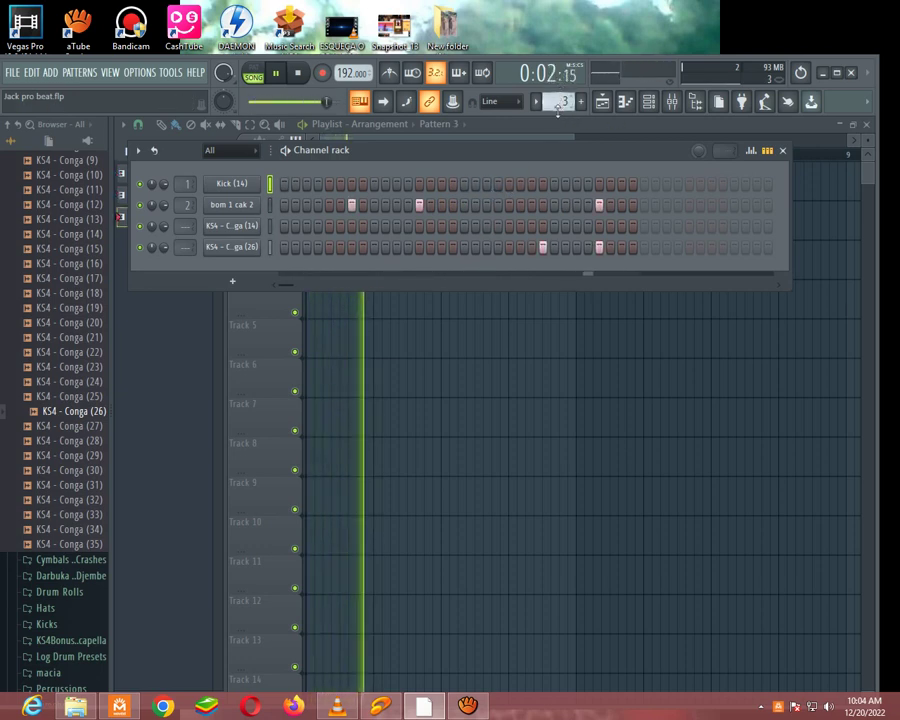
right_click(543, 247)
click(531, 247)
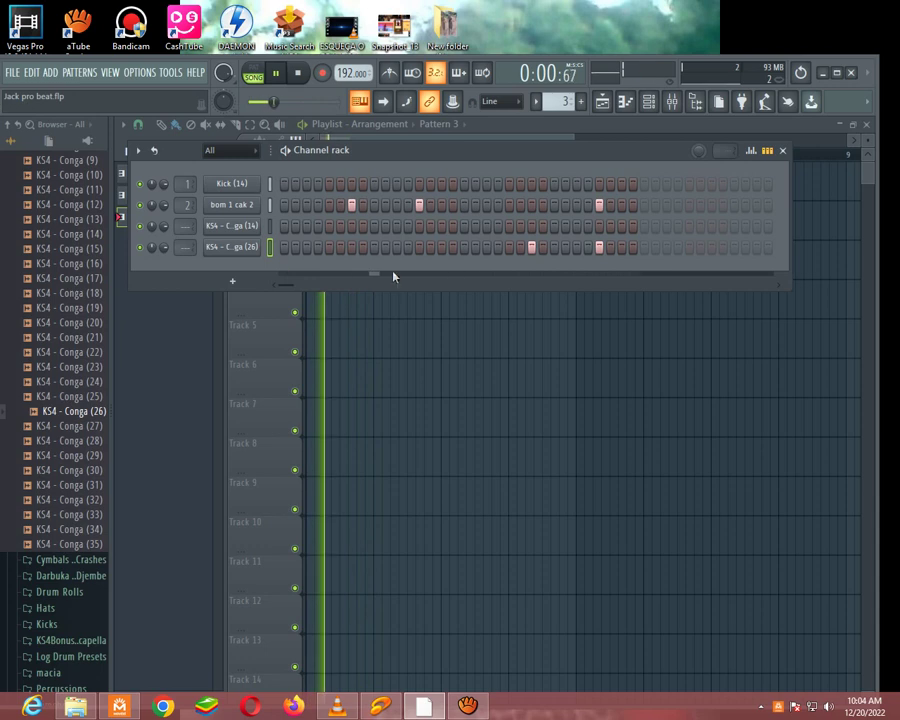
click(531, 205)
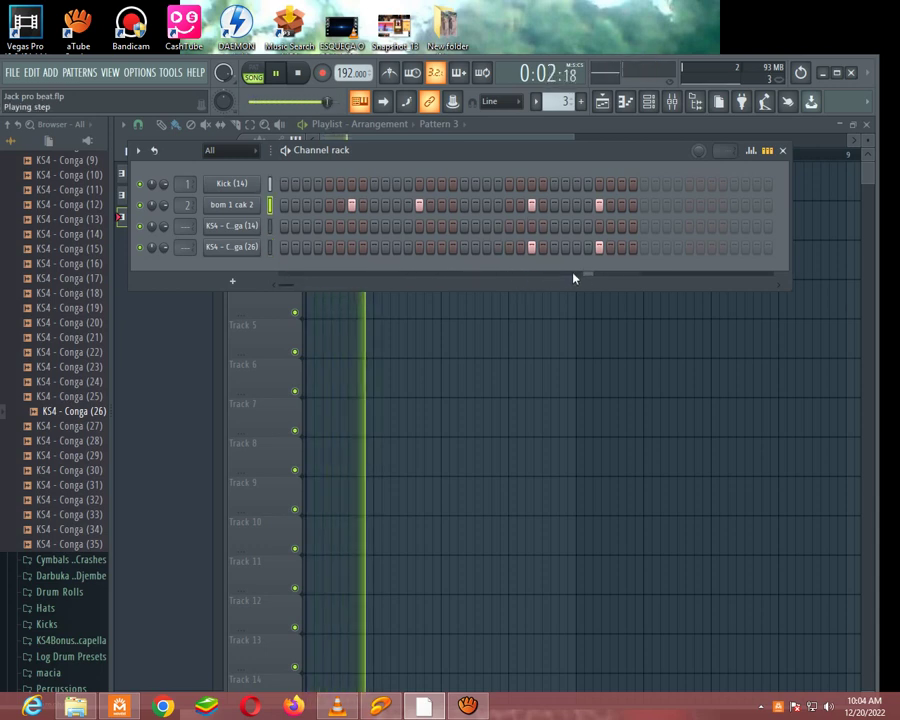
Step: Audition more conga and clap samples, including KS4 - Conga (32) and KS4 - Claps (7), and stop the song
click(51, 457)
click(49, 502)
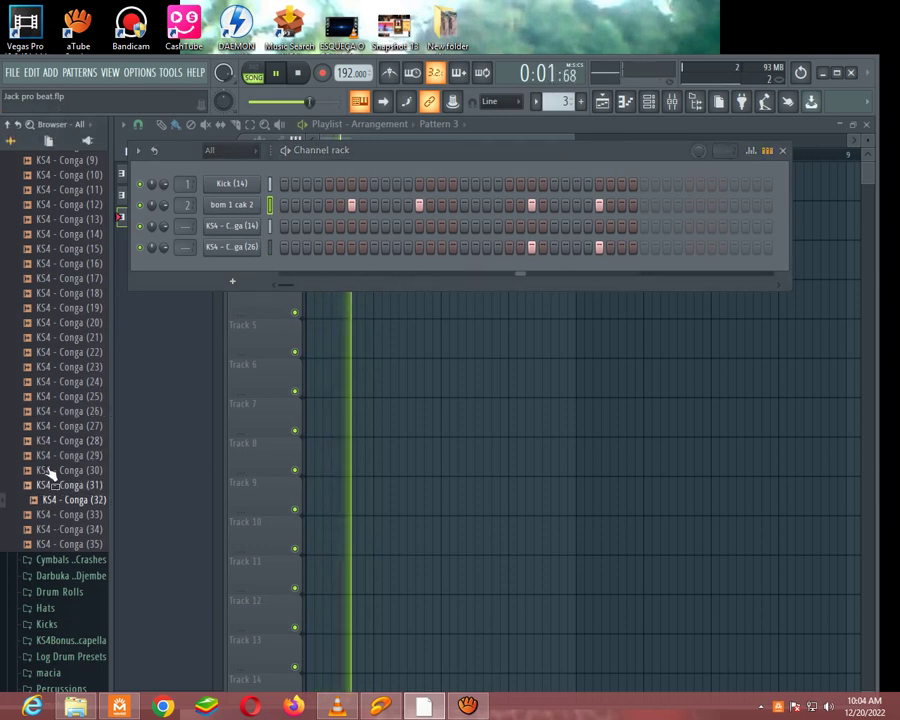
scroll(49, 510, up, 8)
click(50, 368)
click(64, 440)
click(72, 337)
click(76, 323)
click(79, 308)
click(81, 293)
key(space)
click(84, 411)
click(82, 399)
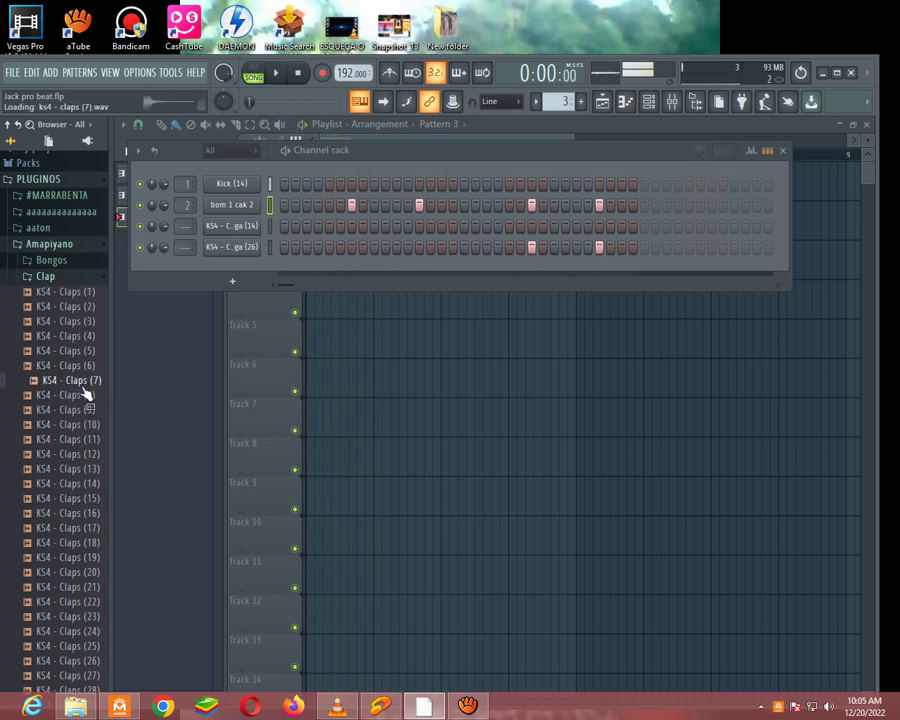
Step: Add KS4 - Claps (7) as a new channel with hits on steps 7, 13, 23 and 29 and play the song
drag(78, 390, 338, 266)
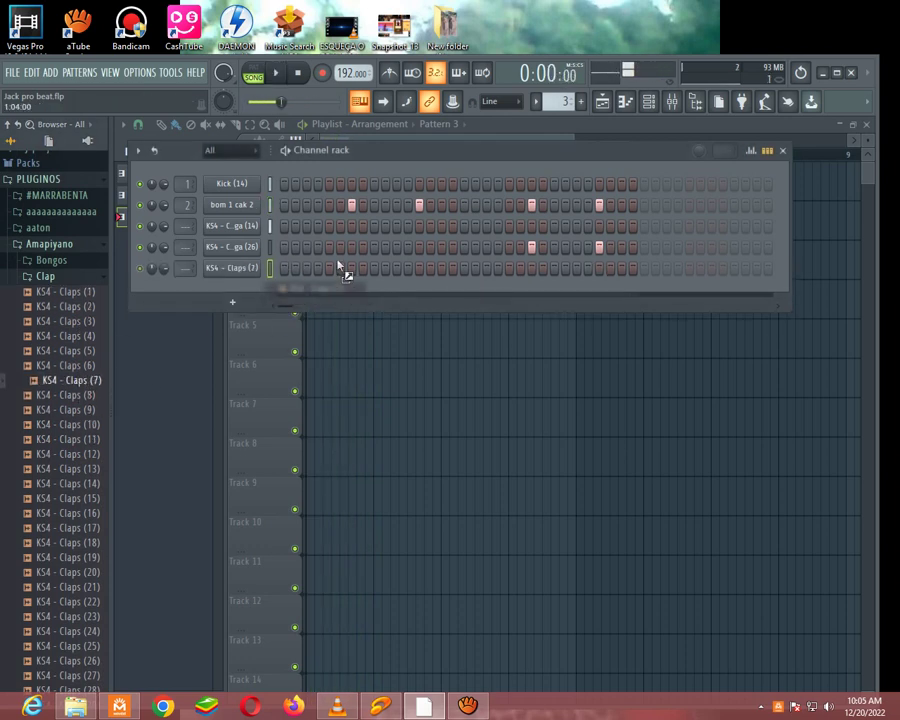
click(419, 268)
key(space)
Step: Replace the clap channel's sample with KS4 - Claps (16), restart playback and shift the channel rack slightly down
click(56, 513)
click(71, 556)
drag(78, 514, 230, 268)
key(space)
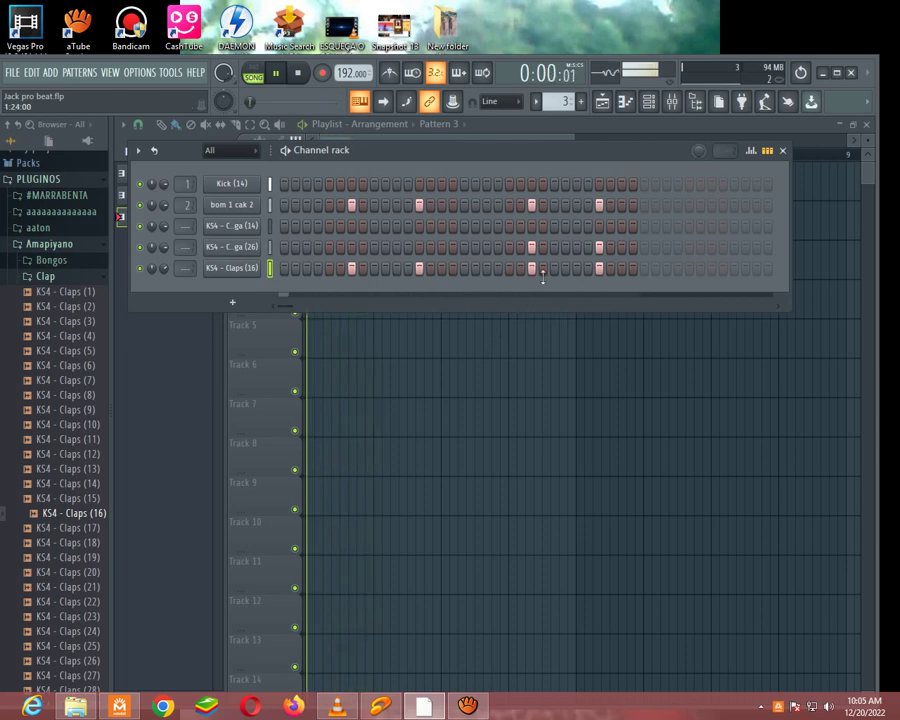
drag(446, 153, 445, 174)
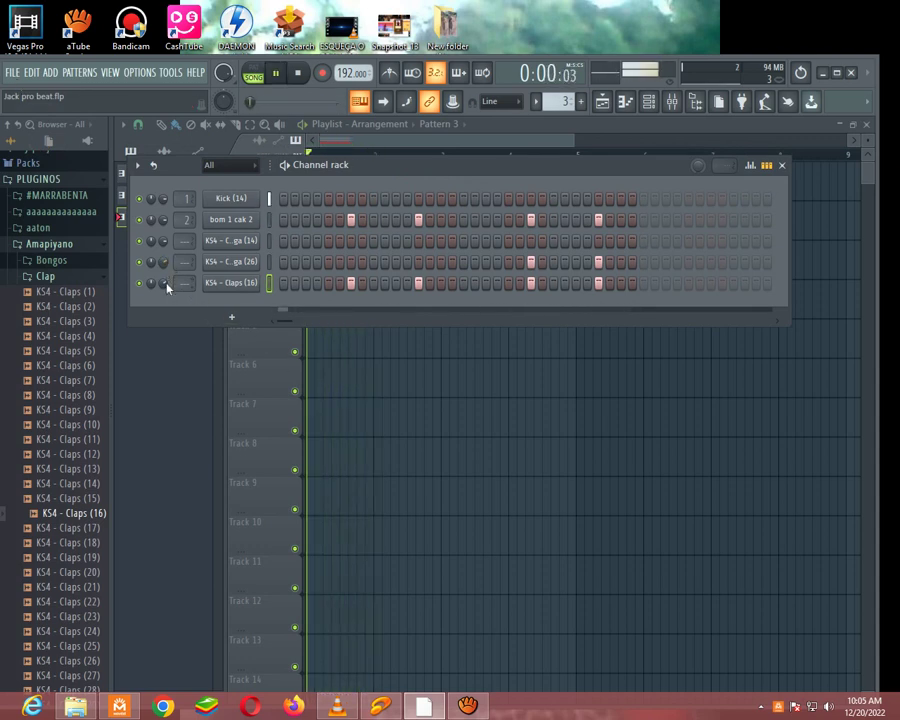
Step: Try extra KS4 - Conga (26) hits on step 31 and on step 27
click(621, 264)
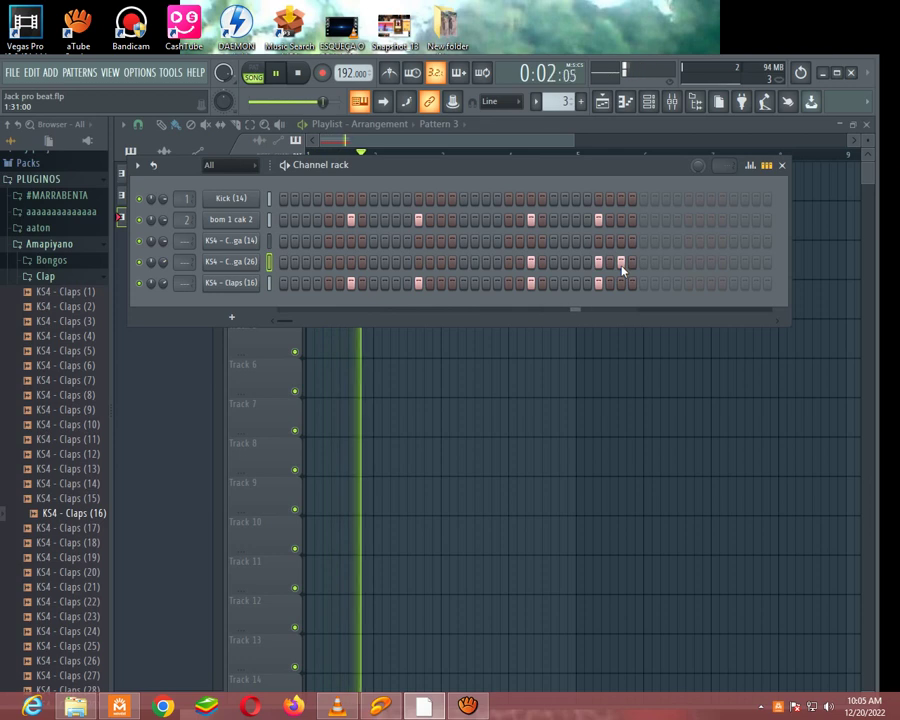
right_click(621, 265)
click(574, 265)
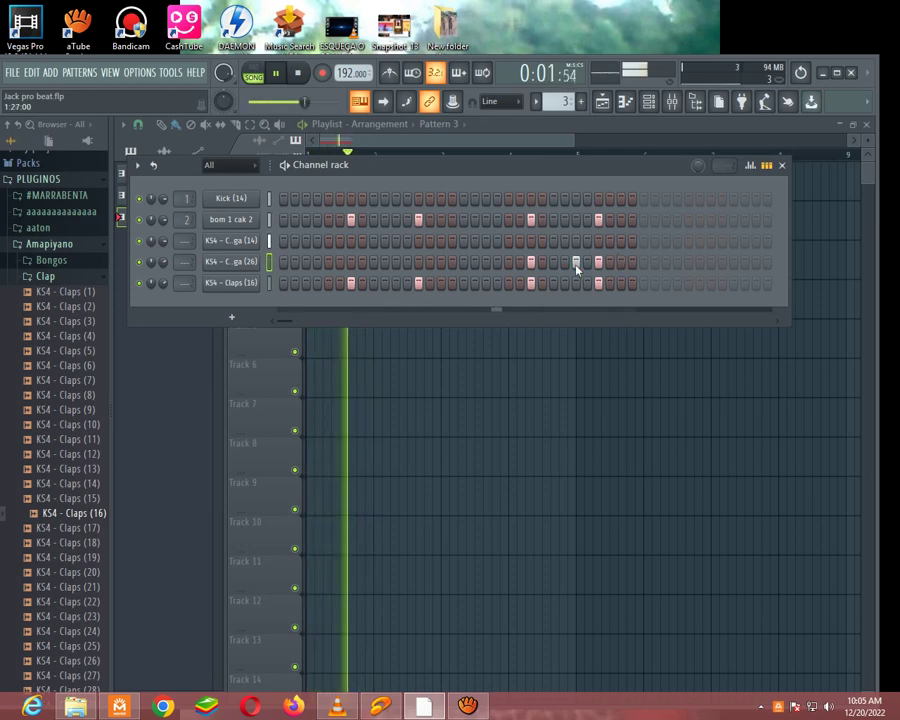
right_click(576, 265)
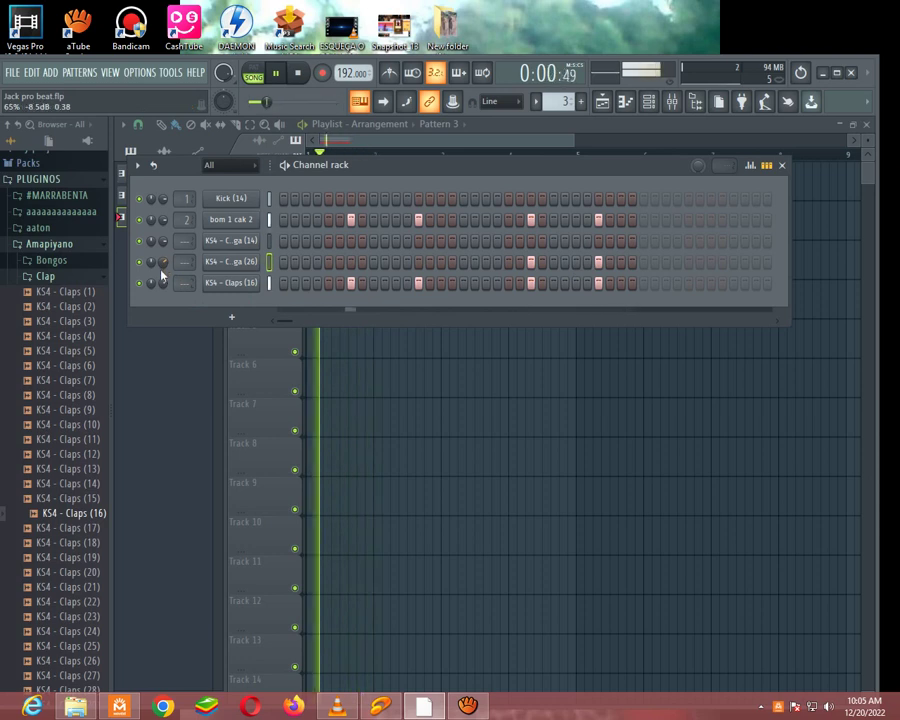
Step: Save the project, then audition KS4 - Claps (10) and (11) and stop playback
click(12, 72)
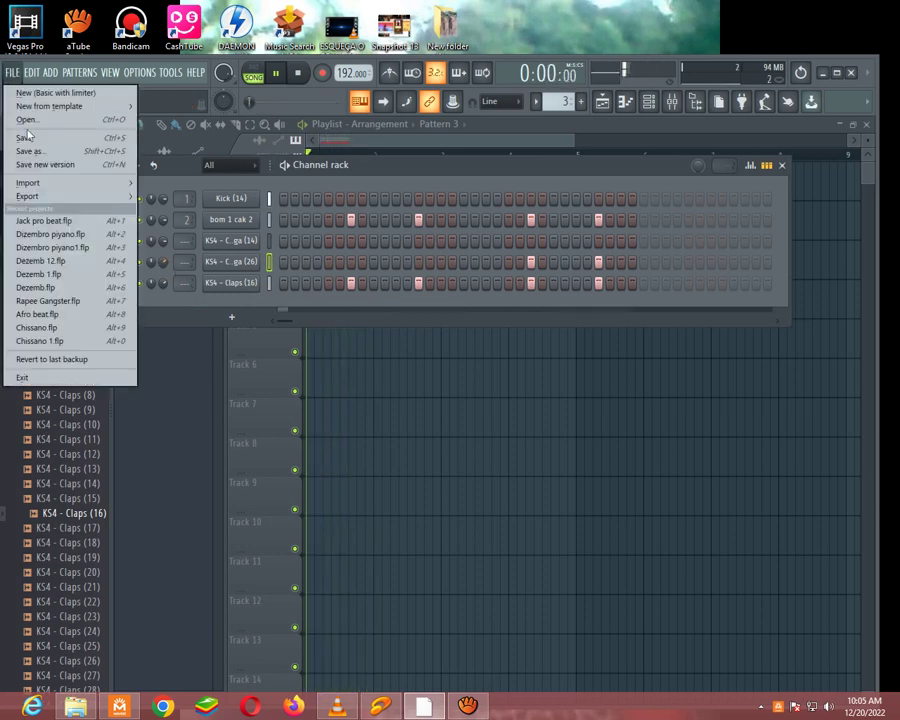
click(27, 140)
click(62, 424)
click(63, 440)
key(space)
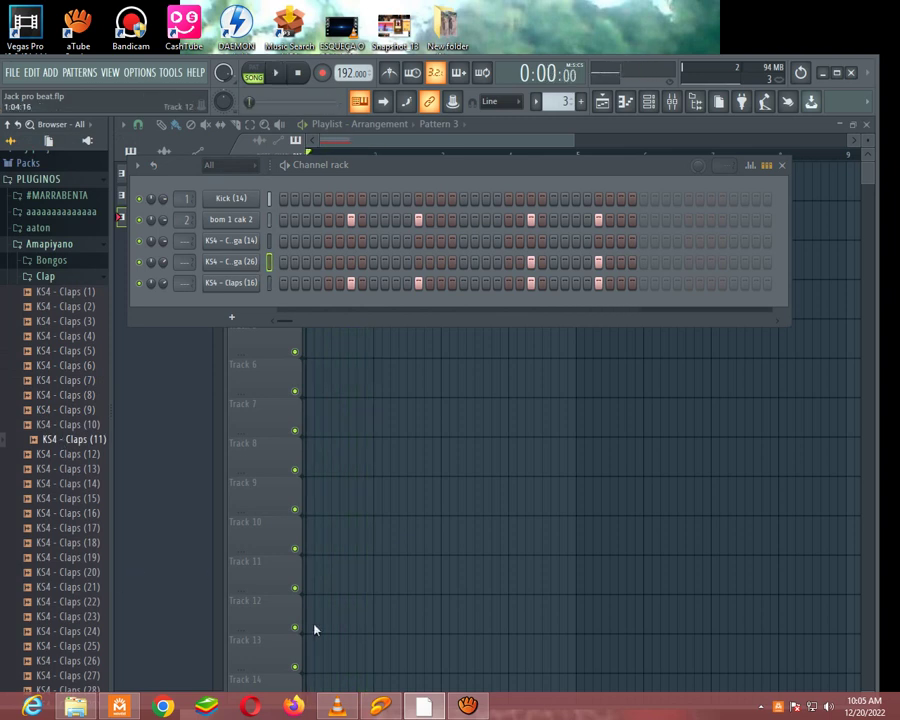
click(421, 707)
click(340, 706)
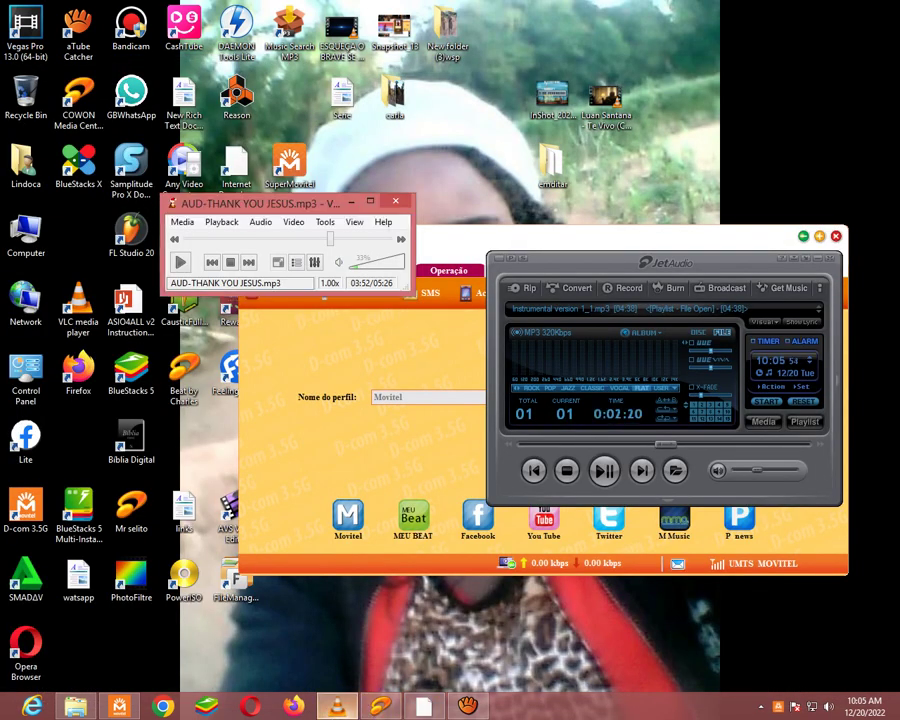
click(424, 707)
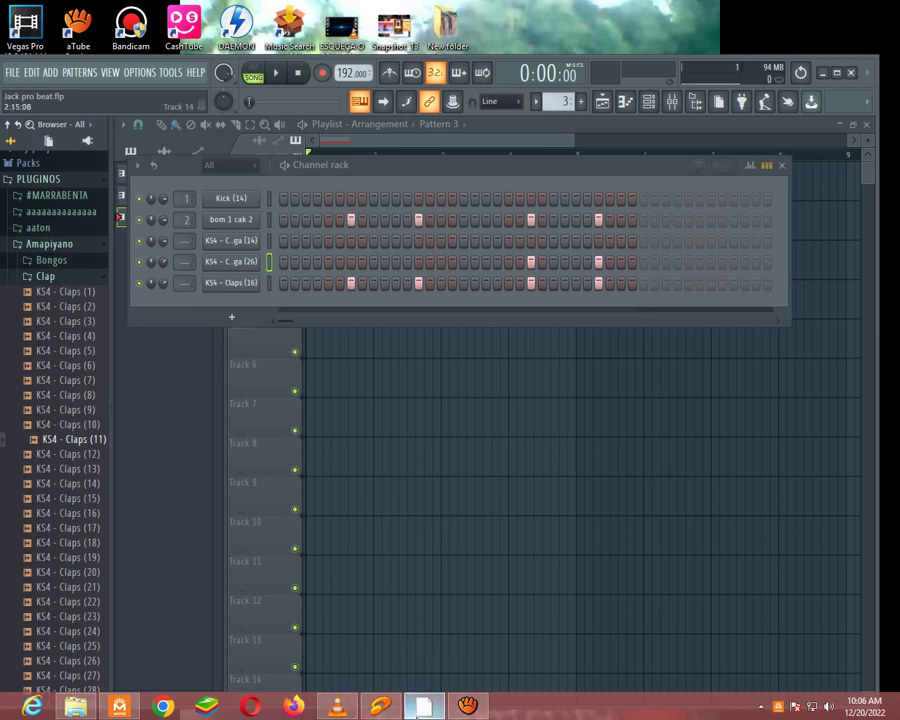
click(426, 707)
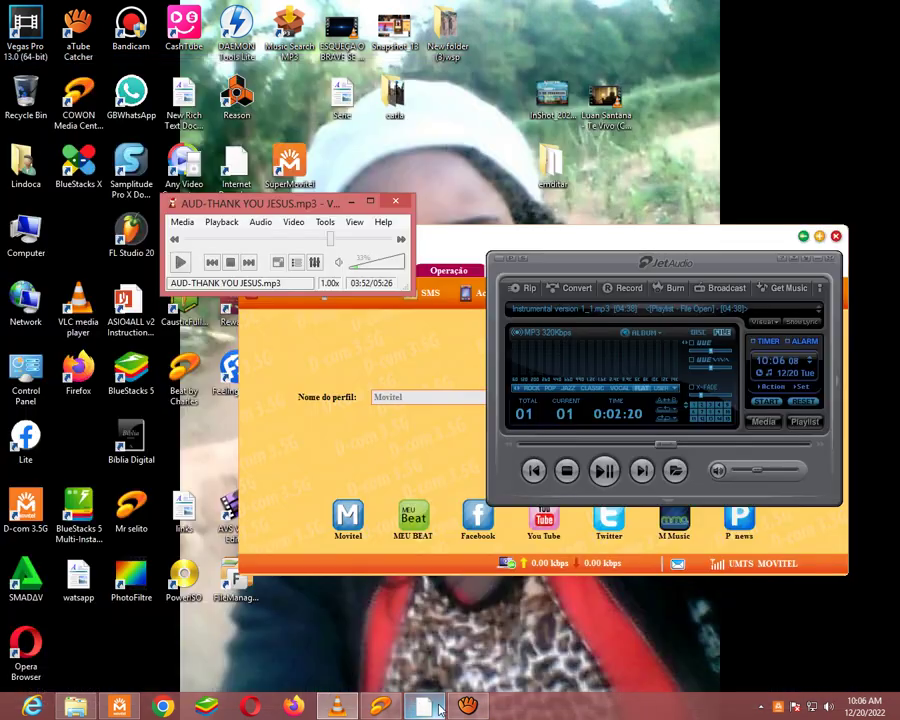
click(467, 706)
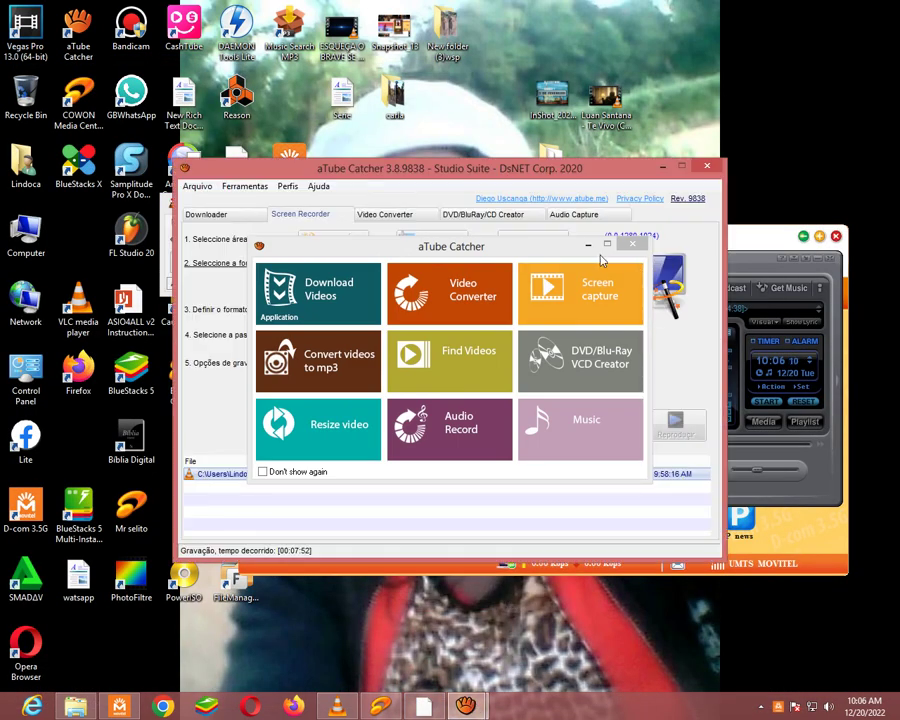
click(632, 244)
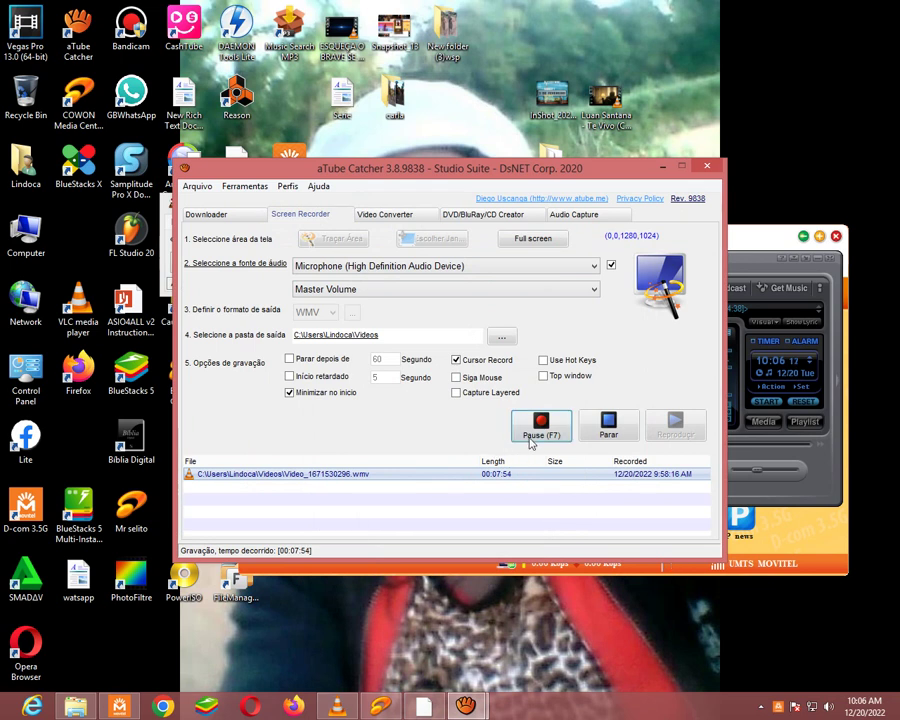
click(531, 444)
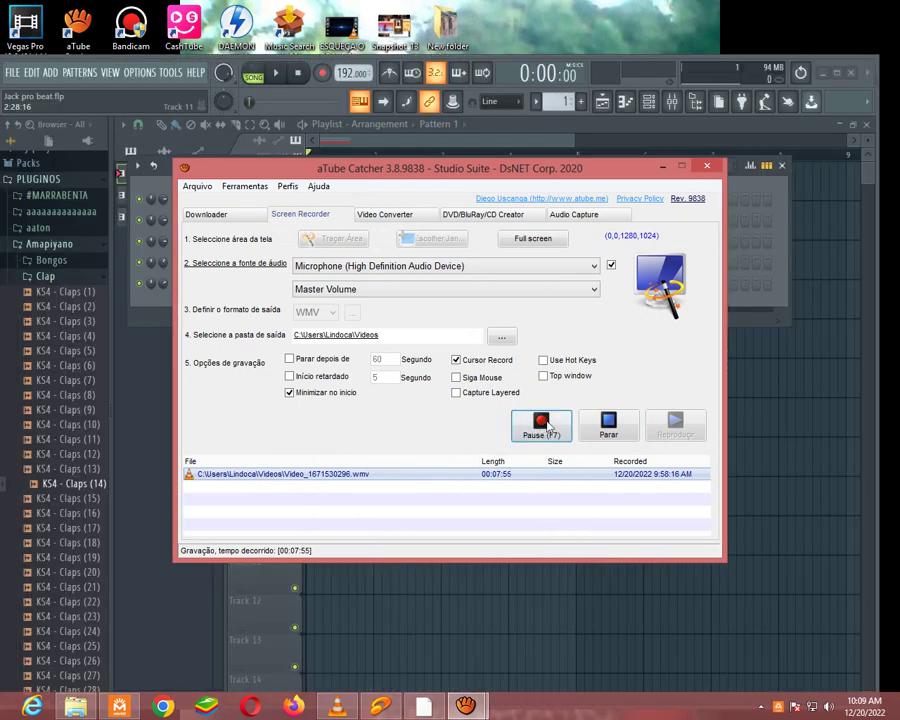
Step: Return to FL Studio, add a kick hit on step 23 in Pattern 1 and play the song
click(465, 134)
key(space)
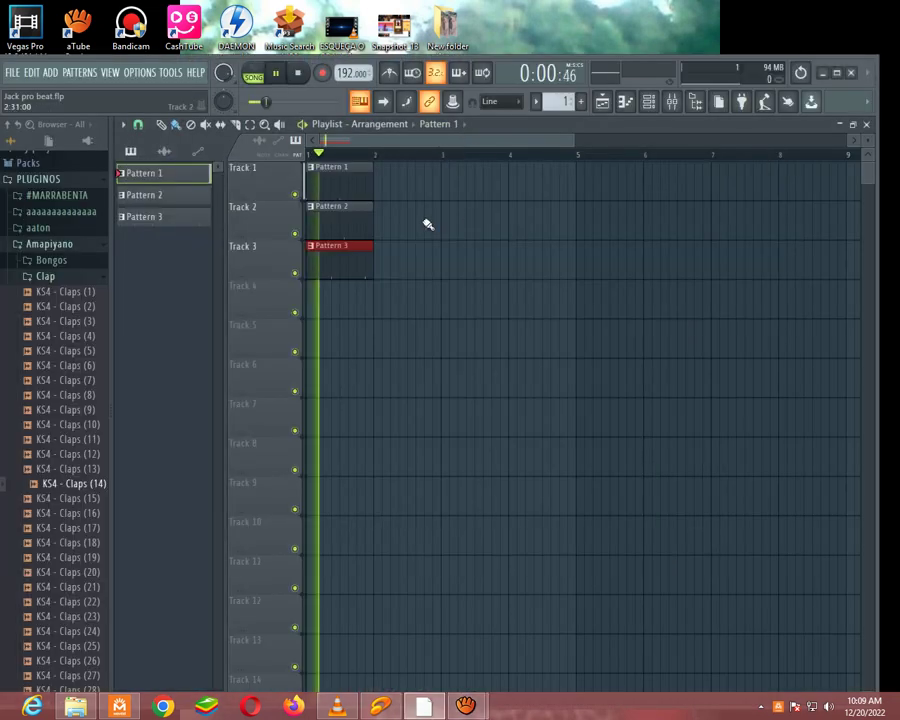
key(F6)
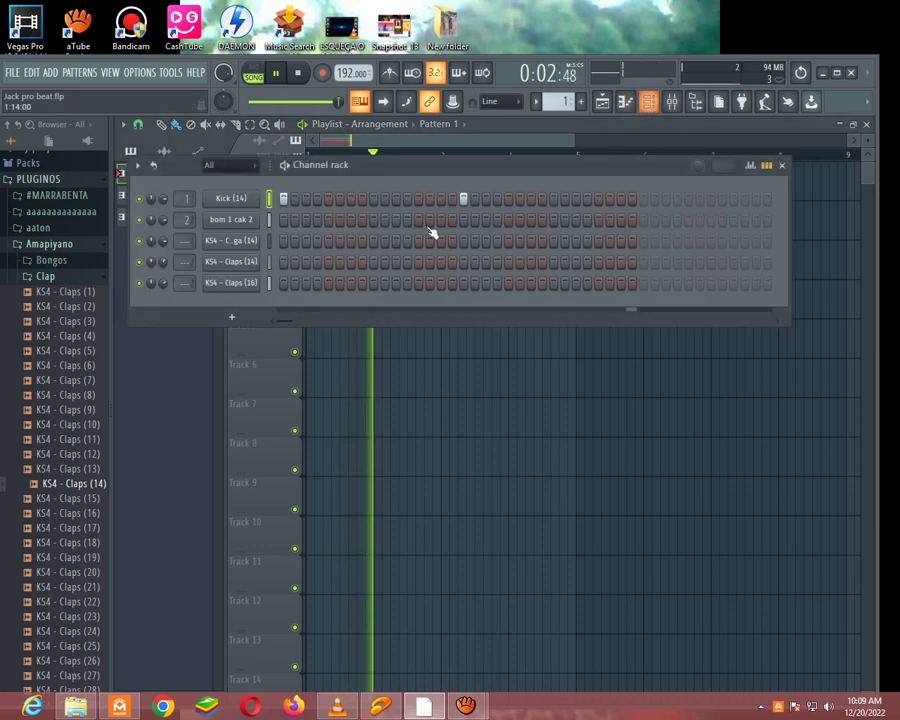
key(space)
click(530, 199)
key(space)
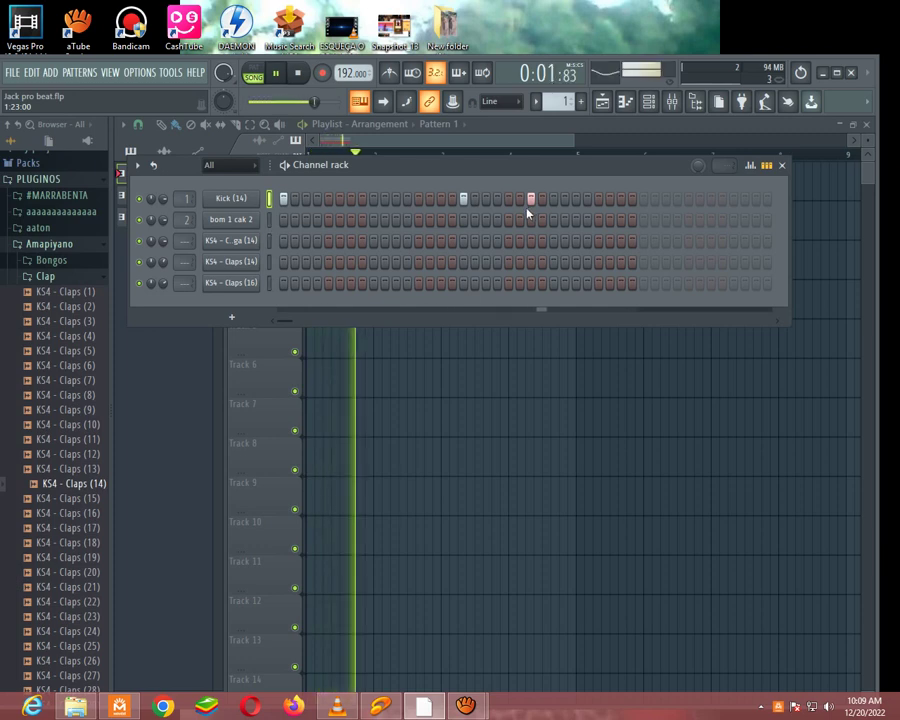
Step: In Pattern 3, add step 25 hits for bom 1 cak 2, KS4 - Conga (14), KS4 - Claps (14) and KS4 - Claps (16)
scroll(566, 102, down, 1)
scroll(566, 103, down, 1)
click(554, 222)
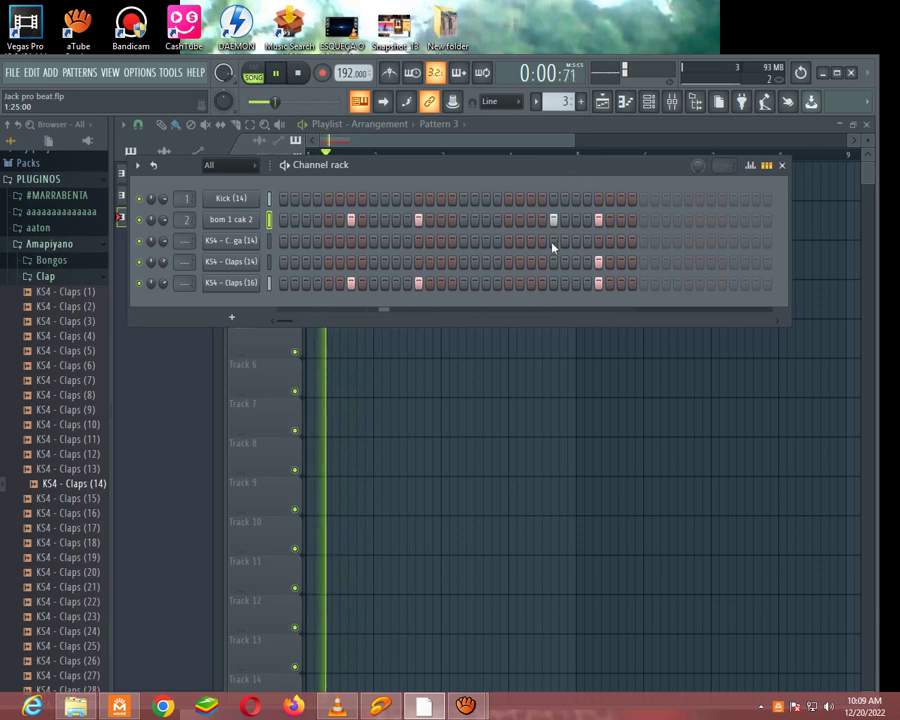
click(553, 262)
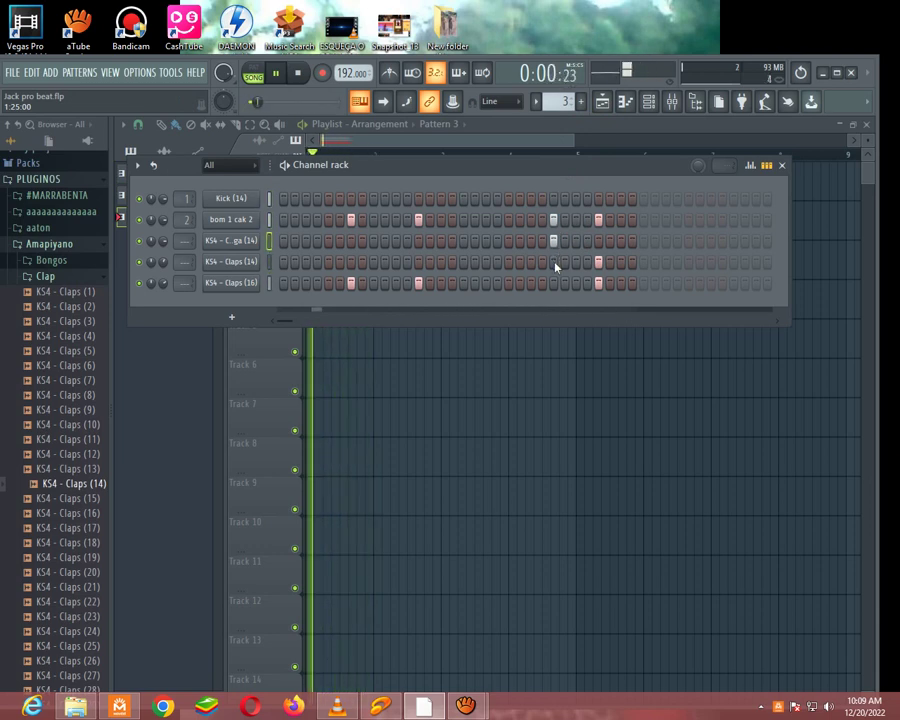
click(553, 283)
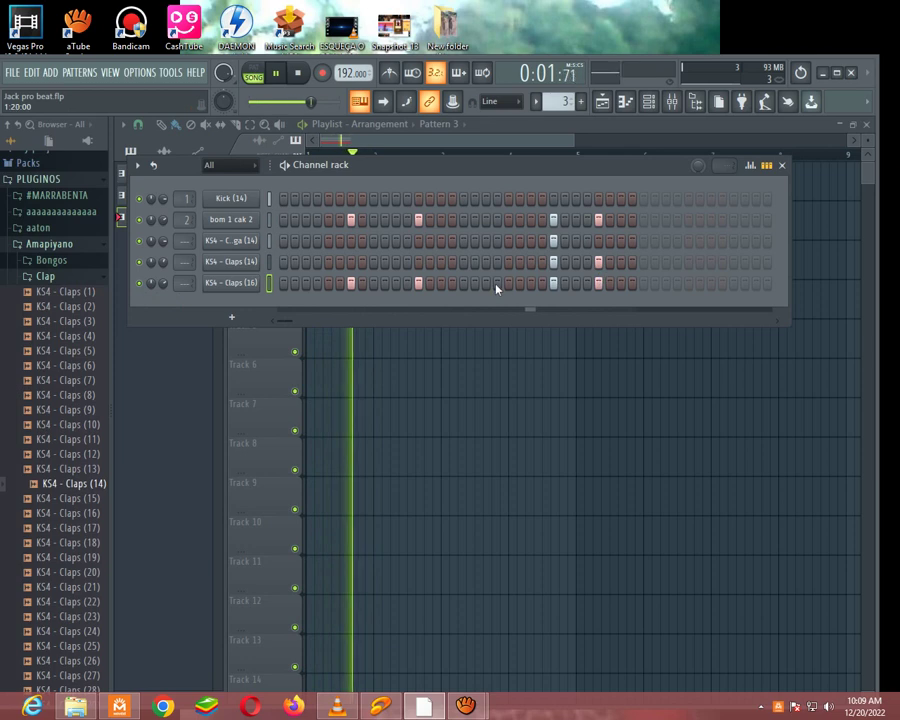
Step: Add KS4 - Claps (14) hits on steps 7 and 13 in Pattern 3, then save the project
click(418, 262)
click(351, 262)
click(268, 262)
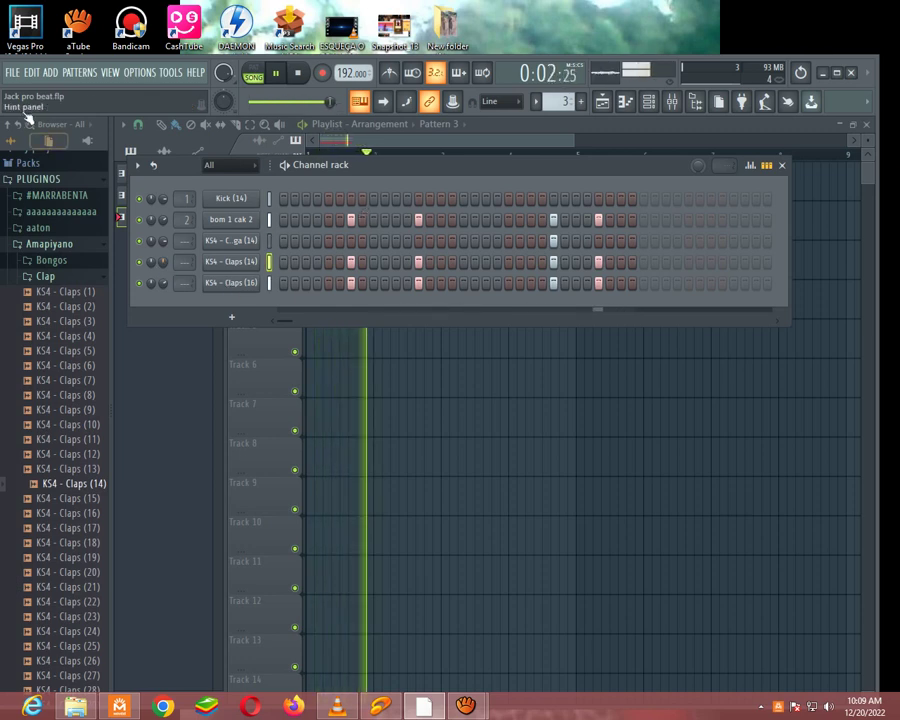
click(13, 73)
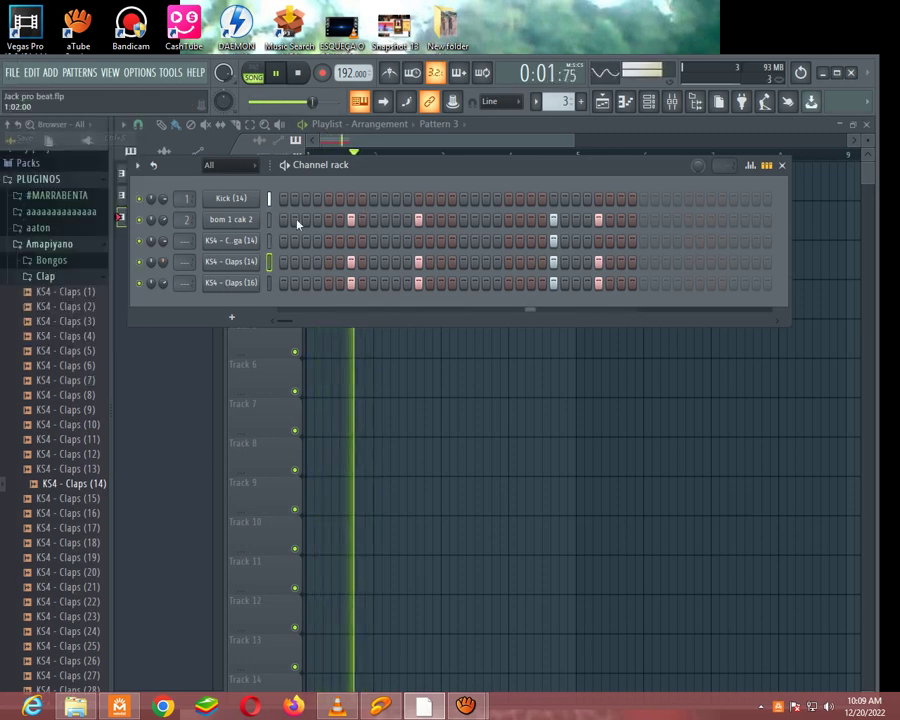
key(space)
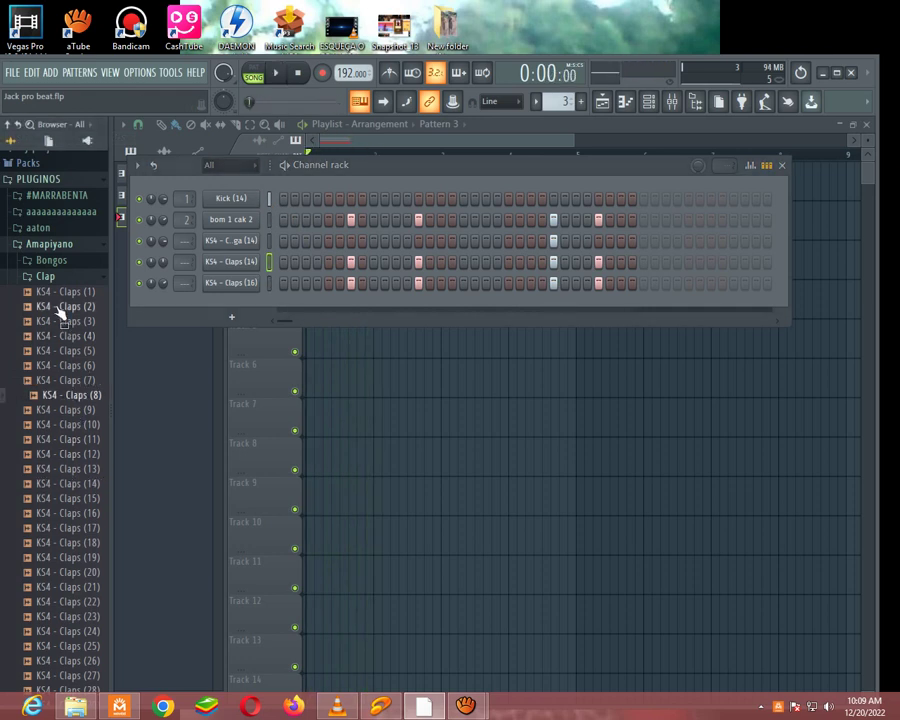
Step: Audition the Amapiyano kick samples and try KS4 - Kick (14) on the first channel with the song playing
scroll(52, 295, down, 8)
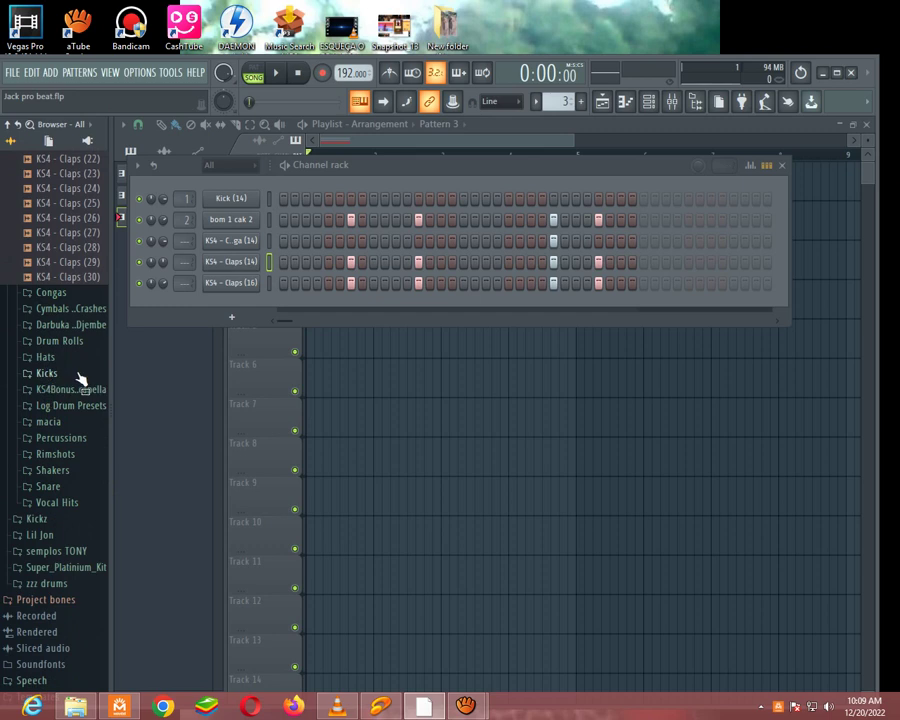
click(50, 374)
click(64, 480)
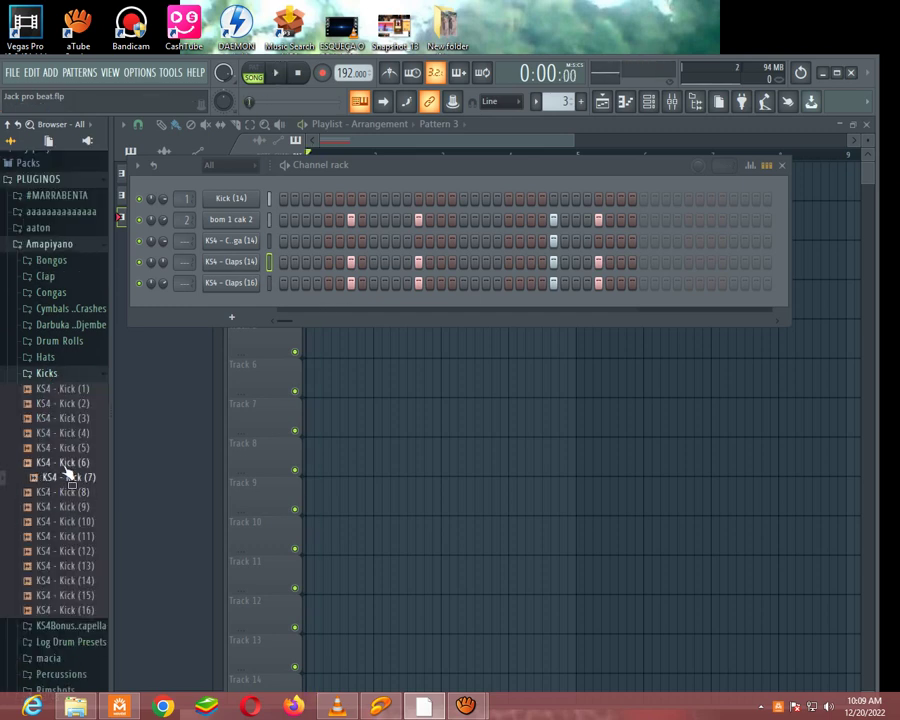
click(68, 536)
click(70, 566)
click(73, 581)
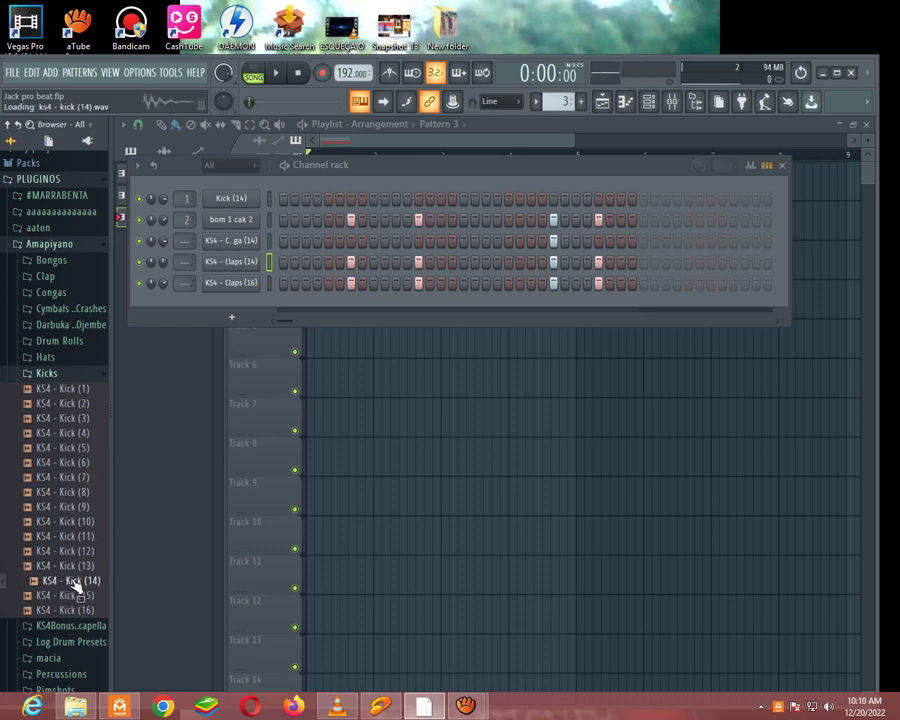
key(space)
drag(76, 592, 231, 204)
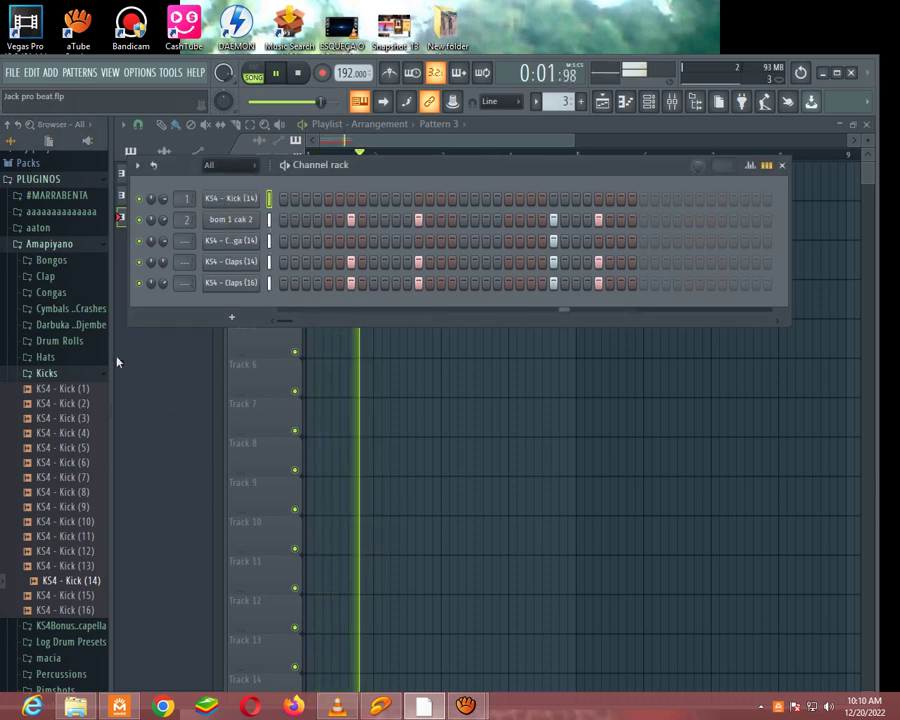
drag(70, 609, 68, 620)
key(space)
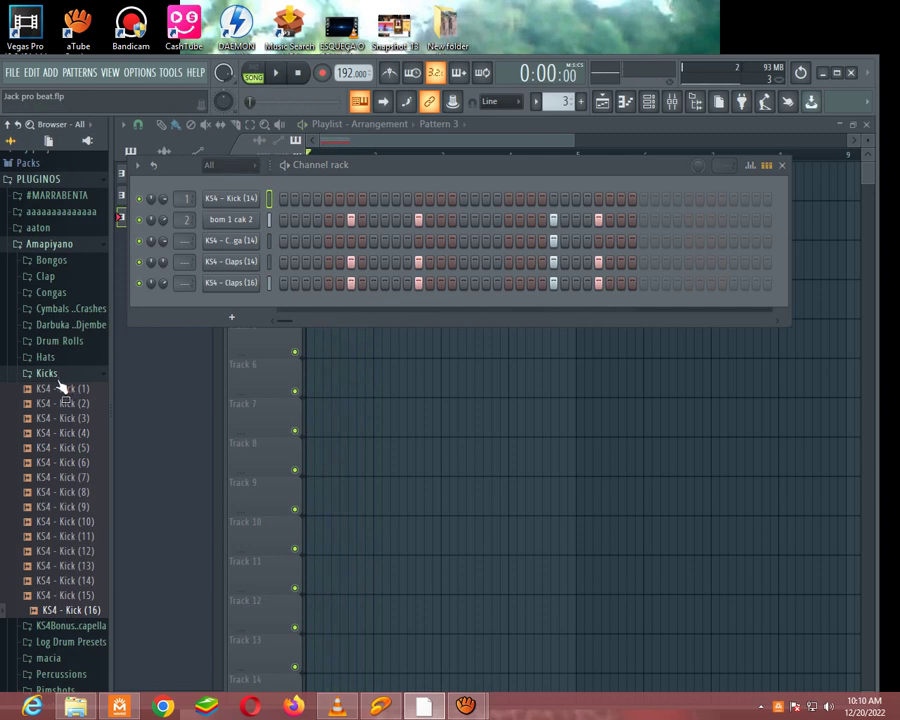
Step: Open the Kickz sample folder and audition kicks between Kick 2 and Kick 22
click(62, 375)
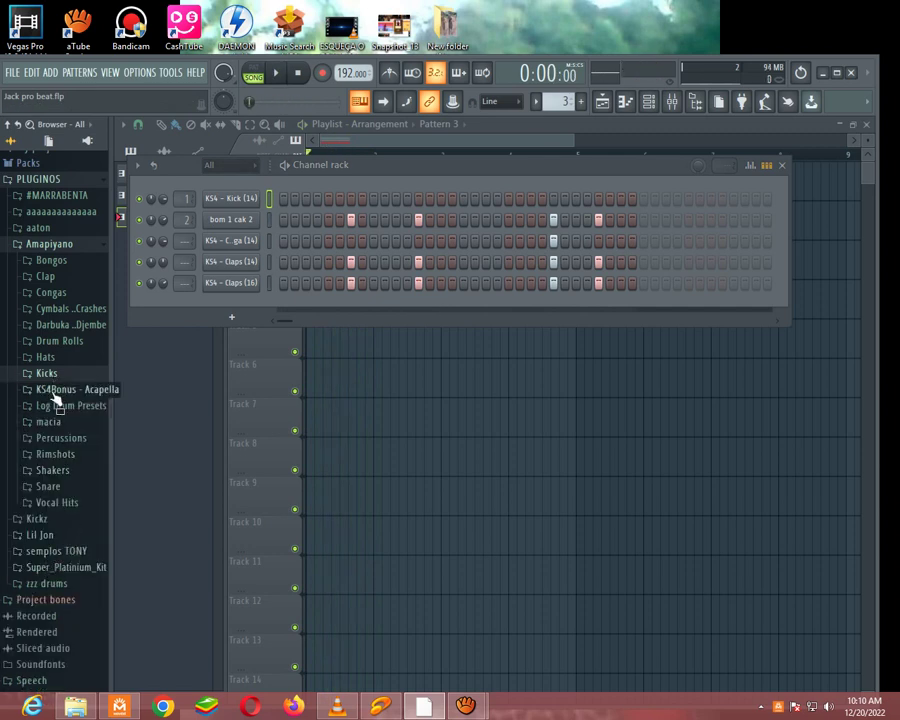
scroll(60, 436, up, 3)
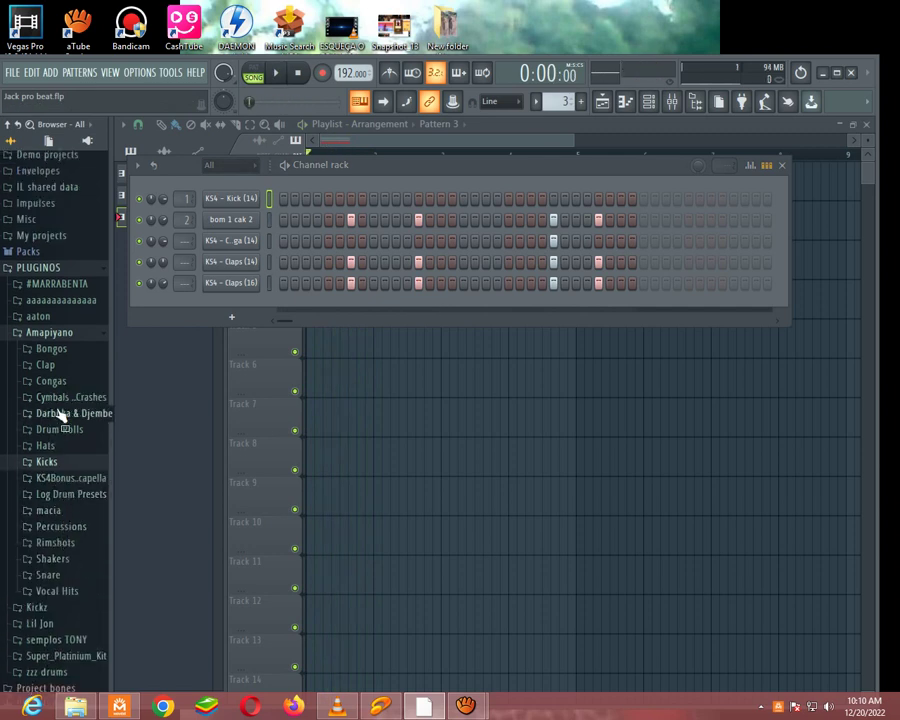
click(48, 333)
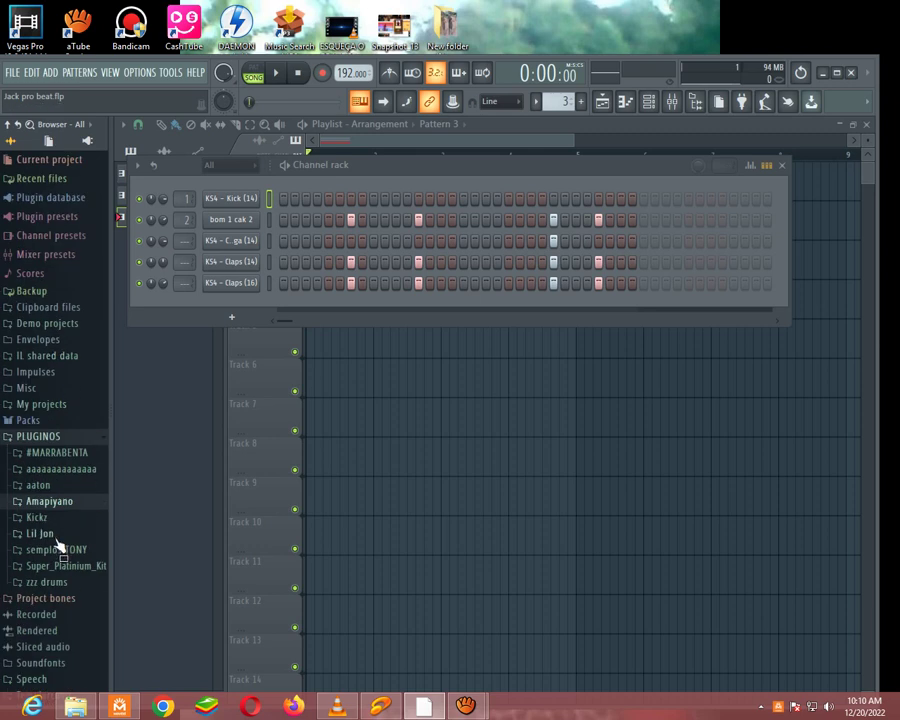
click(34, 517)
scroll(40, 402, down, 8)
click(44, 372)
click(42, 312)
click(44, 283)
click(42, 445)
click(46, 577)
click(48, 562)
click(52, 550)
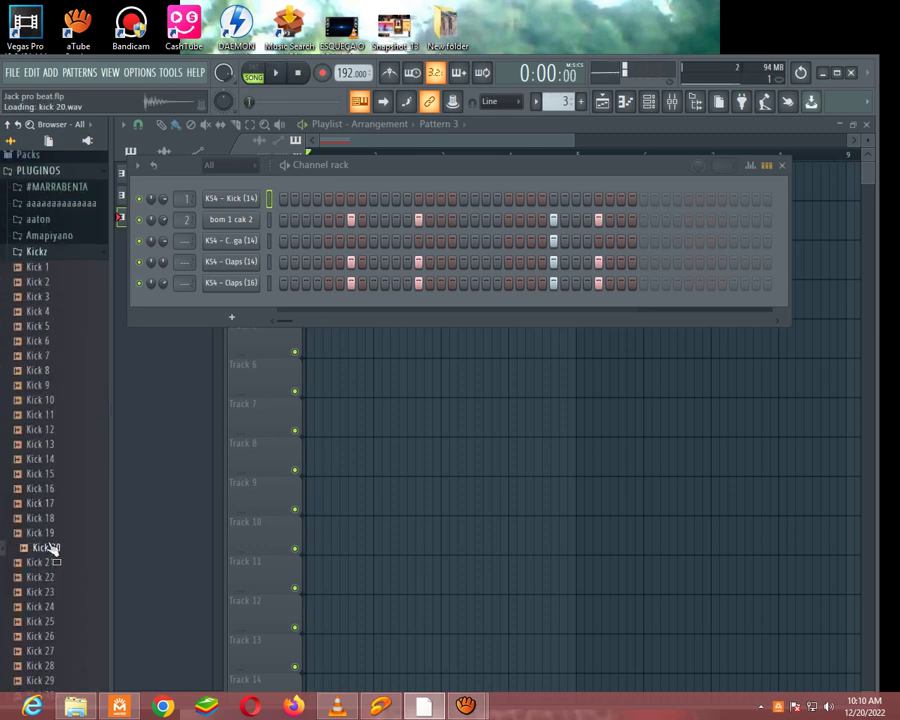
Step: Audition samples further down the Kickz folder, between Kick 19 and Kick 51
scroll(52, 560, down, 3)
click(46, 444)
click(44, 533)
click(42, 590)
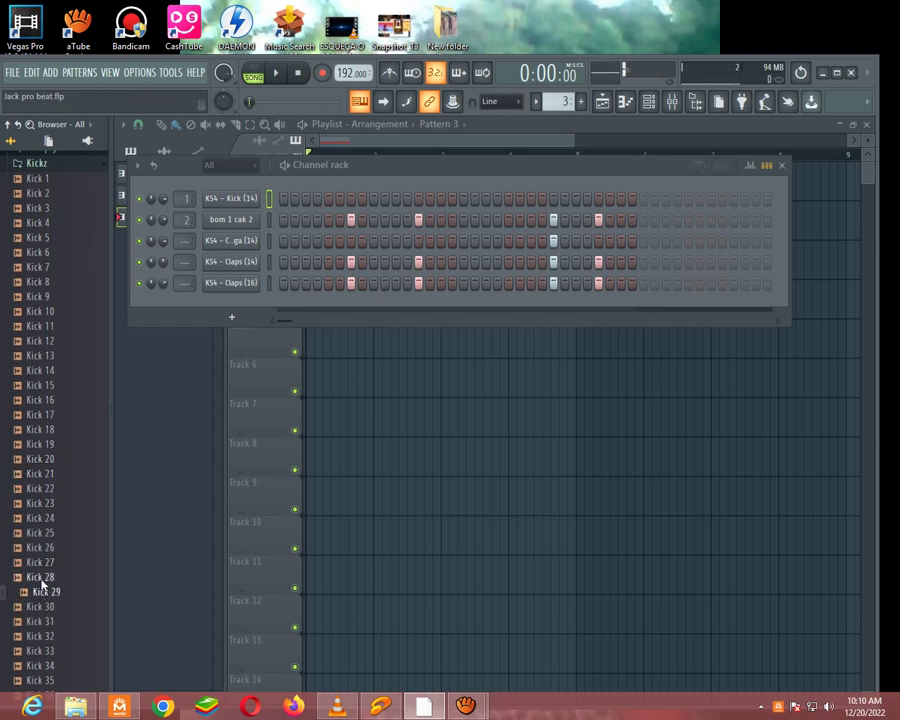
scroll(54, 460, down, 6)
click(46, 546)
click(40, 621)
click(44, 608)
click(47, 622)
click(50, 637)
click(51, 650)
click(50, 520)
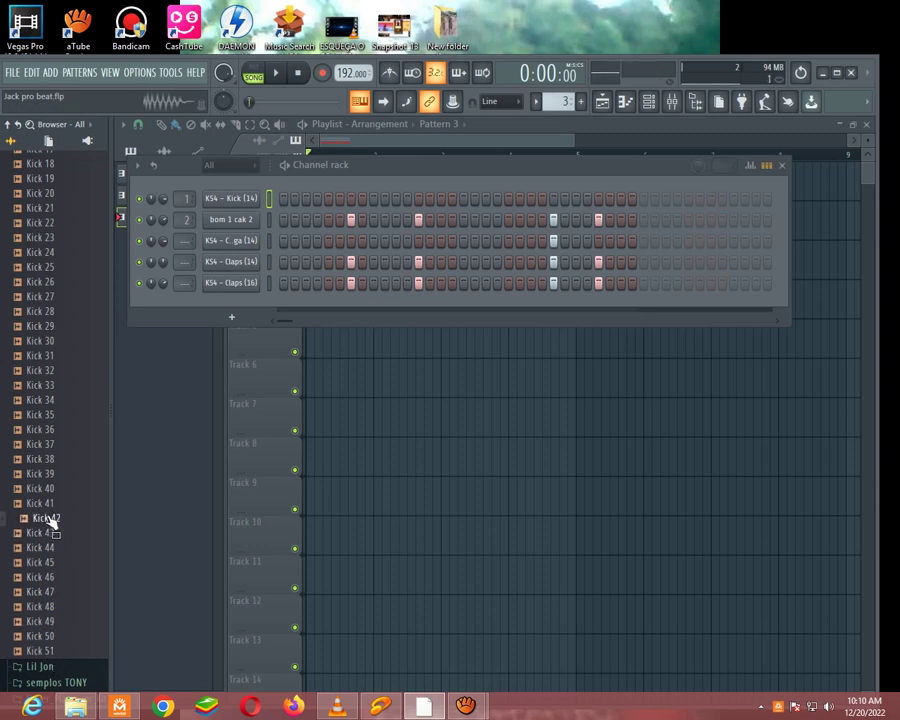
Step: Audition Kick 34, Kick 30, Kick 24 and other kicks higher up the Kickz folder
click(45, 399)
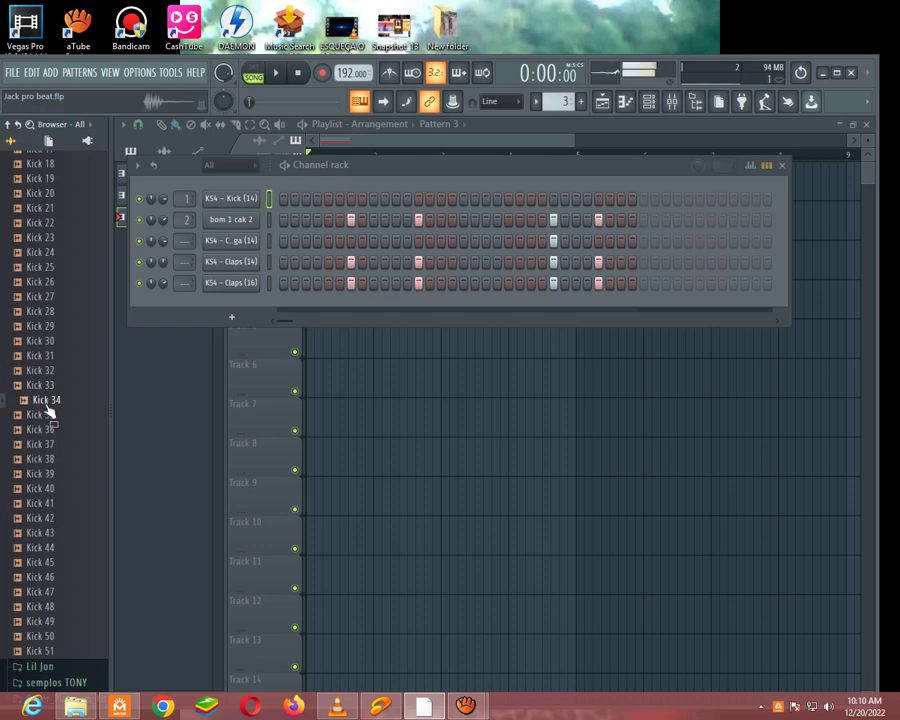
click(30, 342)
click(38, 254)
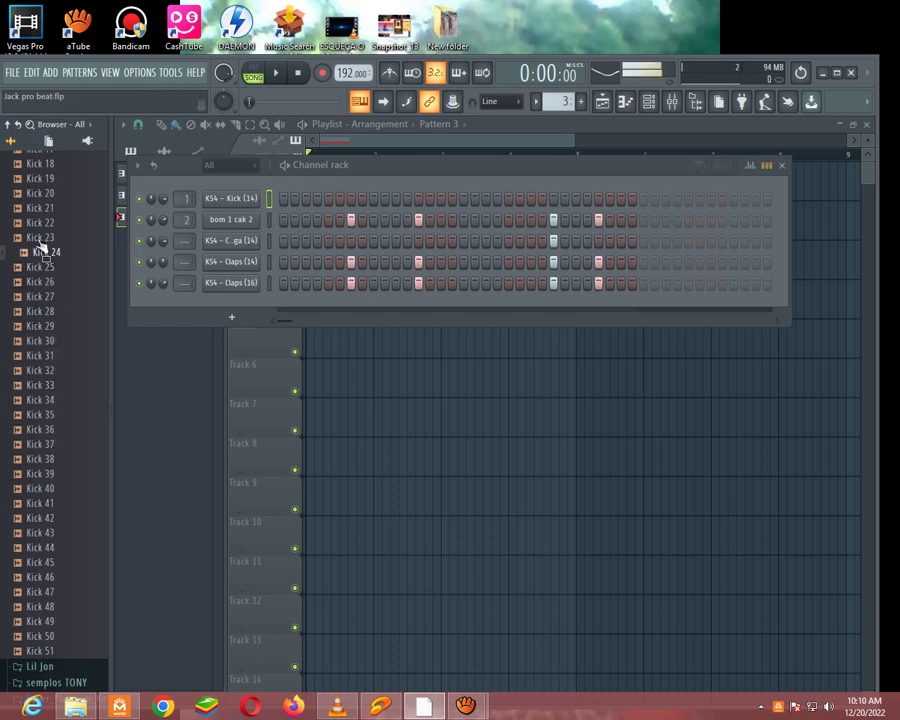
key(space)
click(42, 270)
scroll(41, 300, up, 4)
click(42, 313)
click(45, 356)
click(45, 387)
Step: Audition Kick 51, 50, 49 and 47, then try Kick 47 on the first channel with the song playing
scroll(42, 412, down, 7)
click(48, 517)
click(44, 519)
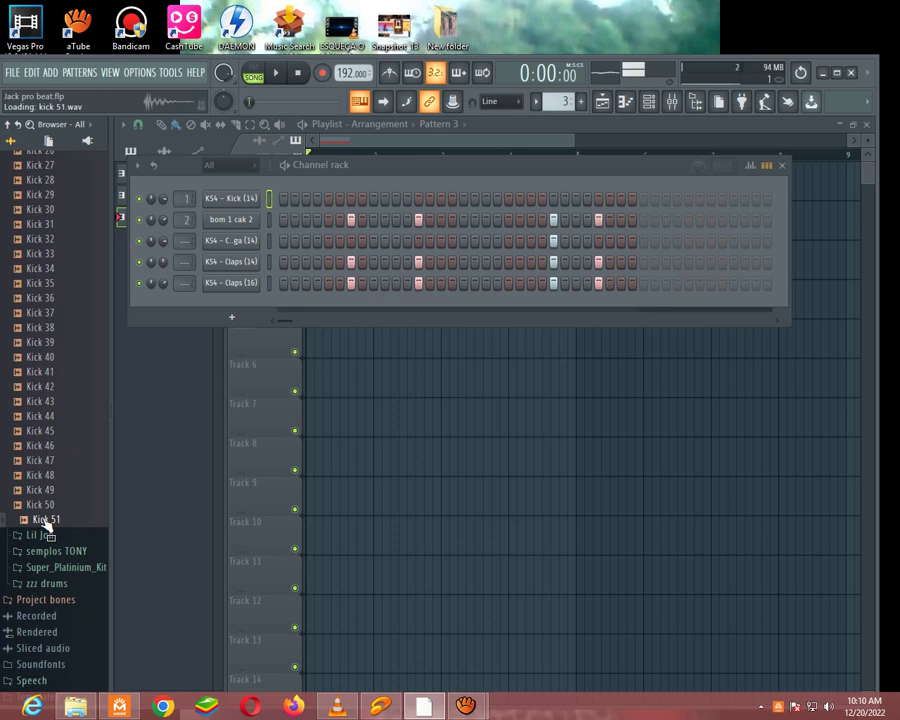
click(44, 505)
click(46, 489)
click(50, 462)
drag(50, 470, 232, 200)
key(space)
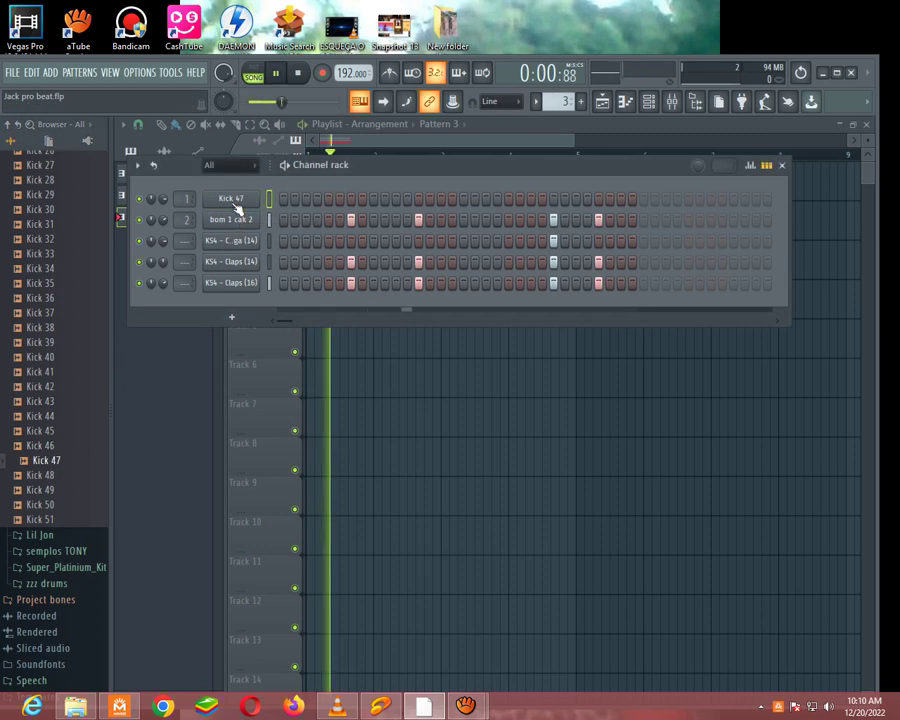
Step: Audition Kick 40, 41, 38, 36 and others, then try Kick 14 on the first channel with the song playing
click(49, 358)
click(51, 374)
key(space)
click(43, 329)
click(51, 298)
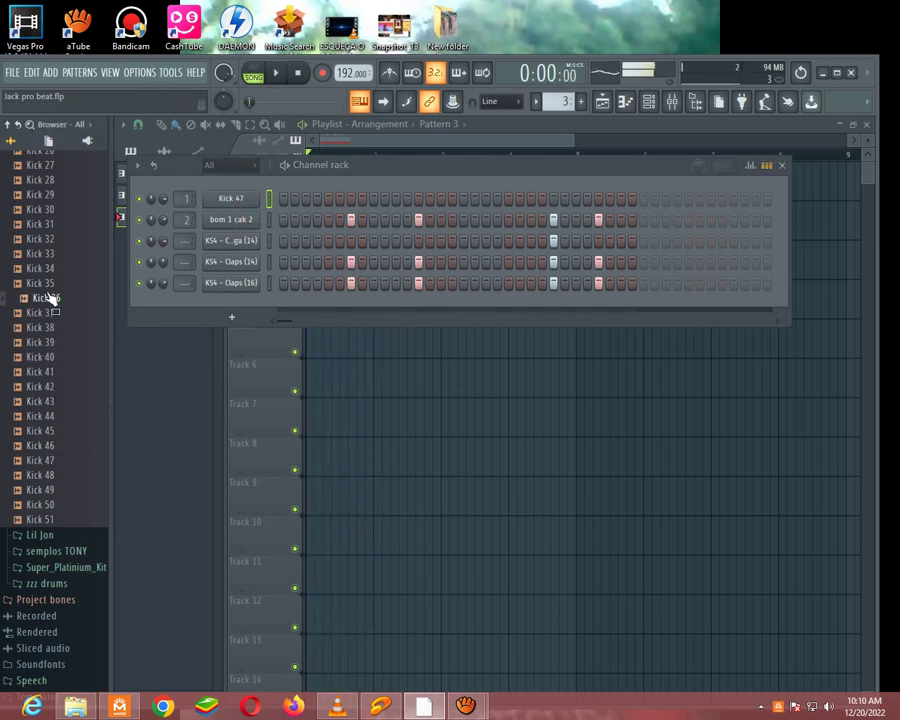
scroll(51, 300, up, 6)
click(42, 374)
click(46, 329)
click(50, 313)
click(49, 284)
click(50, 240)
scroll(52, 258, up, 6)
key(space)
drag(58, 508, 241, 200)
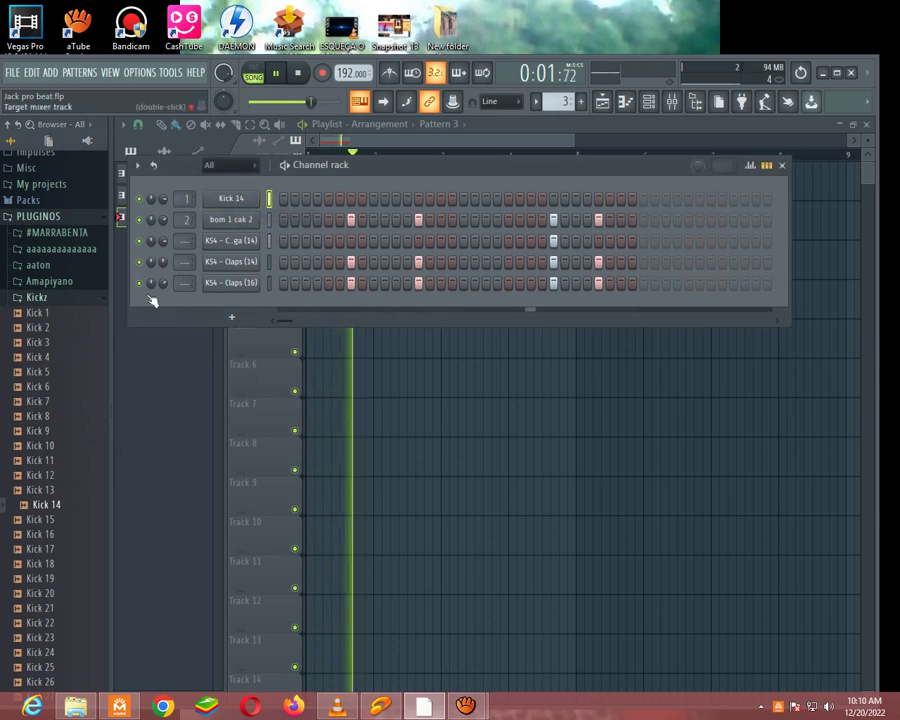
Step: Stop the song, audition Kick 9, Kick 10 and Kick 7, and collapse the Kickz folder
click(40, 432)
key(space)
click(45, 445)
click(45, 432)
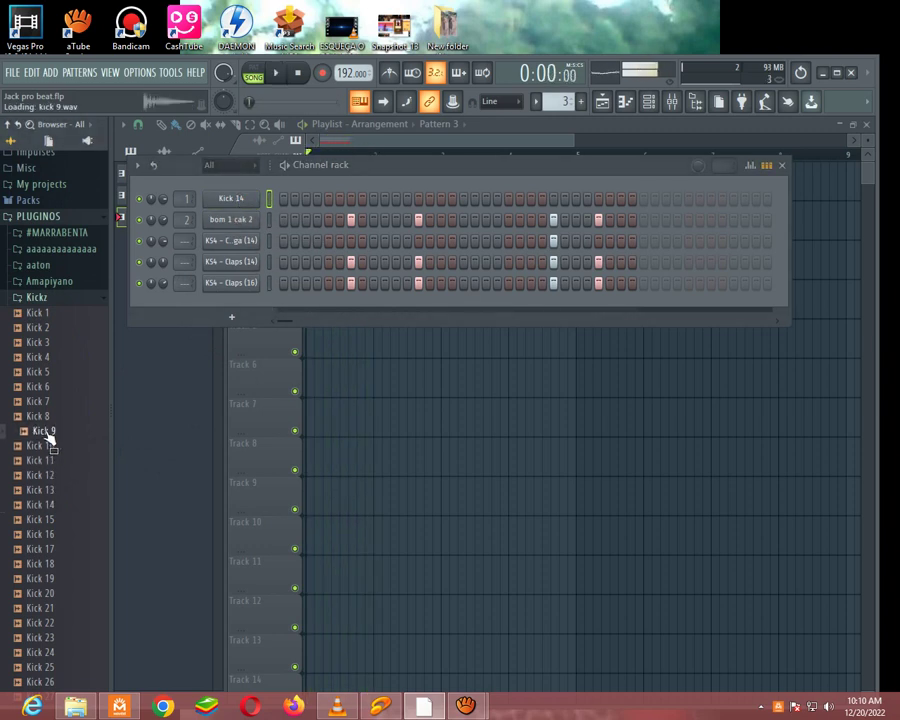
click(44, 401)
click(40, 298)
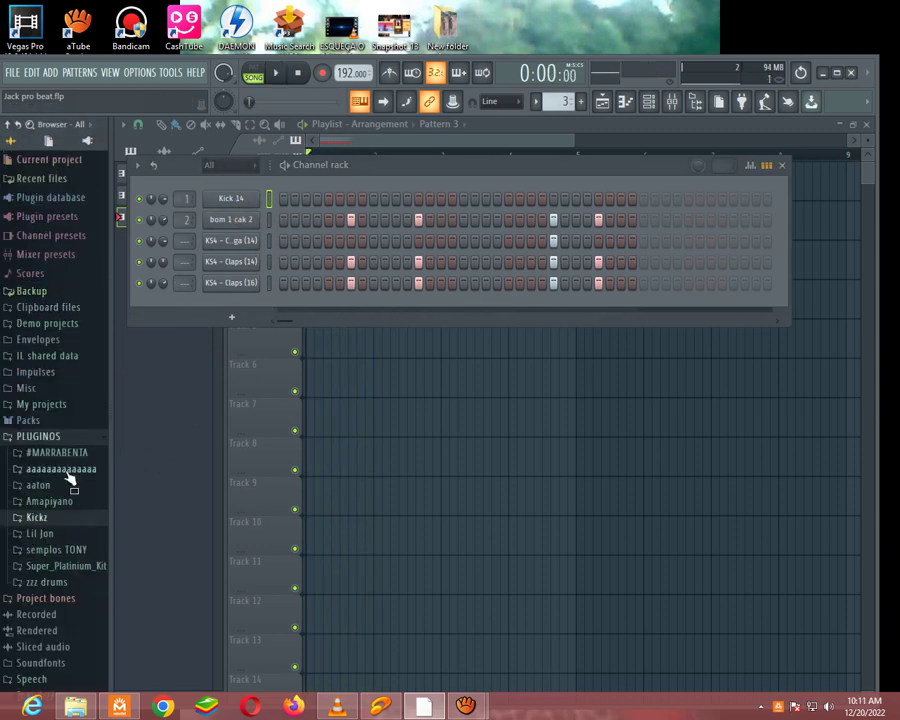
Step: Open the Lil Jon sample folder and audition its Crunk Kick samples
click(53, 536)
click(63, 416)
click(79, 536)
click(74, 595)
click(78, 611)
click(83, 597)
click(82, 581)
click(82, 567)
click(84, 596)
Step: Try Lil Jon Crunk Kick (6) on the first channel and play the song briefly
drag(86, 601, 224, 201)
key(space)
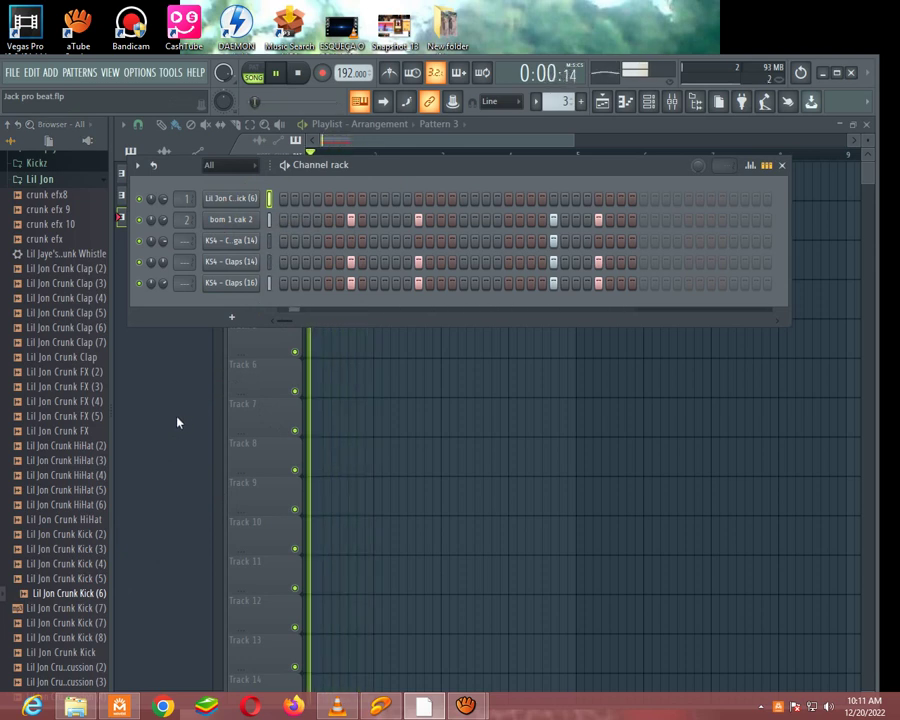
key(space)
Step: Audition Lil Jon Crunk Kick (5) and (4), then try Crunk Kick (3) on the first channel with the song playing
click(90, 578)
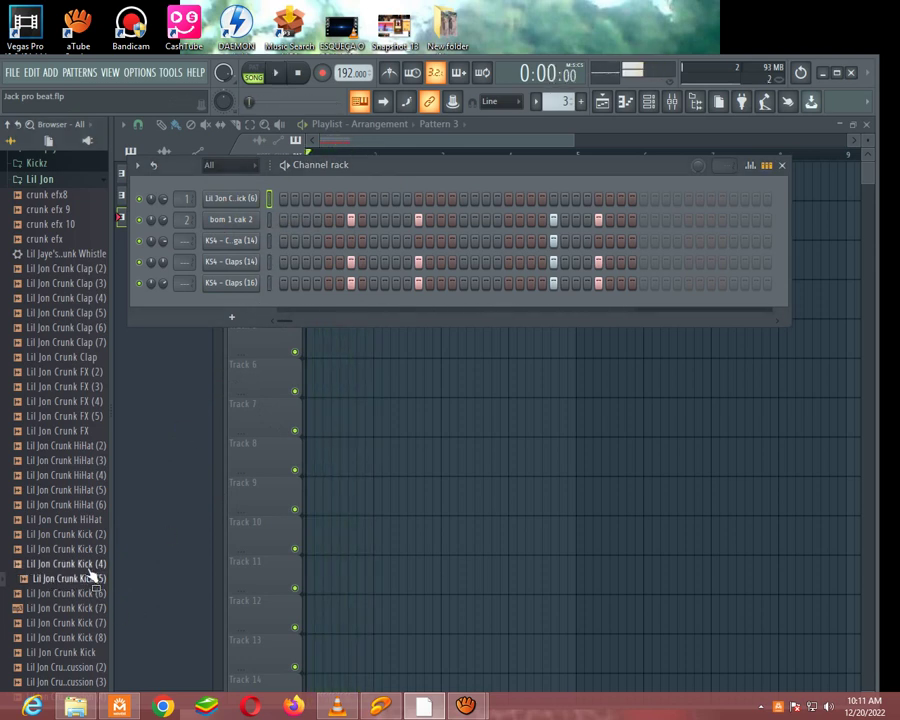
key(Up)
key(Up)
drag(89, 556, 228, 205)
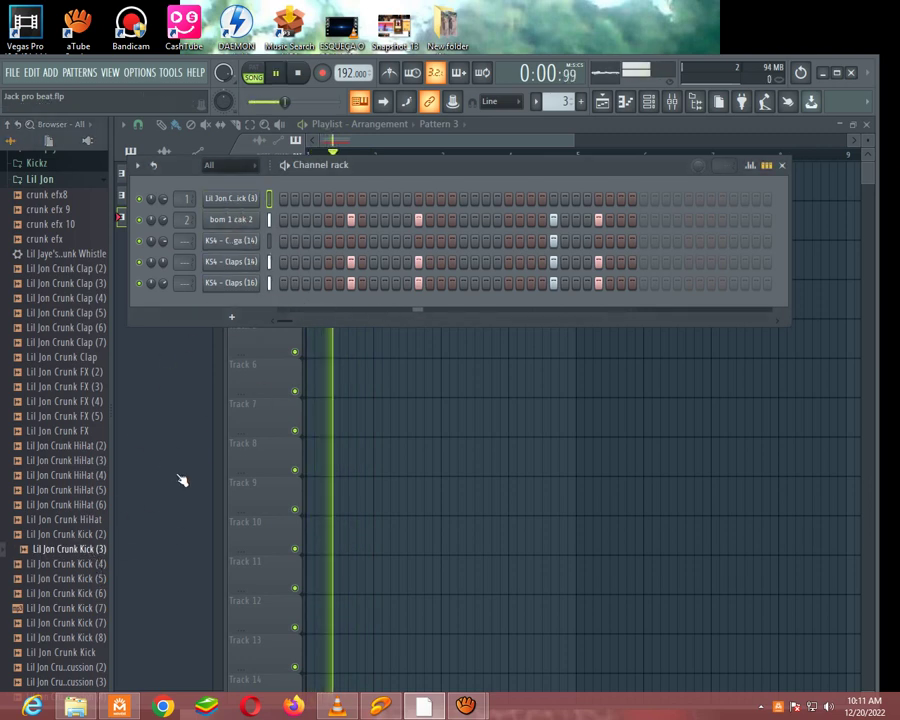
key(space)
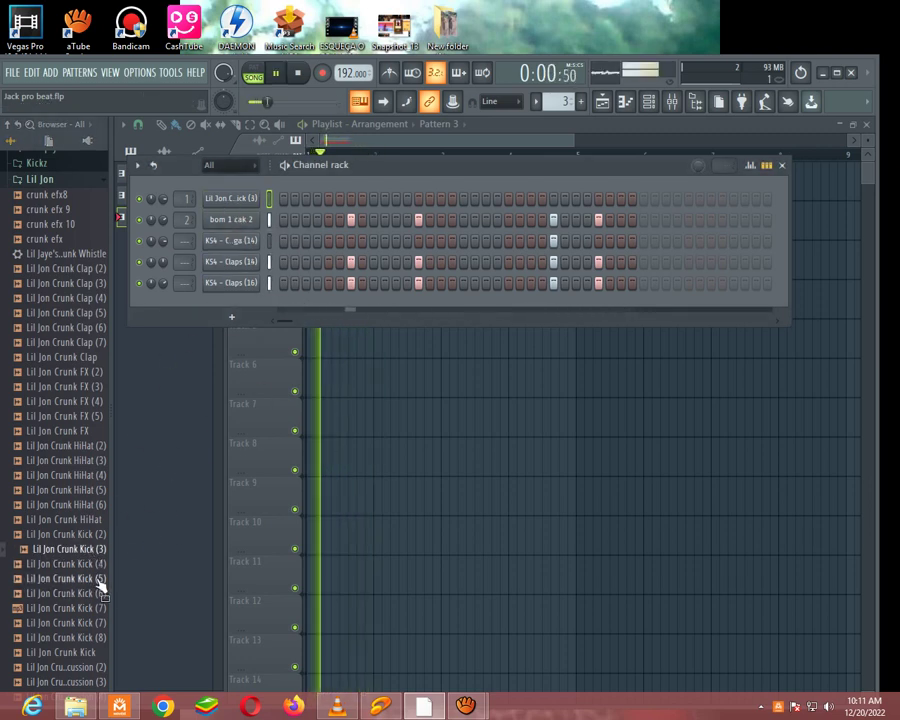
Step: Try Lil Jon Crunk Kick (5) on the first channel, playing and stopping the song to hear it
click(95, 580)
drag(252, 233, 240, 208)
key(space)
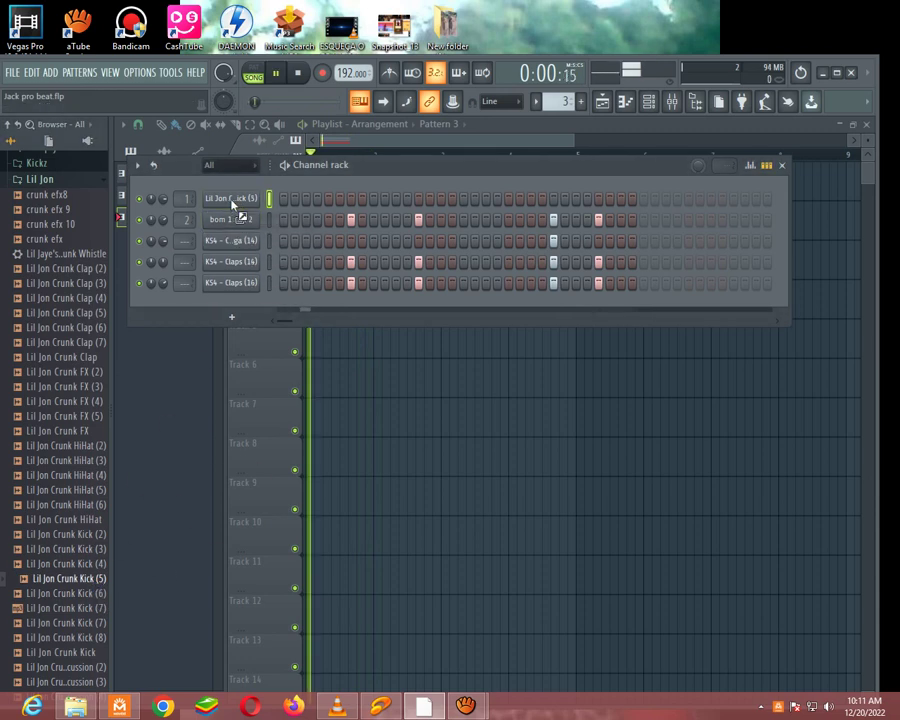
key(space)
Step: Compare Lil Jon Crunk Kick (2) and (3), load Crunk Kick (3) on the first channel and play the song
click(89, 537)
click(92, 550)
drag(226, 445, 241, 203)
key(space)
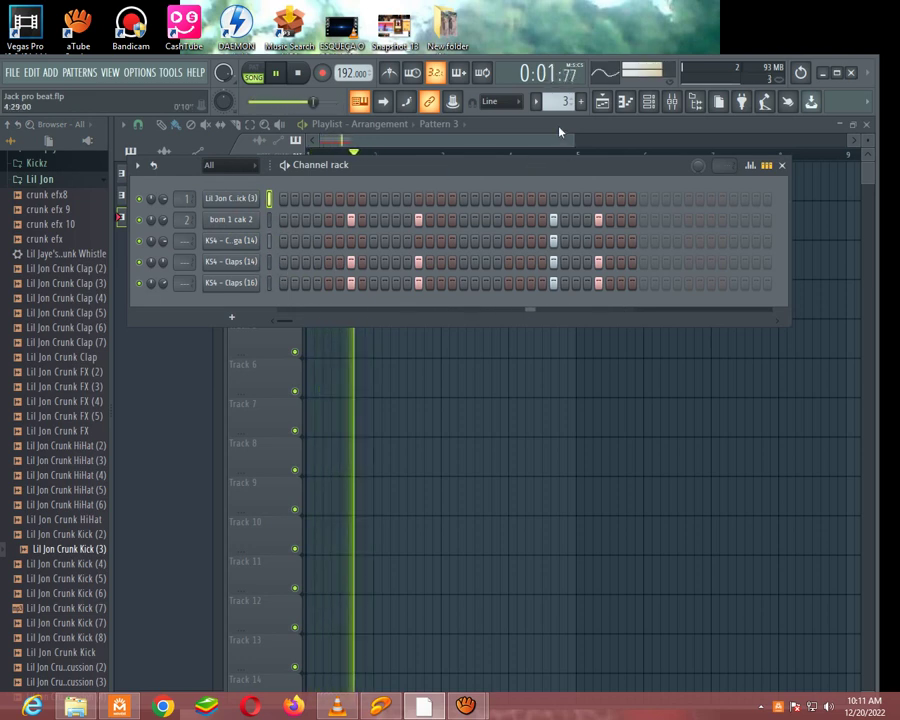
Step: Set the tempo to 193 BPM, then view Pattern 2 and return to Pattern 3
scroll(347, 77, up, 1)
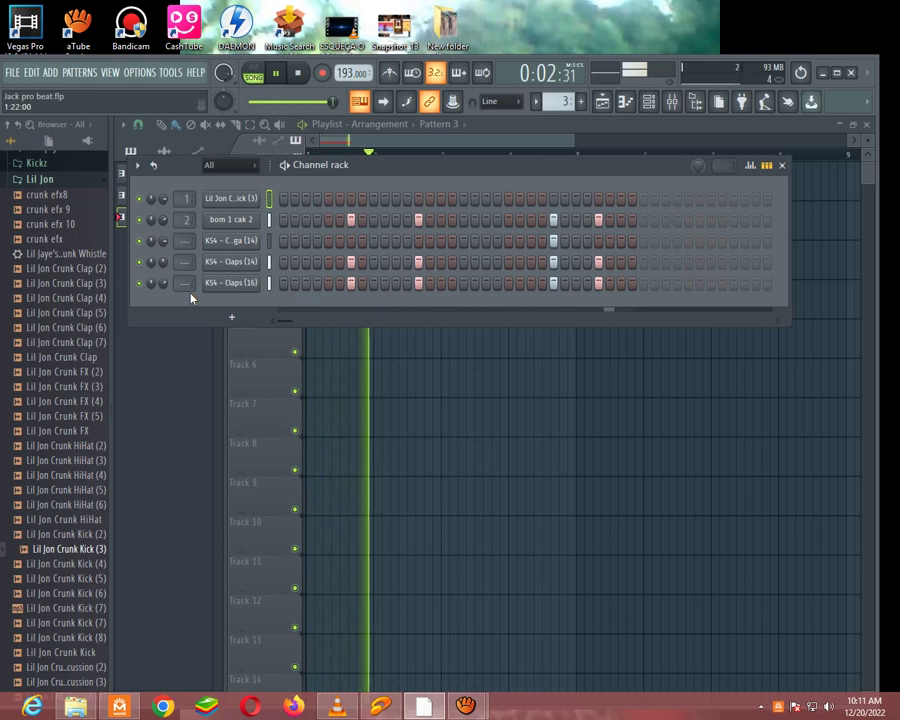
scroll(552, 101, down, 1)
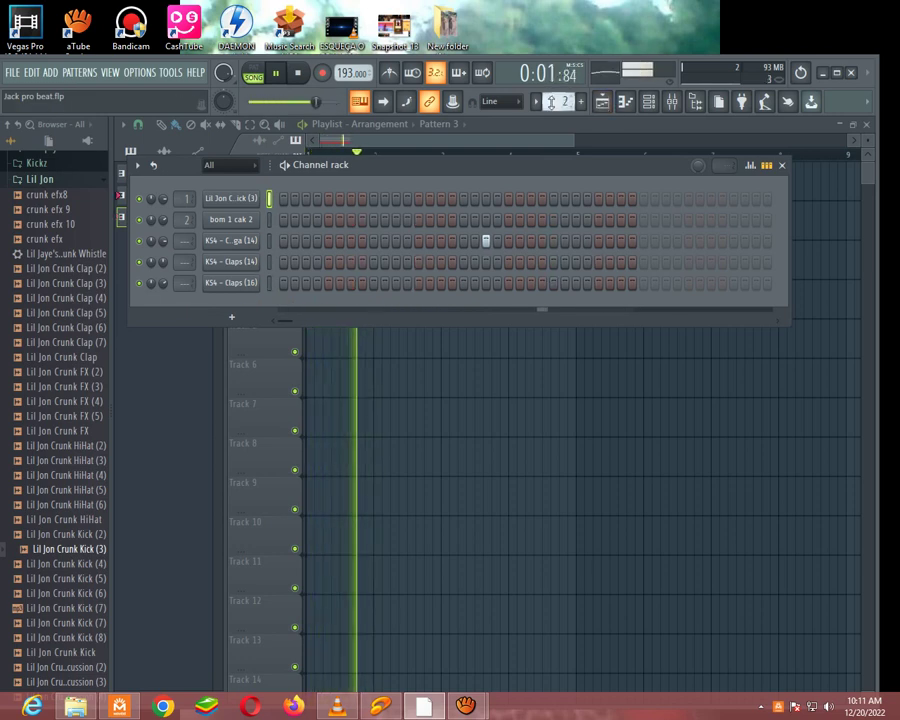
scroll(553, 100, up, 1)
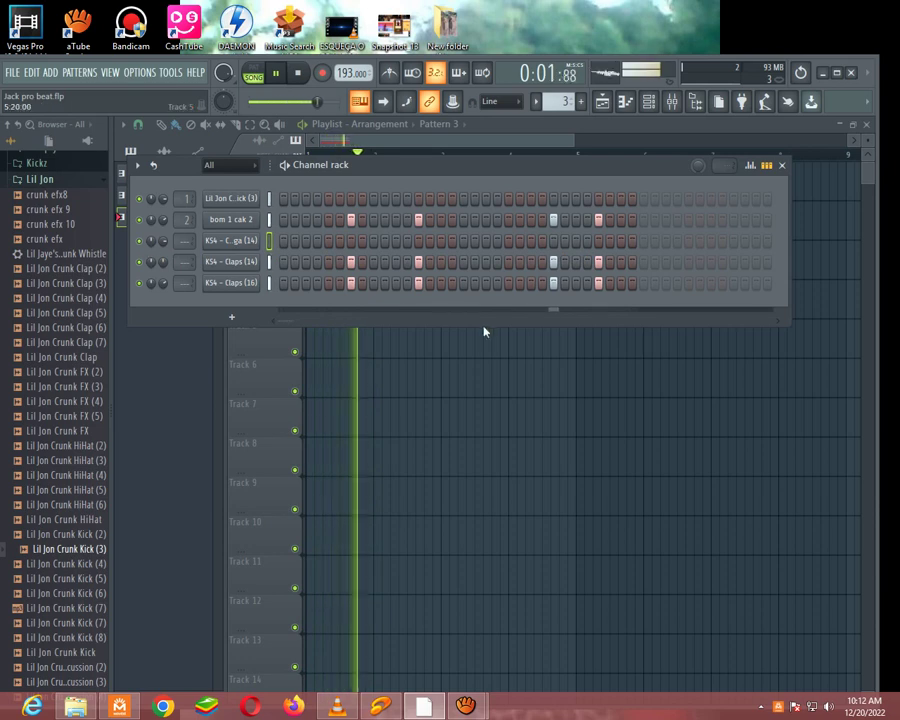
Step: Switch to Pattern 2 and try an extra KS4 - Conga (14) hit on step 25
drag(561, 104, 558, 109)
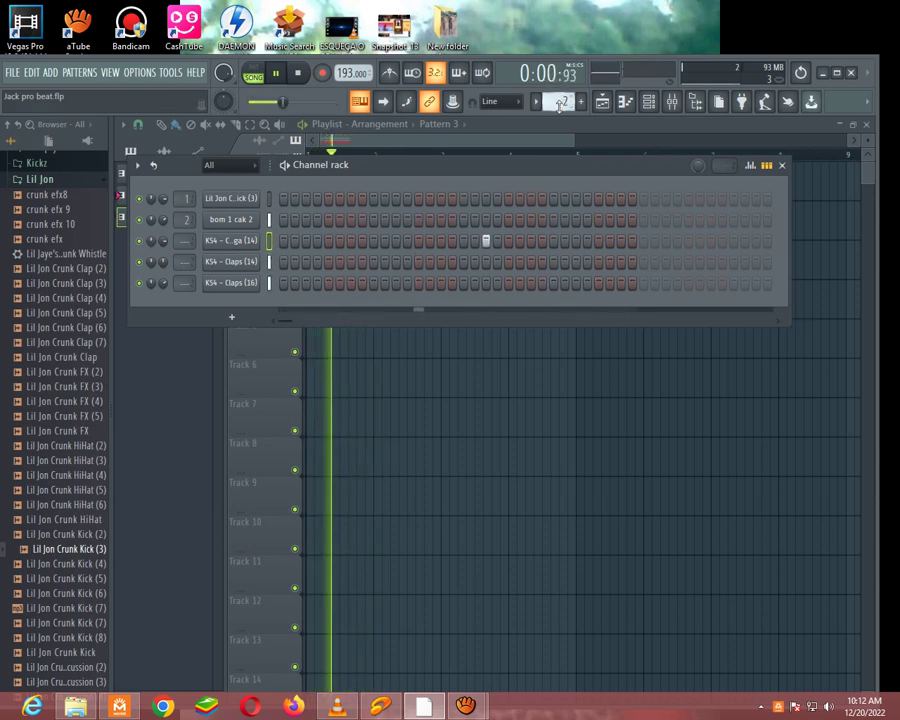
drag(561, 101, 561, 104)
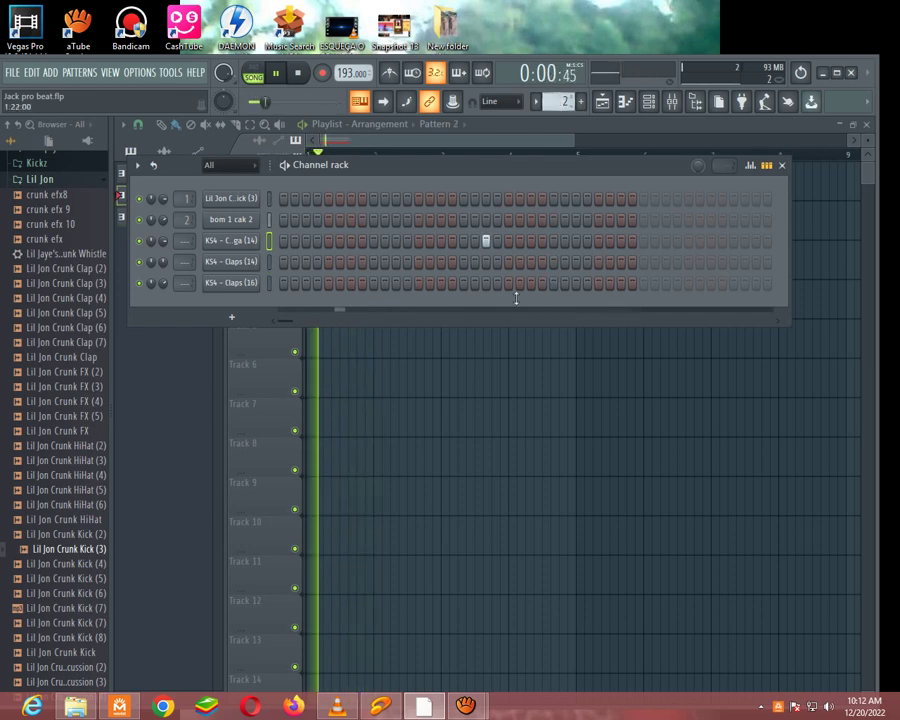
click(553, 241)
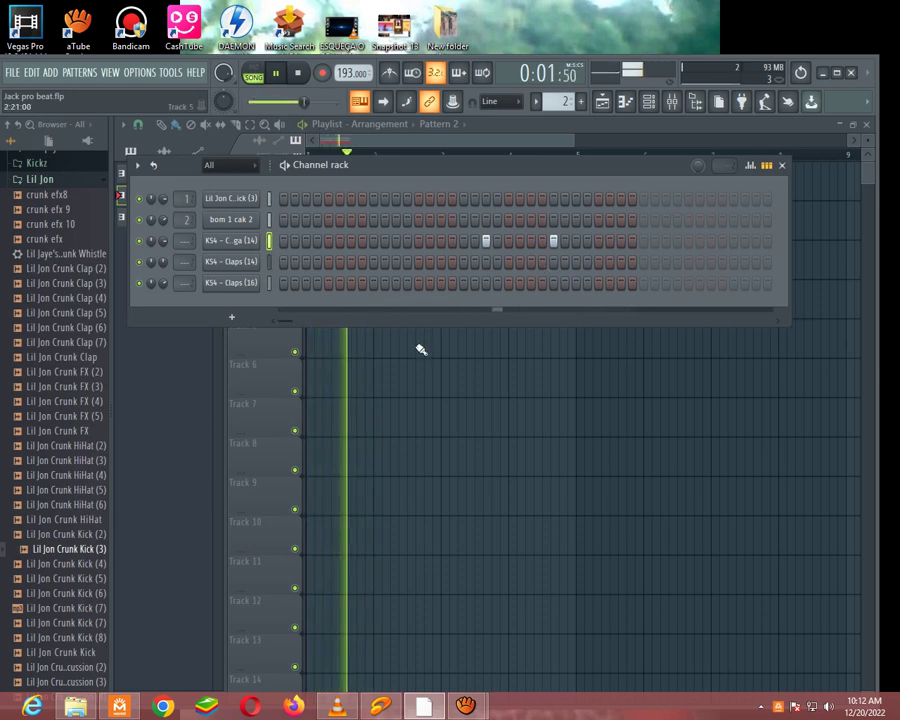
click(553, 241)
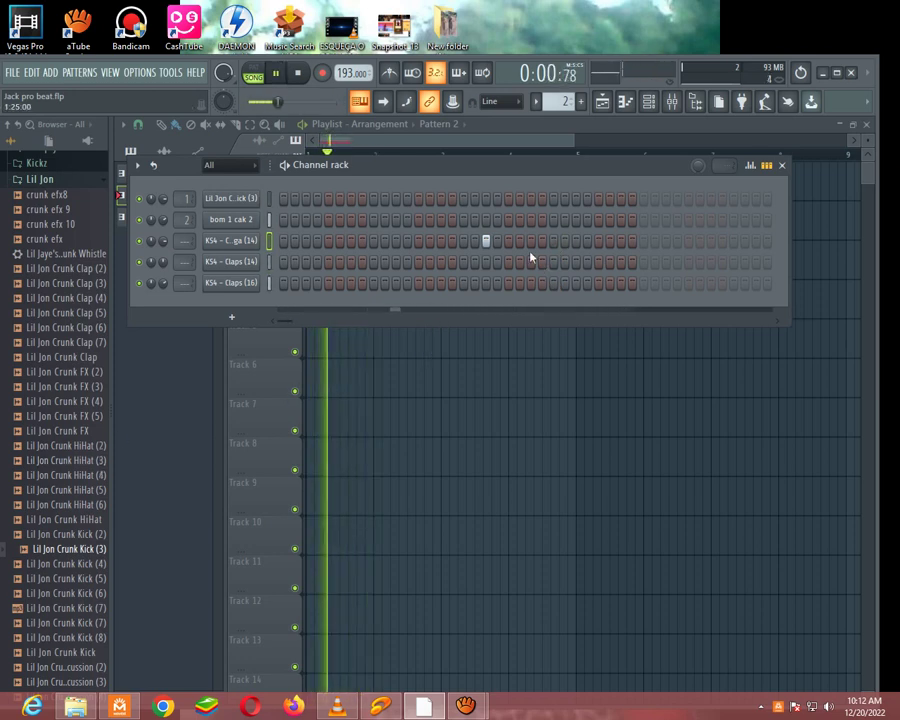
Step: Try Lil Jon Crunk Clap (4) in place of the KS4 - Conga (14) sample on the third channel and play the song
click(486, 241)
click(486, 241)
key(space)
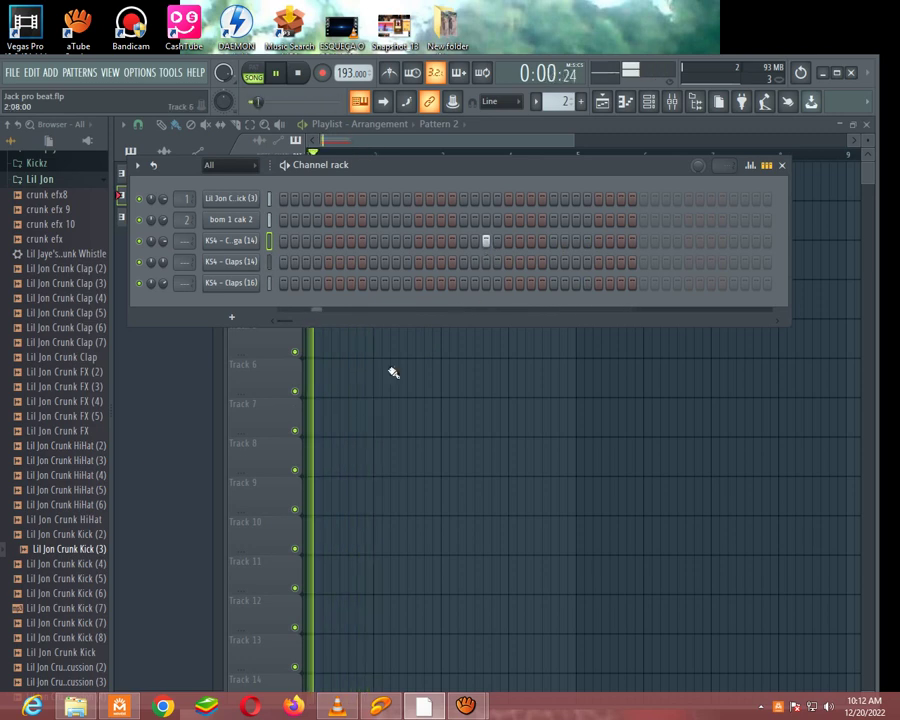
click(72, 357)
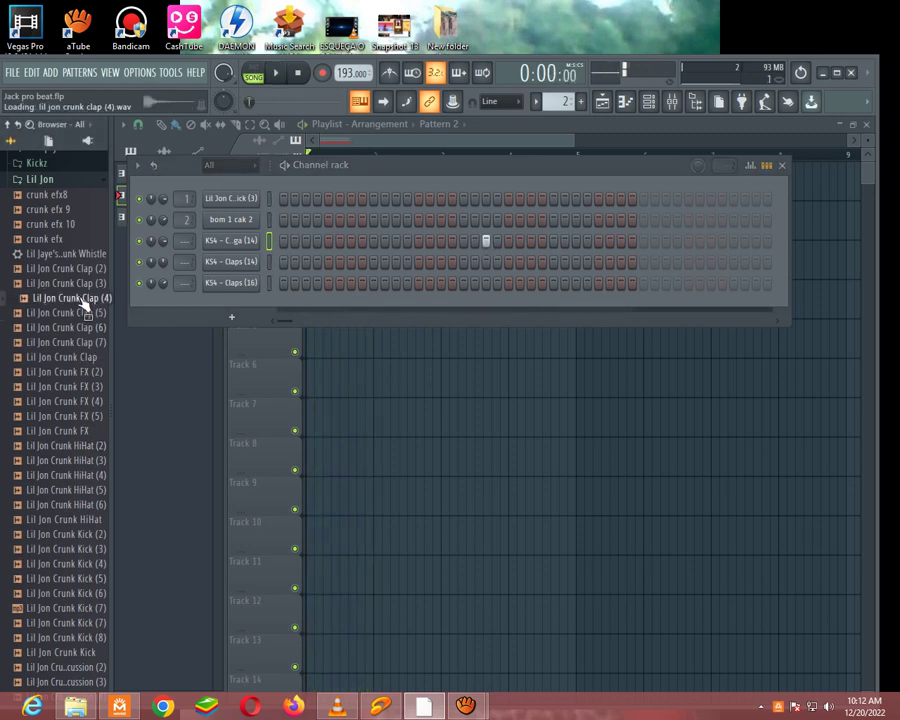
drag(268, 261, 232, 241)
key(space)
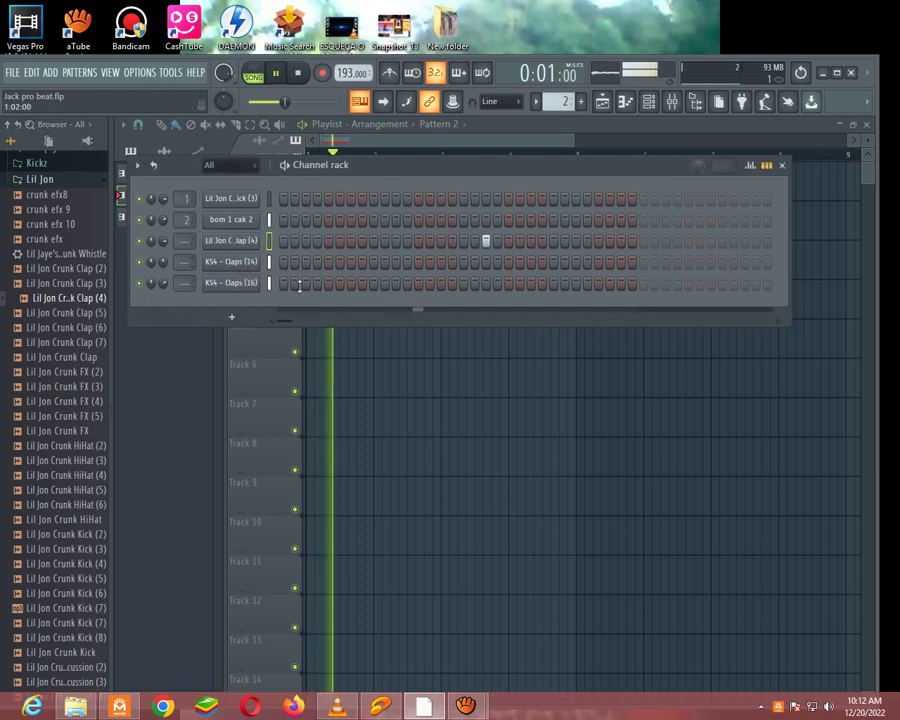
key(space)
Step: Compare the Lil Jon Crunk Clap samples, load Crunk Clap (6) on the third channel and try a hit on step 25
click(85, 285)
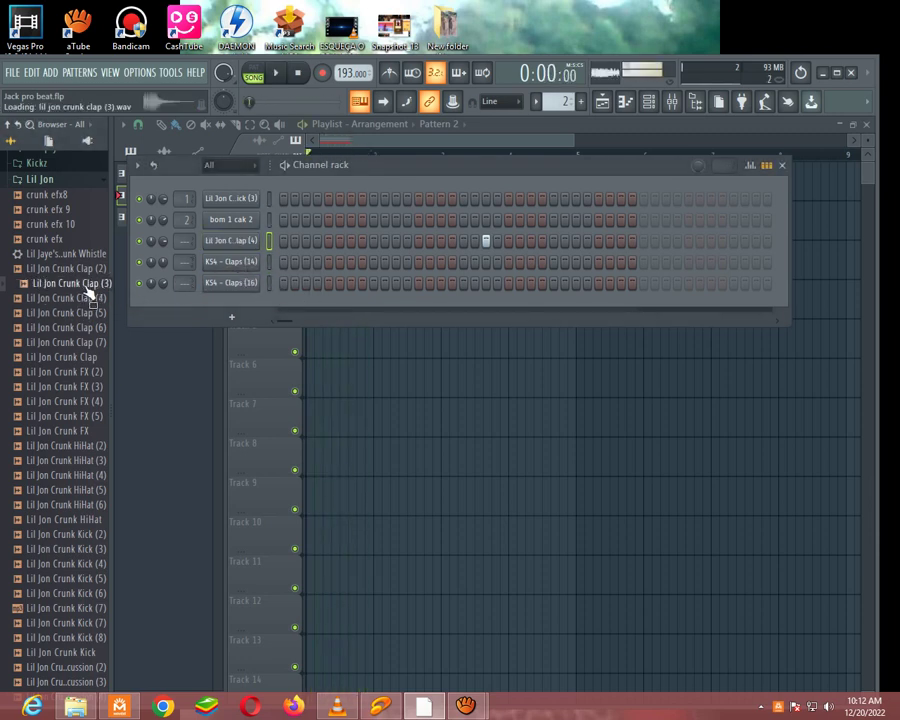
click(86, 327)
click(88, 342)
click(88, 327)
drag(88, 330, 236, 242)
key(space)
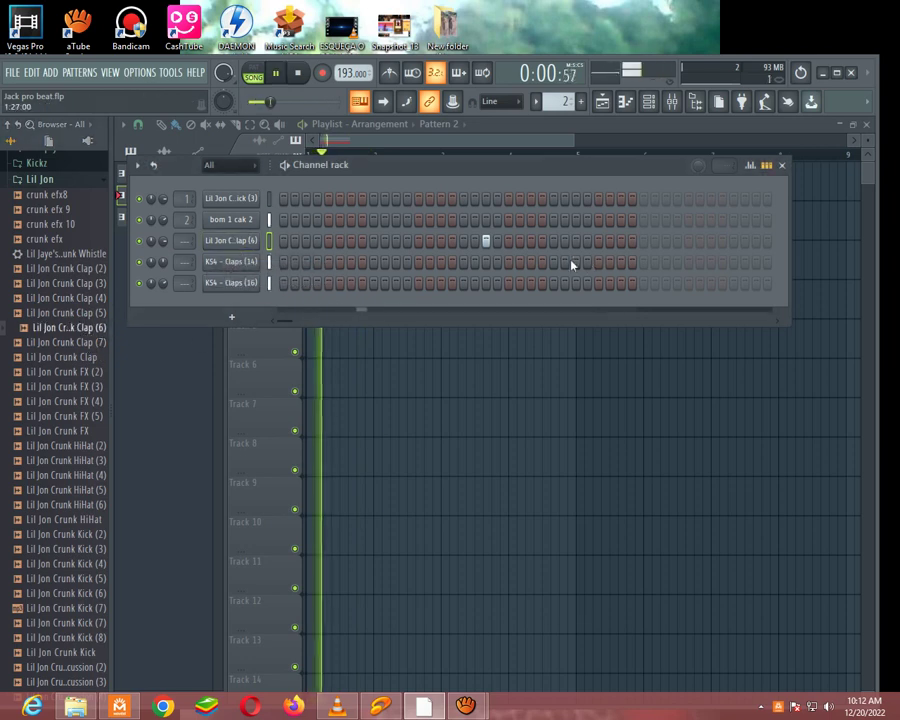
click(553, 241)
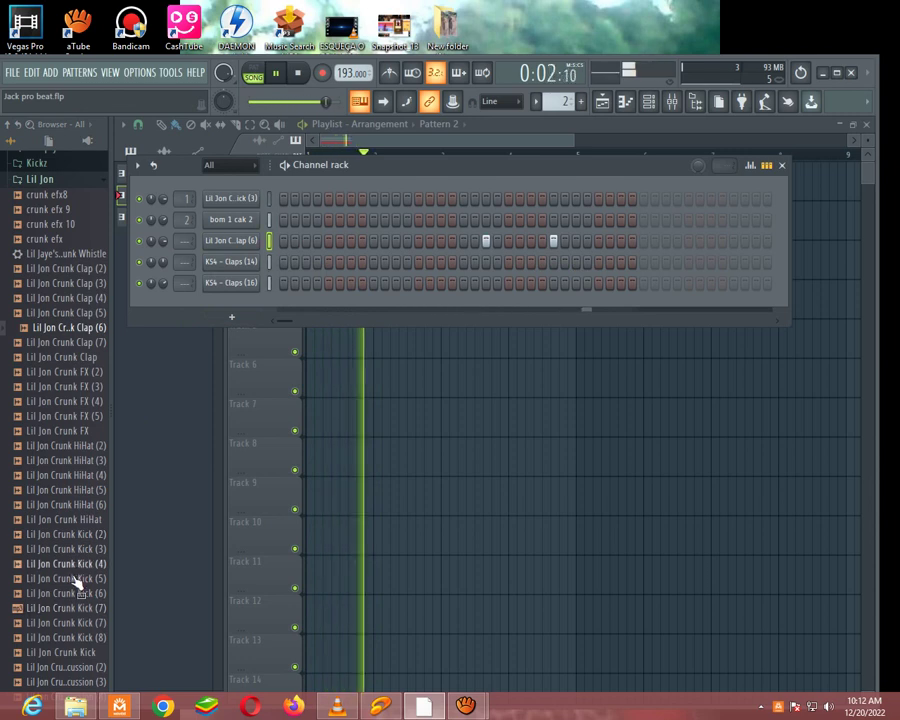
Step: Clear the Lil Jon Crunk Clap (6) hits in Pattern 2 and place step 19 hits on KS4 - Claps (14) and KS4 - Claps (16) instead
scroll(92, 368, up, 2)
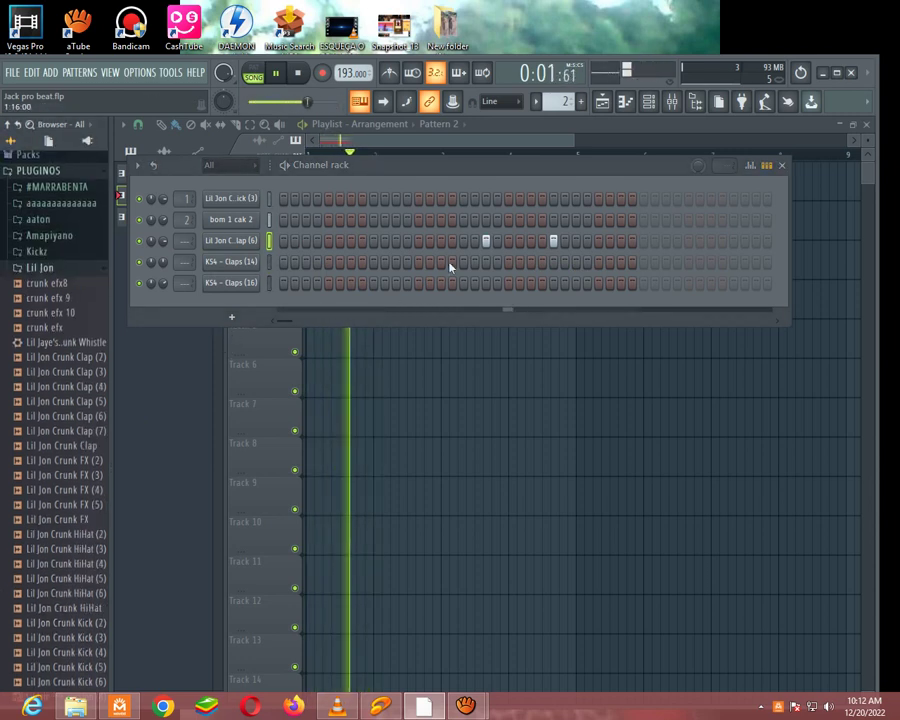
click(486, 264)
right_click(486, 242)
right_click(553, 243)
click(554, 264)
click(486, 283)
click(553, 283)
right_click(553, 283)
right_click(554, 262)
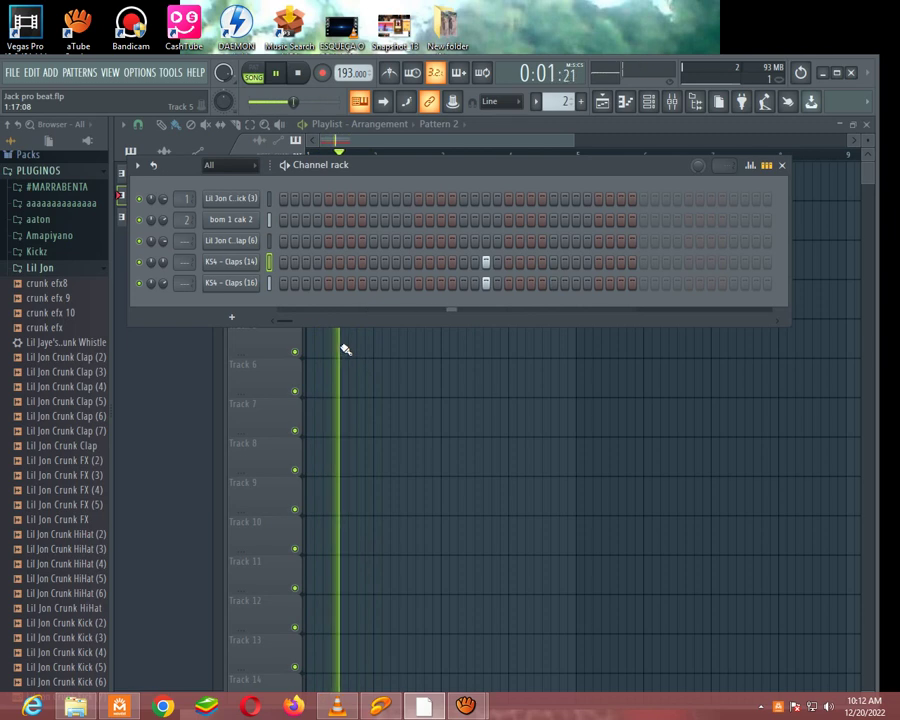
Step: Audition Lil Jon hi-hat, snare and snap samples, add Lil Jon Crunk Snap (2) as a new channel and play the song
key(space)
click(42, 580)
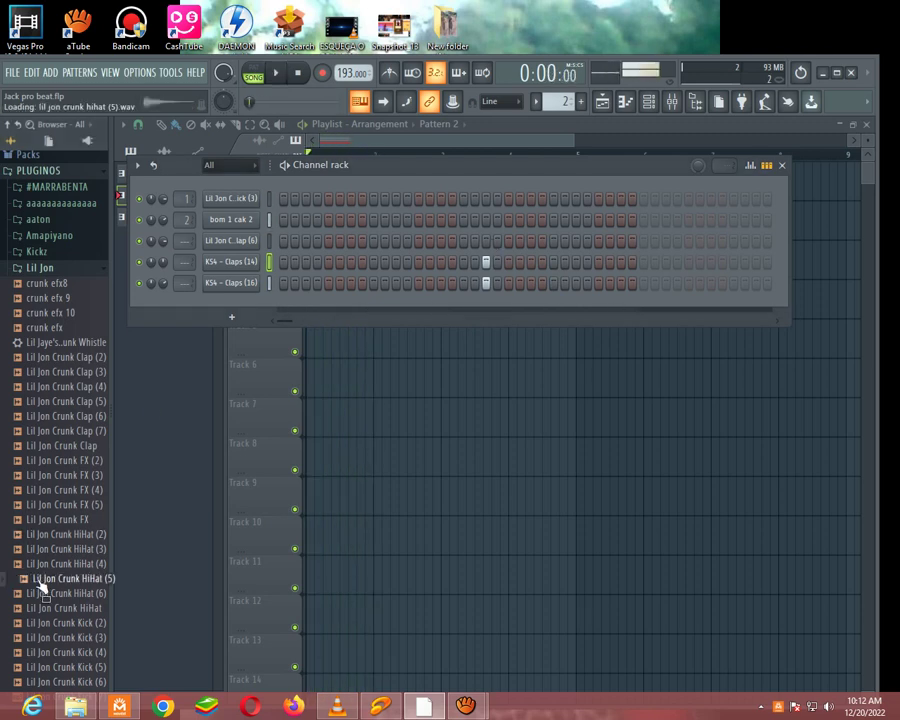
scroll(60, 580, down, 6)
click(72, 593)
scroll(60, 560, down, 8)
click(83, 436)
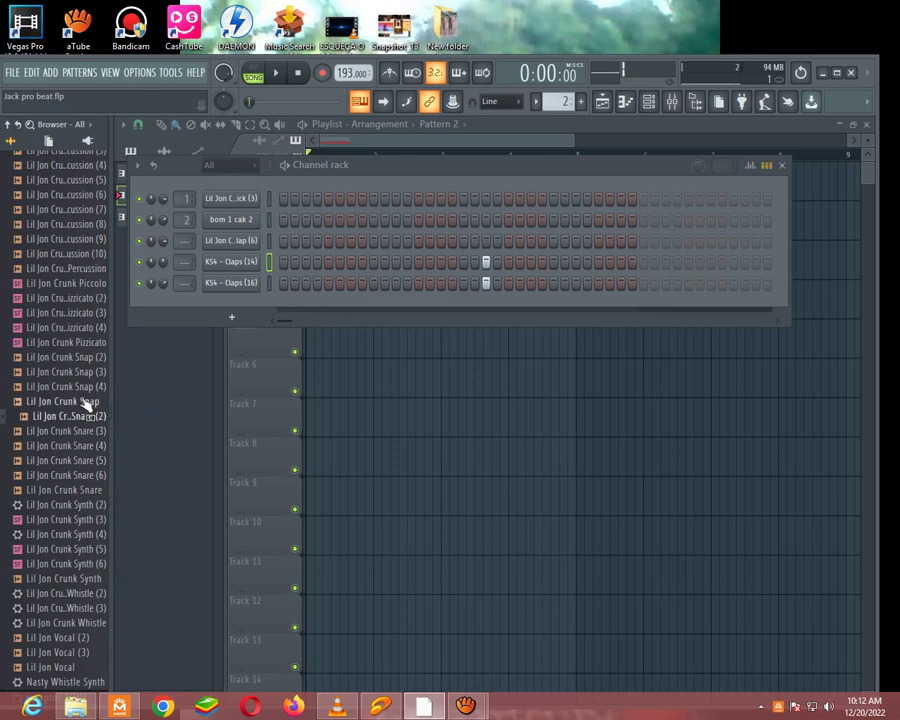
click(88, 360)
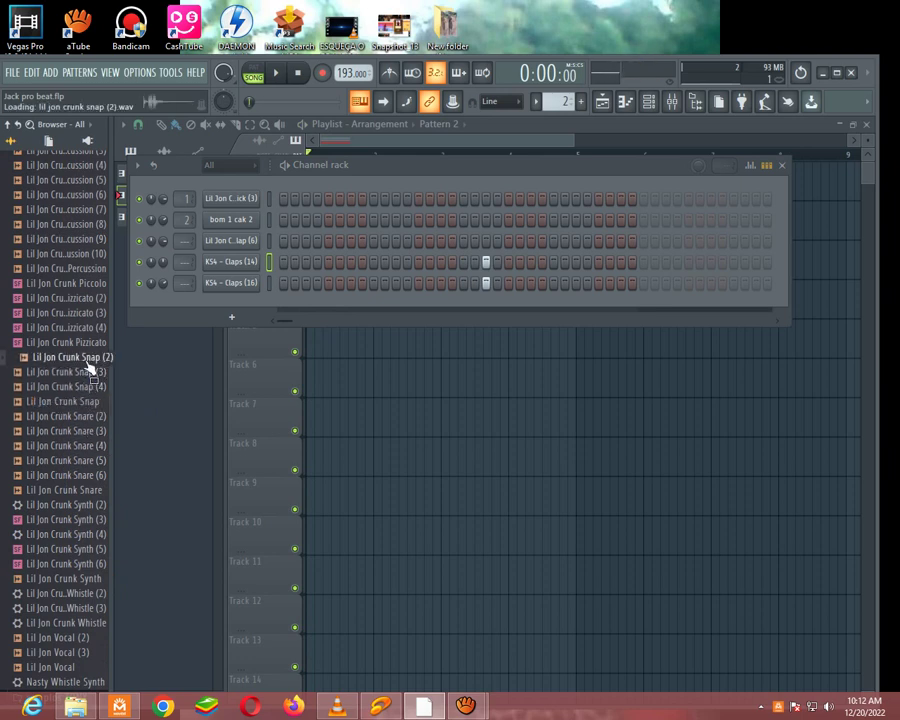
drag(85, 358, 330, 302)
key(space)
Step: Place Lil Jon Crunk Snap (2) hits on steps 19, 25 and 29 of Pattern 2, and save the project
click(486, 304)
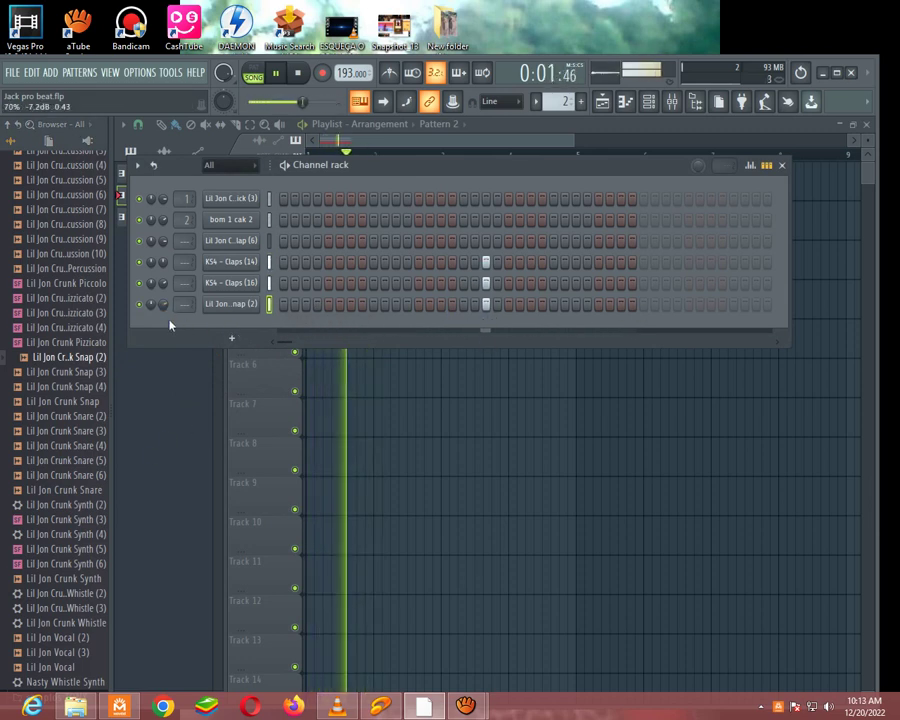
click(553, 306)
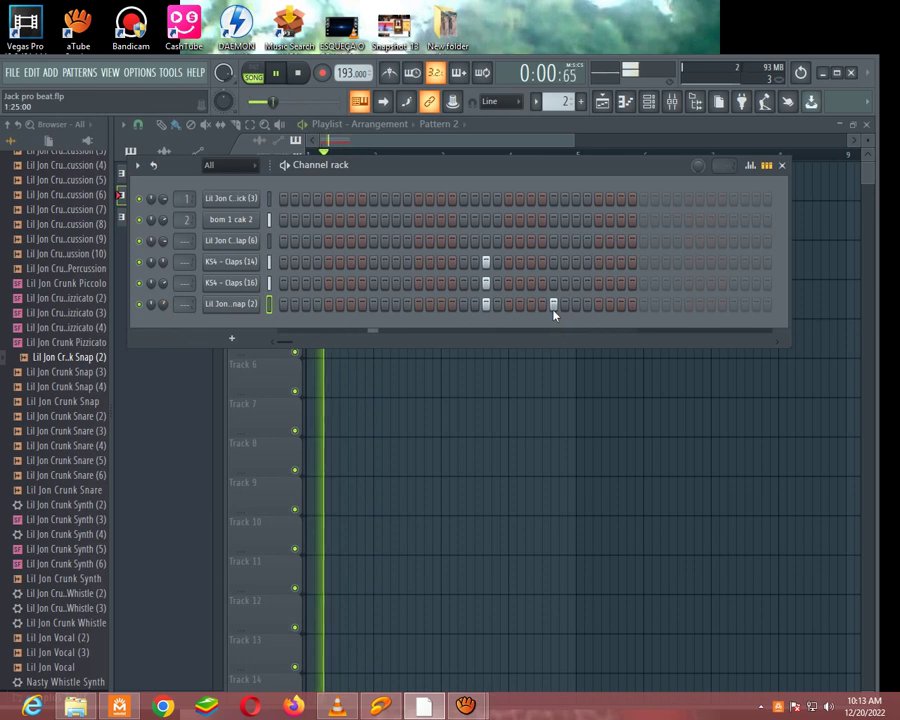
click(598, 306)
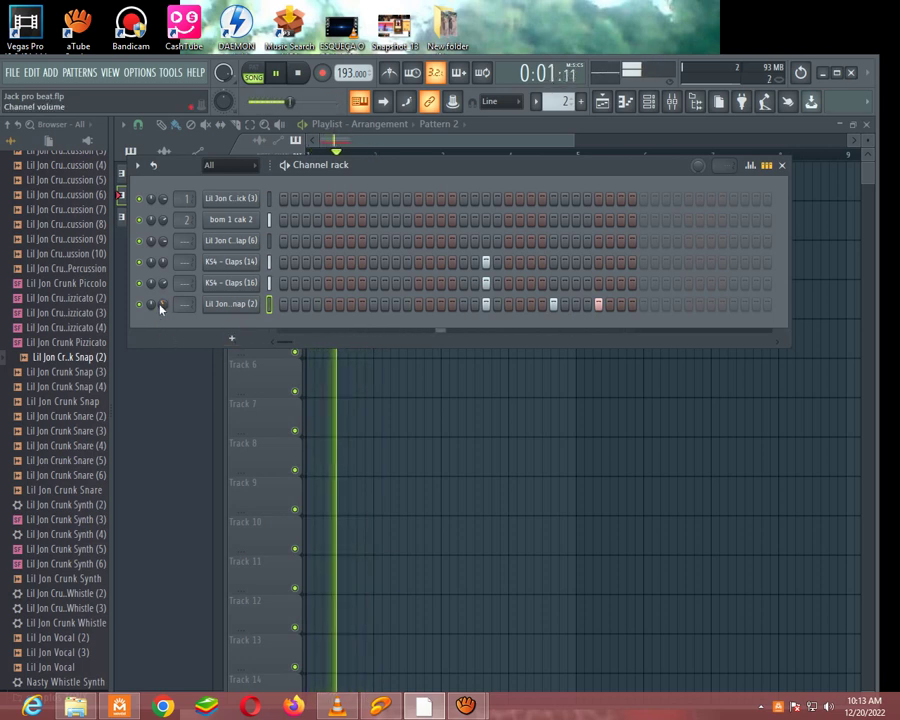
key(space)
click(12, 72)
click(26, 137)
Step: Add HIP_Hat_6 from the Legacy HipHop drum pack as a new channel and play the song
scroll(32, 310, up, 15)
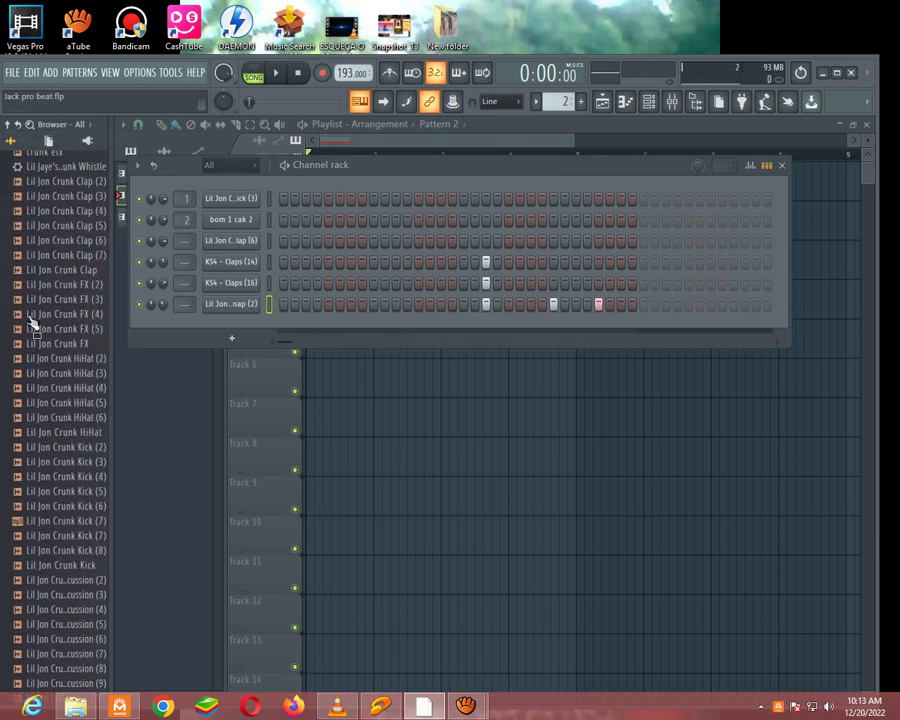
click(35, 420)
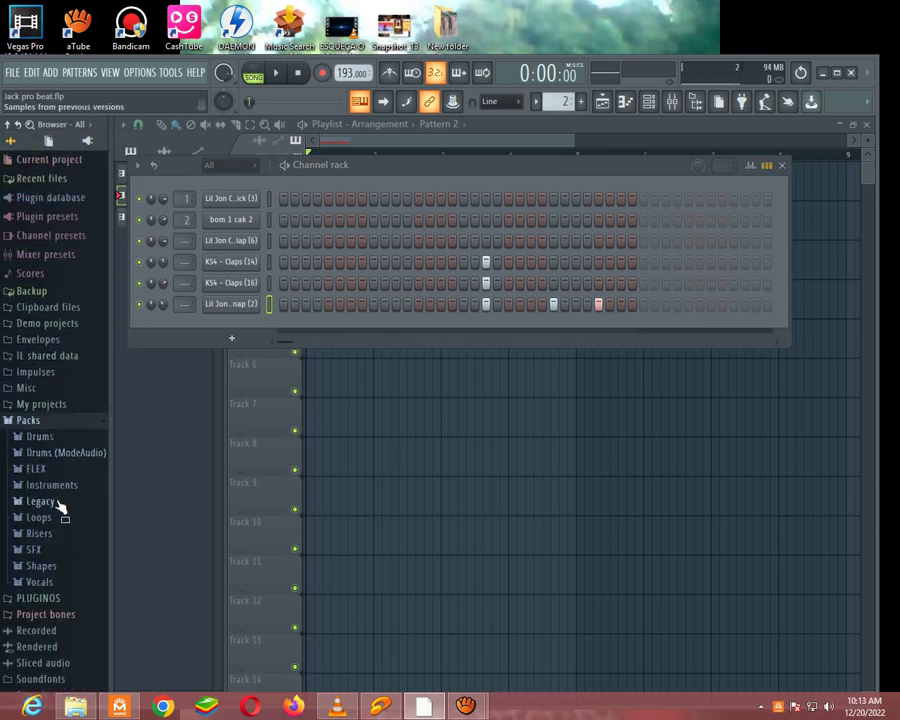
click(42, 501)
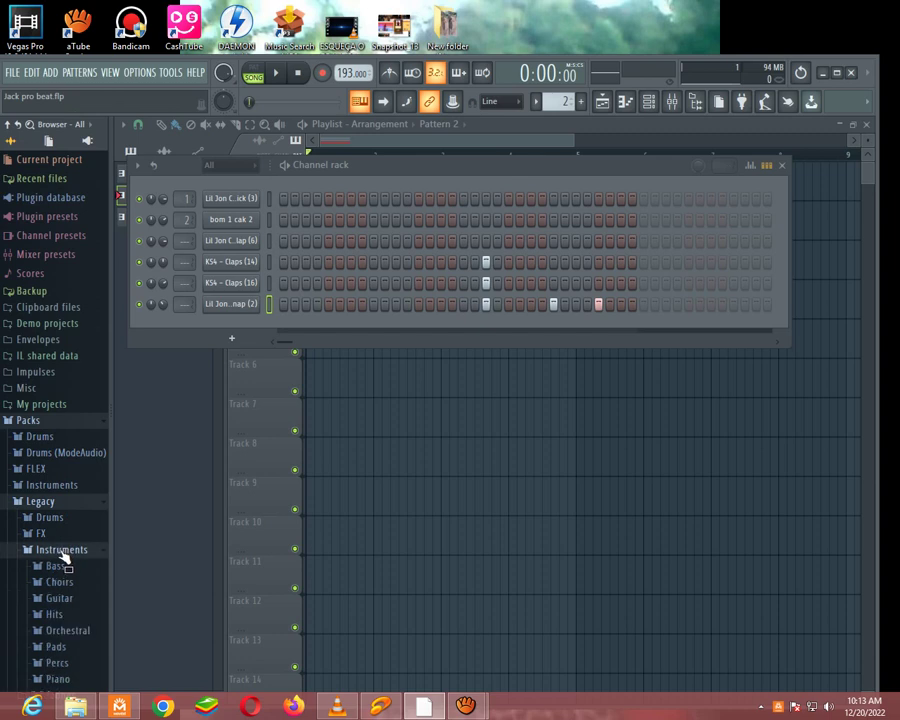
click(62, 550)
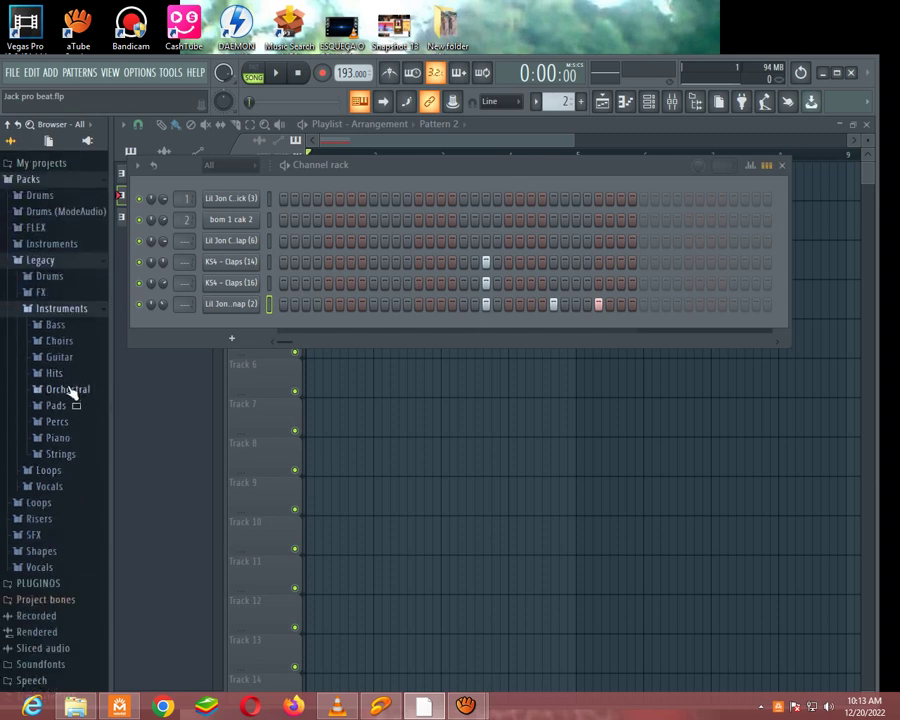
click(58, 282)
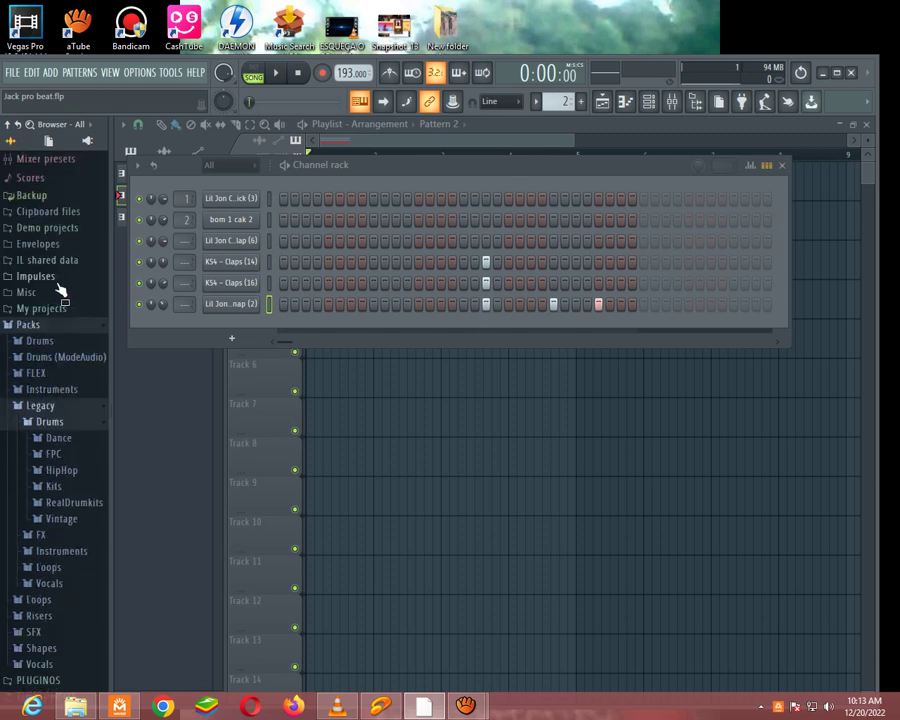
click(62, 470)
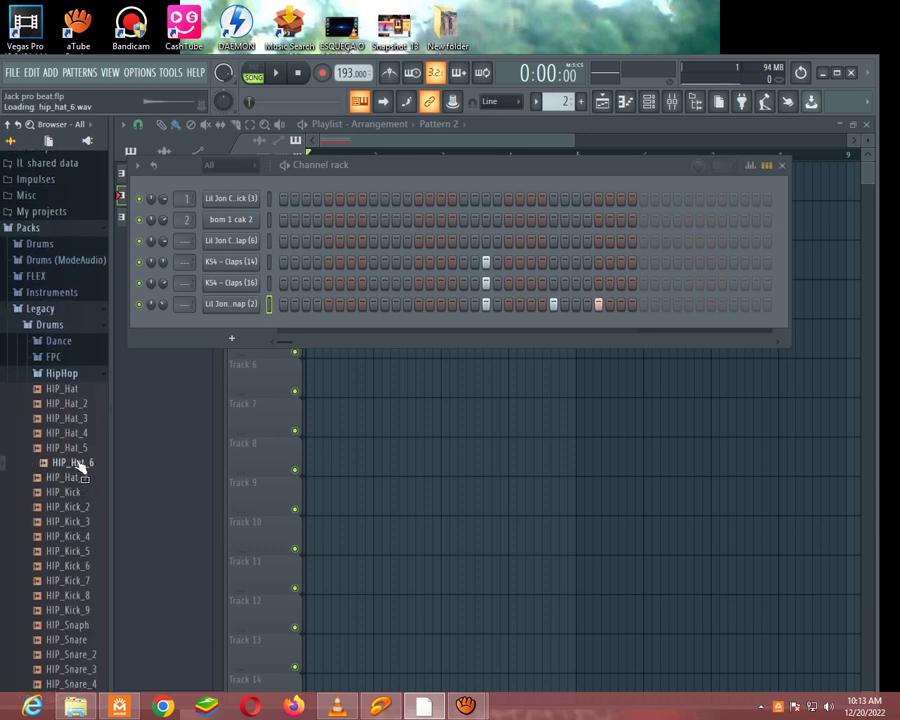
drag(354, 376, 269, 328)
key(space)
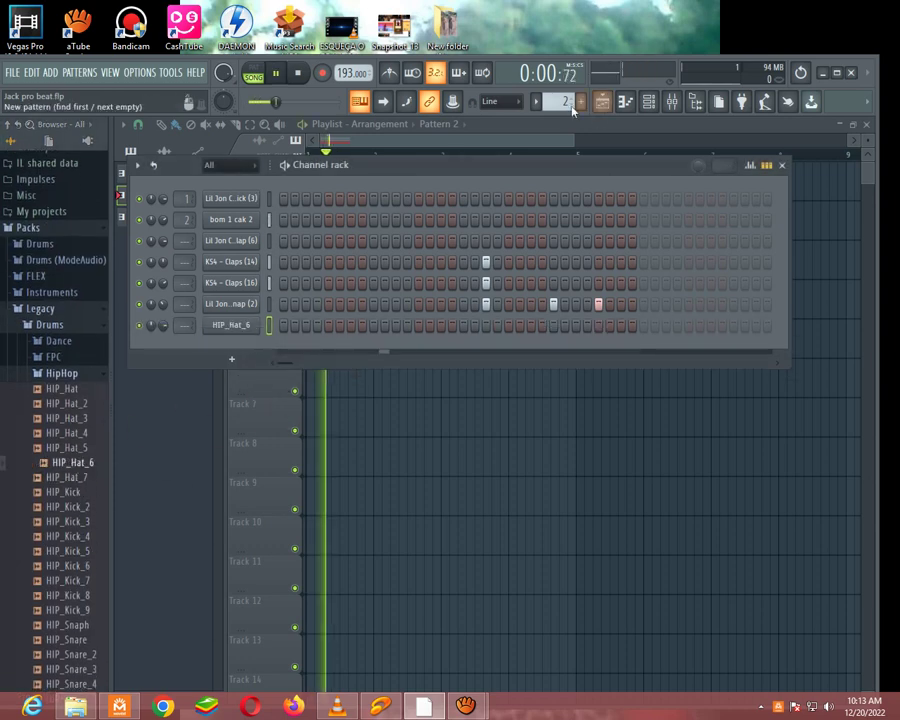
Step: Switch to the empty Pattern 4, place it at bar 1 of Track 4 in the playlist and reopen the channel rack
scroll(562, 100, down, 1)
scroll(562, 100, down, 1)
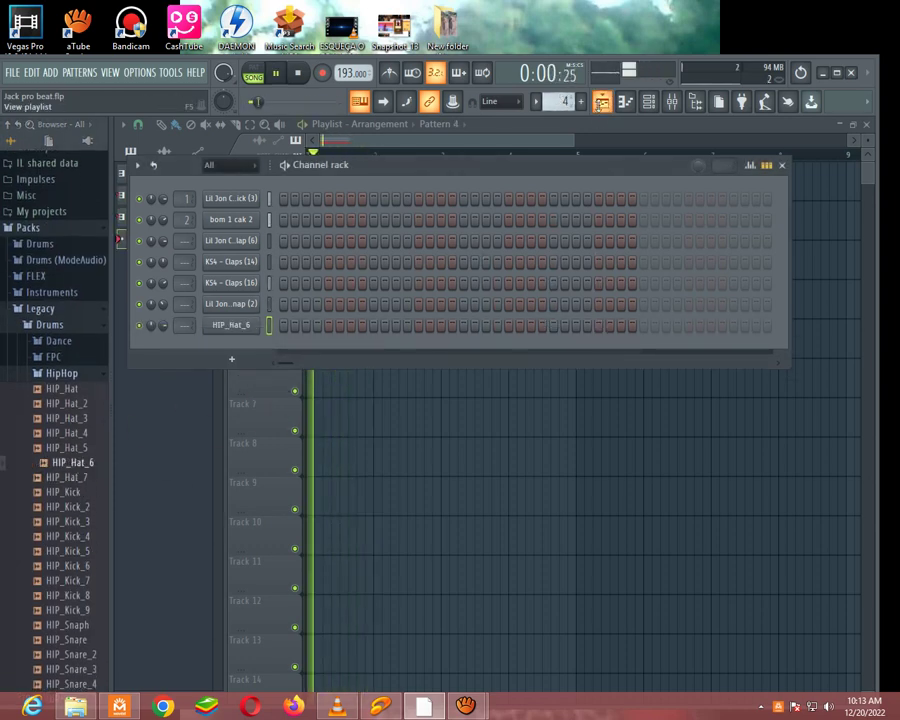
key(F6)
click(343, 303)
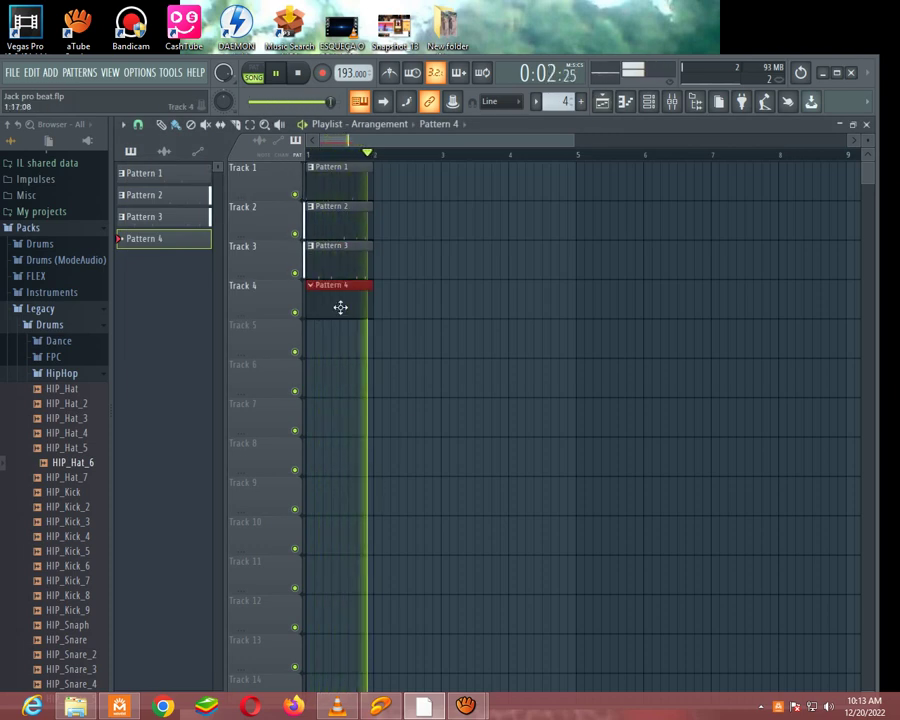
key(F6)
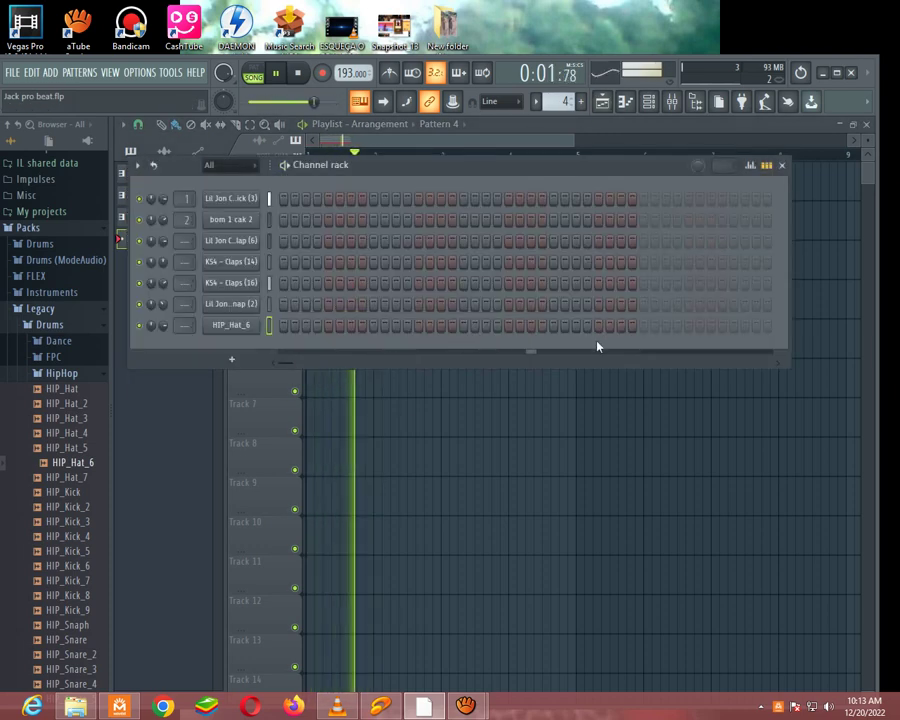
Step: Place HIP_Hat_6 hits on steps 25, 27 and 29 of Pattern 4 while the song plays
click(541, 326)
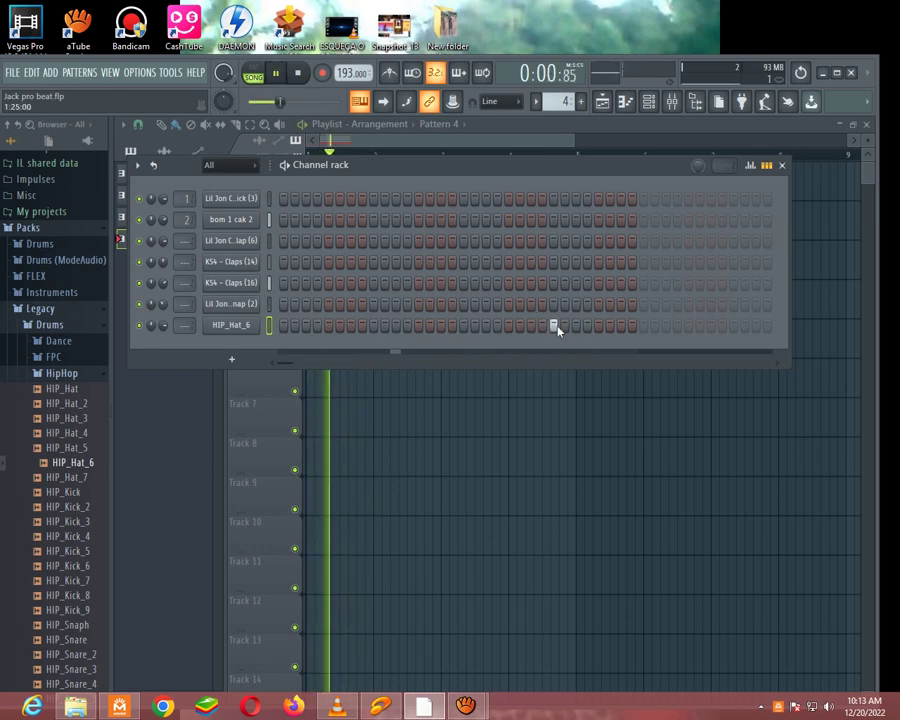
key(space)
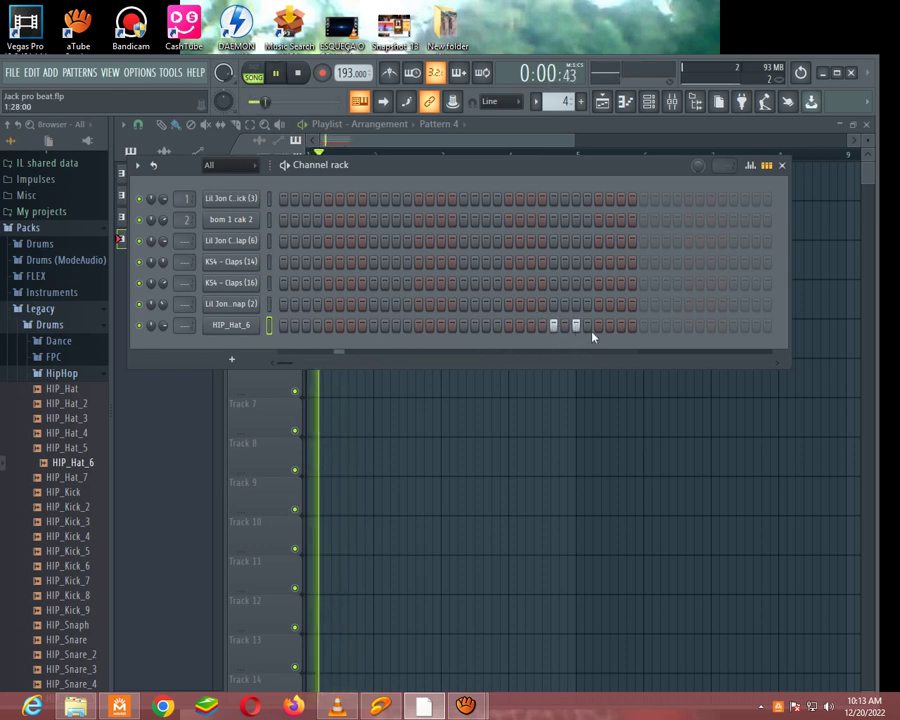
click(597, 327)
click(575, 329)
click(598, 326)
click(609, 326)
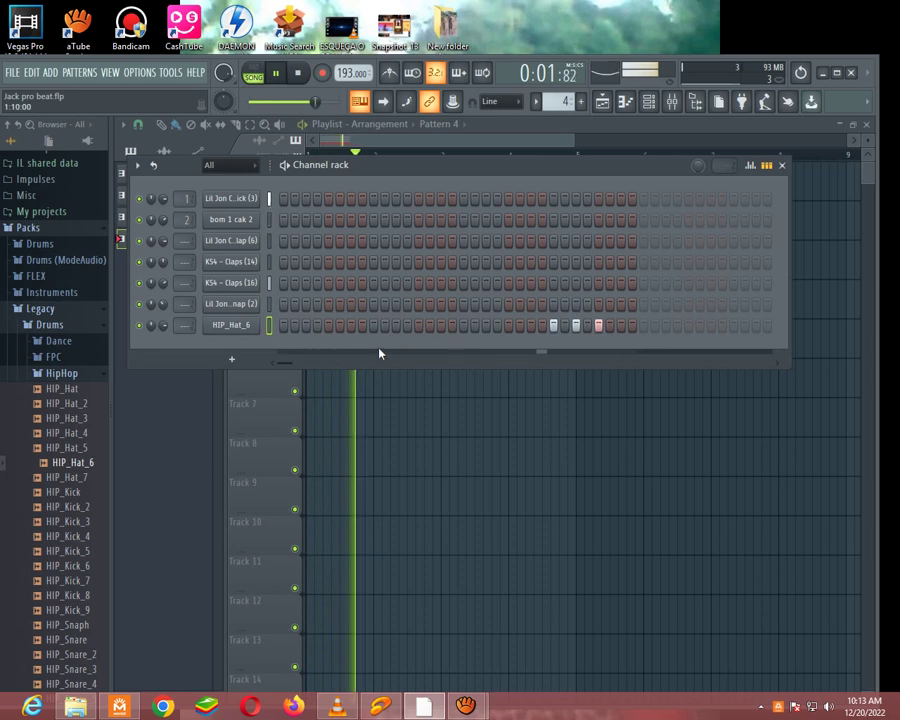
Step: Extend the HIP_Hat_6 rhythm in Pattern 4 with hits on steps 7, 11, 13, 19 and 21, removing misplaced trial hits
click(351, 325)
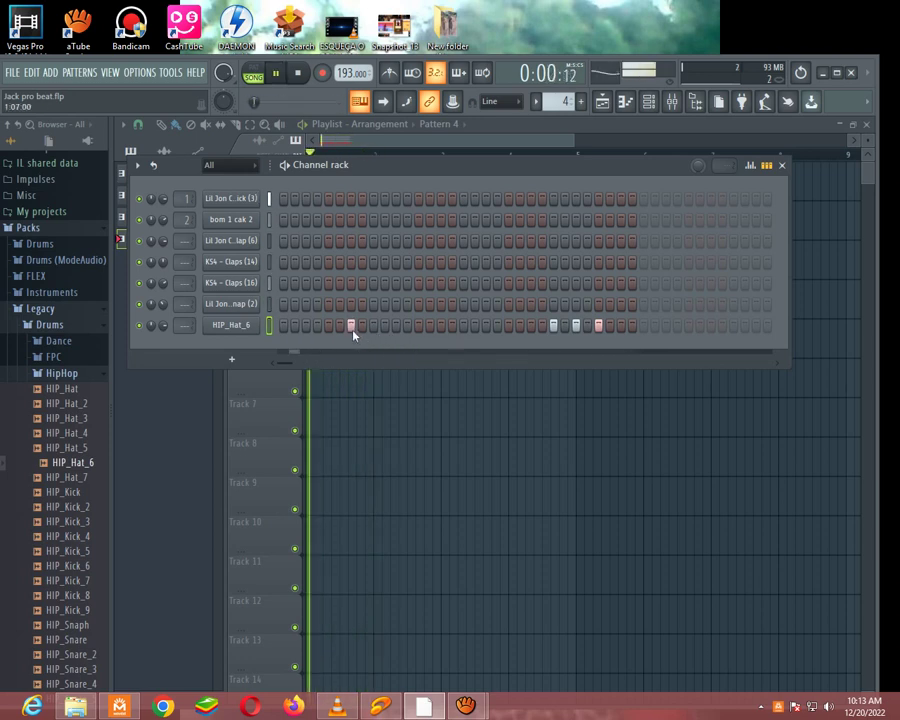
click(407, 327)
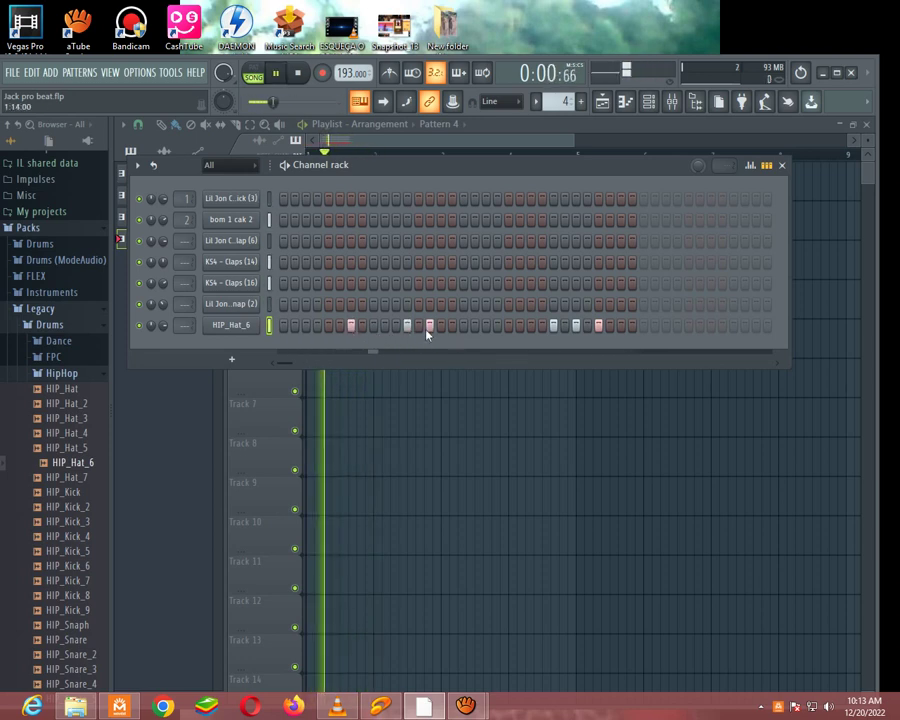
click(429, 325)
click(407, 325)
click(396, 325)
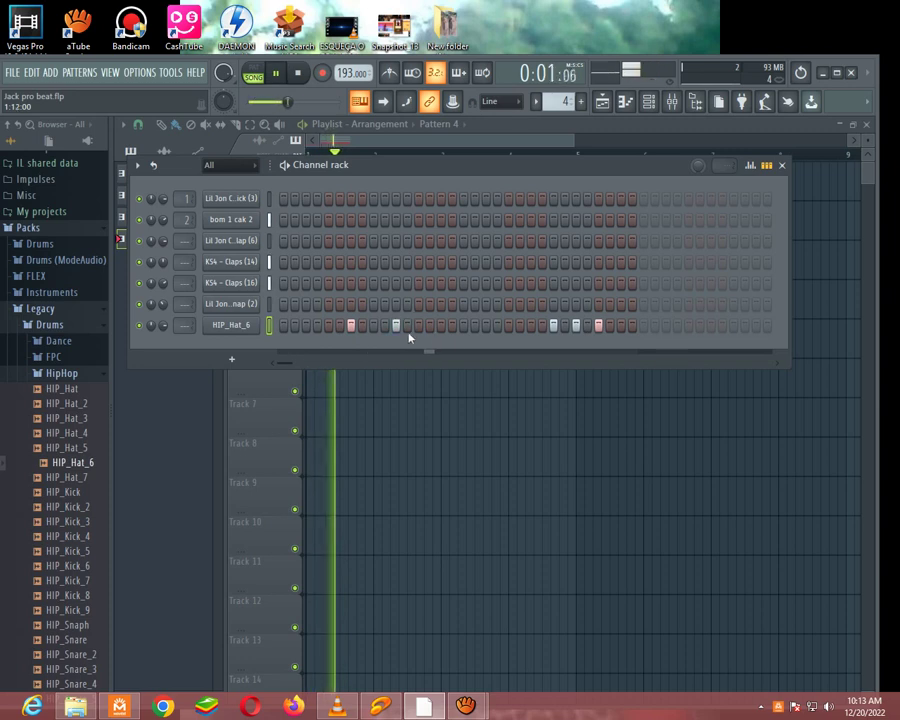
click(418, 326)
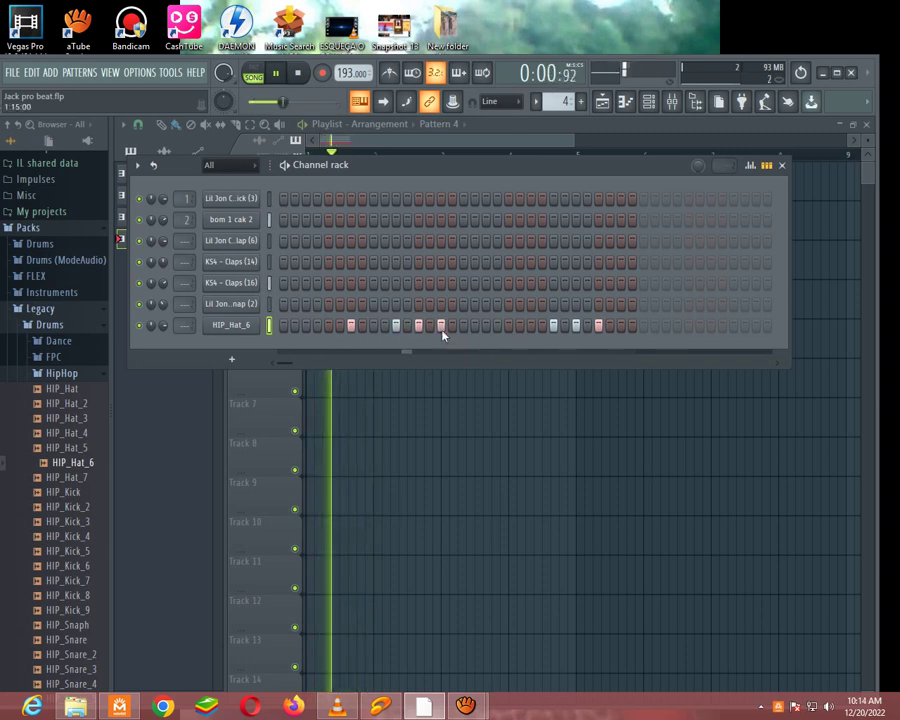
click(442, 327)
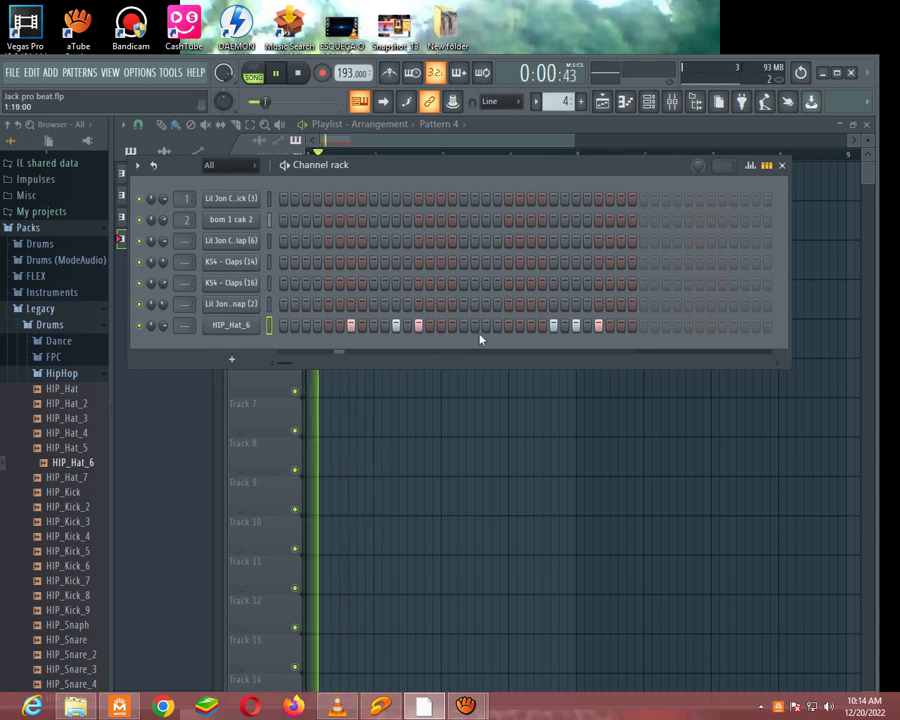
click(484, 330)
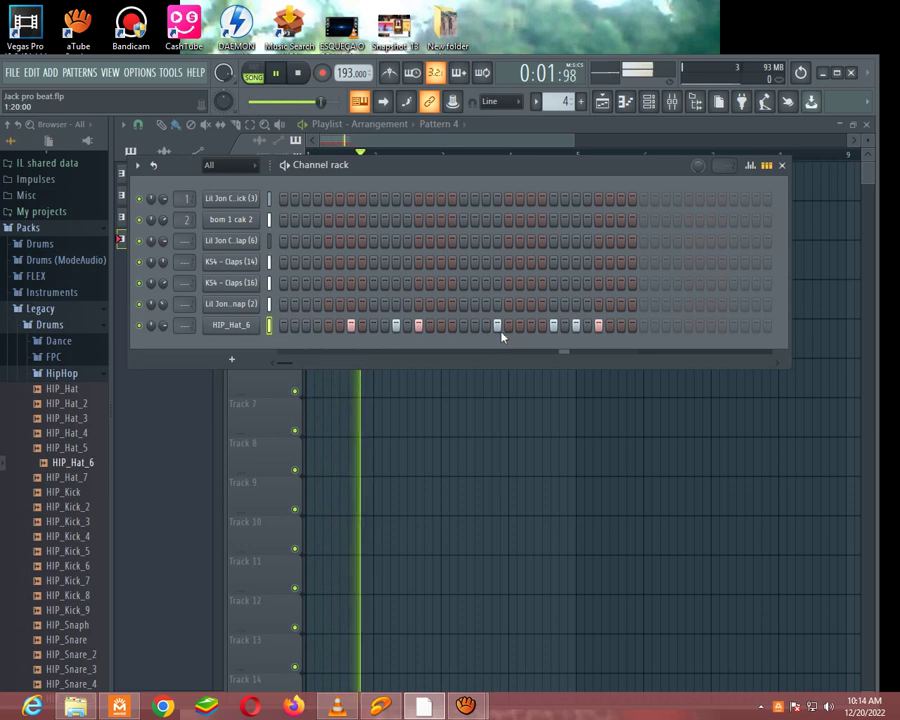
click(508, 326)
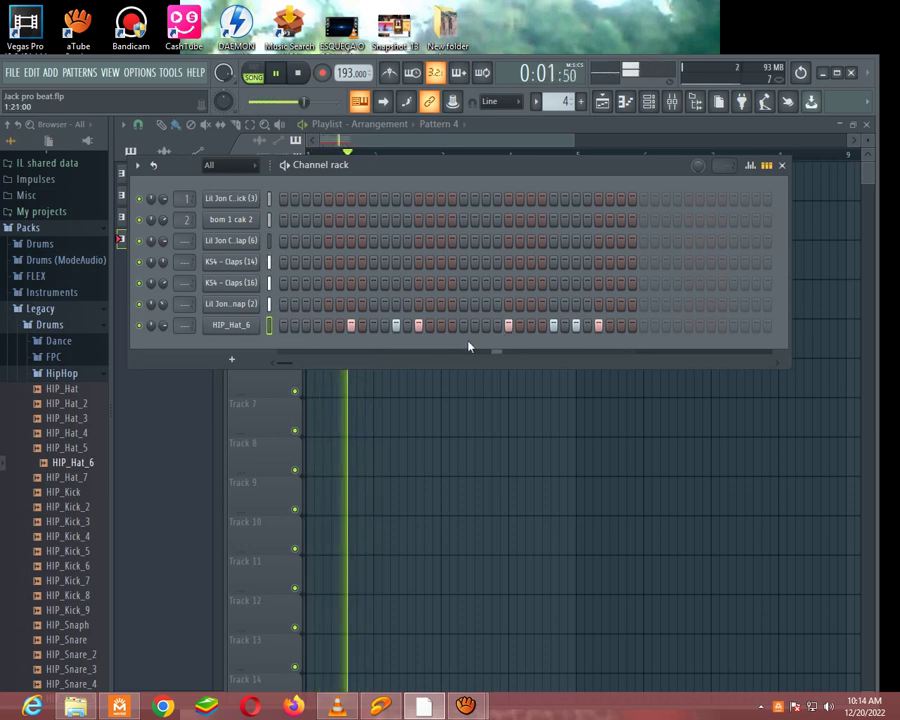
click(485, 326)
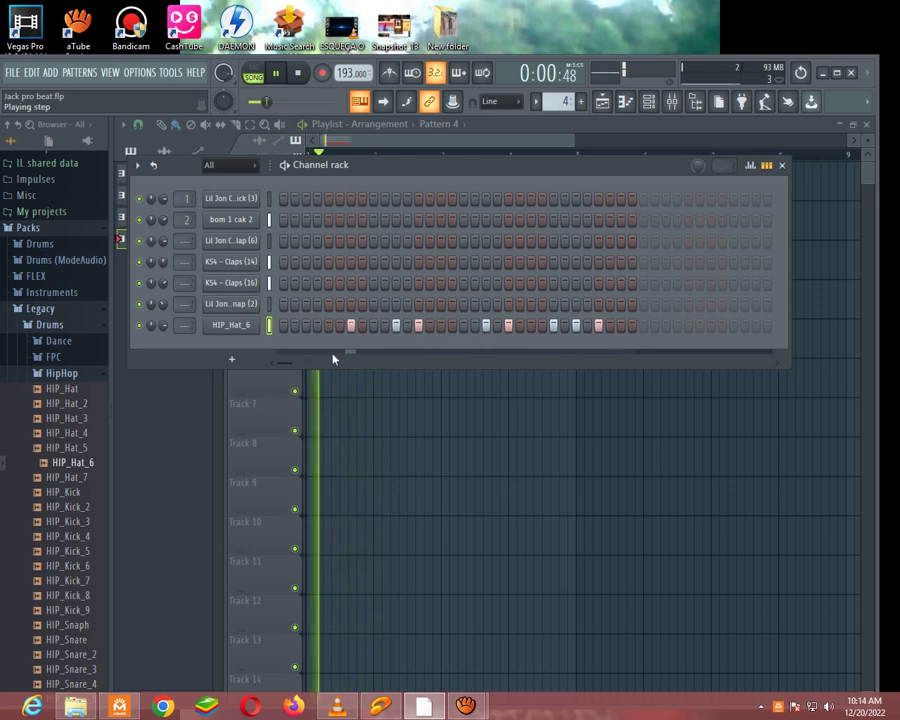
Step: Add HIP_Hat_6 hits on steps 1 to 4 of Pattern 4 and save the project
drag(284, 327, 305, 327)
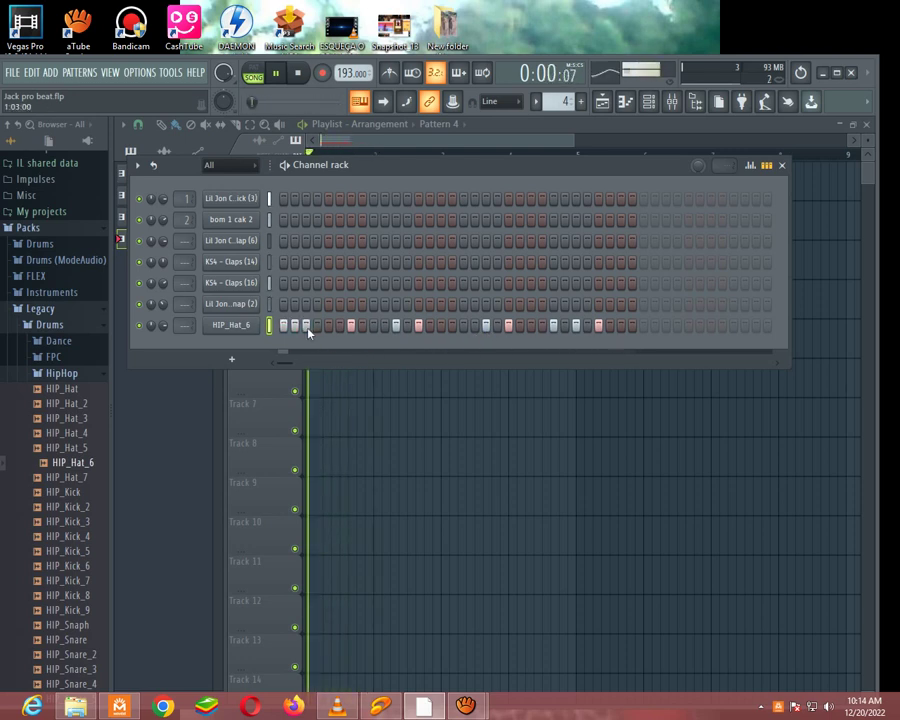
click(316, 328)
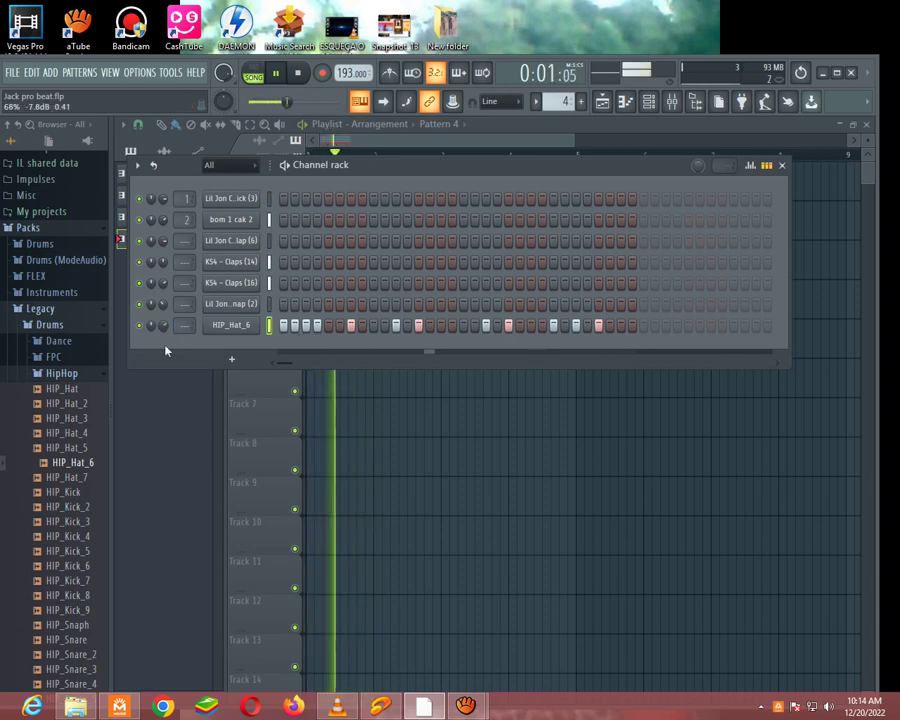
click(12, 72)
click(26, 138)
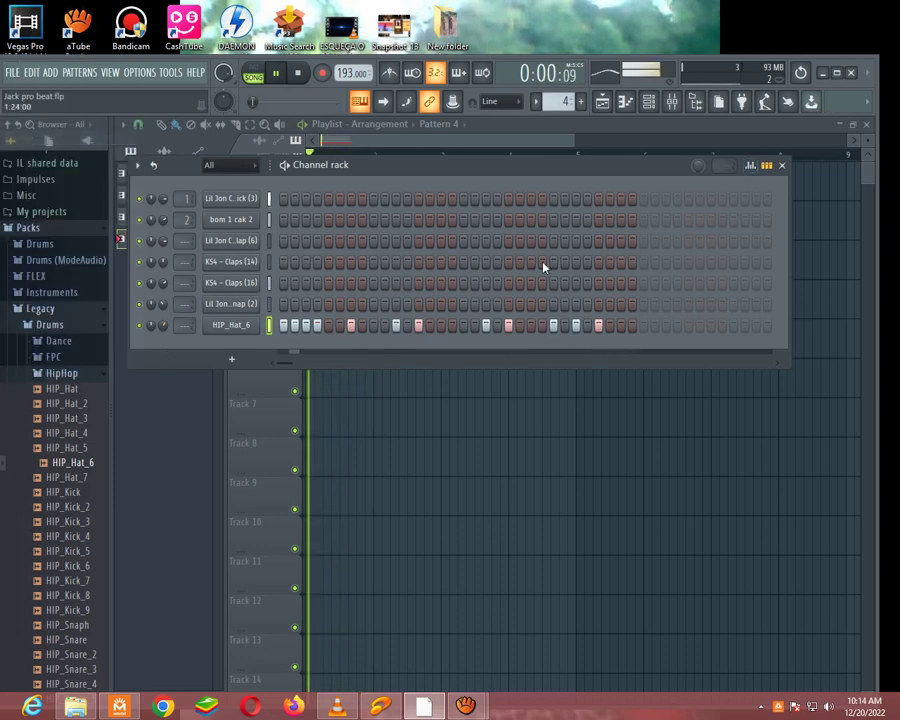
Step: In the mixer, set Insert 3's EQ to about +5.3 high and -2.5 mid, and load Fruity Stereo Enhancer in its first slot
click(672, 101)
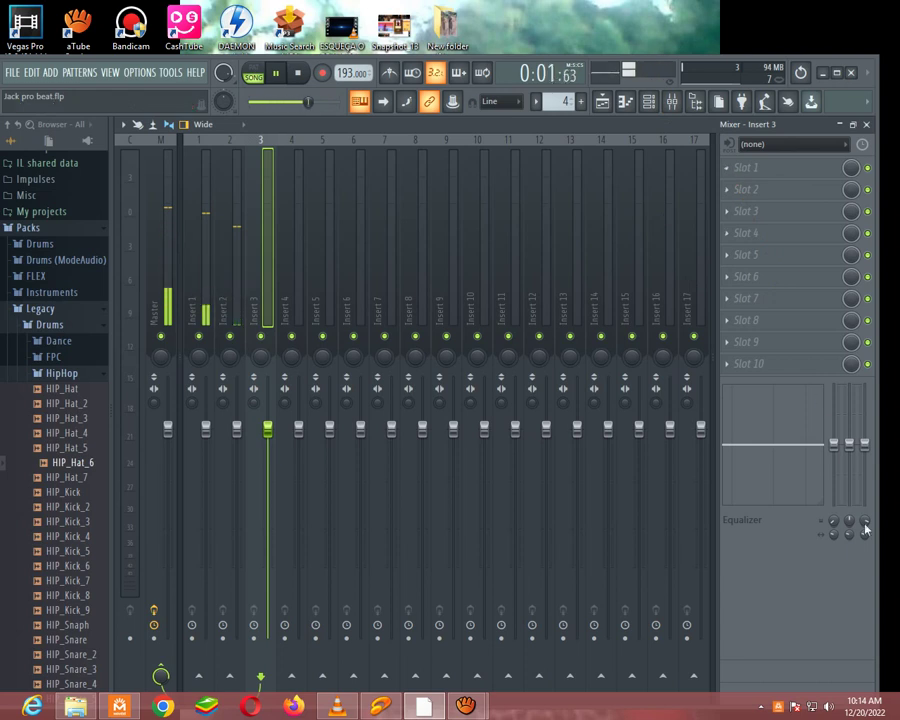
mouse_move(866, 449)
mouse_down()
mouse_move(866, 418)
mouse_move(862, 458)
mouse_up()
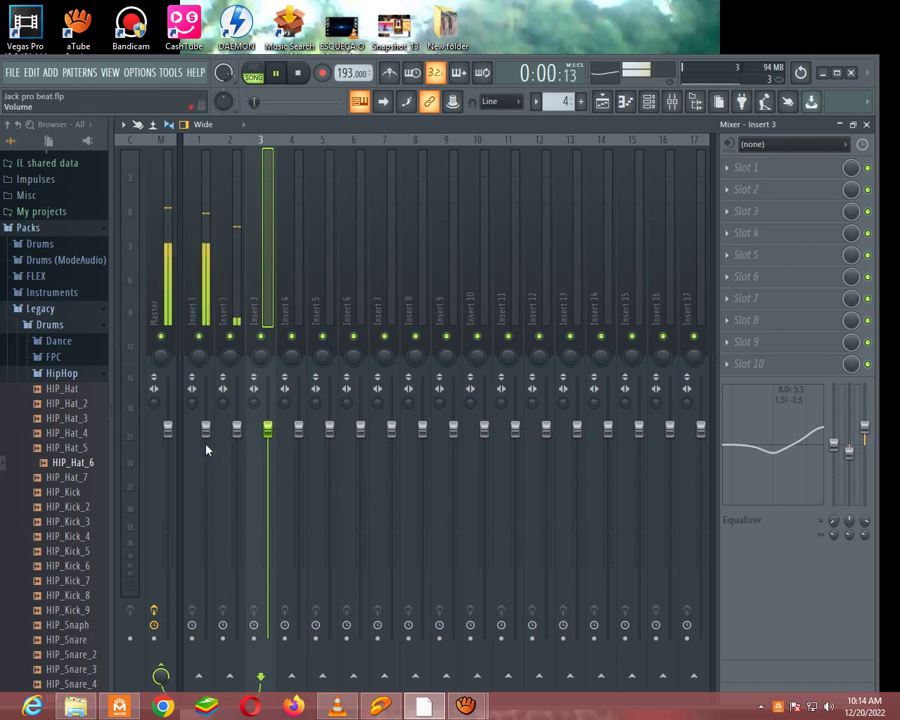
click(733, 173)
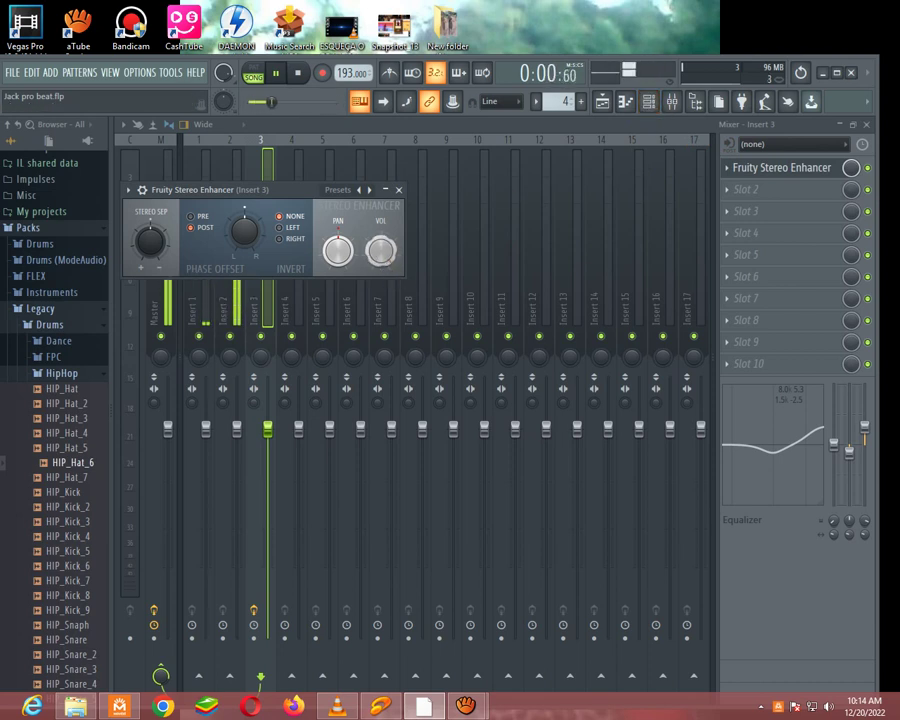
Step: Flatten Insert 3's high EQ band, bring its mid band to about -0.6 and delete its Fruity Stereo Enhancer
drag(869, 437, 869, 467)
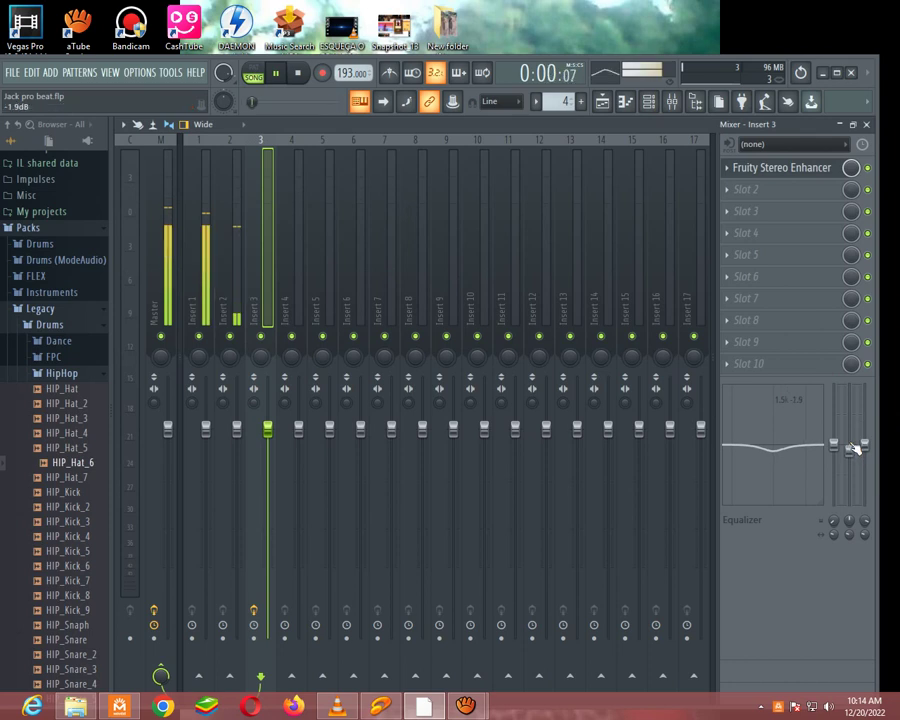
click(735, 172)
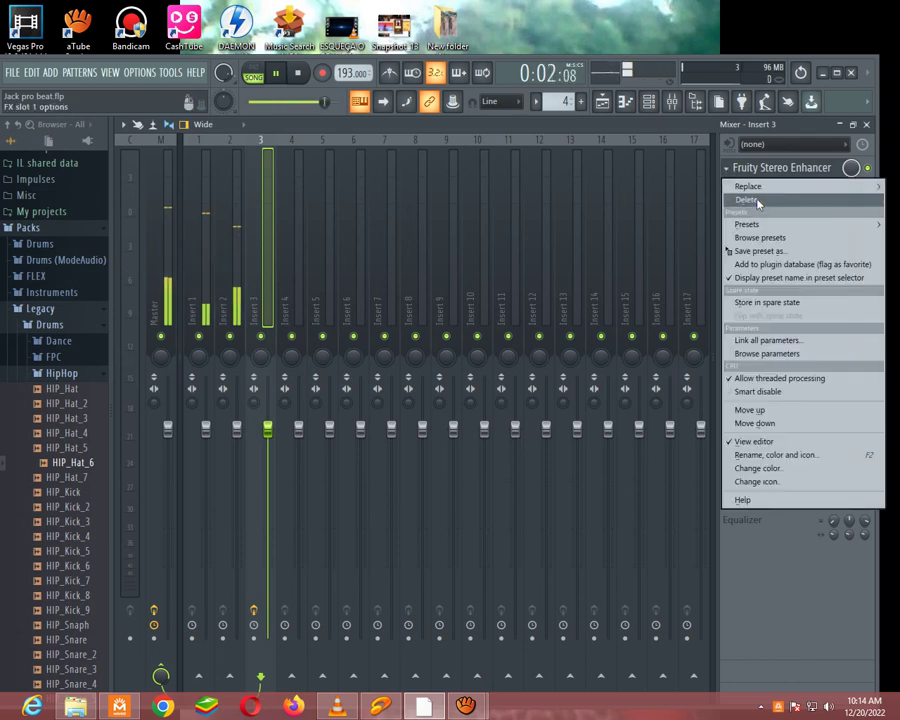
click(760, 201)
click(517, 400)
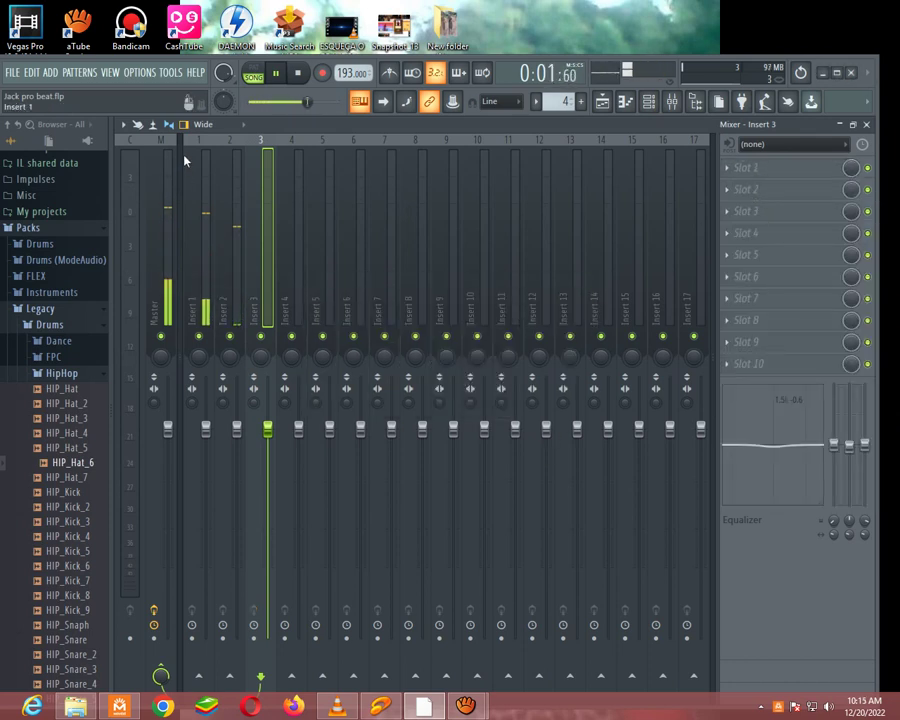
Step: Set the Master track's EQ to about +3.3 high and -1.1 mid, and add Fruity Stereo Enhancer with its volume at about 93%
click(159, 180)
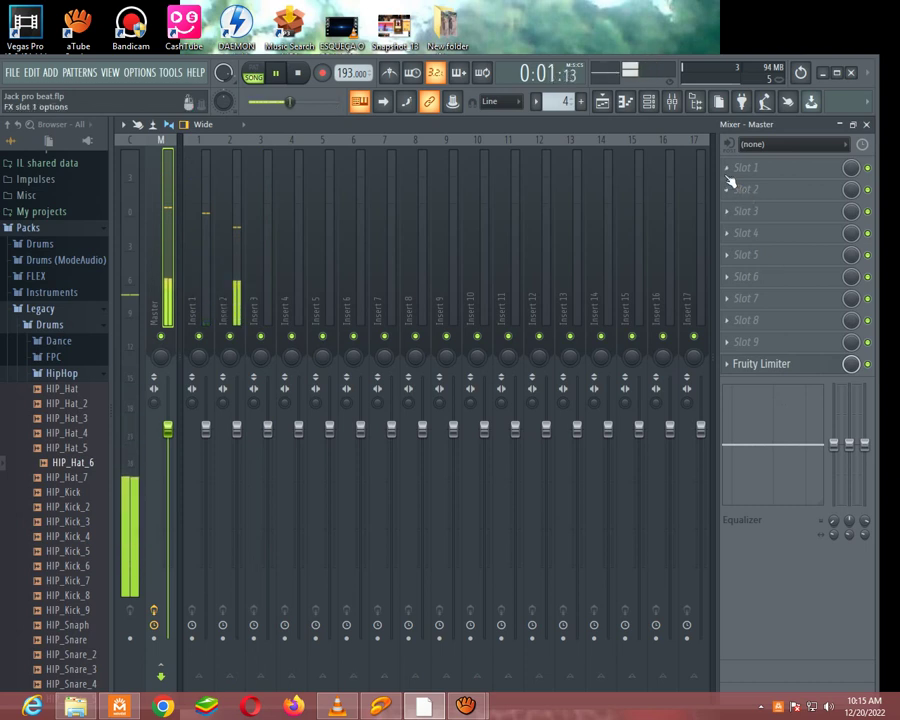
drag(865, 444, 868, 418)
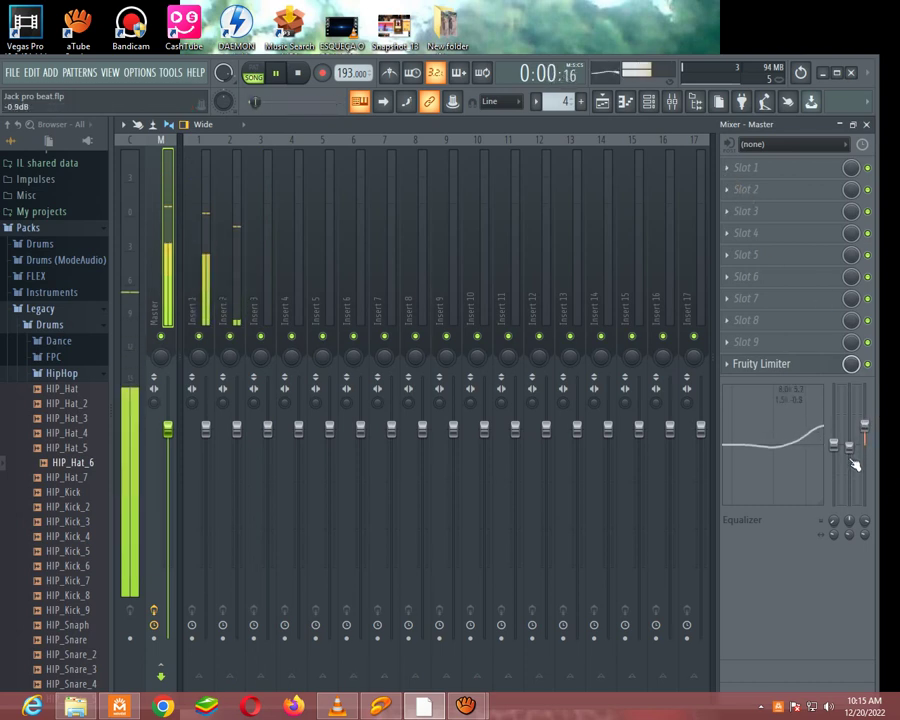
click(738, 172)
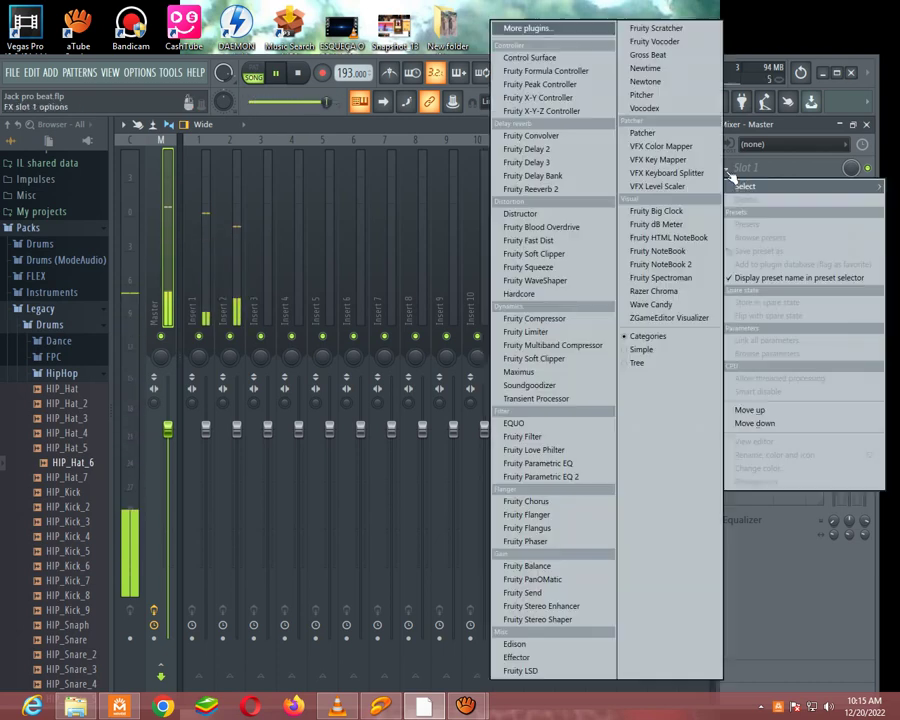
click(556, 607)
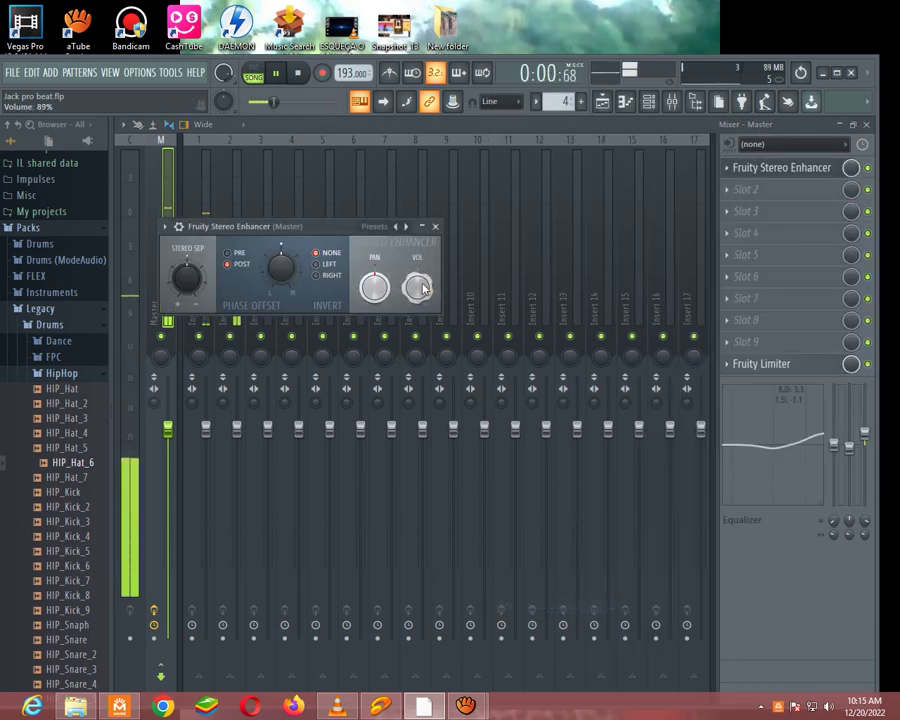
drag(423, 288, 421, 286)
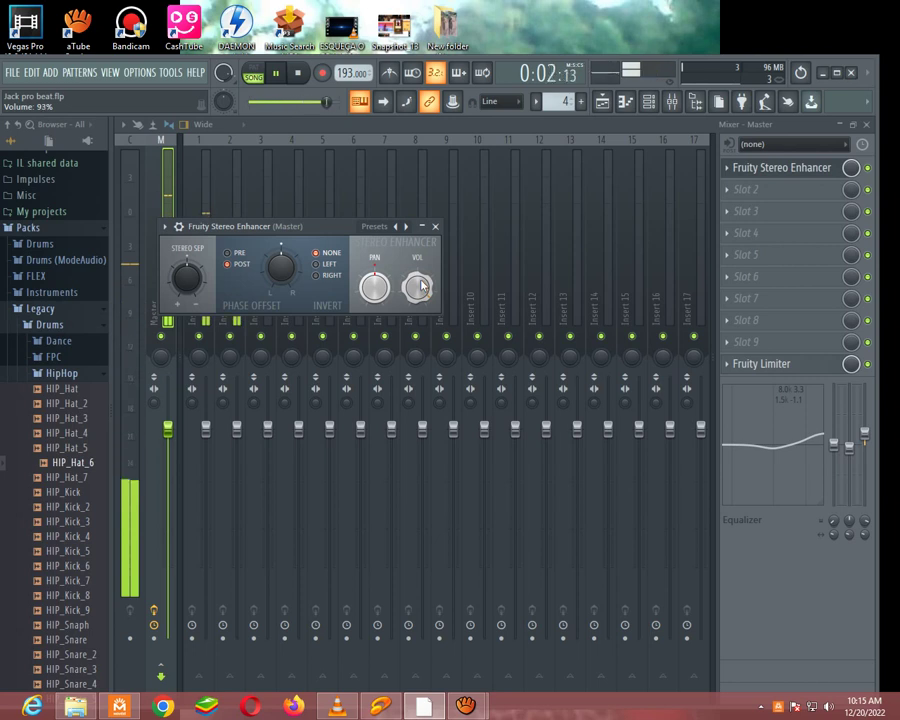
click(435, 227)
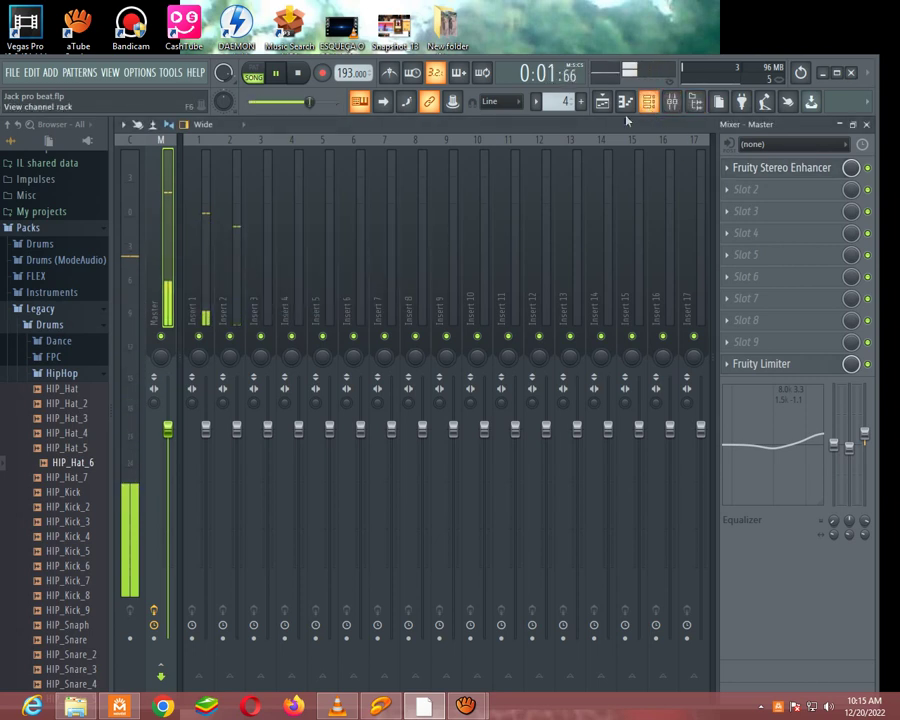
Step: Lower the Insert 1 fader to about 96% and raise the Master fader slightly
click(205, 176)
mouse_move(220, 444)
mouse_down()
mouse_move(220, 382)
mouse_move(222, 437)
mouse_move(207, 442)
mouse_move(215, 466)
mouse_move(211, 443)
mouse_up()
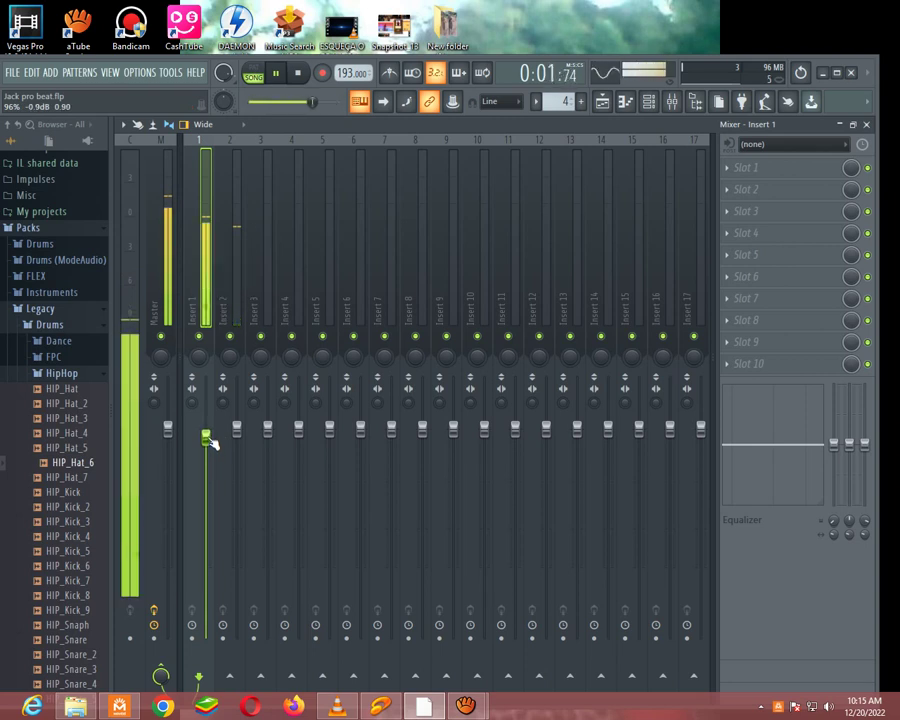
drag(169, 432, 168, 421)
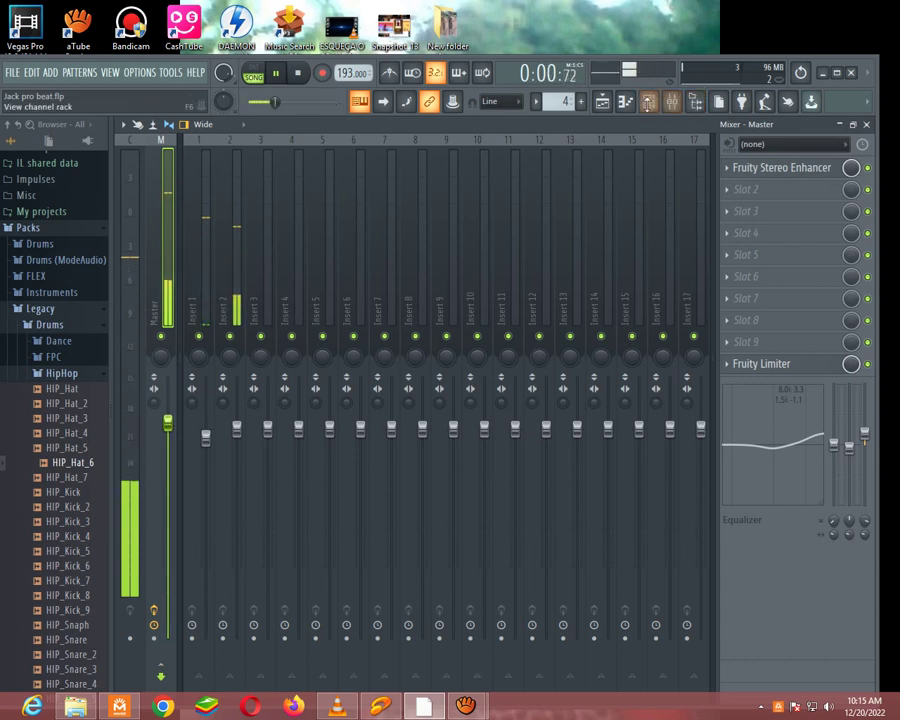
Step: Bring up the channel rack and save the project
click(650, 103)
click(11, 74)
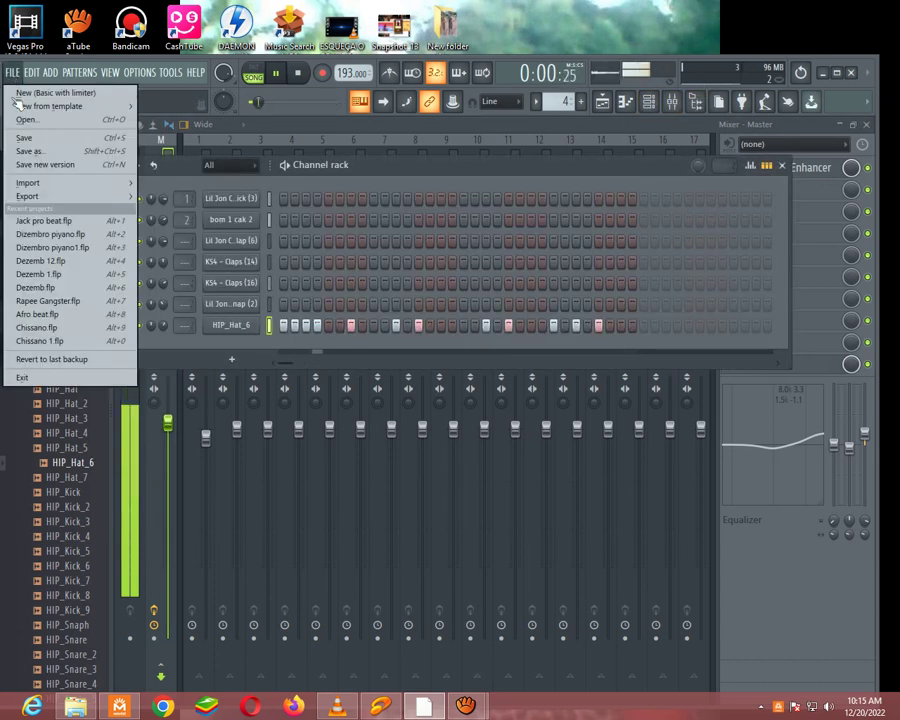
click(26, 139)
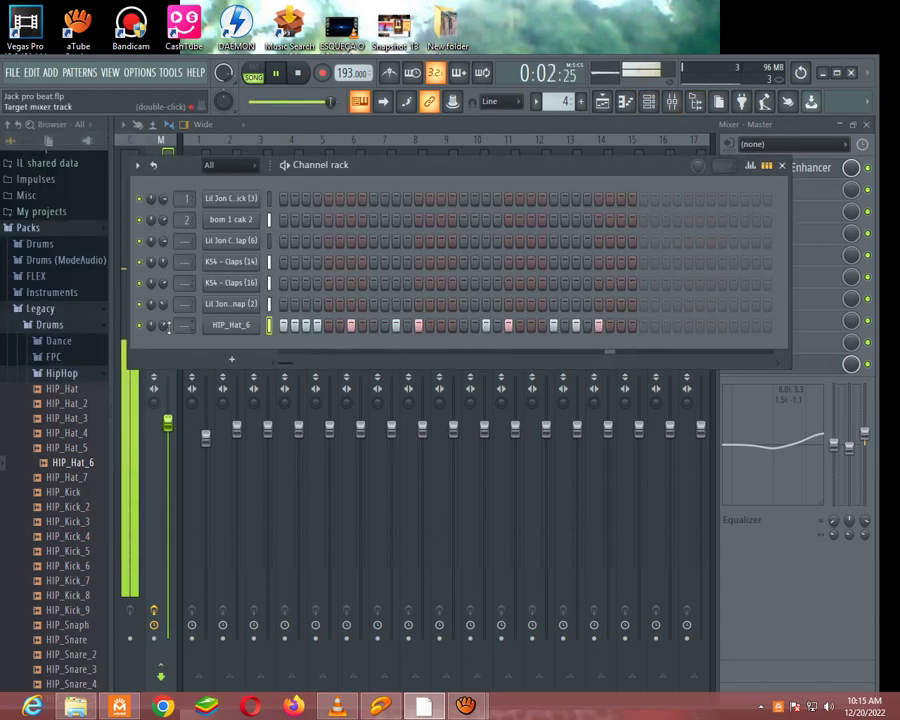
Step: Switch the browser from the Legacy HipHop pack to the Amapiyano folder in PLUGINOS
click(63, 373)
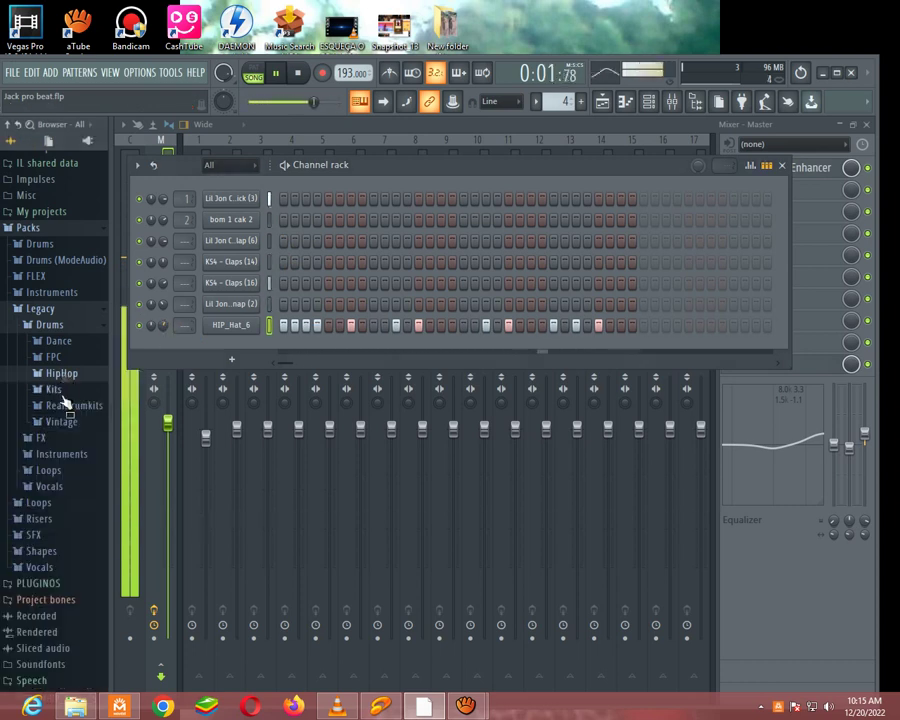
click(42, 588)
scroll(40, 500, down, 3)
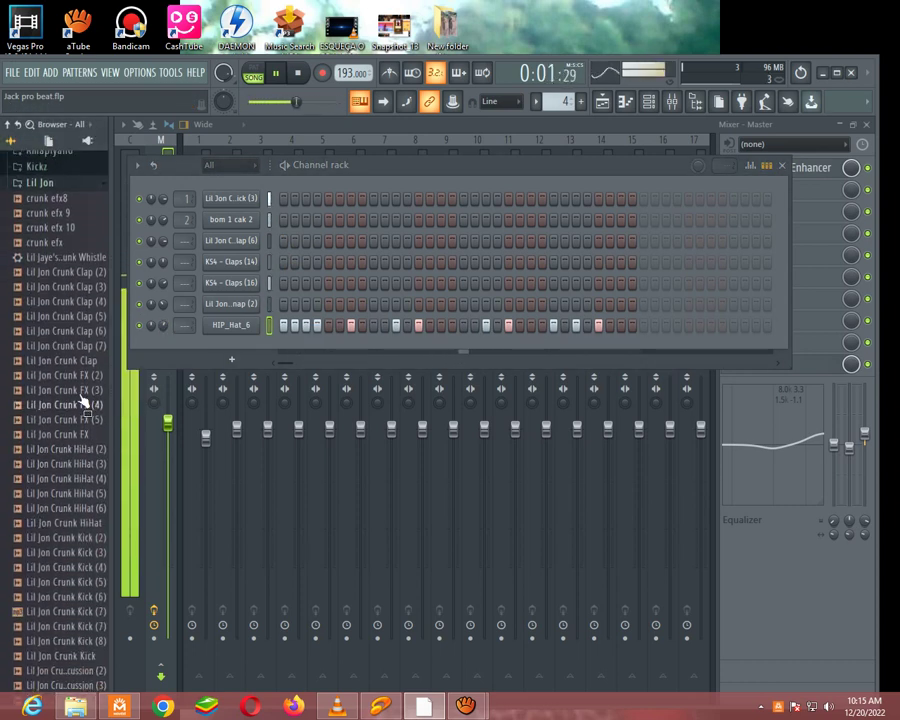
scroll(50, 480, up, 6)
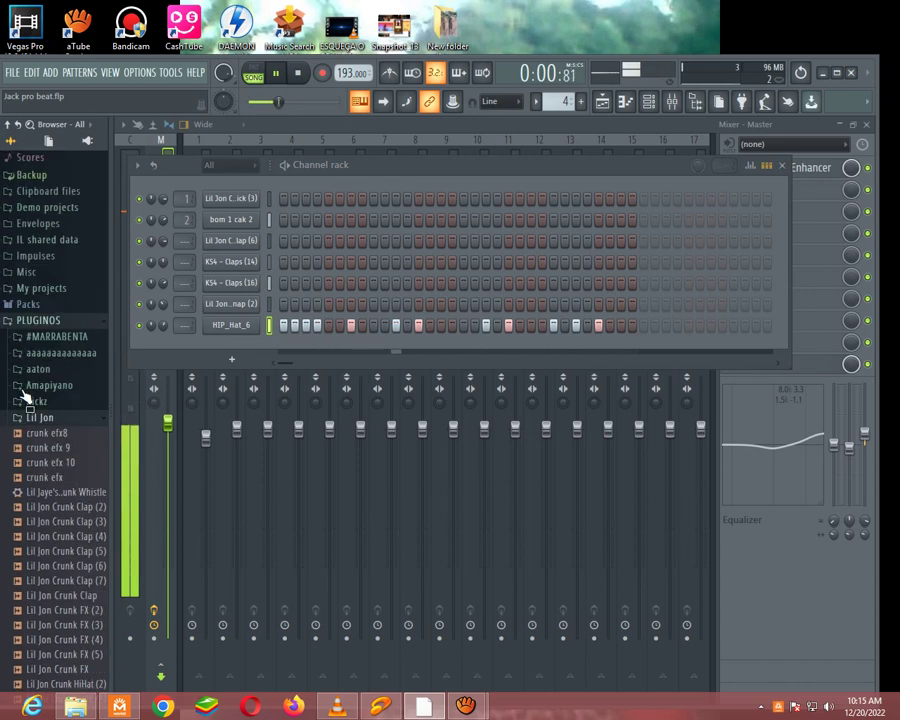
click(44, 449)
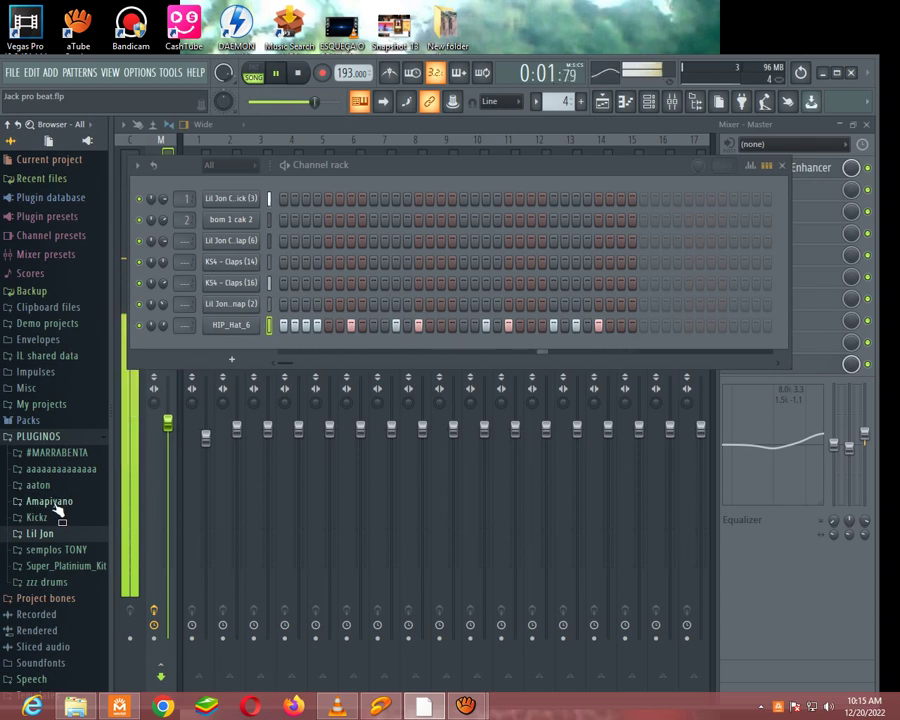
click(50, 502)
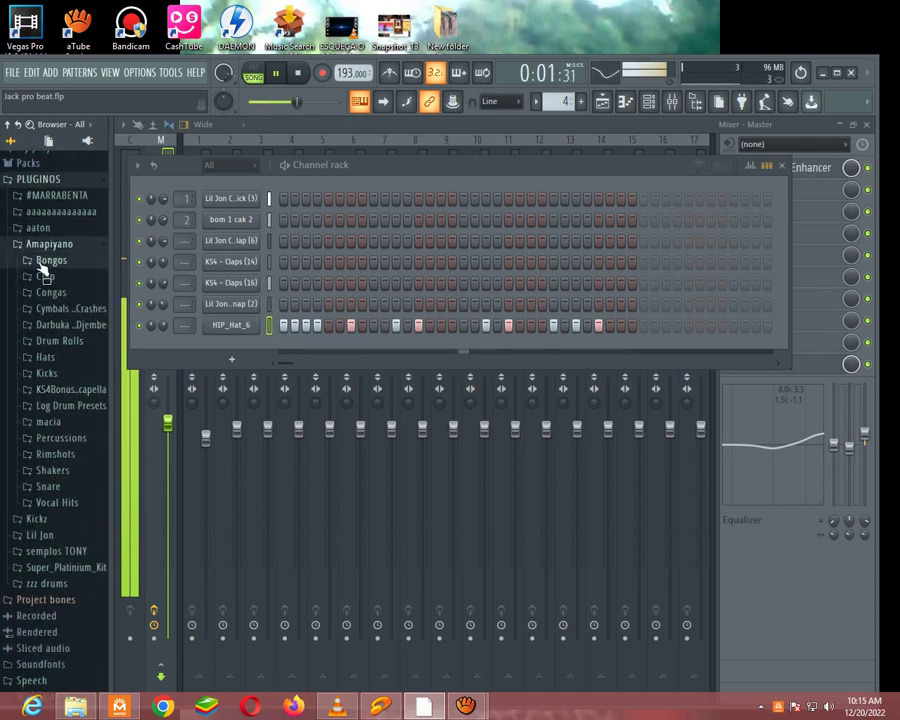
Step: Audition the KS4 bongo samples in the Amapiyano Bongos folder while the song plays, and close the folder
click(52, 258)
click(62, 483)
click(48, 556)
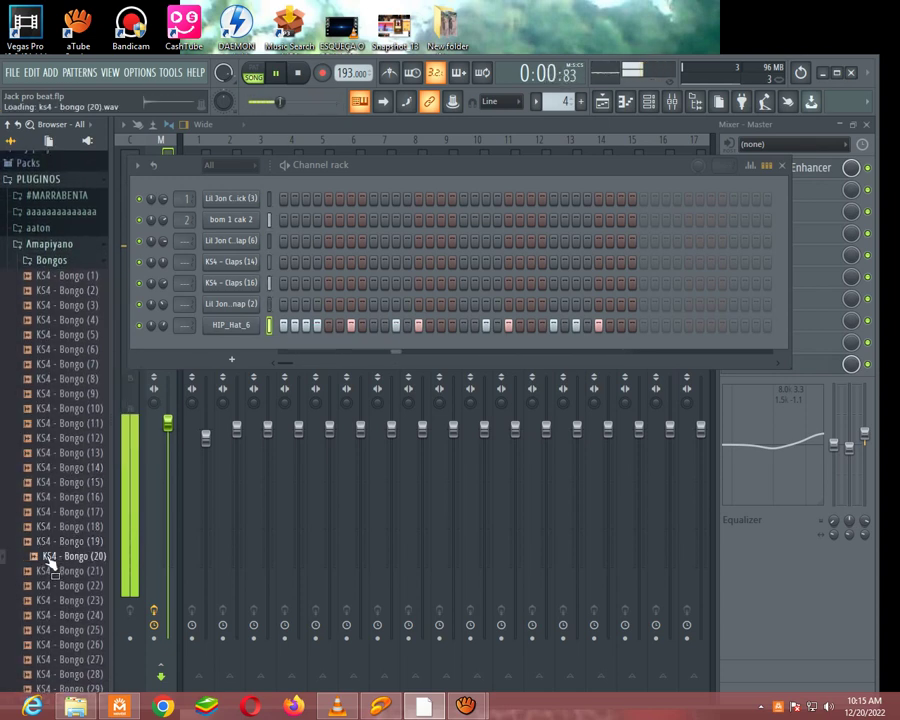
scroll(58, 520, down, 8)
click(58, 482)
click(54, 525)
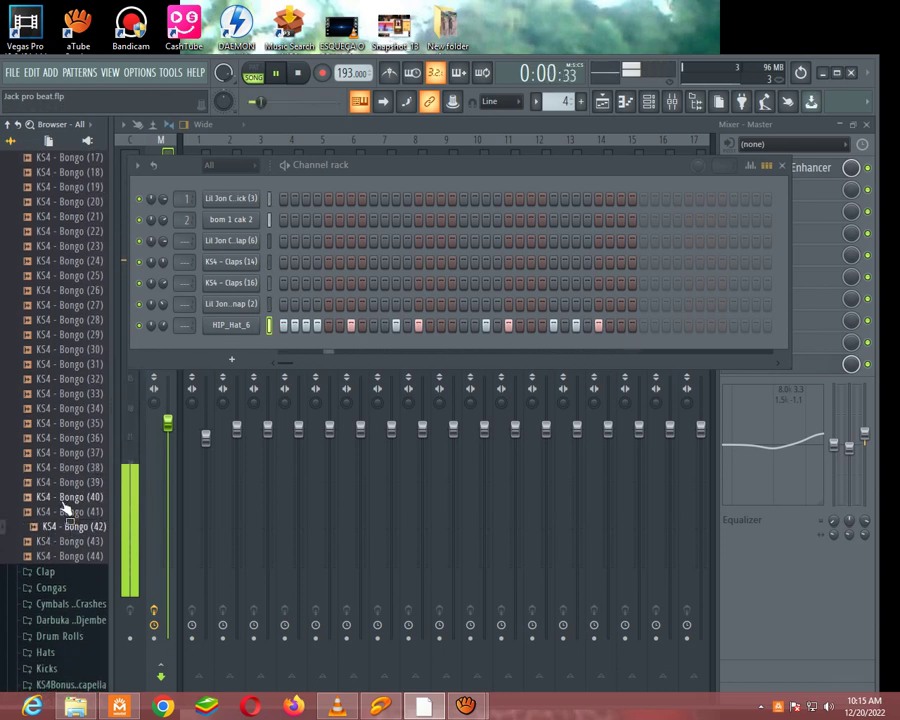
click(55, 540)
click(70, 556)
click(67, 394)
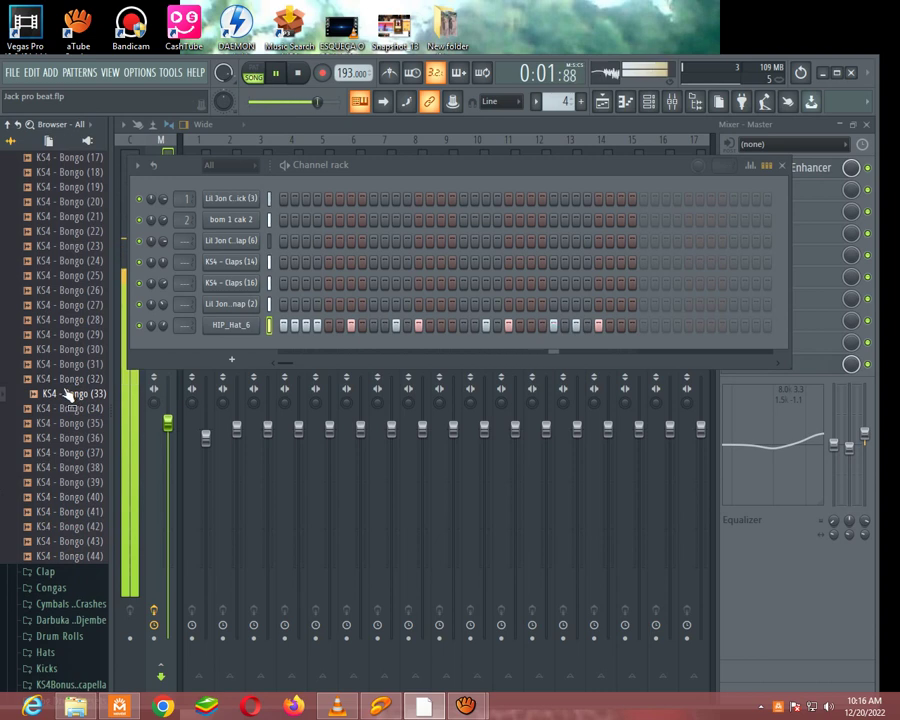
click(74, 350)
click(70, 248)
click(70, 307)
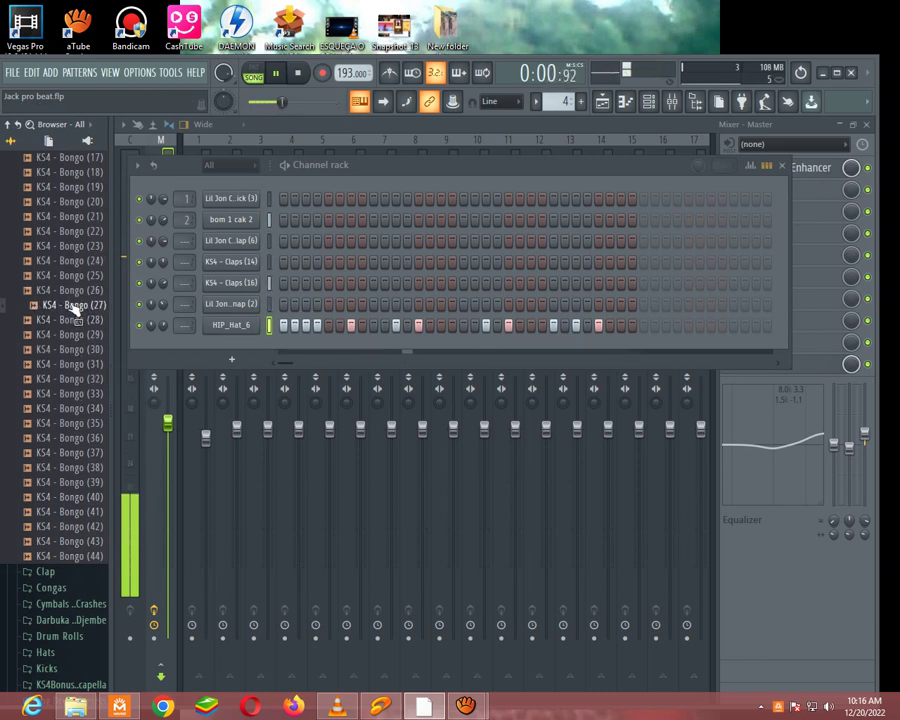
scroll(70, 315, up, 6)
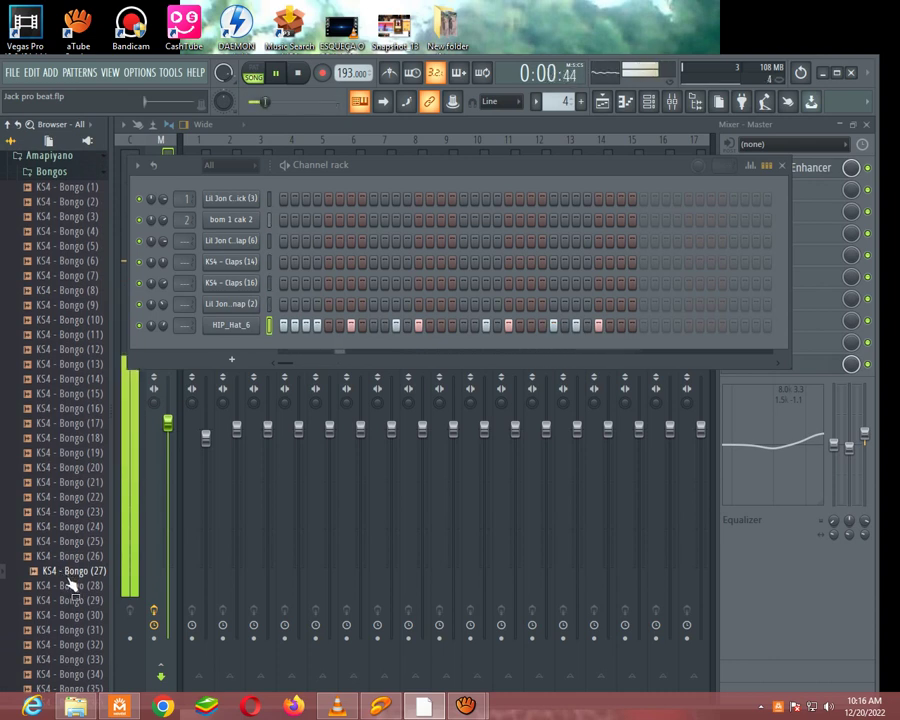
click(70, 452)
click(70, 349)
click(70, 260)
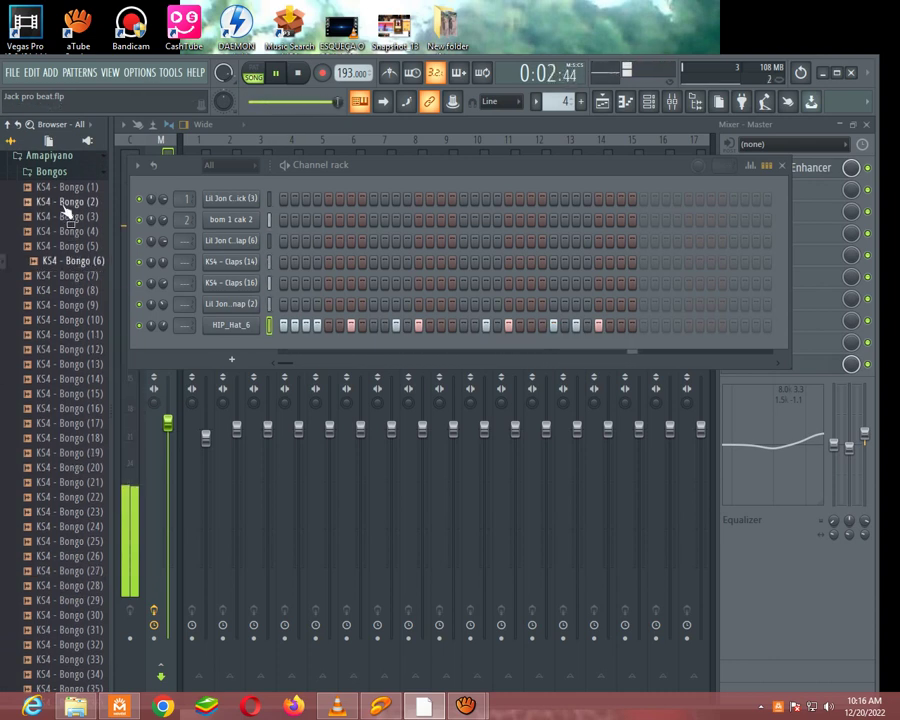
click(52, 173)
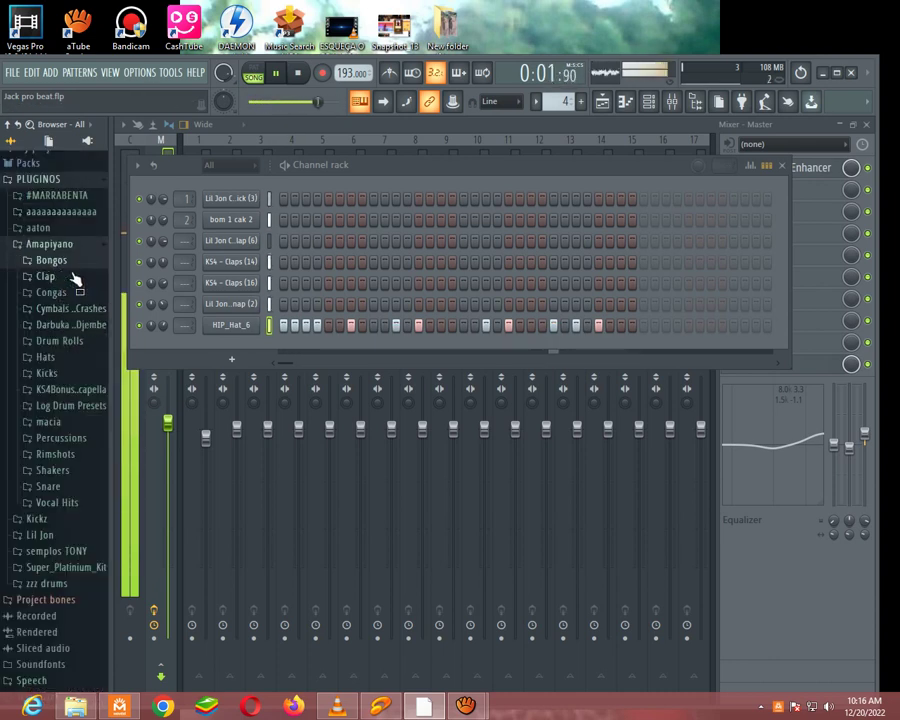
Step: Audition the KS4 conga samples in the Amapiyano Congas folder while the song plays
click(62, 291)
click(52, 486)
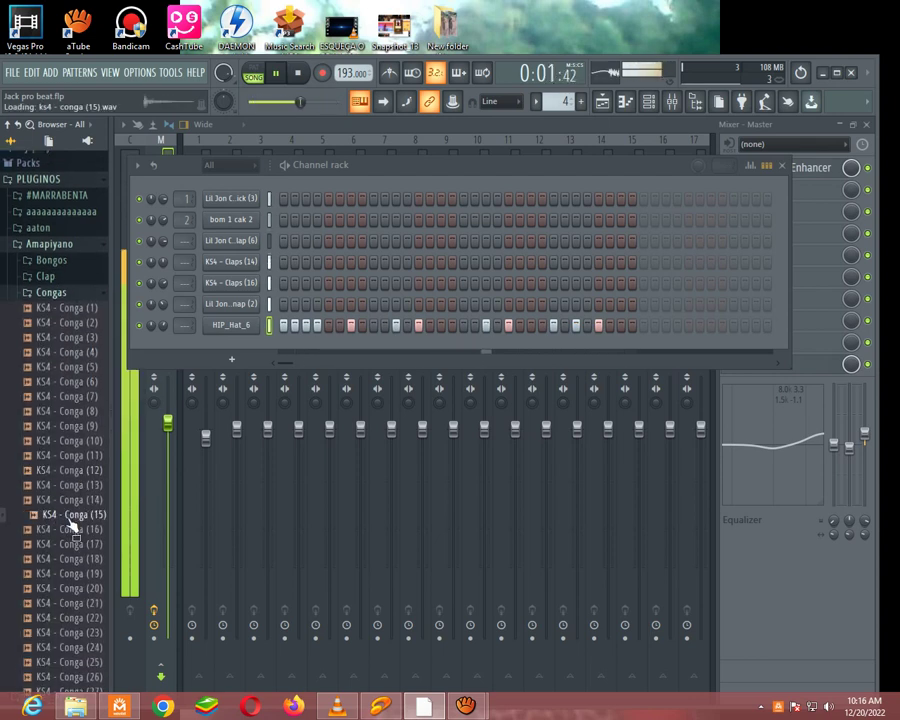
click(70, 516)
scroll(72, 478, down, 4)
click(70, 472)
click(70, 530)
click(80, 604)
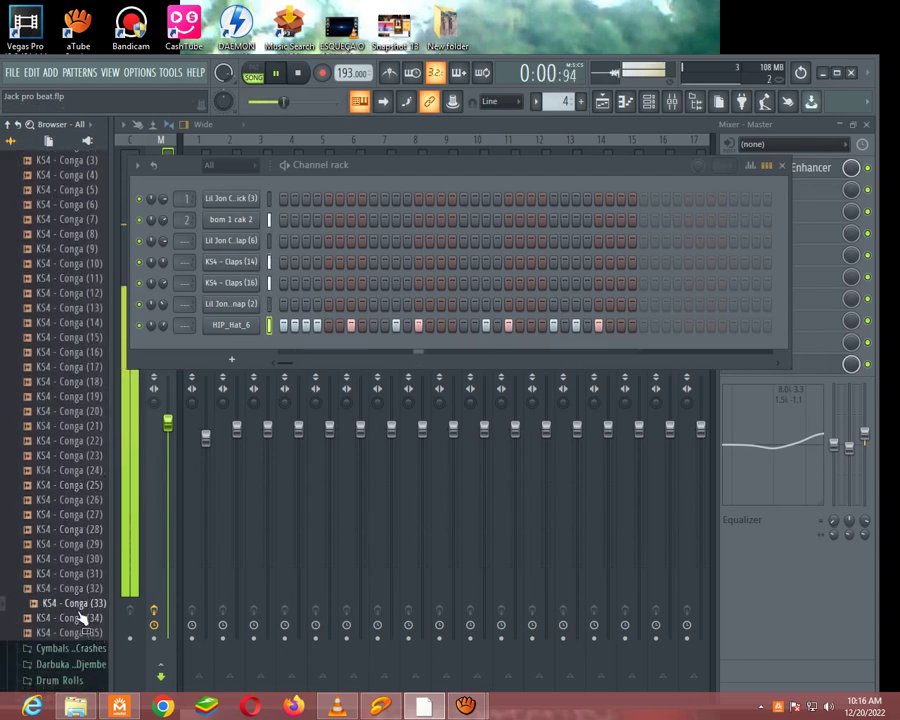
click(84, 590)
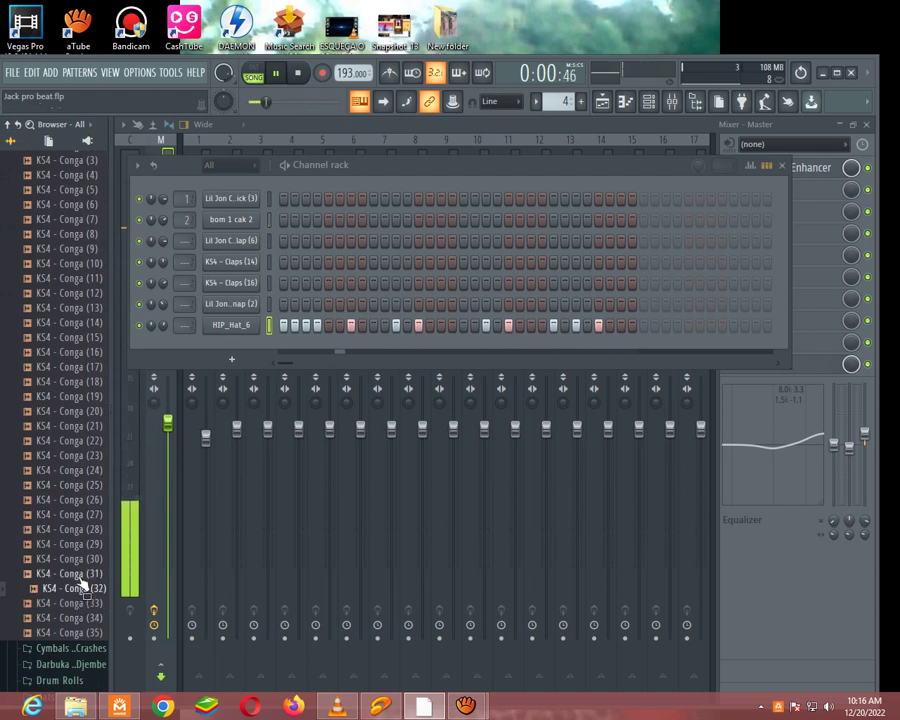
click(75, 559)
click(75, 514)
click(75, 485)
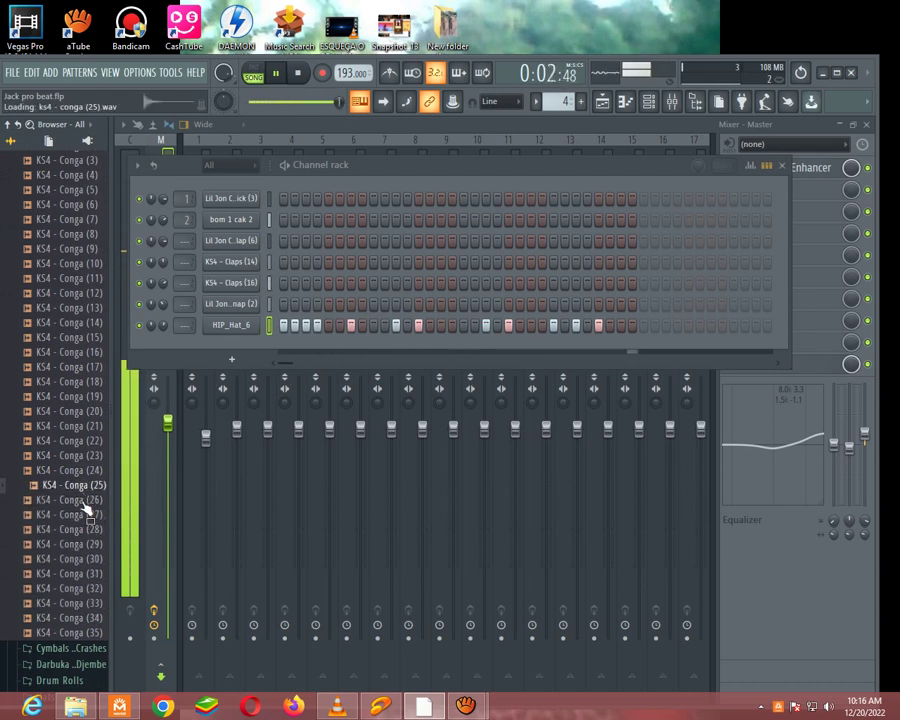
Step: Audition a KS4 sample in the Cymbals and Crashes folder and close the folder
click(66, 648)
scroll(62, 400, up, 3)
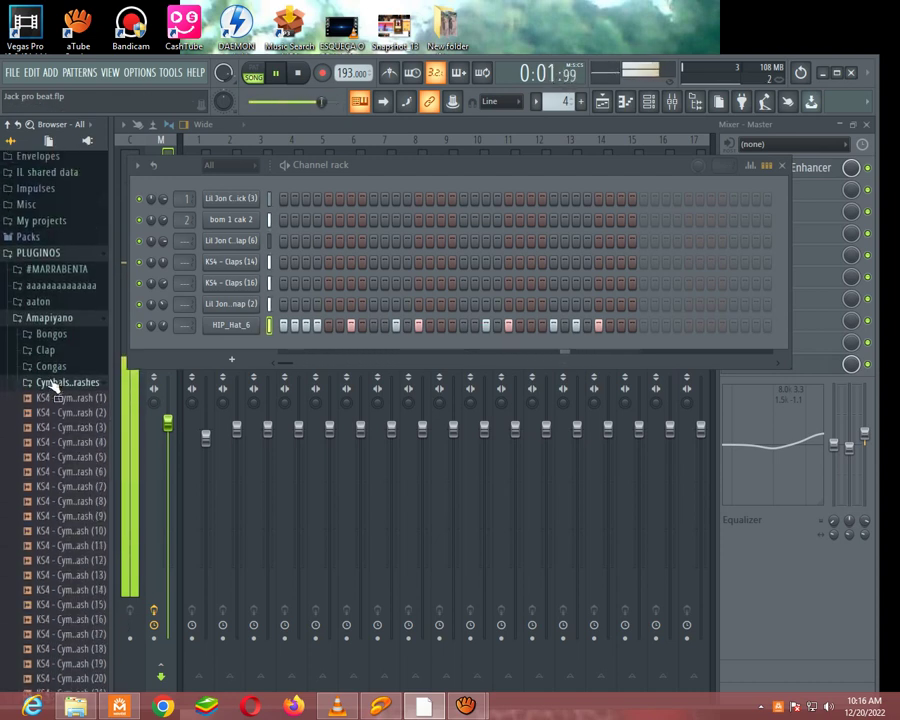
click(58, 399)
click(55, 383)
Step: Audition more samples in the Congas folder and add KS4 - Conga (8) as a new channel below HIP_Hat_6
click(84, 661)
click(82, 589)
click(82, 544)
click(82, 499)
click(78, 486)
click(78, 411)
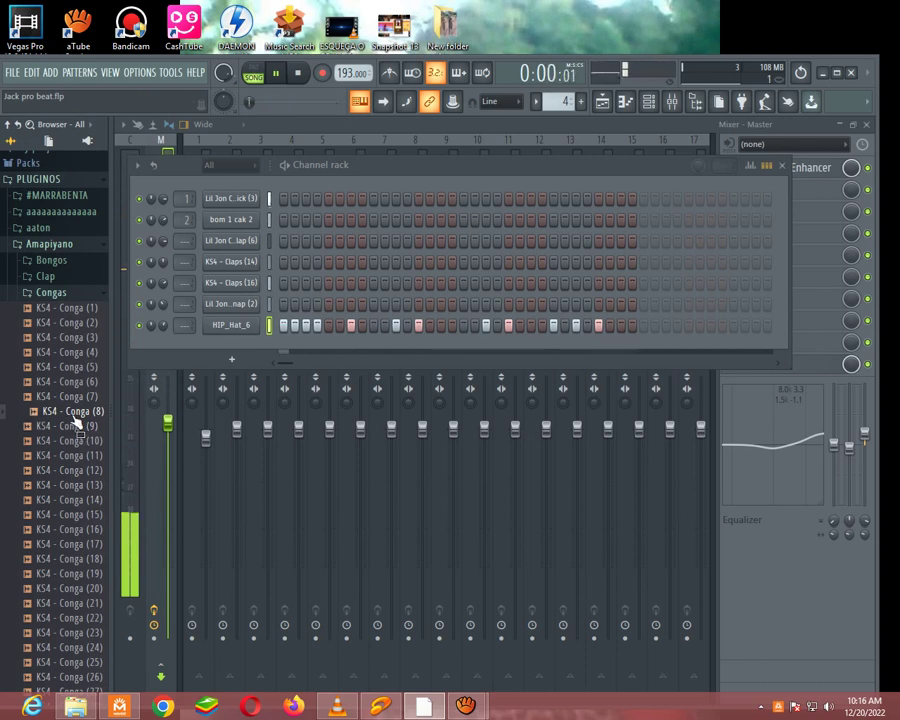
drag(77, 423, 235, 346)
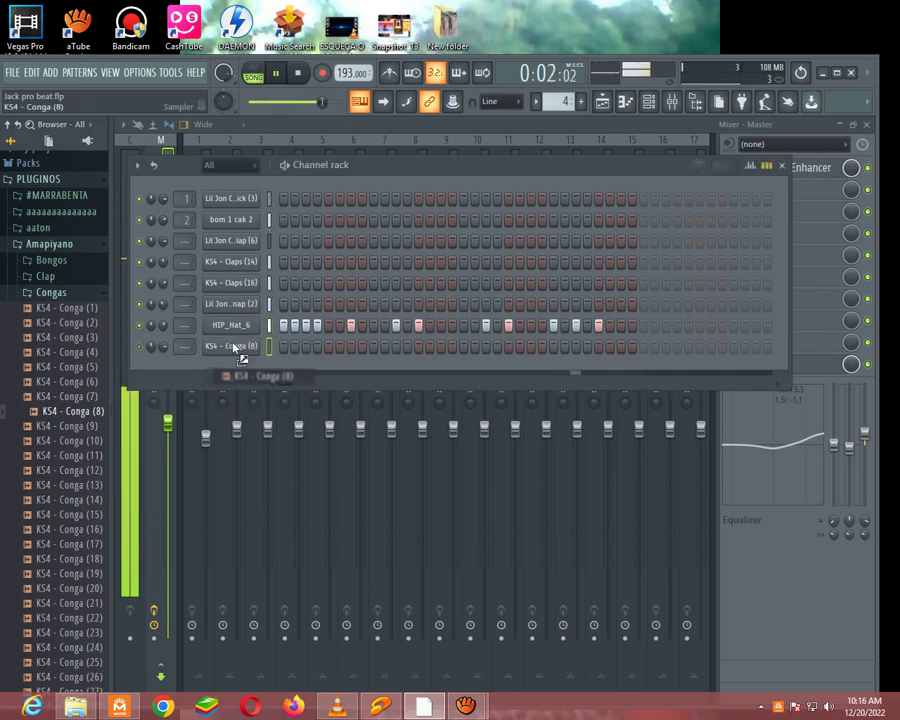
Step: Create Pattern 5 and place it at the start of Track 5 in the playlist
click(581, 101)
click(602, 101)
drag(322, 338, 299, 338)
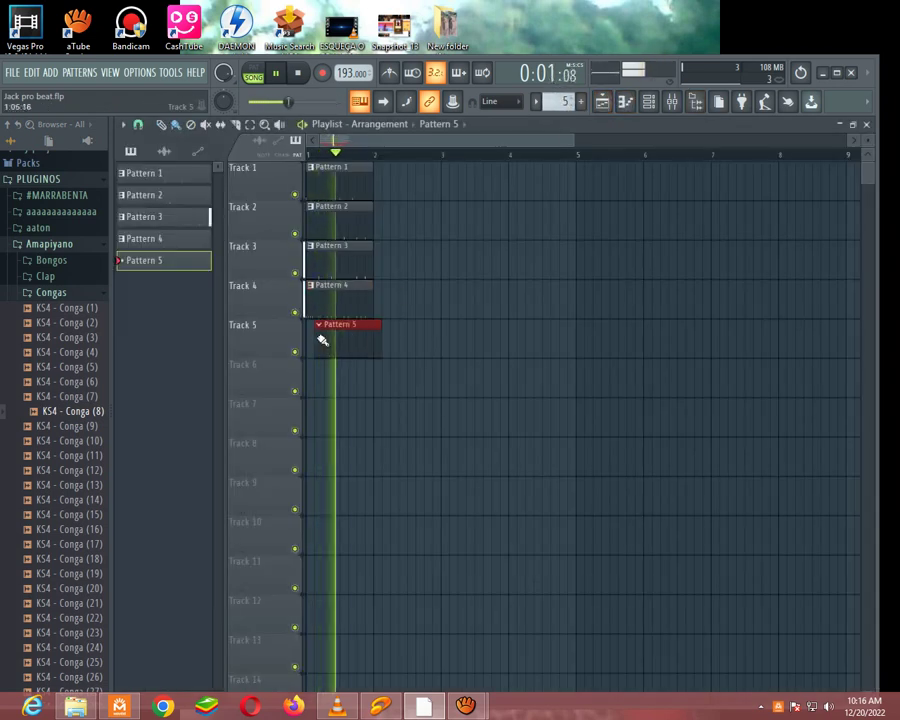
Step: Bring up the channel rack for Pattern 5 and switch on steps 9 and 13 of KS4 - Conga (8)
double_click(333, 339)
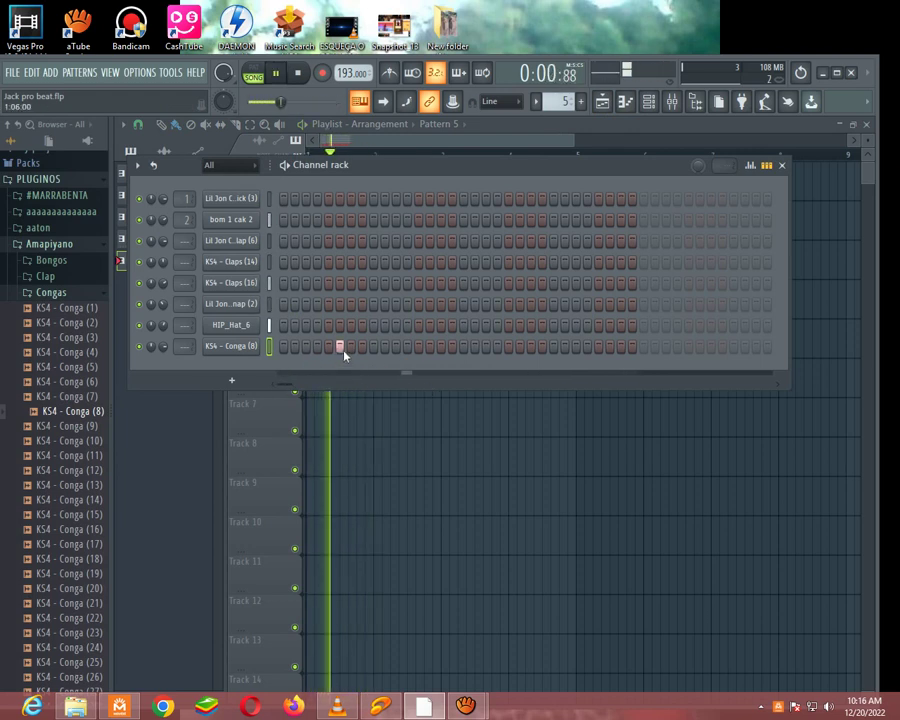
click(373, 346)
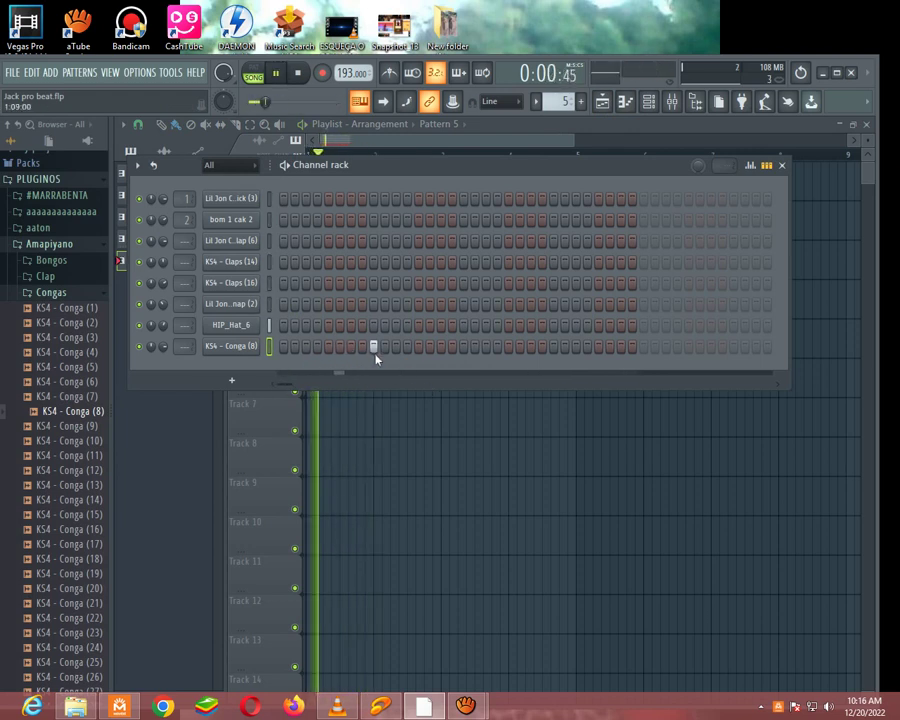
click(418, 346)
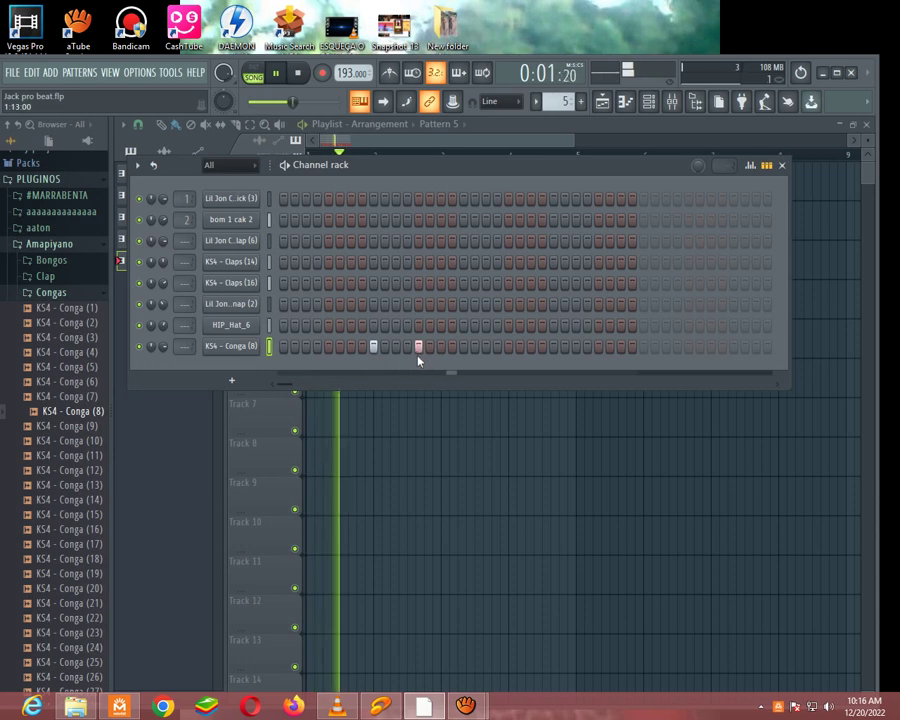
Step: Stop playback, audition further conga samples and add KS4 - Conga (33) as a new channel below KS4 - Conga (8)
key(space)
click(62, 559)
click(68, 600)
scroll(72, 572, down, 4)
click(66, 620)
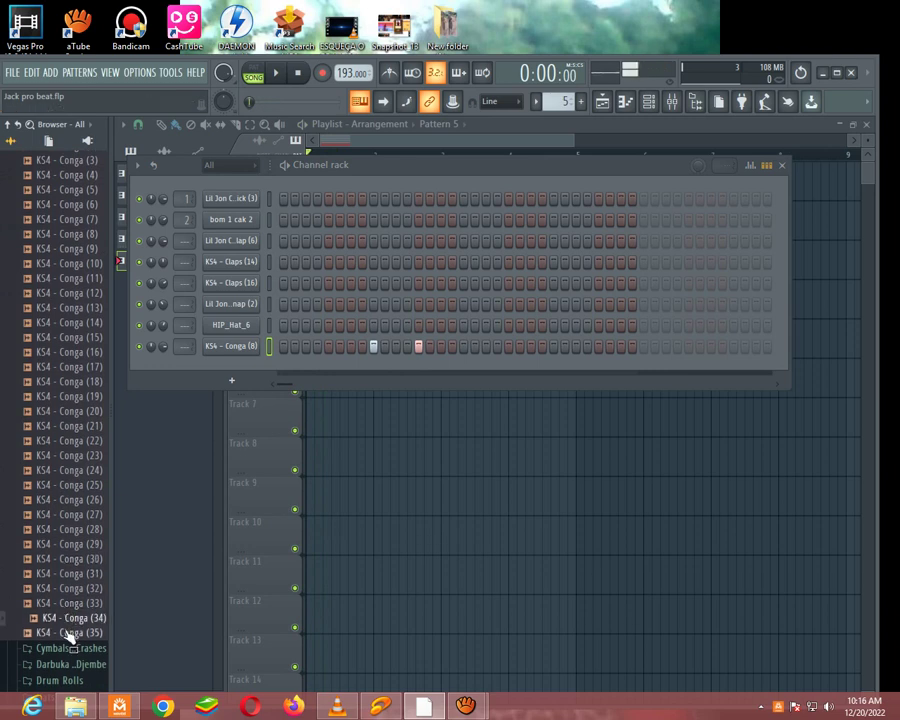
drag(72, 600, 236, 374)
Step: Restart playback and switch on steps 9 and 13 of KS4 - Conga (33)
key(space)
click(373, 367)
click(418, 367)
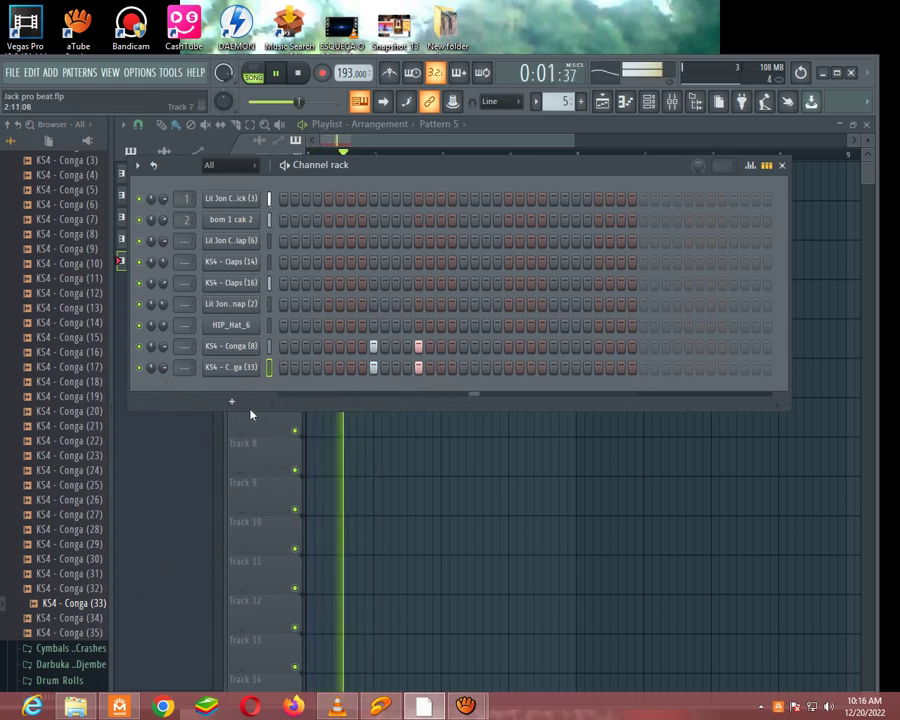
Step: Route KS4 - Conga (33) to mixer track 5 and load Fruity Reeverb 2 in slot 1 of Insert 5
scroll(178, 368, up, 5)
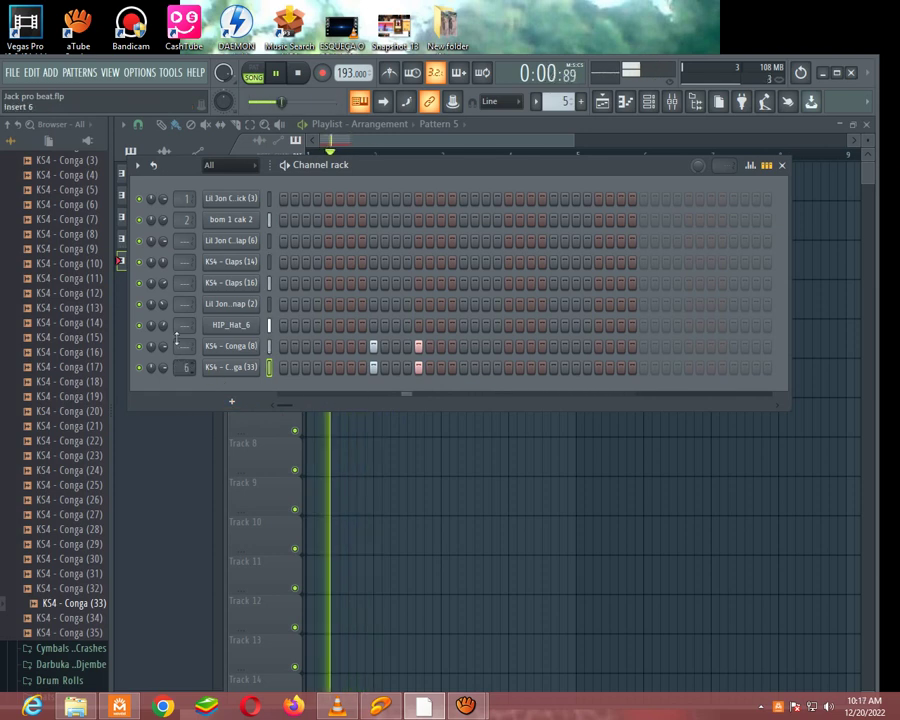
key(F9)
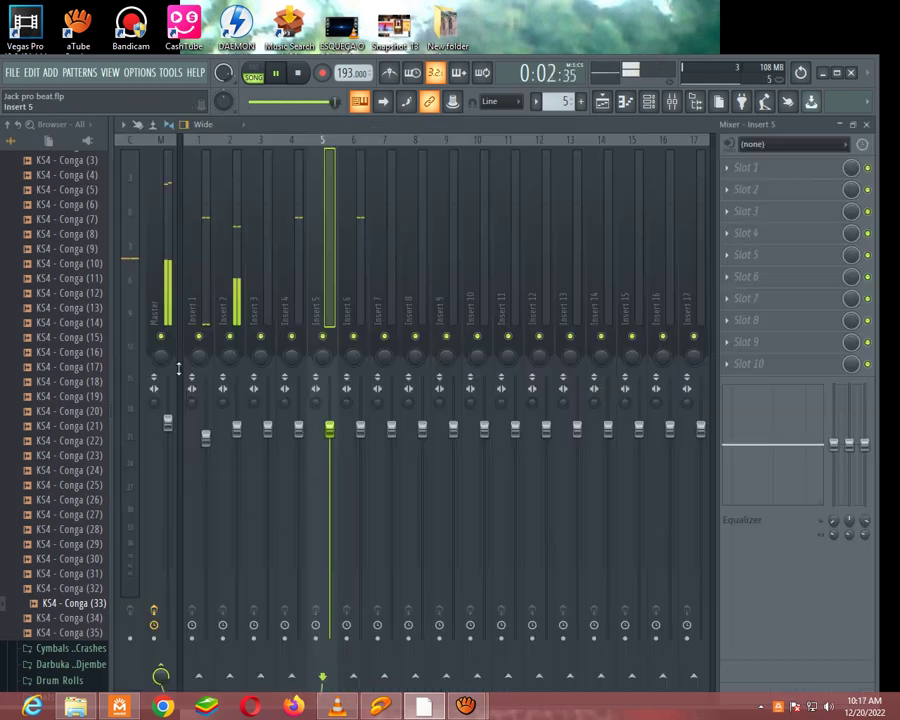
click(728, 168)
mouse_move(745, 187)
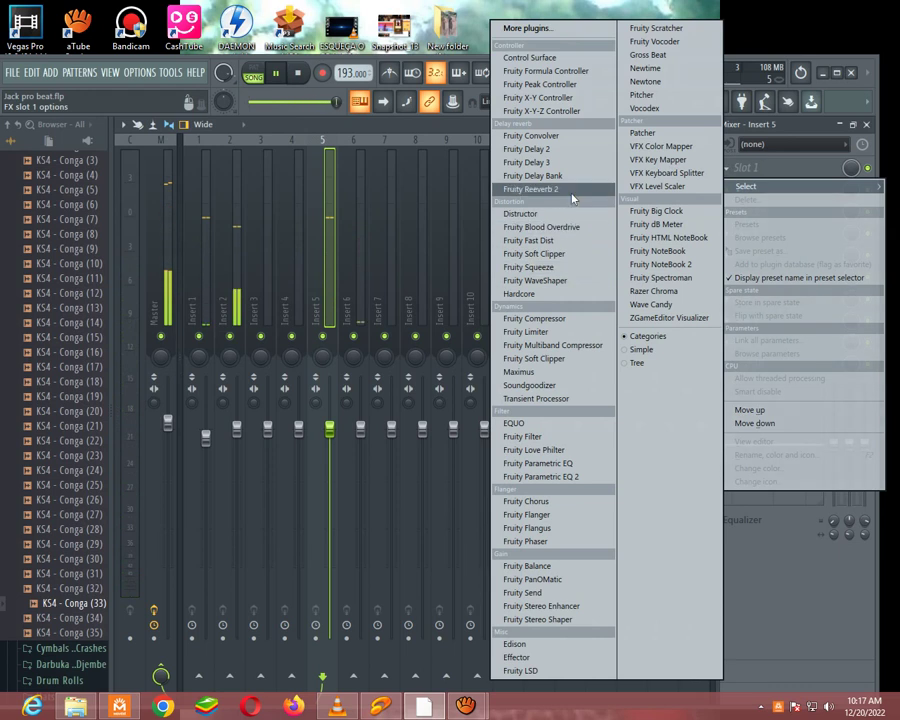
click(530, 189)
Step: Lower the Fruity Reeverb 2 mix level on Insert 5 and adjust the channel volume of KS4 - Conga (33)
drag(851, 169, 828, 297)
drag(848, 170, 843, 183)
click(649, 102)
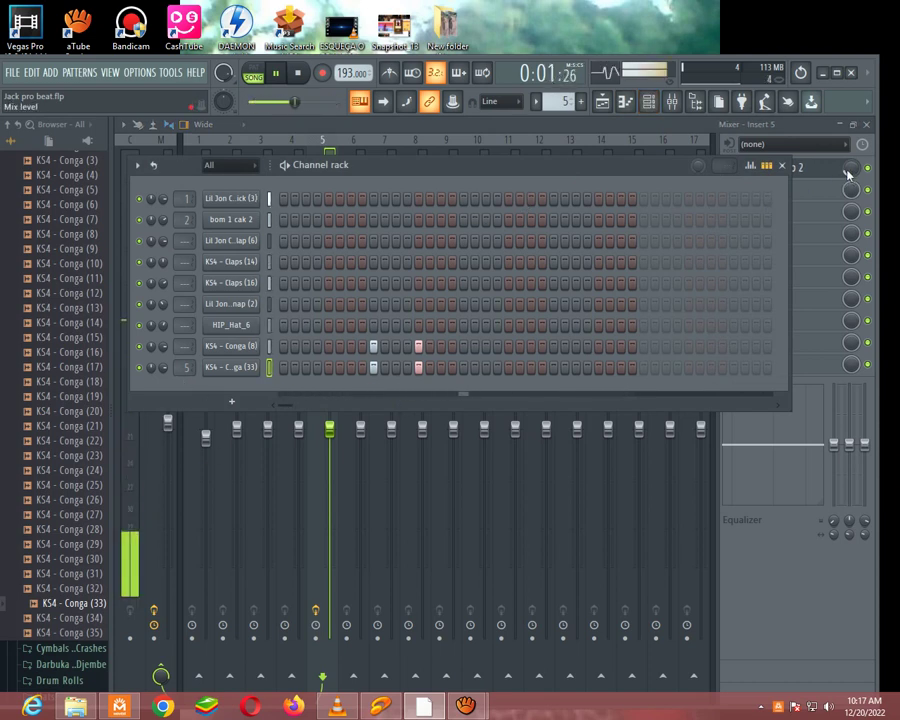
drag(845, 181, 845, 185)
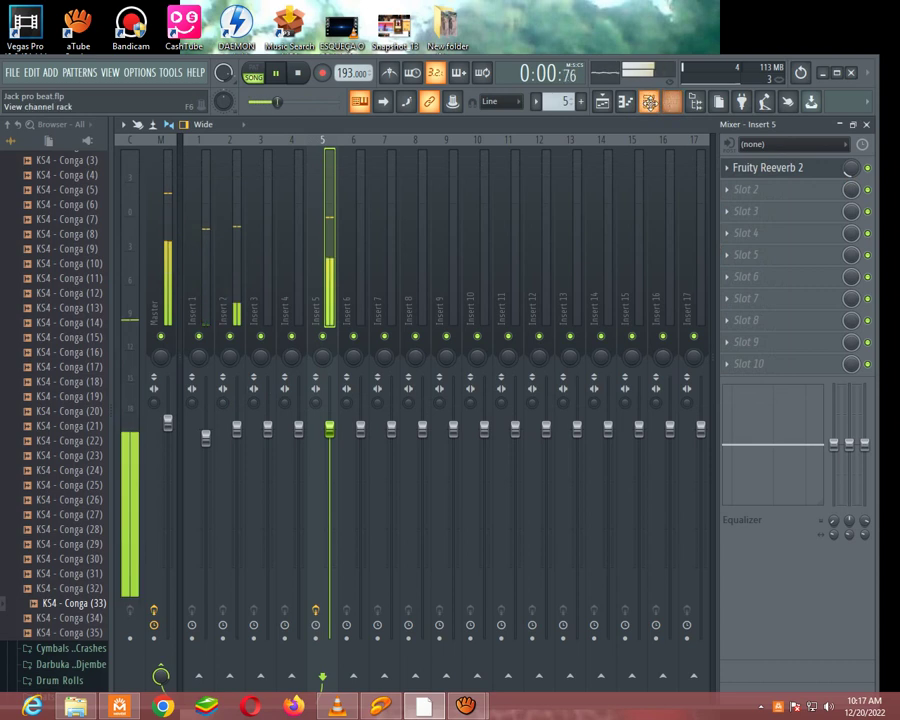
click(649, 102)
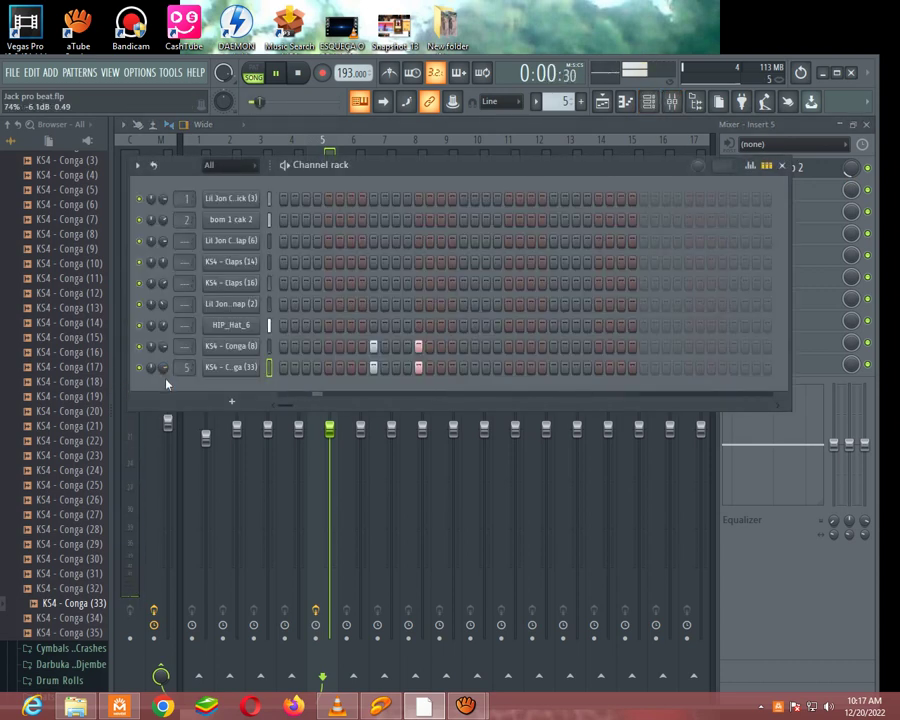
drag(164, 373, 164, 359)
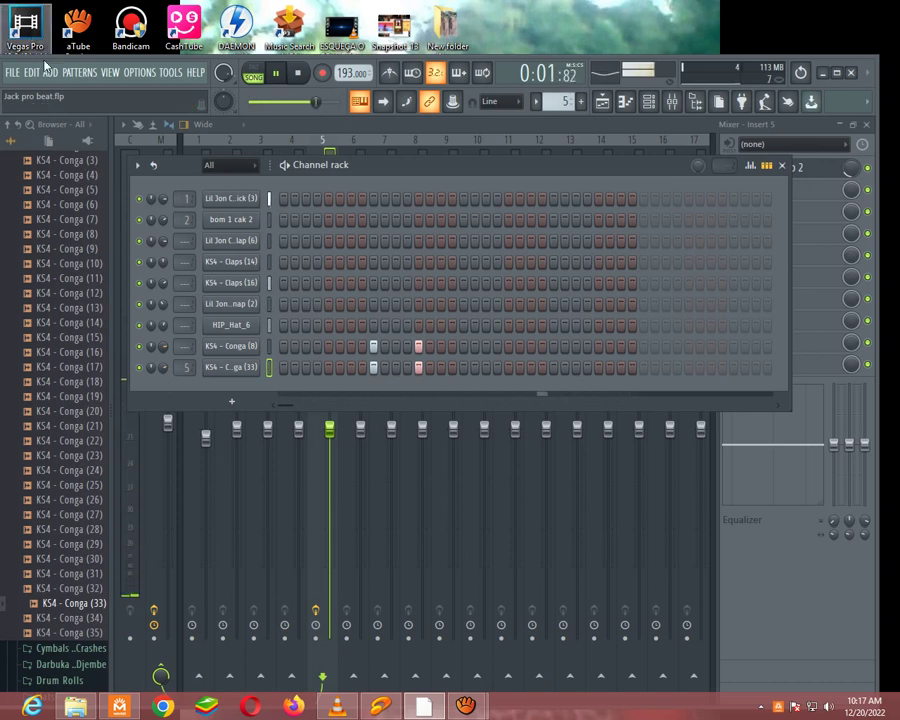
Step: Save the project with the new conga pattern
click(12, 72)
click(35, 140)
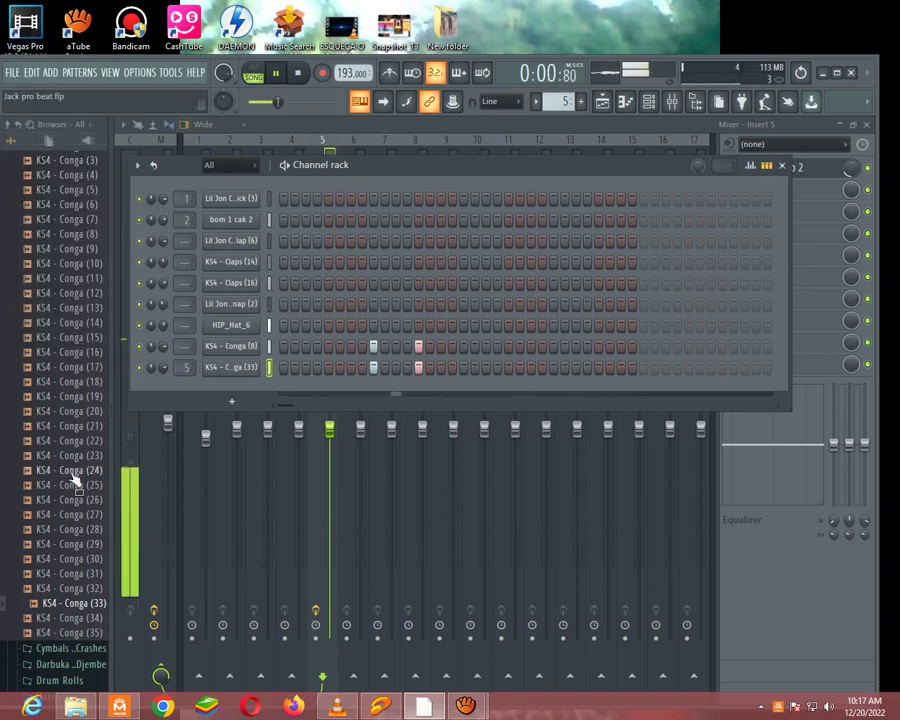
click(14, 72)
click(31, 140)
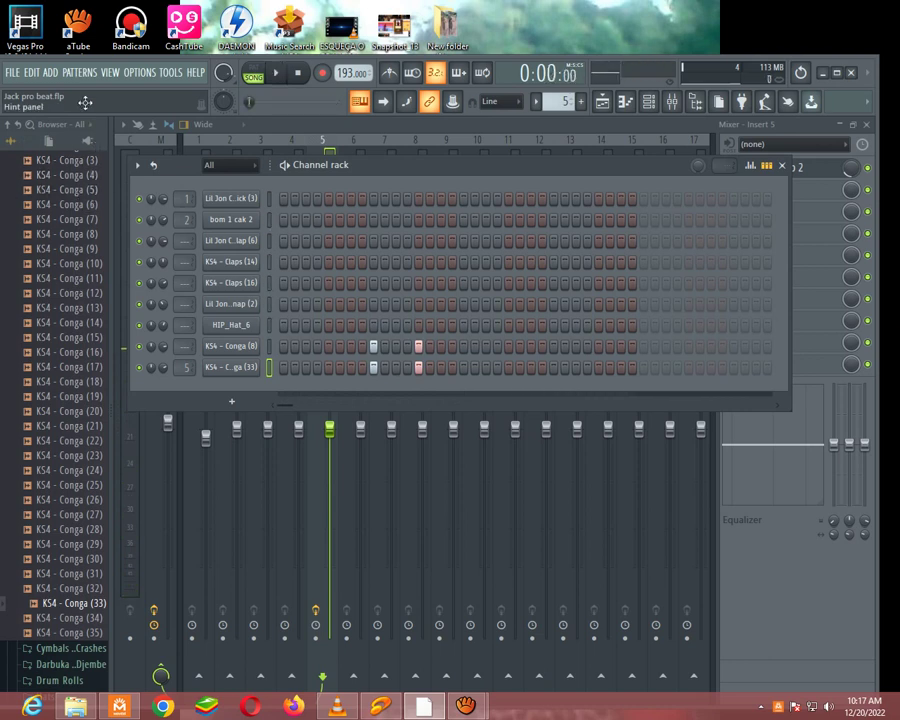
Step: Save the project and check the ongoing screen recording in aTube Catcher before returning to the project
click(12, 73)
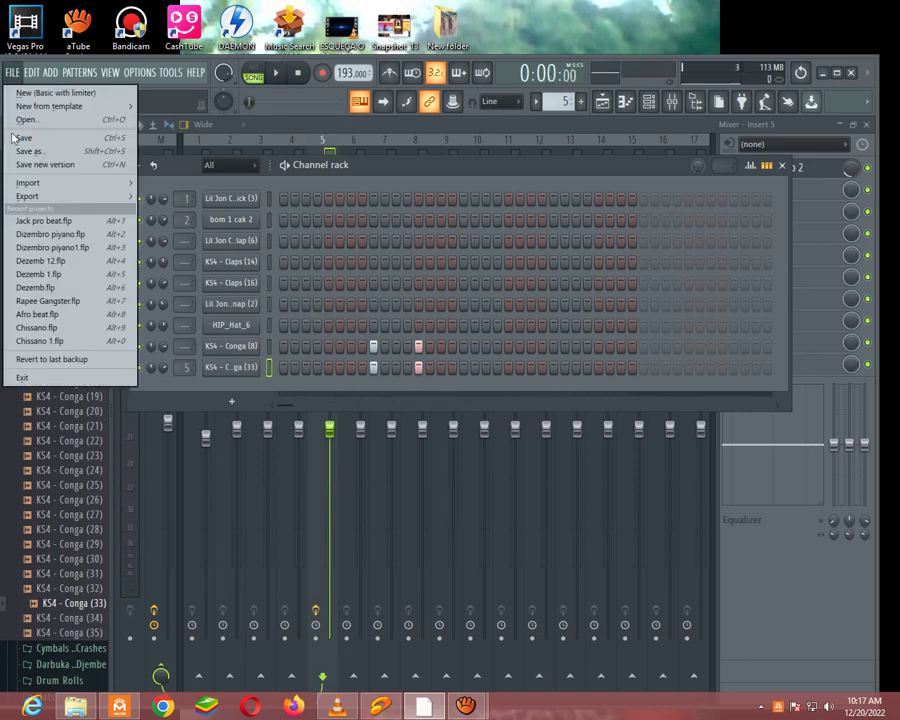
click(30, 136)
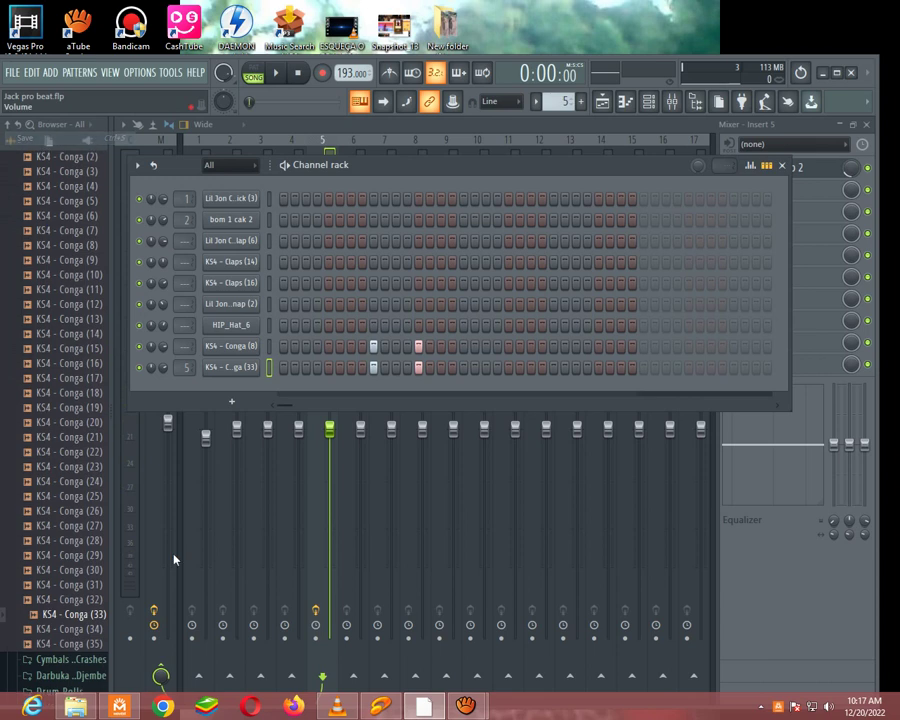
click(421, 707)
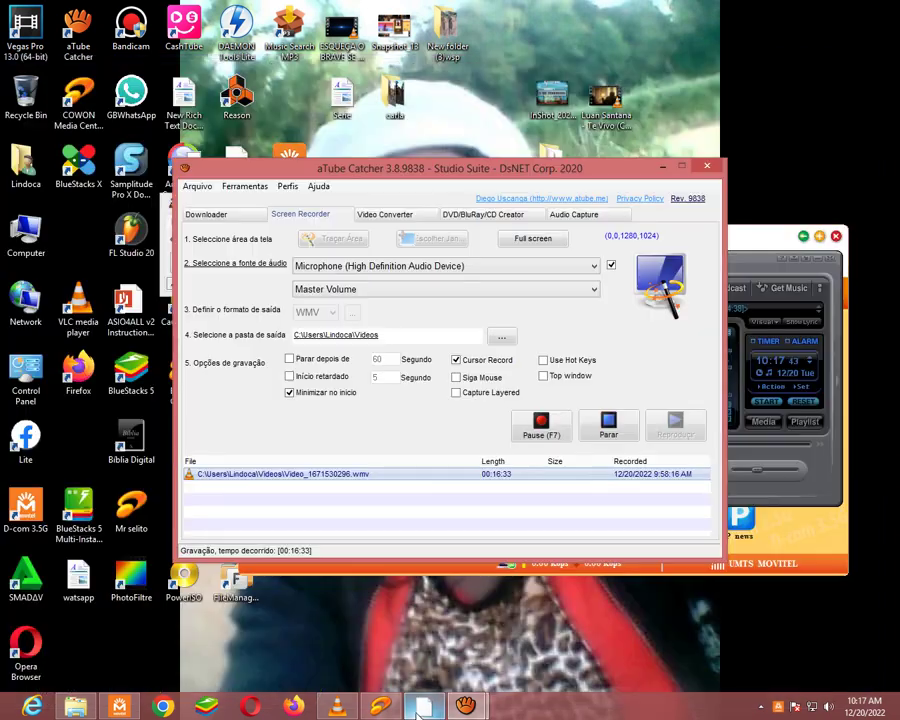
click(543, 433)
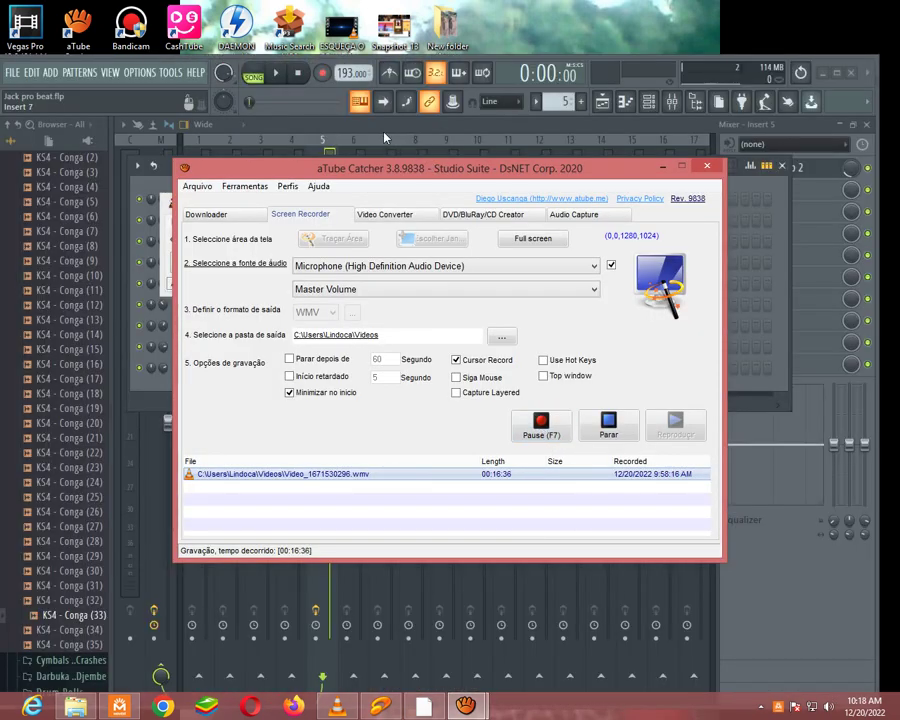
click(384, 137)
Step: Start song playback and add the KS4 - Conga (22) sample as a new channel in the channel rack
key(space)
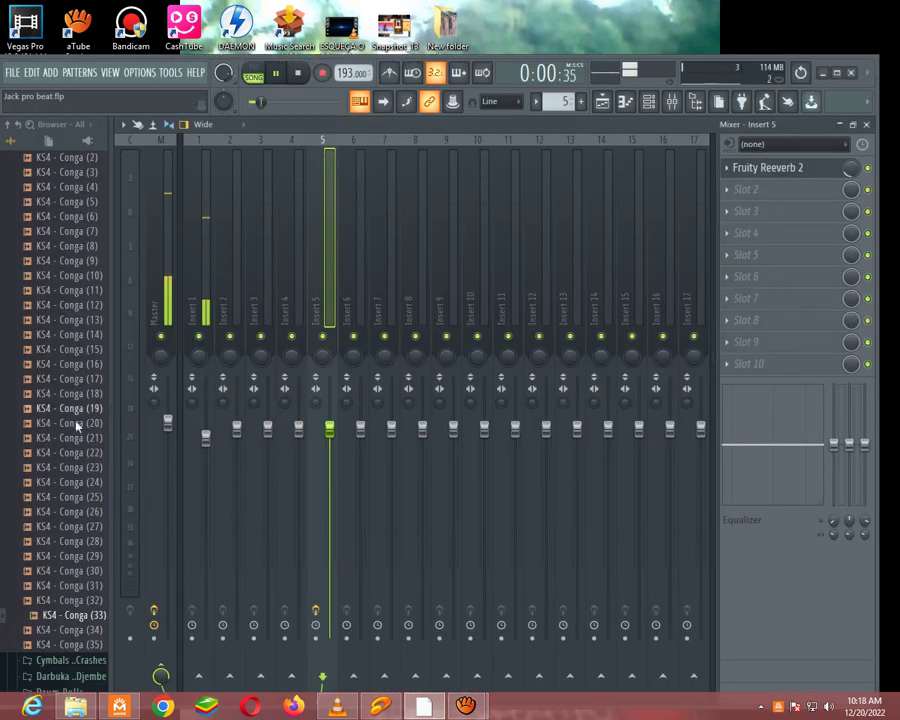
click(648, 101)
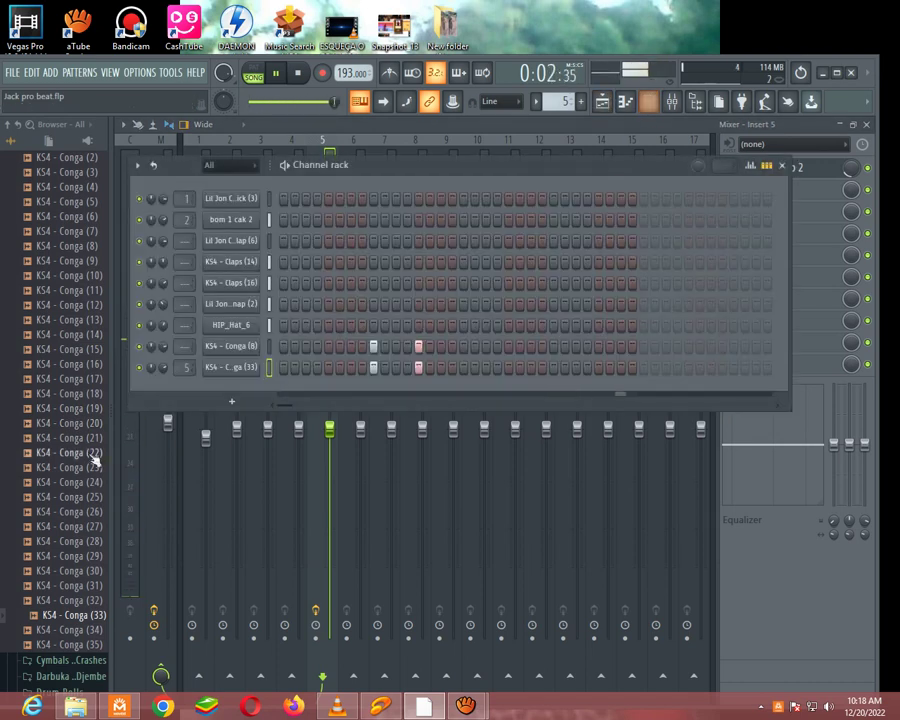
drag(100, 454, 225, 395)
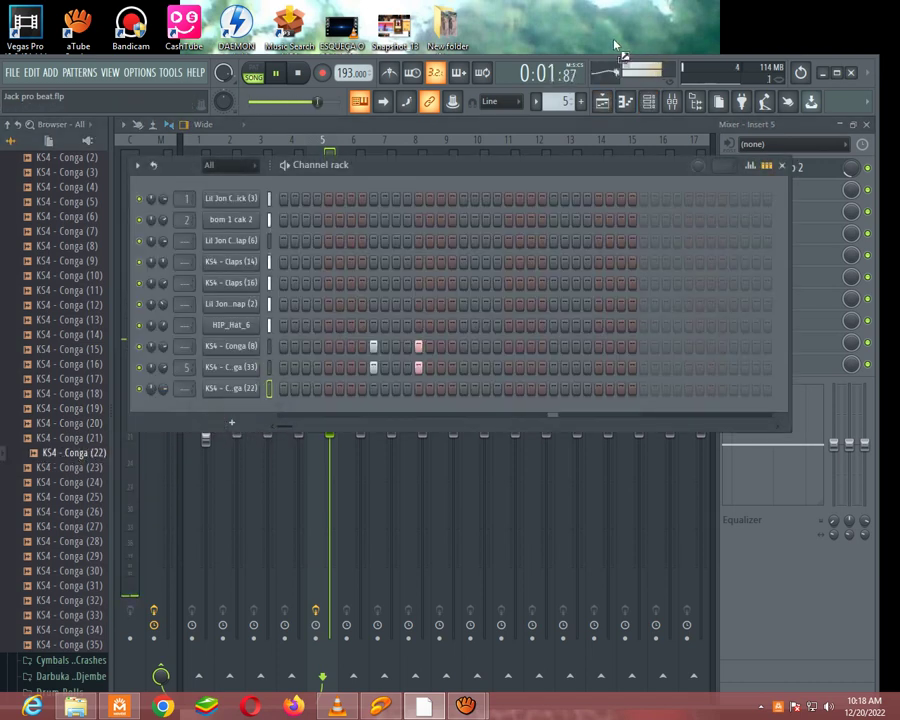
Step: Place Pattern 6 on Track 6 at bar 1 of the playlist and duplicate the Pattern 1 to Pattern 5 clips into bar 2
click(602, 101)
mouse_move(340, 389)
mouse_down()
mouse_move(349, 388)
mouse_move(328, 374)
mouse_up()
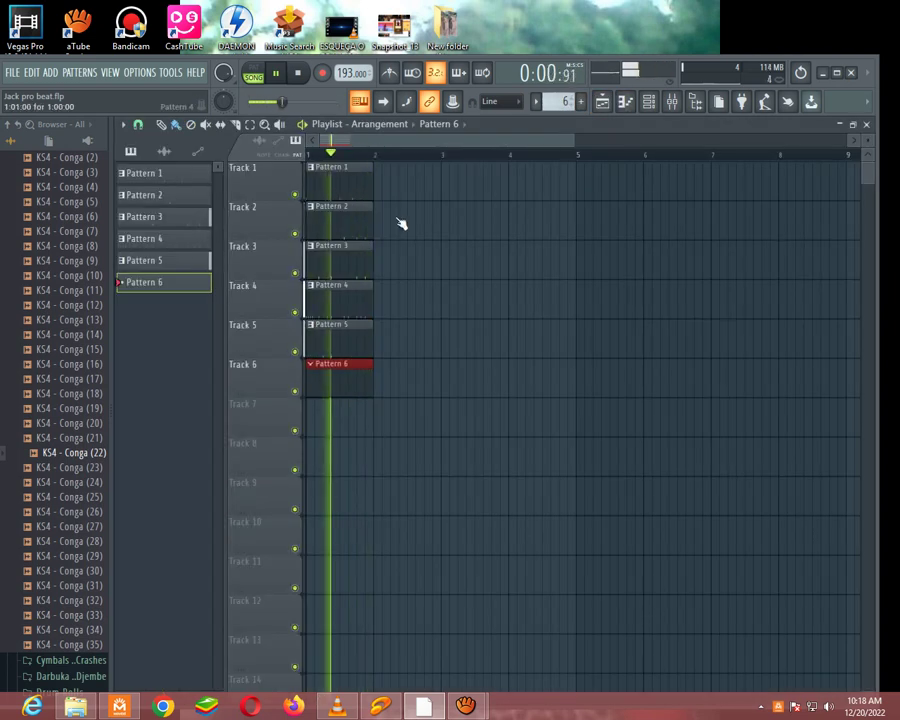
drag(389, 173, 321, 322)
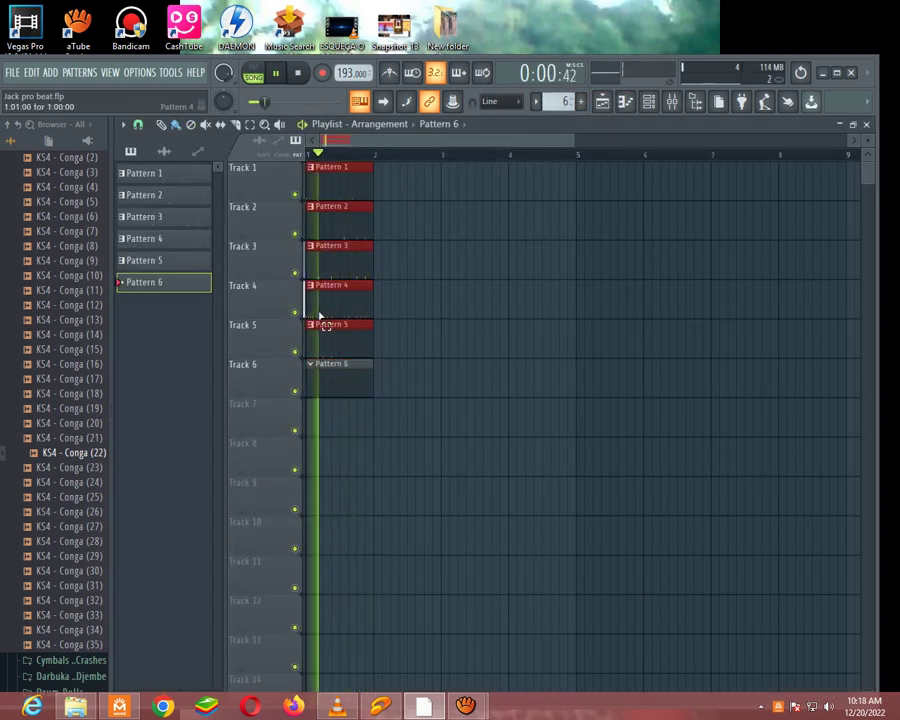
key(ctrl+b)
Step: Add the KS4 - Conga (25) sample as a new channel at the end of the channel rack
key(F6)
drag(65, 497, 203, 413)
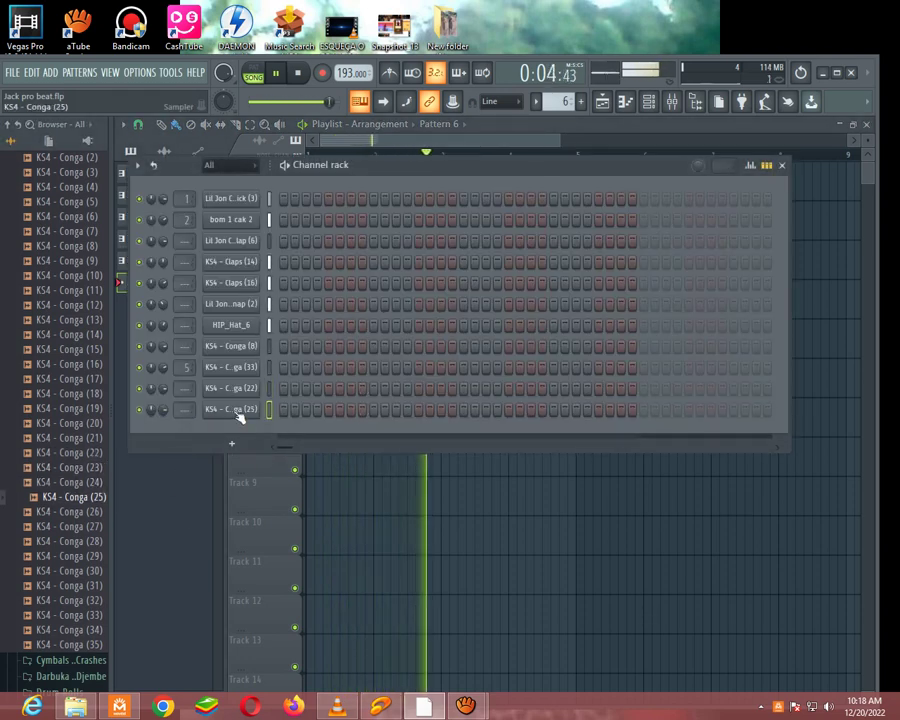
right_click(236, 410)
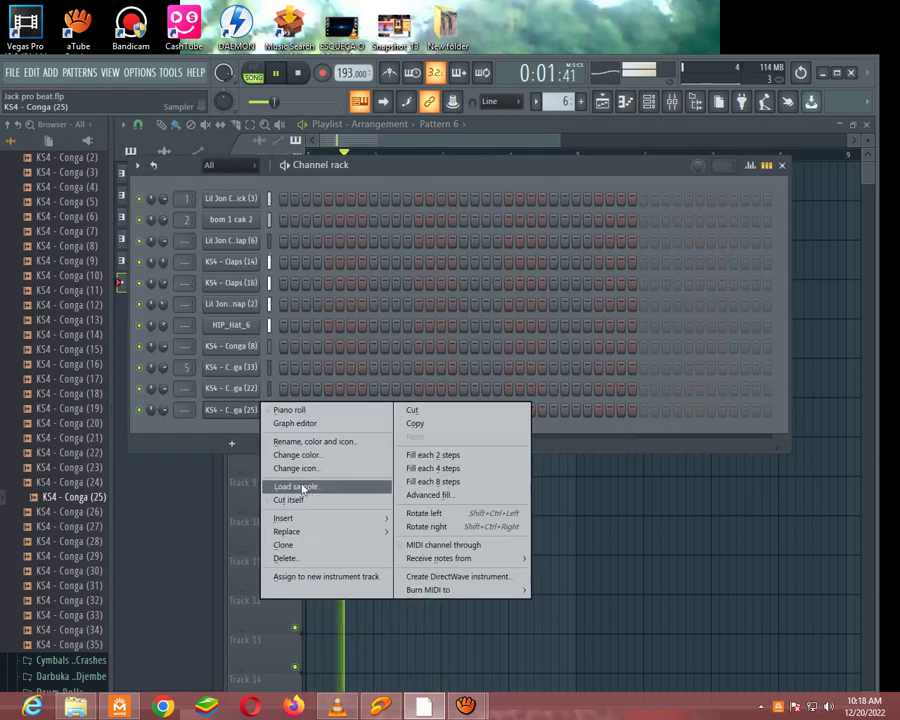
right_click(236, 393)
Step: Replace the KS4 - Conga (22) channel with the FL Keys instrument and dismiss the plugin window
right_click(236, 393)
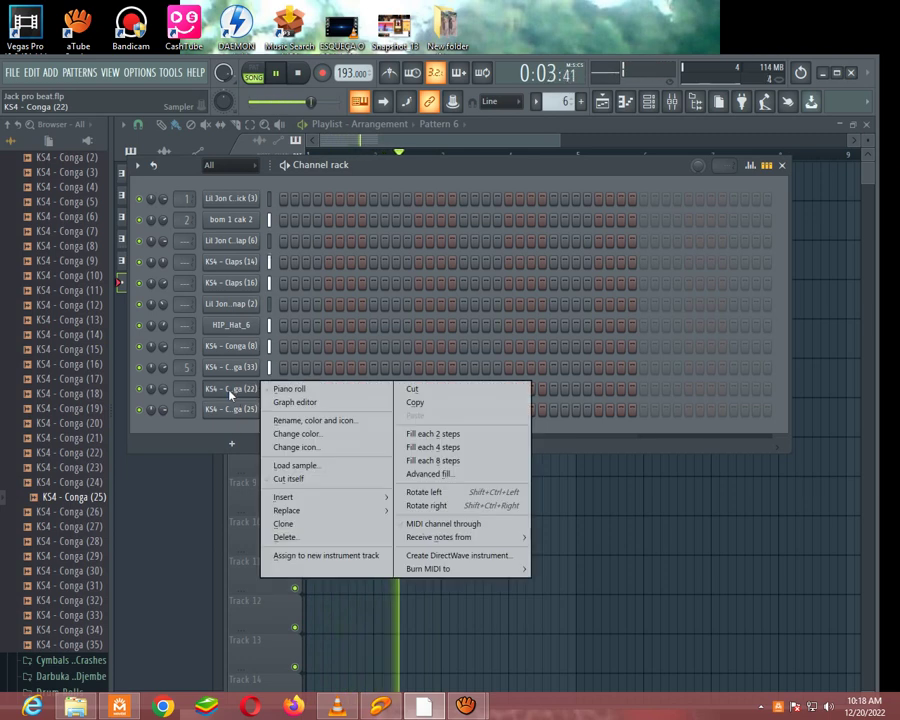
mouse_move(311, 510)
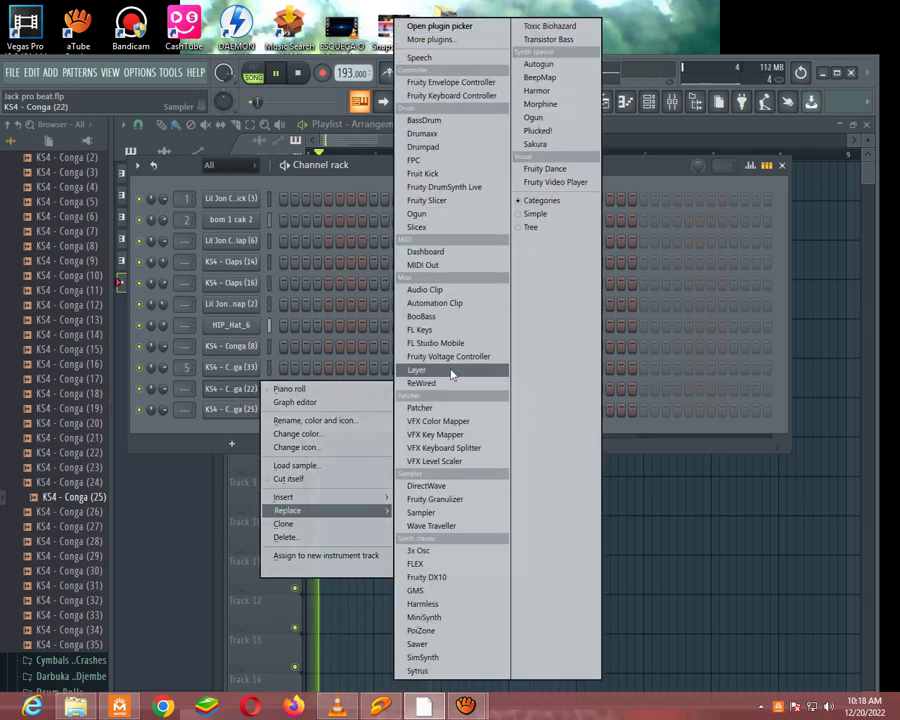
click(451, 332)
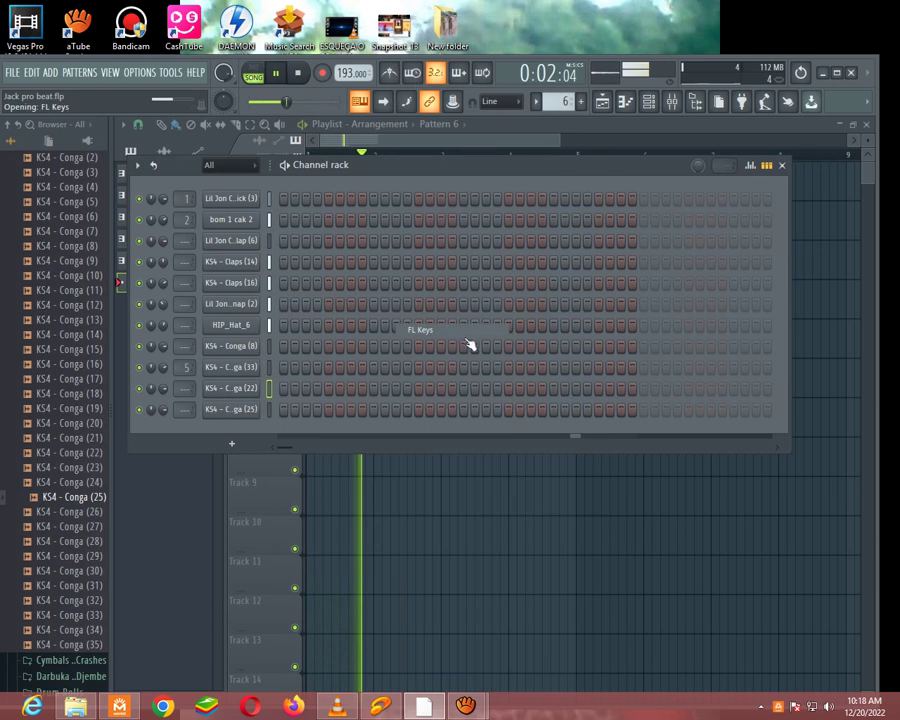
click(546, 282)
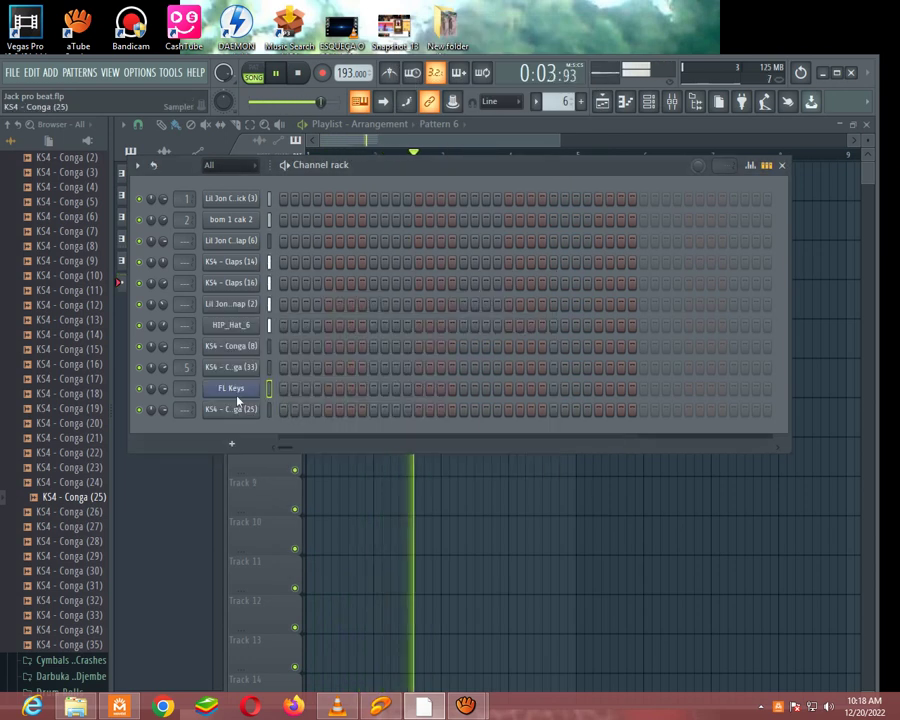
Step: Open the FL Keys channel's piano roll and set its grid snap to Line
right_click(256, 388)
click(289, 390)
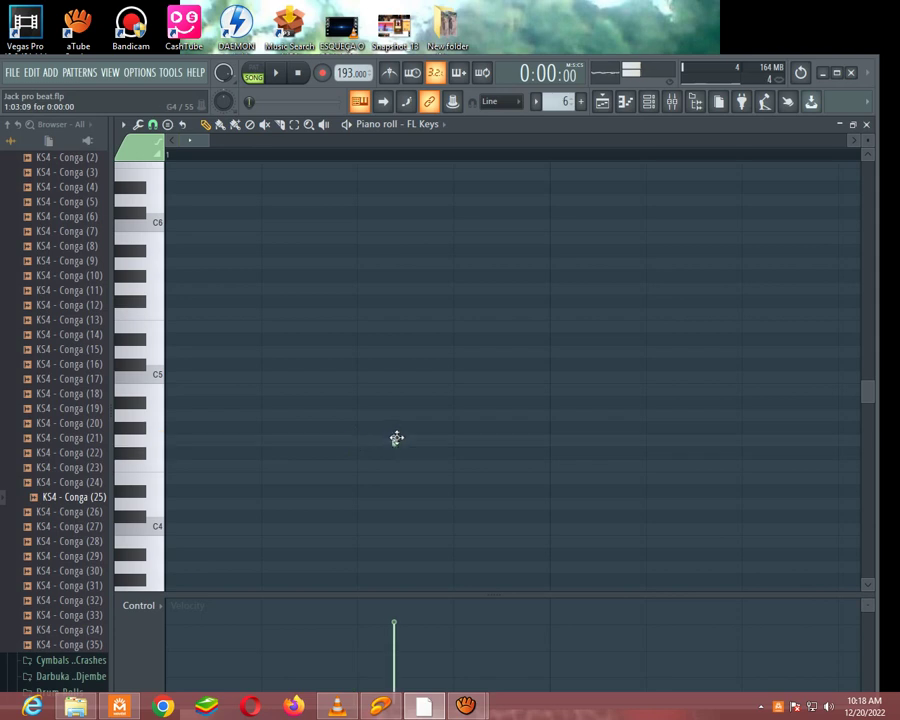
key(space)
click(152, 125)
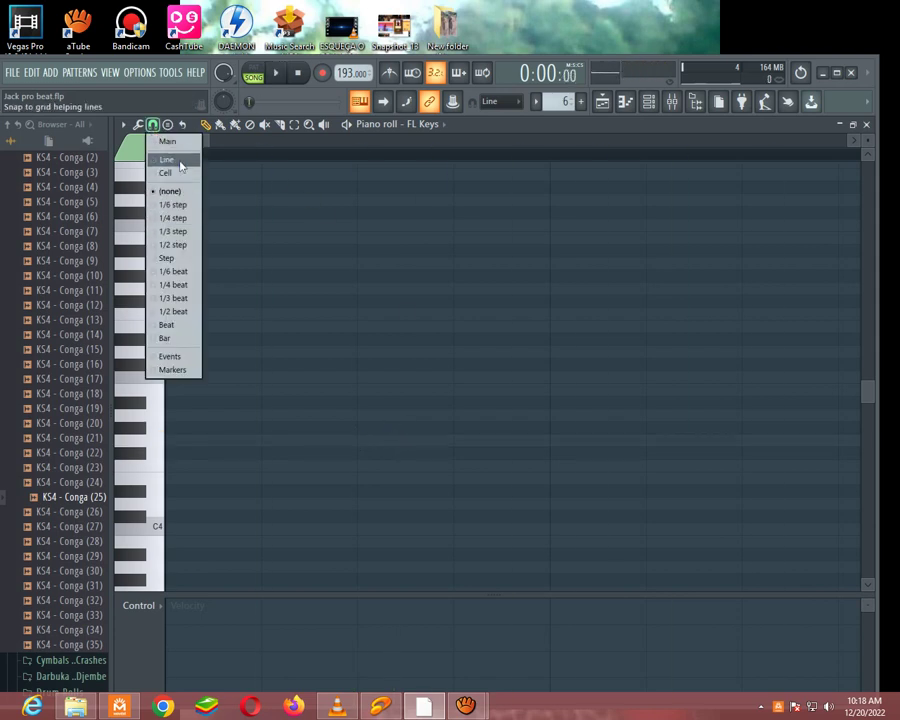
click(180, 161)
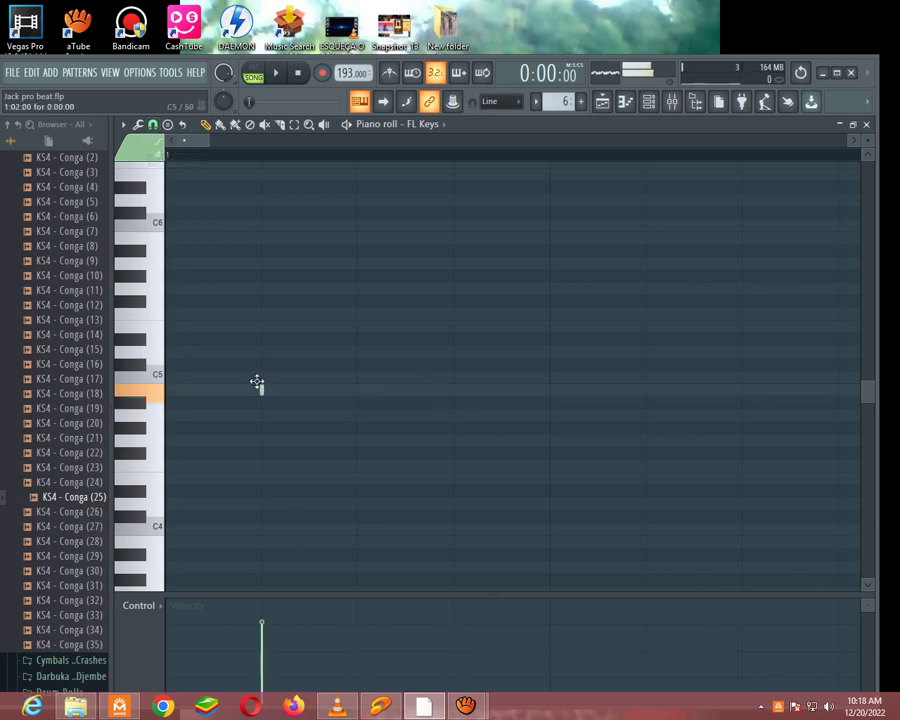
Step: Try out a lengthened F#4 note in bar 1 against the playing beat, and remove it
key(space)
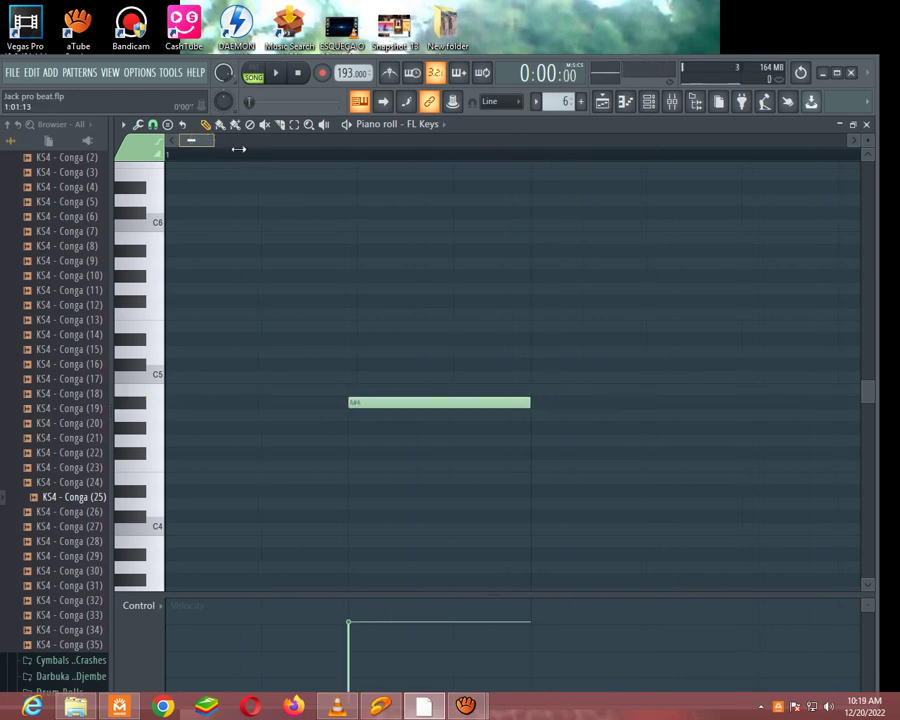
drag(205, 140, 566, 196)
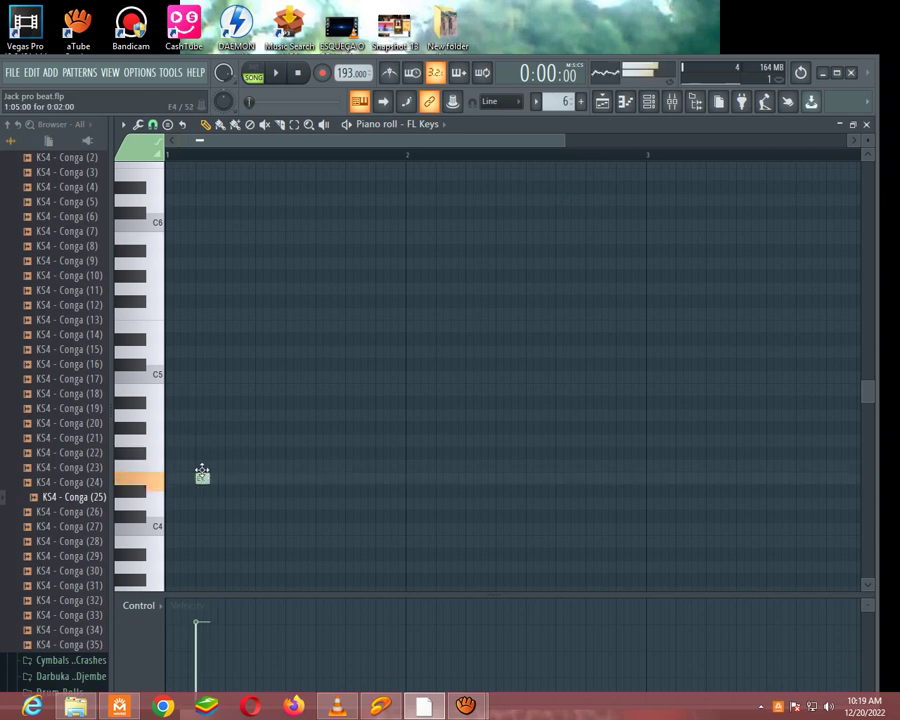
key(space)
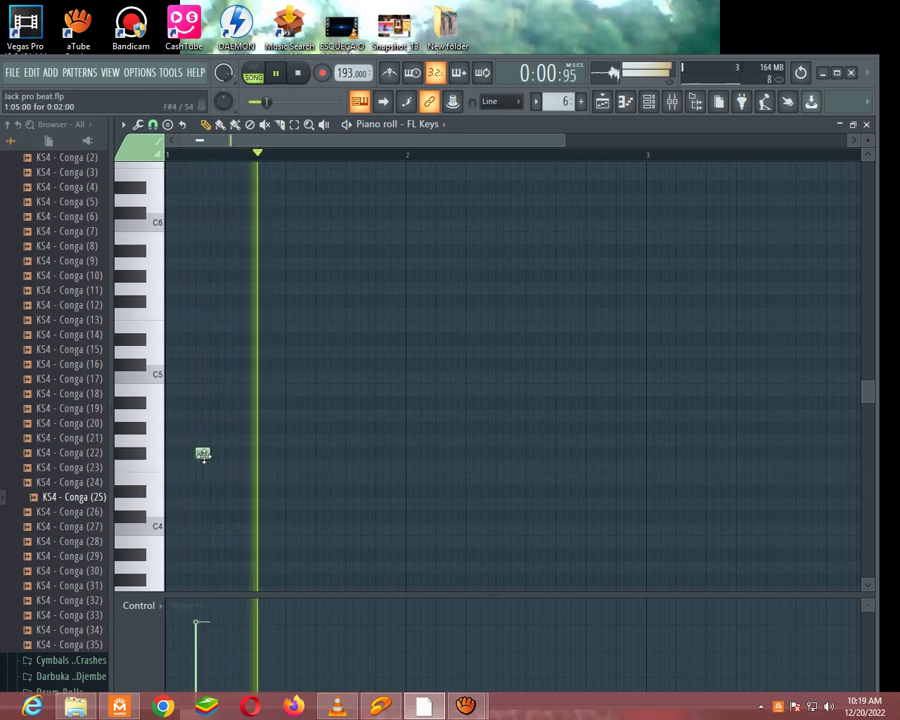
drag(208, 454, 291, 456)
key(space)
key(space)
right_click(224, 456)
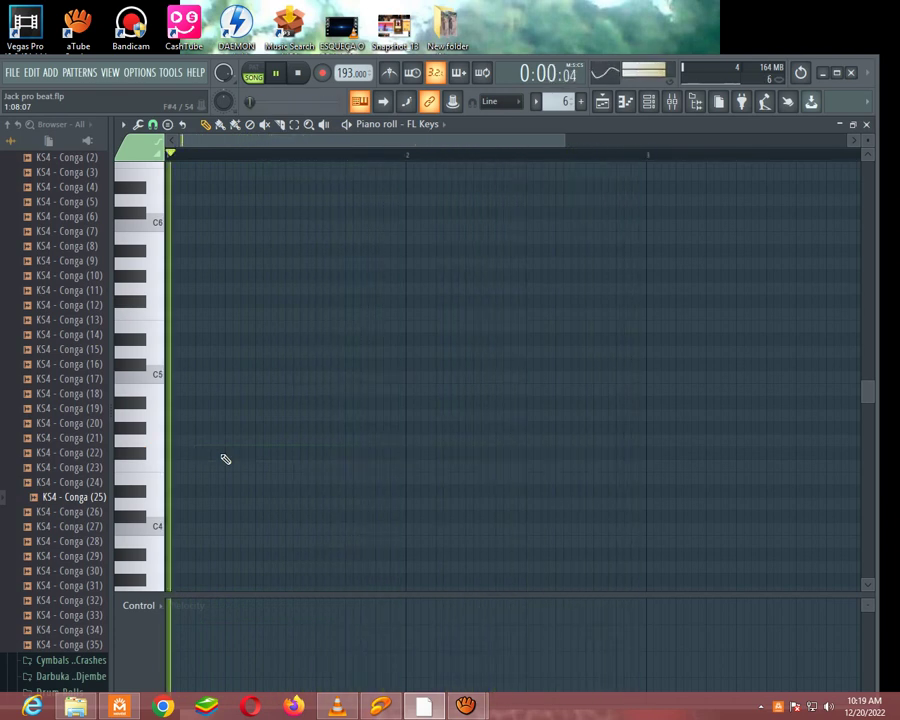
Step: Place a 13-step F#4 note at the start of bar 2 and try out a C#4 note near the end of that bar
click(418, 456)
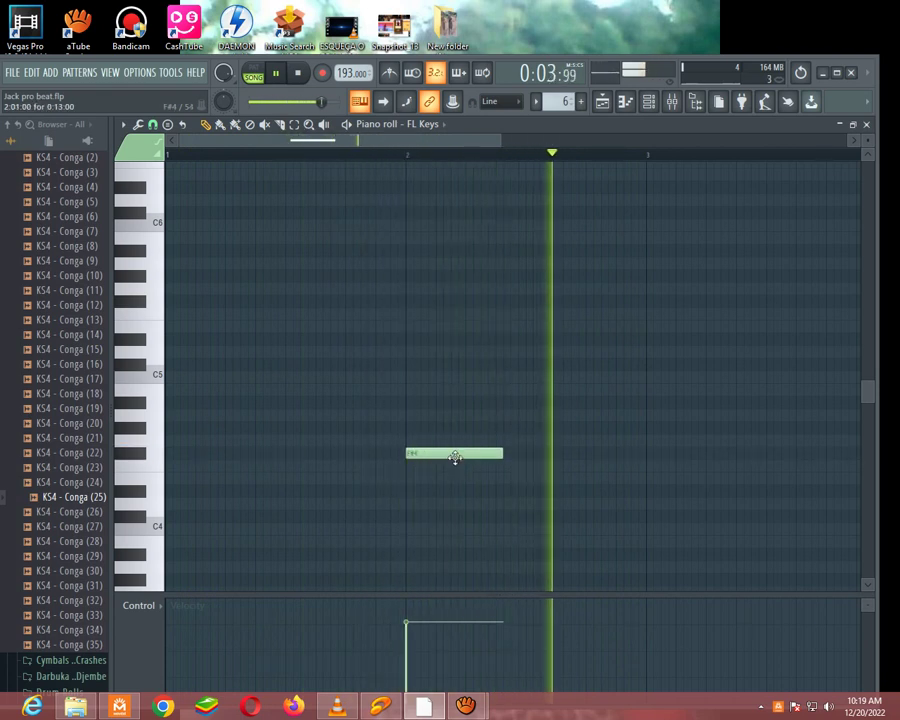
drag(580, 529, 581, 518)
key(space)
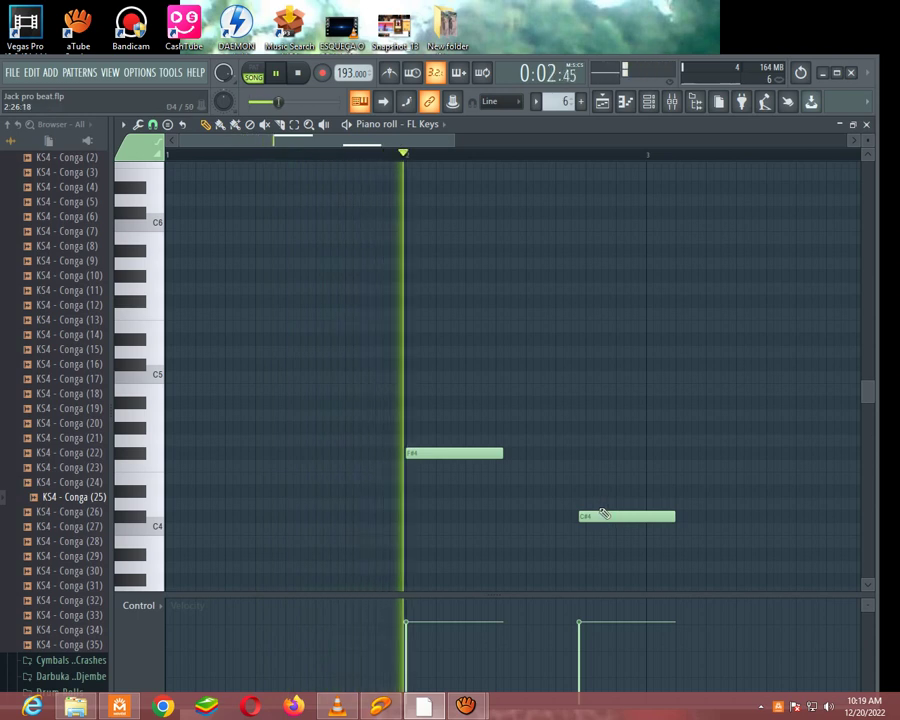
right_click(601, 521)
Step: Place a 13-step B3 note at the start of bar 1 and audition it with the beat
key(space)
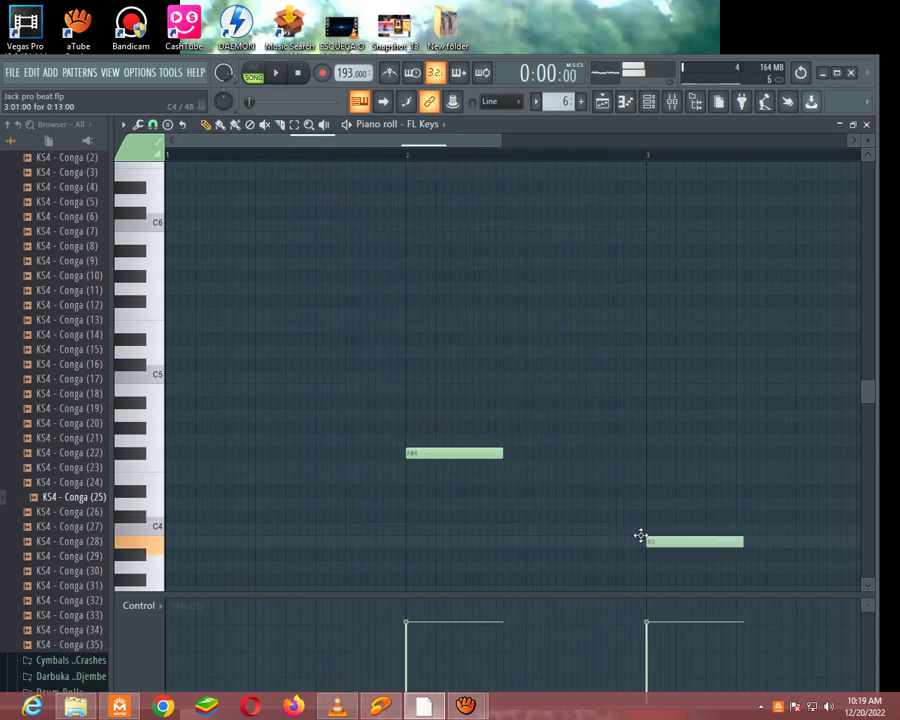
key(space)
drag(664, 542, 186, 554)
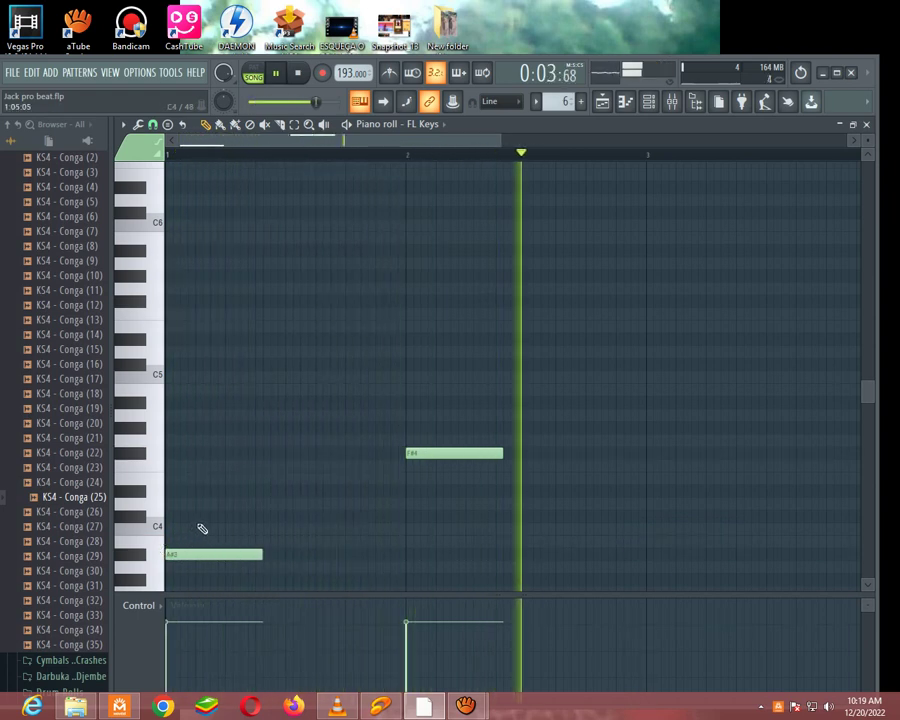
key(space)
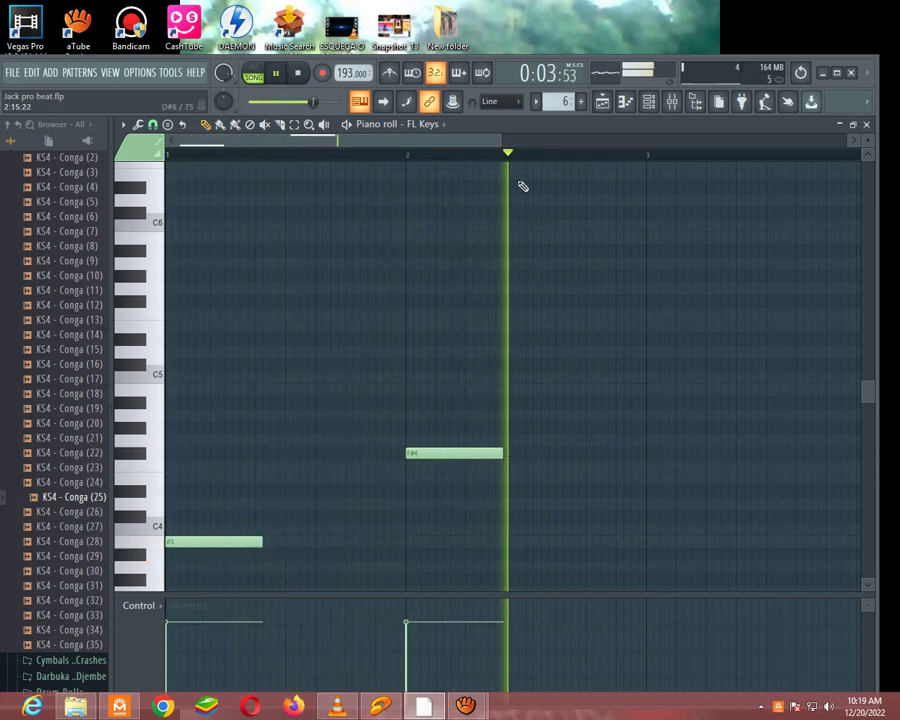
Step: Duplicate the Pattern 1 to Pattern 5 clips of bars 1 and 2 into bars 3 and 4 of the playlist
click(602, 101)
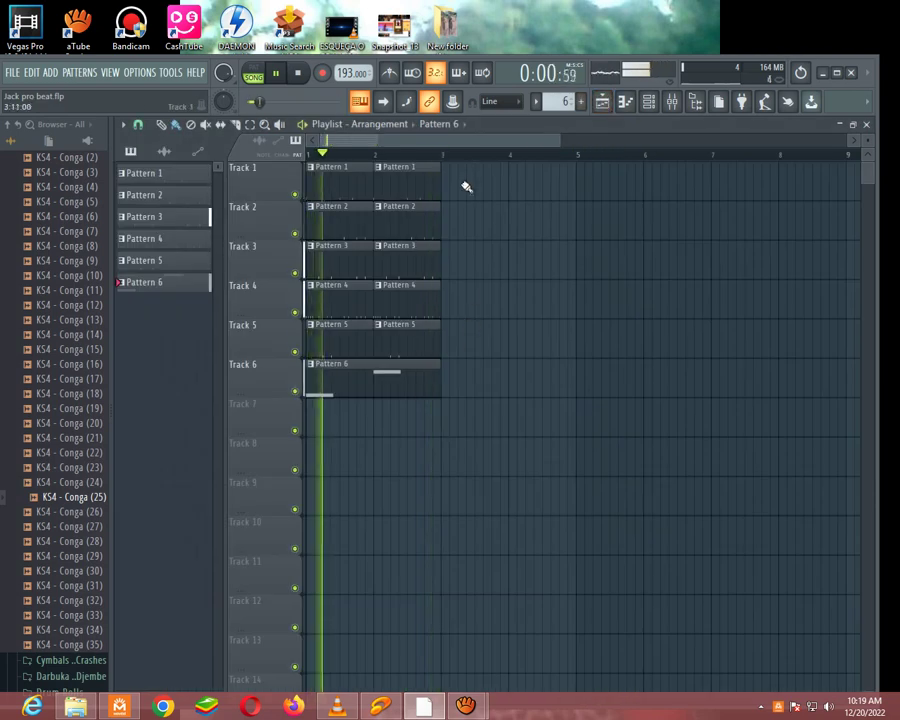
drag(454, 177, 306, 350)
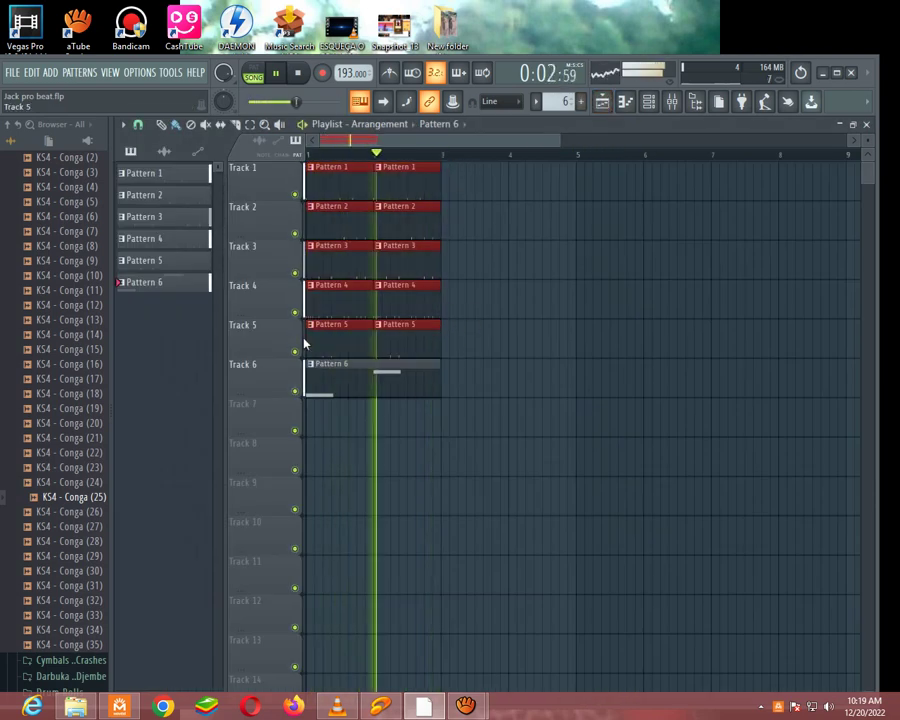
key(ctrl+b)
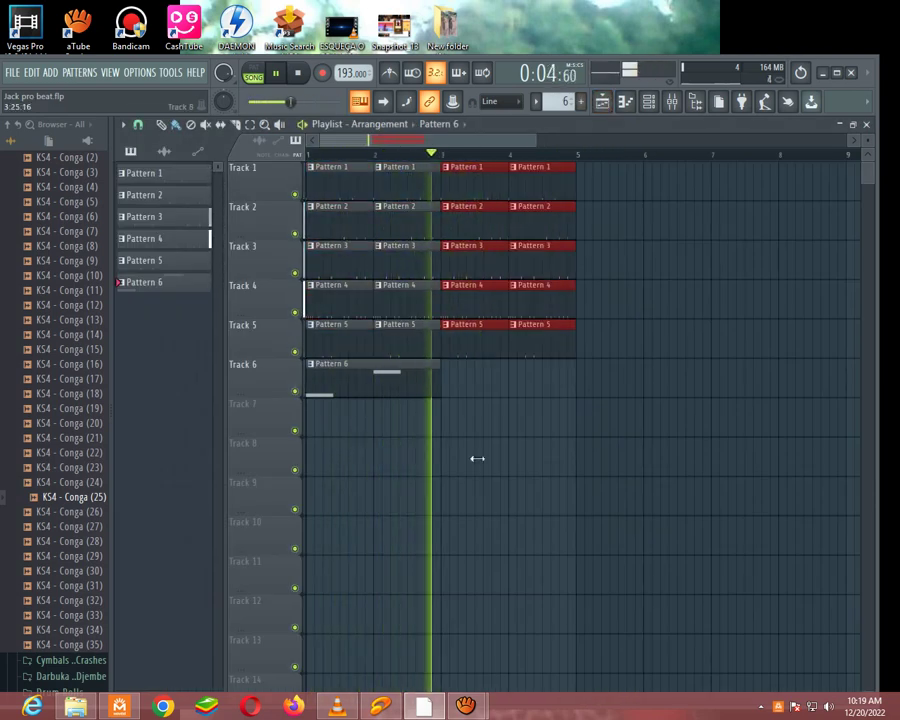
Step: In Pattern 6's FL Keys part, add 13-step notes C#4 at the start of bar 3 and F#4 at the start of bar 4
click(415, 390)
key(space)
double_click(396, 377)
key(space)
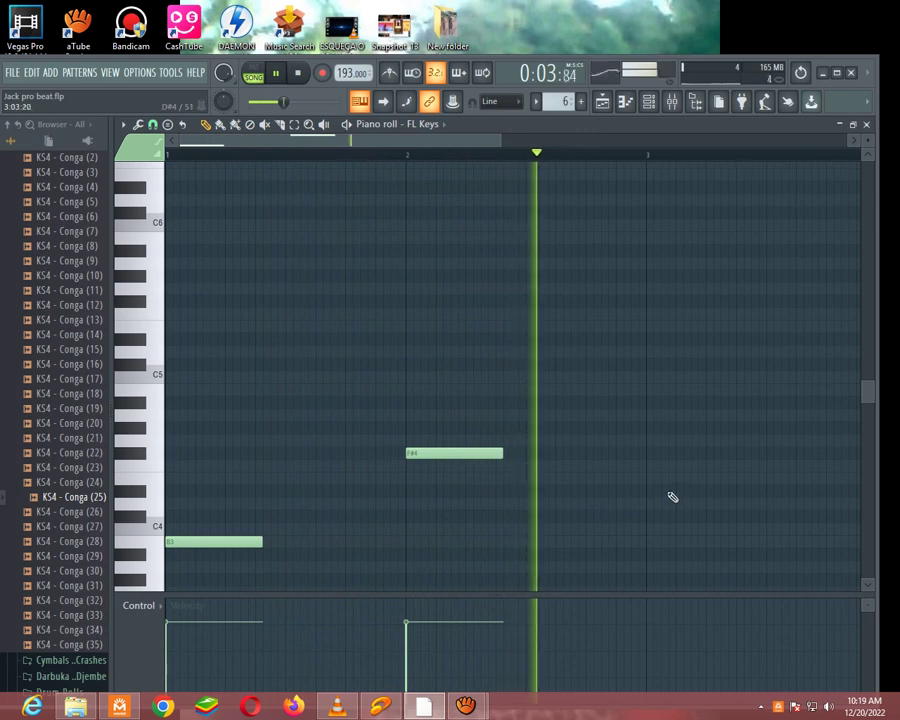
key(space)
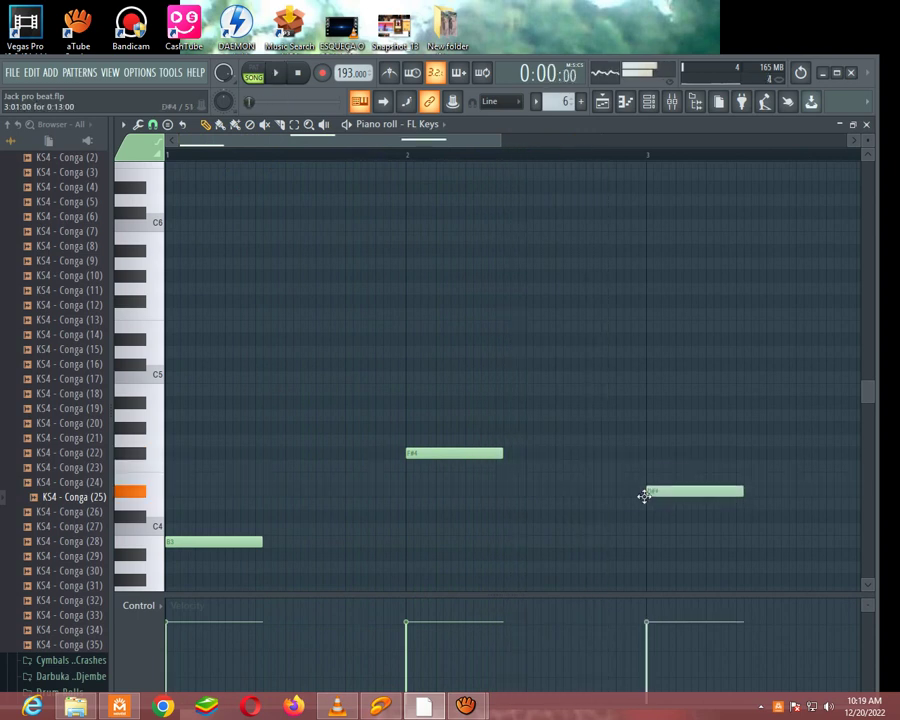
key(space)
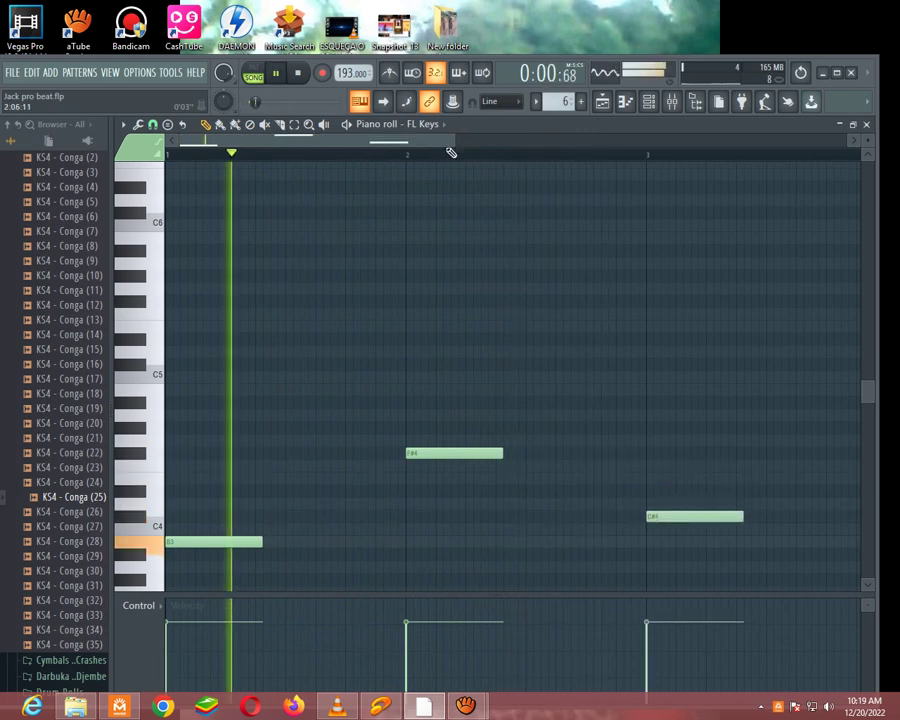
drag(456, 141, 574, 170)
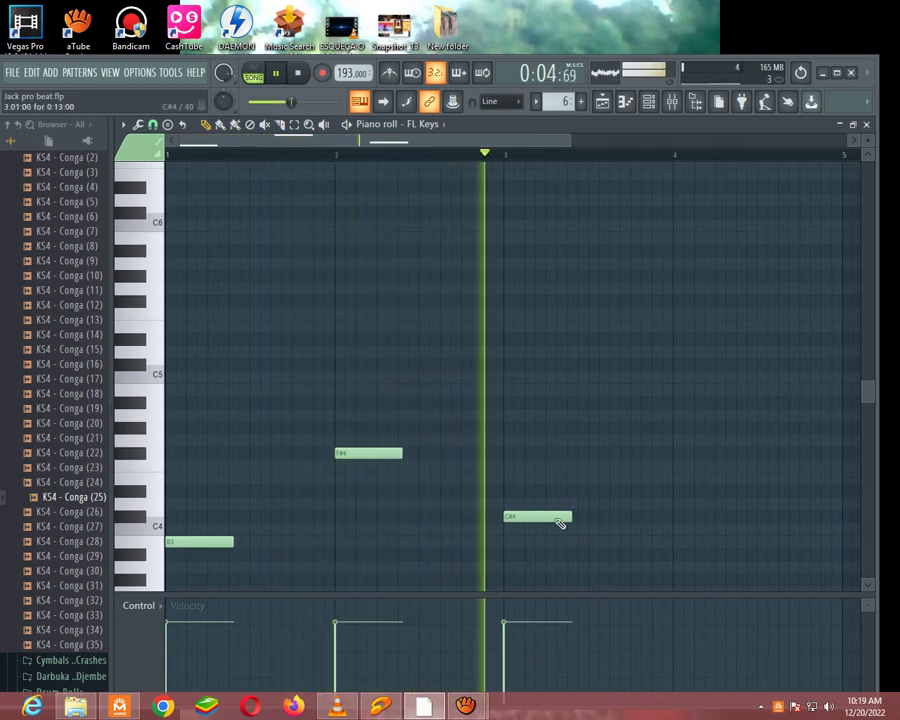
click(679, 455)
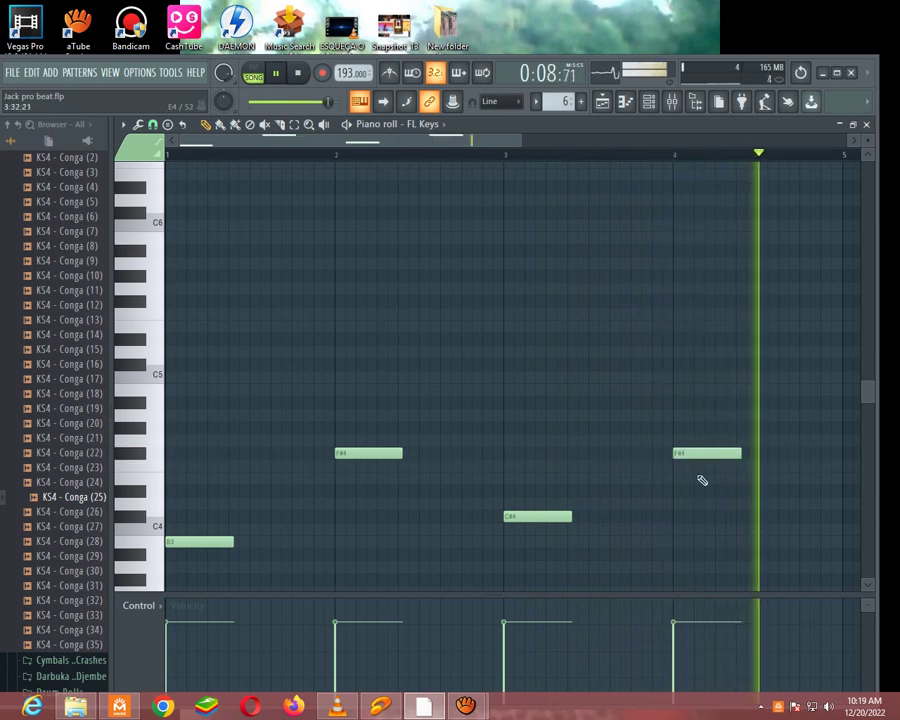
Step: Lengthen the B3, F#4, C#4 and F#4 notes so that each fills its full bar
drag(748, 398, 337, 542)
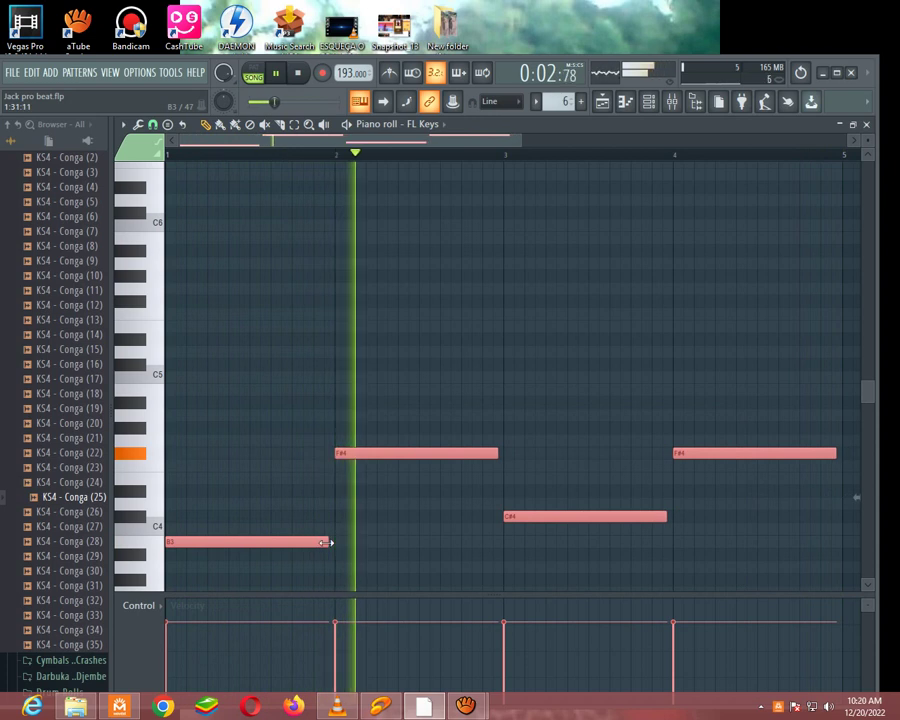
drag(483, 142, 338, 169)
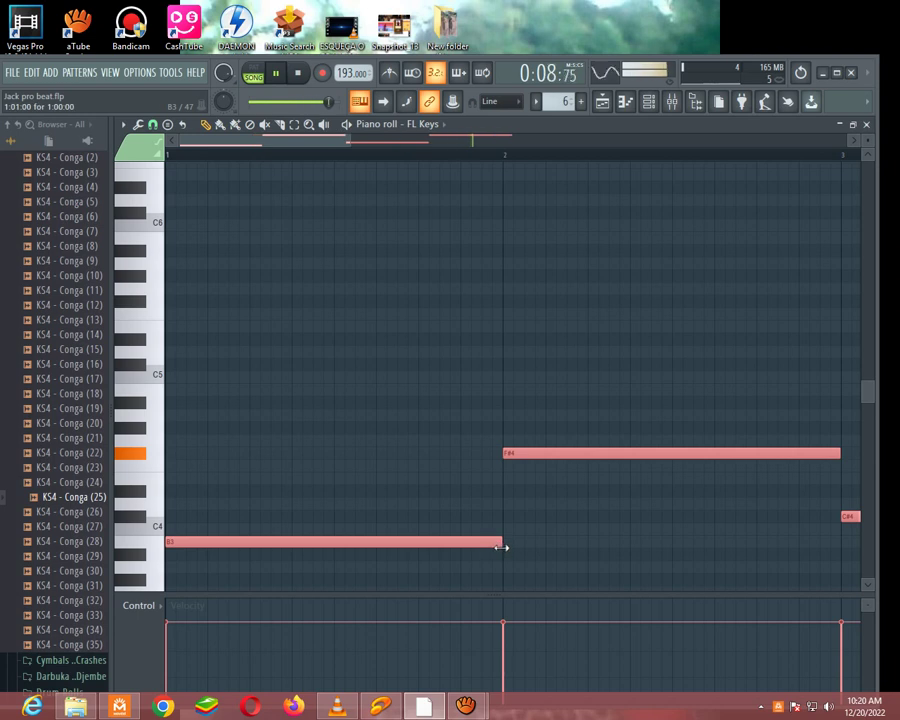
Step: Stack a major third and a fifth on each of the four root notes and raise all chords one octave
drag(301, 545, 201, 450)
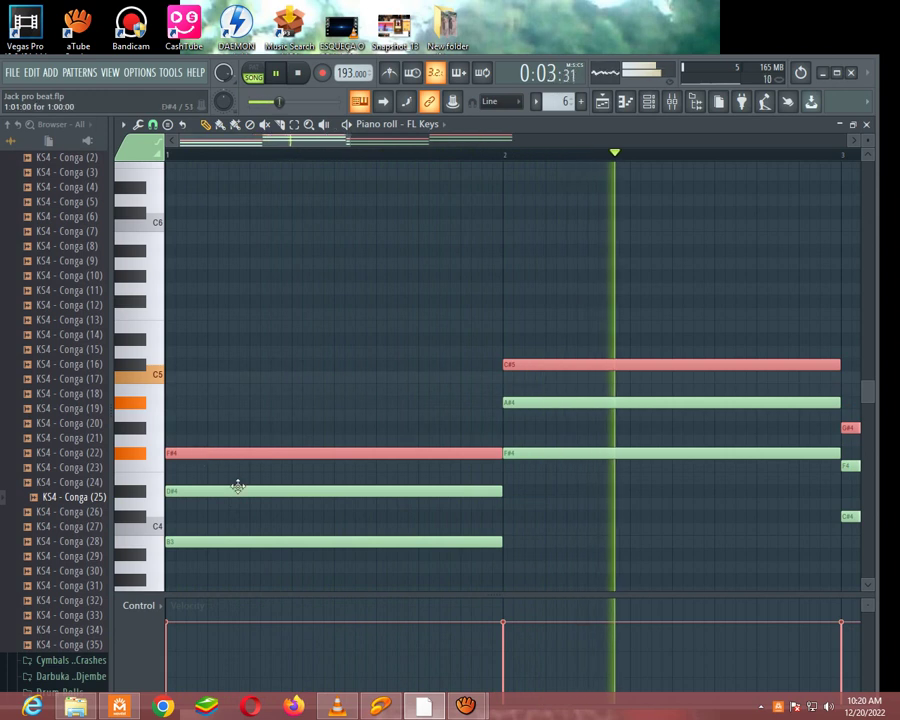
key(ctrl+a)
key(ctrl+Up)
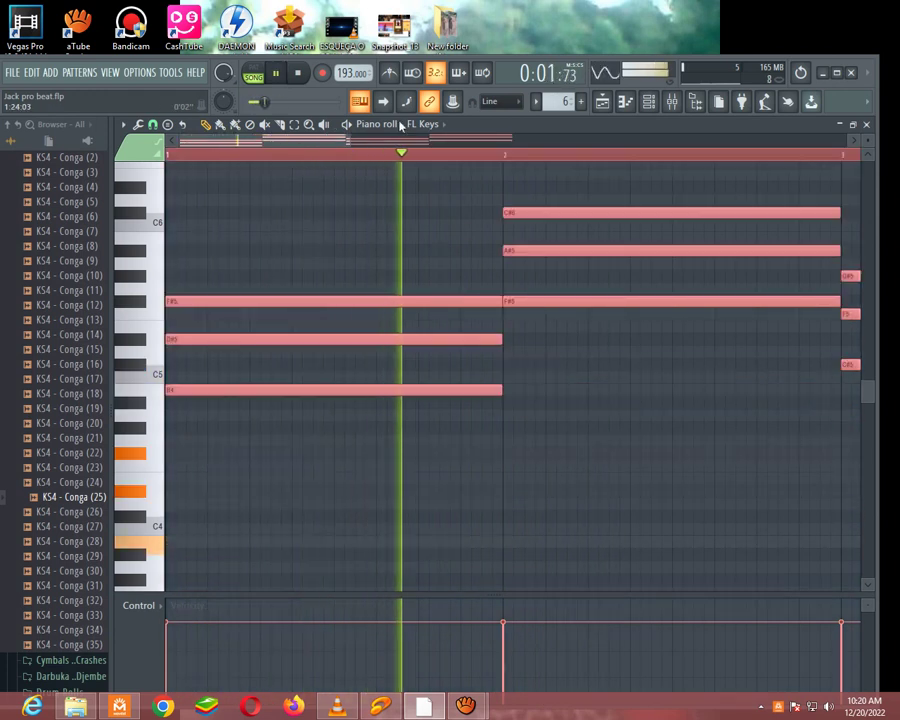
Step: Replace the FL Keys channel's instrument with the installed Purity VST generator
click(648, 103)
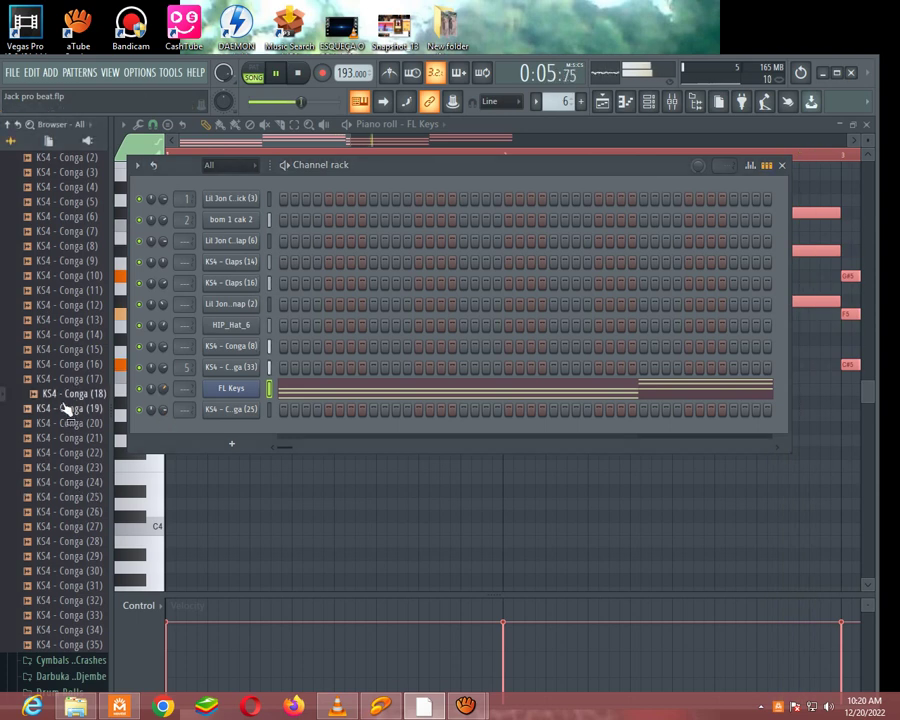
scroll(55, 330, up, 6)
click(27, 352)
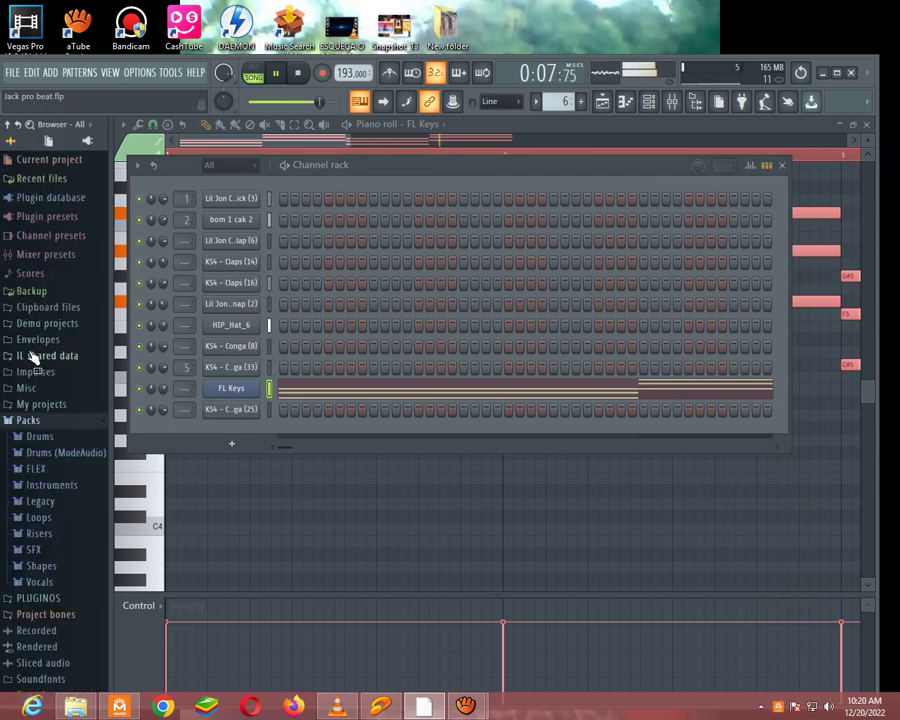
click(62, 198)
click(48, 249)
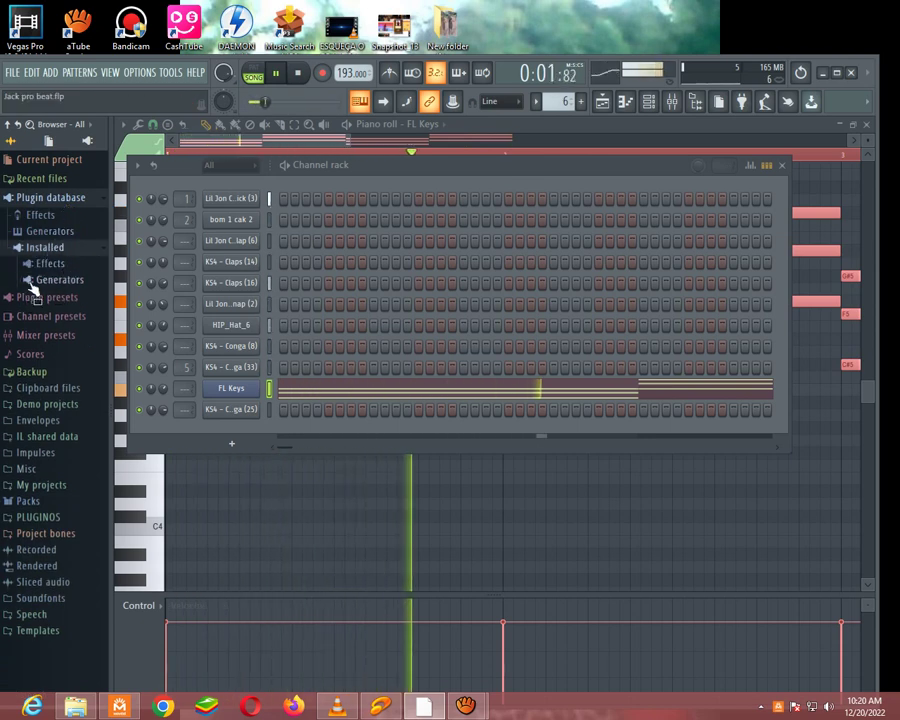
click(30, 281)
click(52, 329)
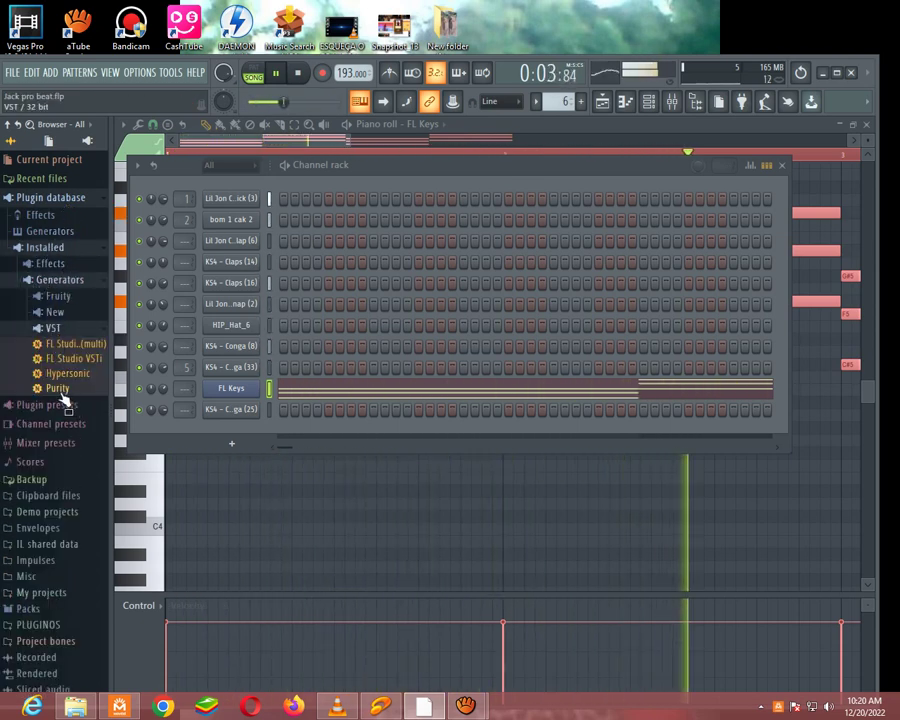
drag(67, 408, 243, 400)
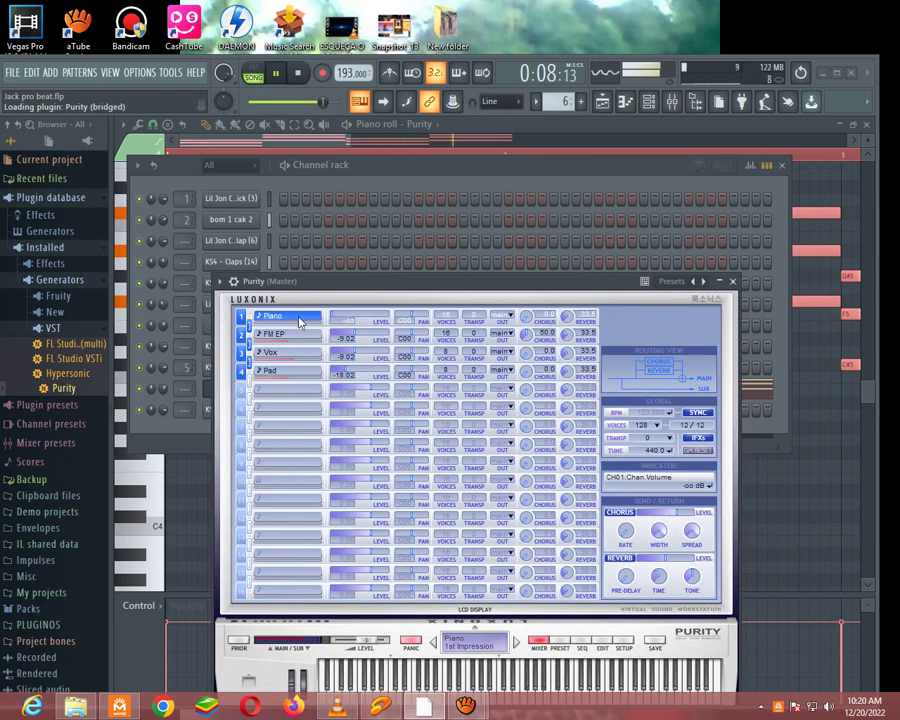
click(734, 282)
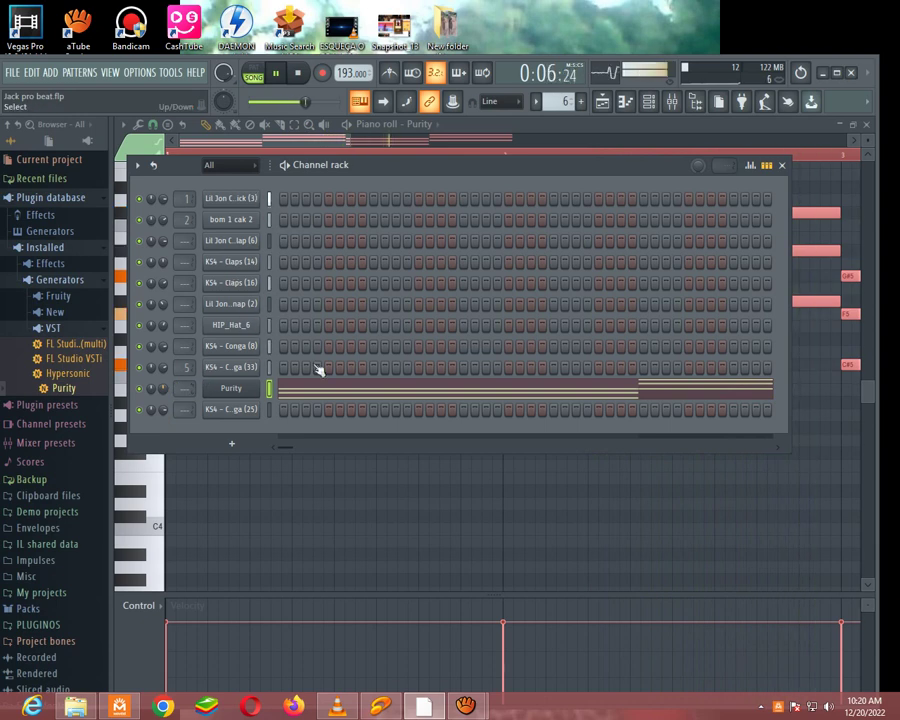
Step: In Purity's piano roll, lower the bar 2 chord one octave to F#4, A#4 and C#5
click(323, 397)
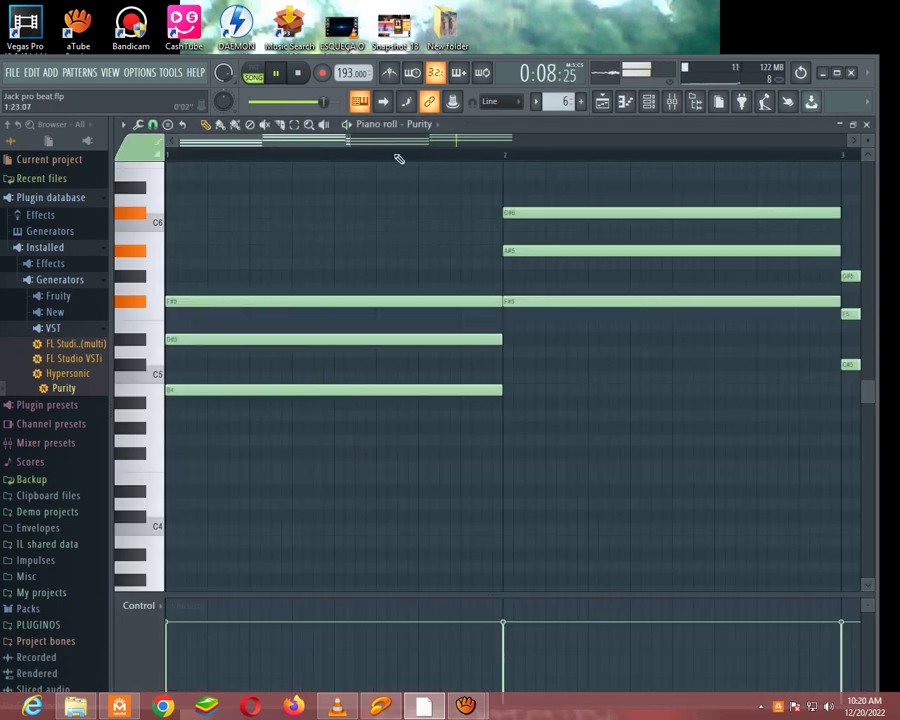
drag(345, 141, 510, 141)
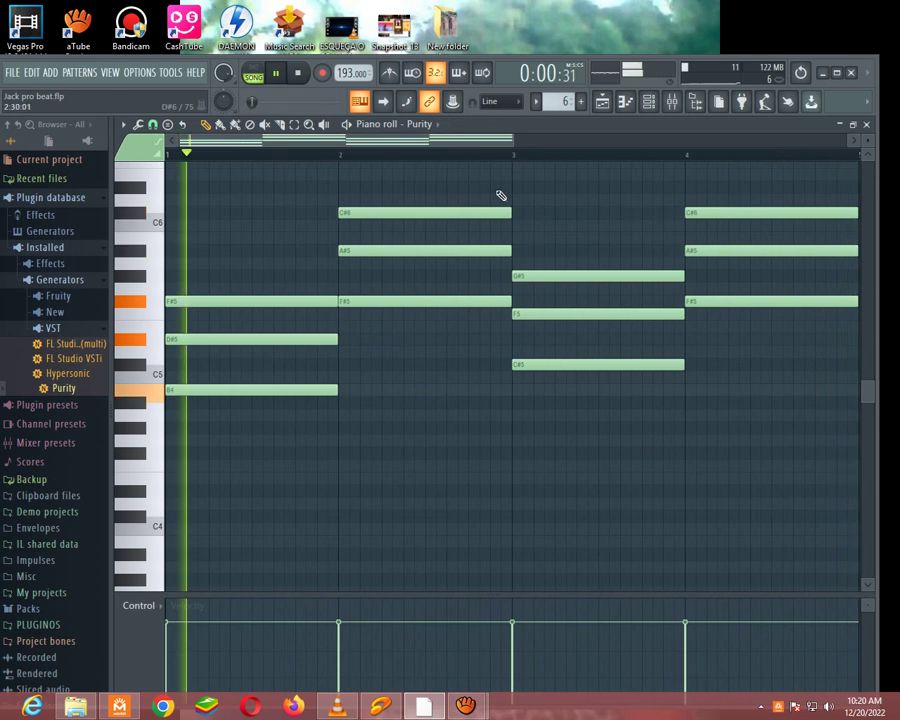
drag(408, 186, 380, 378)
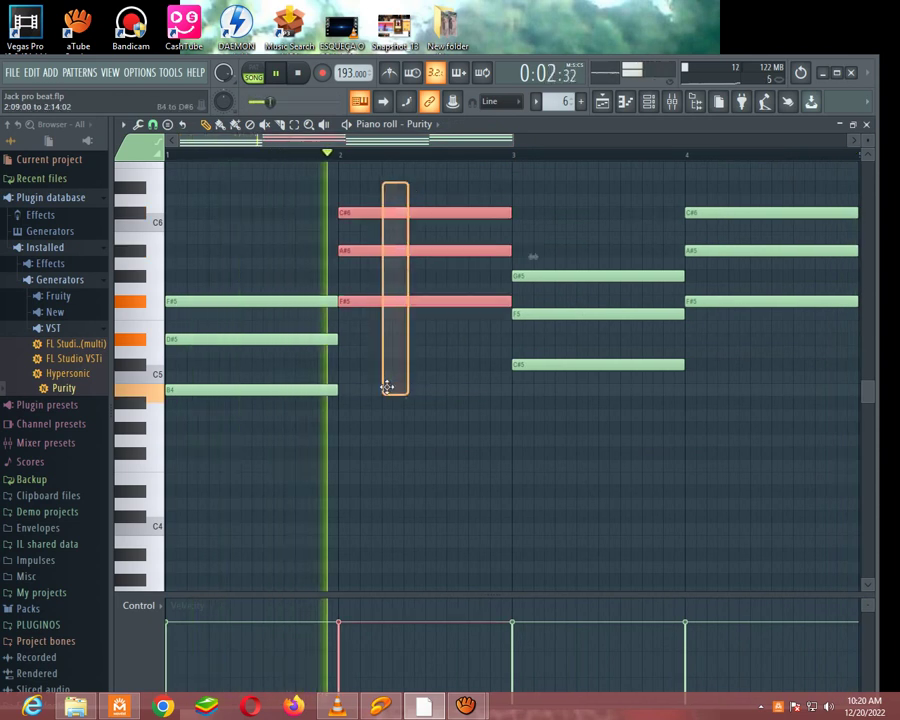
key(ctrl+Down)
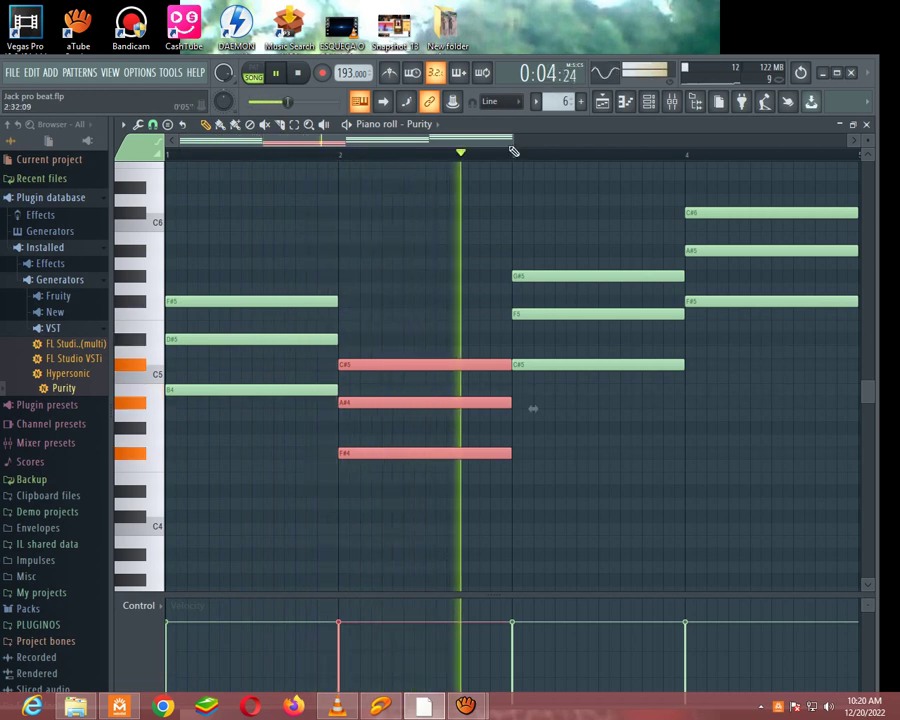
Step: Lower the bar 4 chord to B4, D#5 and F#5 and listen to it with the beat
drag(511, 147, 632, 152)
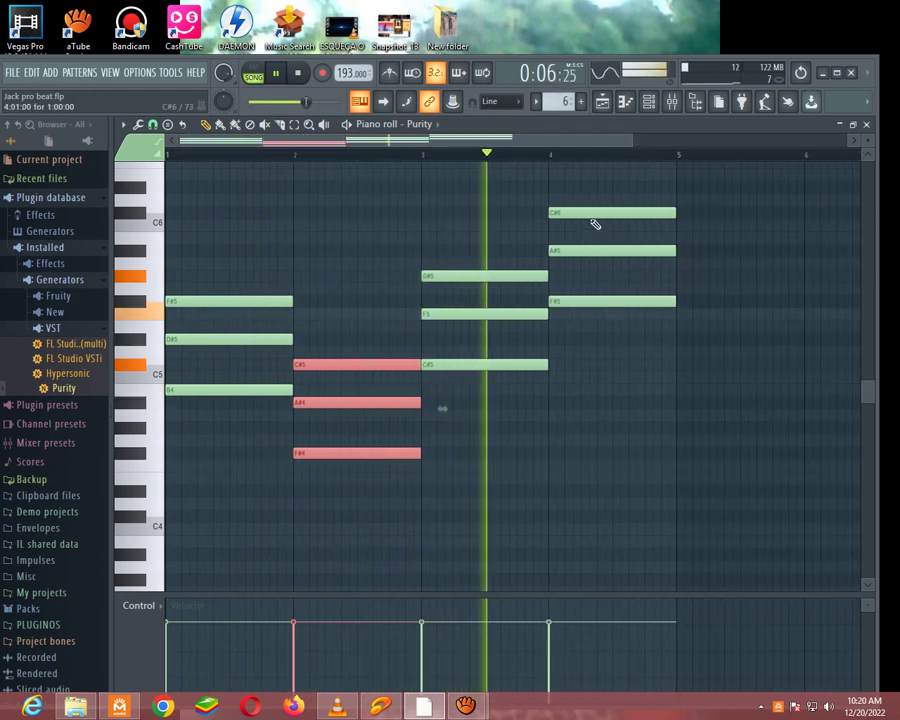
drag(600, 180, 565, 392)
key(space)
key(space)
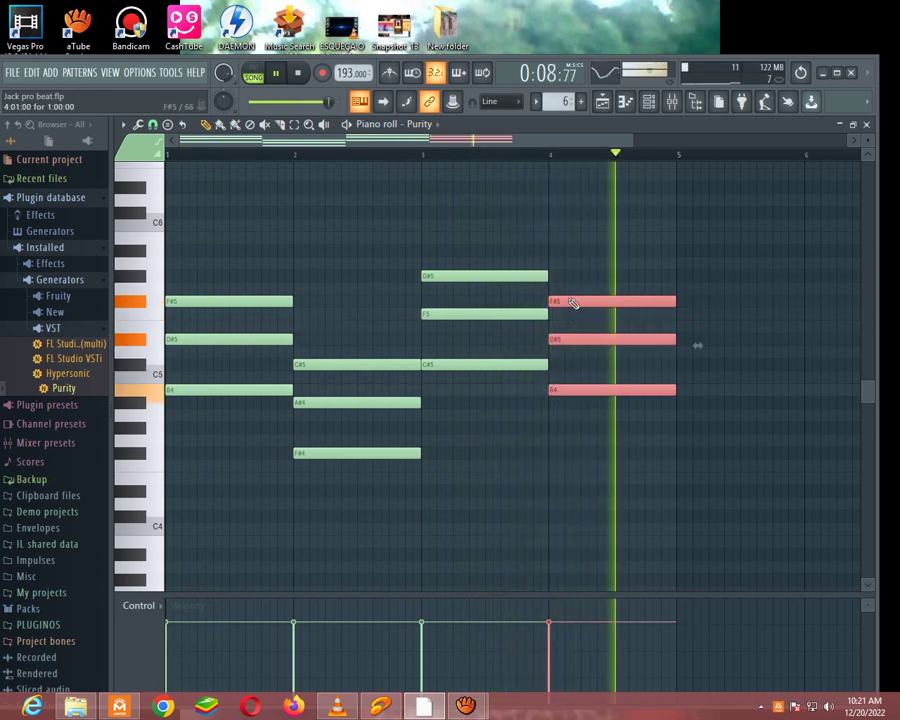
Step: Save the project under its current name and bring up the channel rack
click(12, 72)
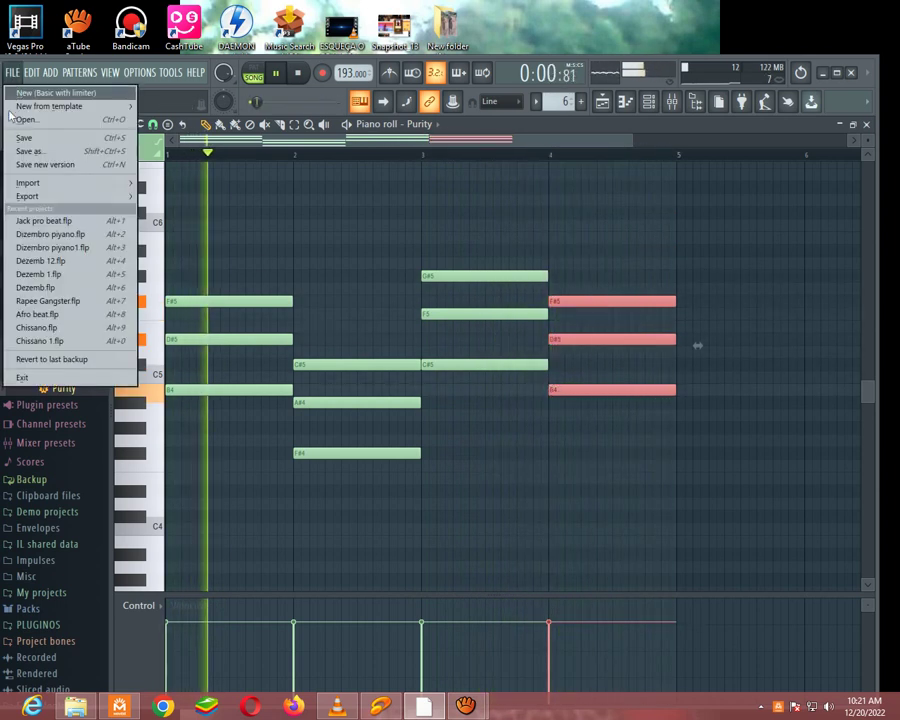
click(29, 139)
click(652, 106)
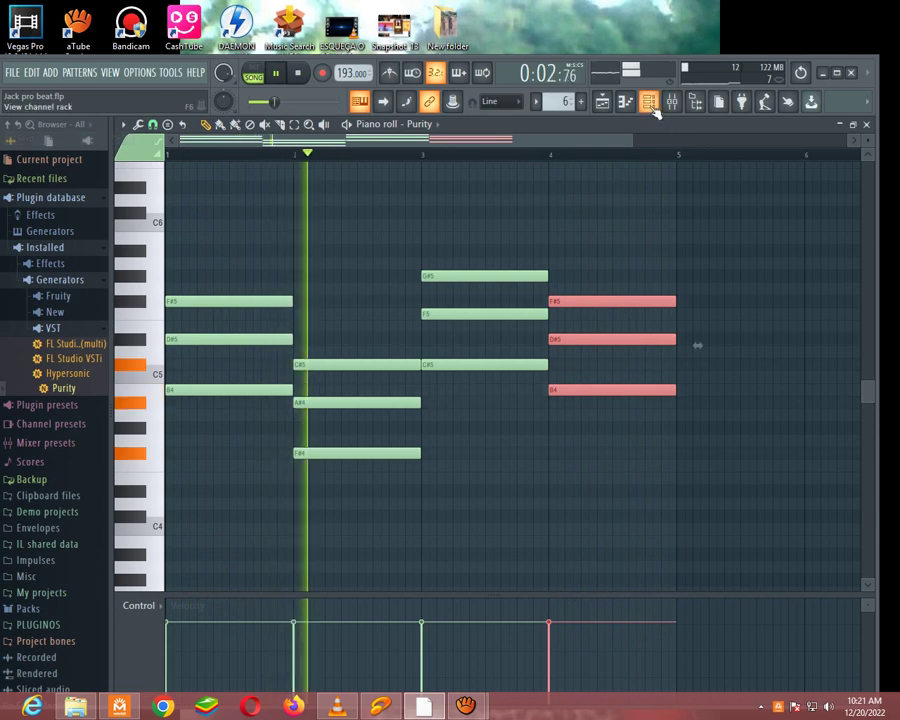
click(650, 104)
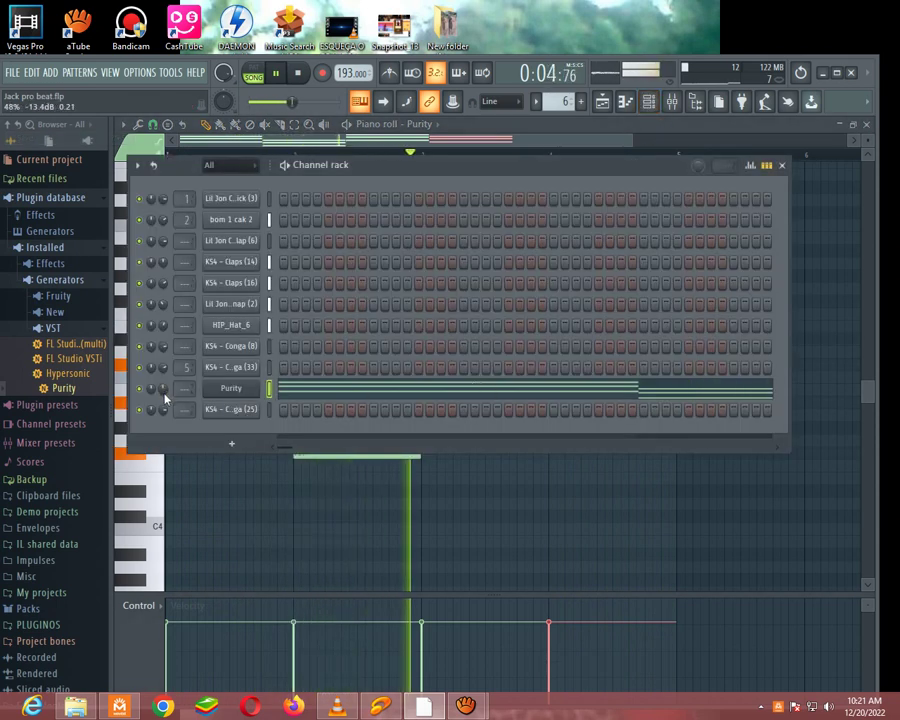
click(13, 73)
click(24, 139)
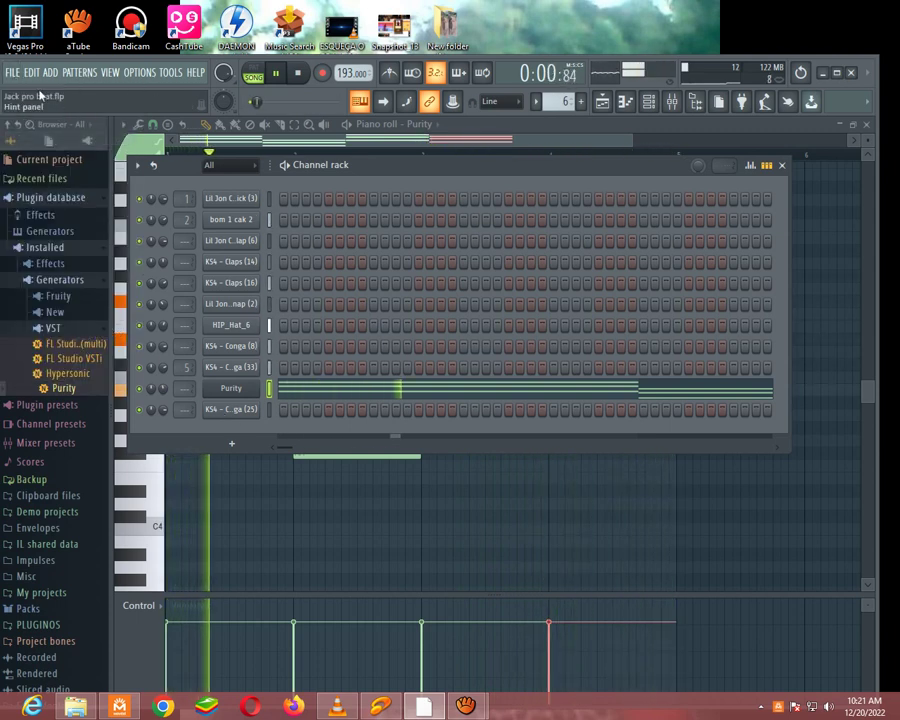
click(13, 73)
click(22, 139)
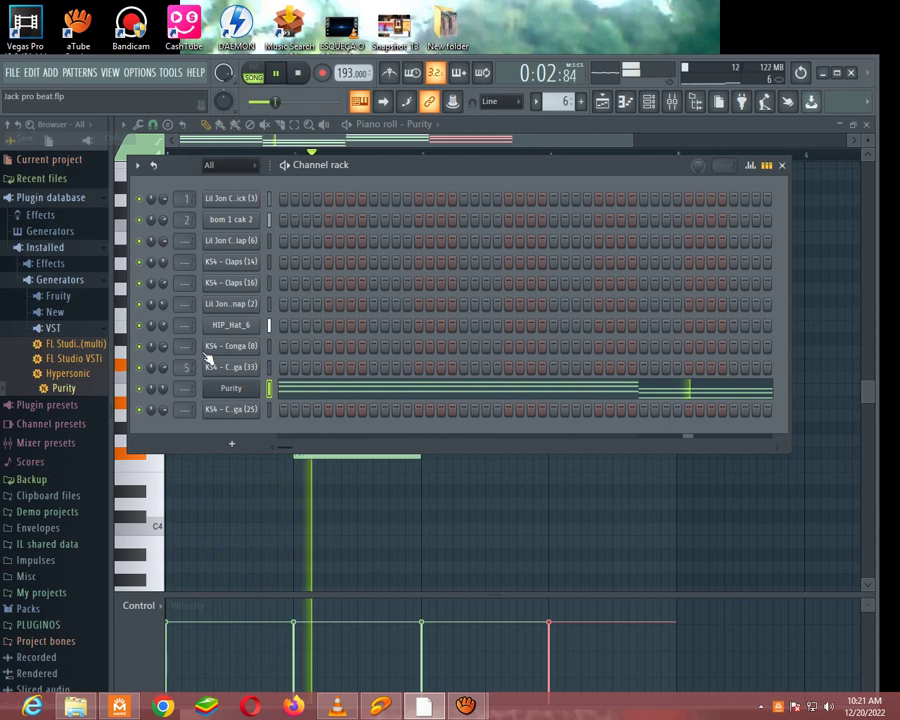
click(14, 74)
click(27, 140)
Step: Copy the Purity channel's chord notes and add a second Purity instance as a new channel below the last one
right_click(240, 395)
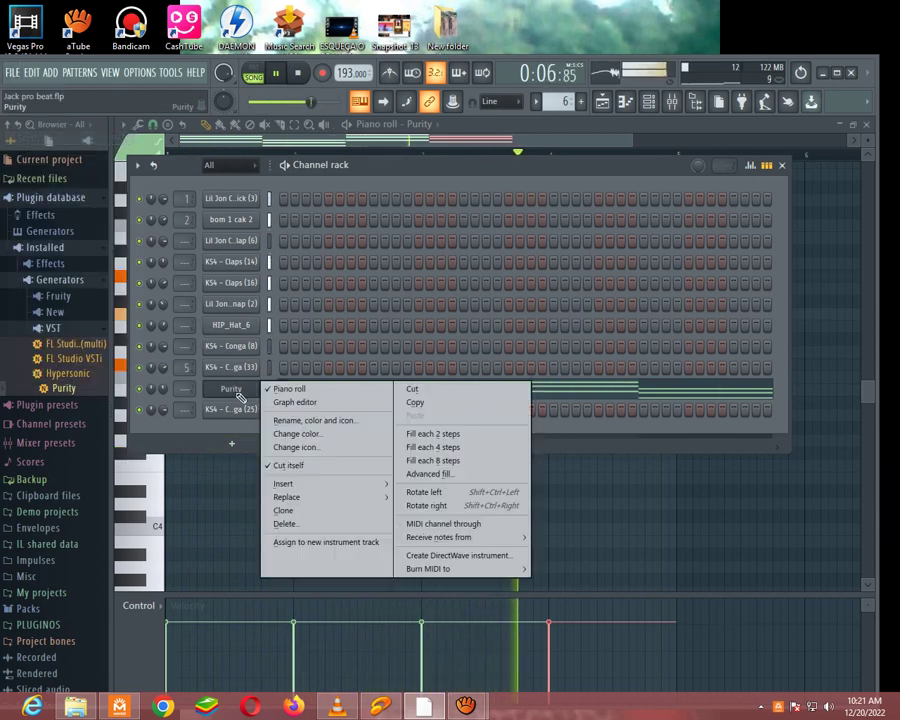
click(424, 404)
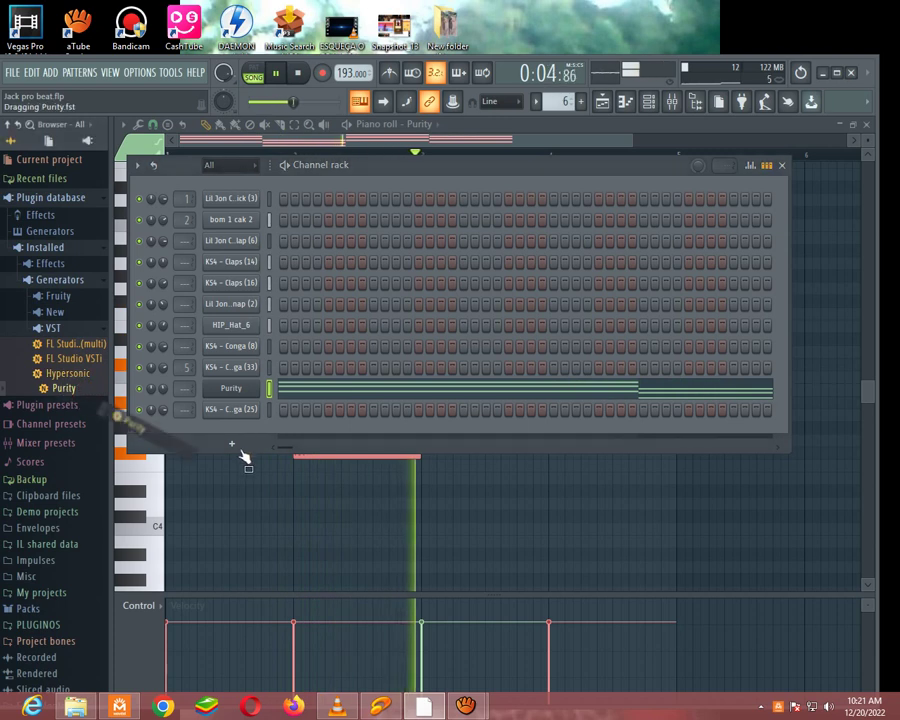
drag(225, 440, 226, 441)
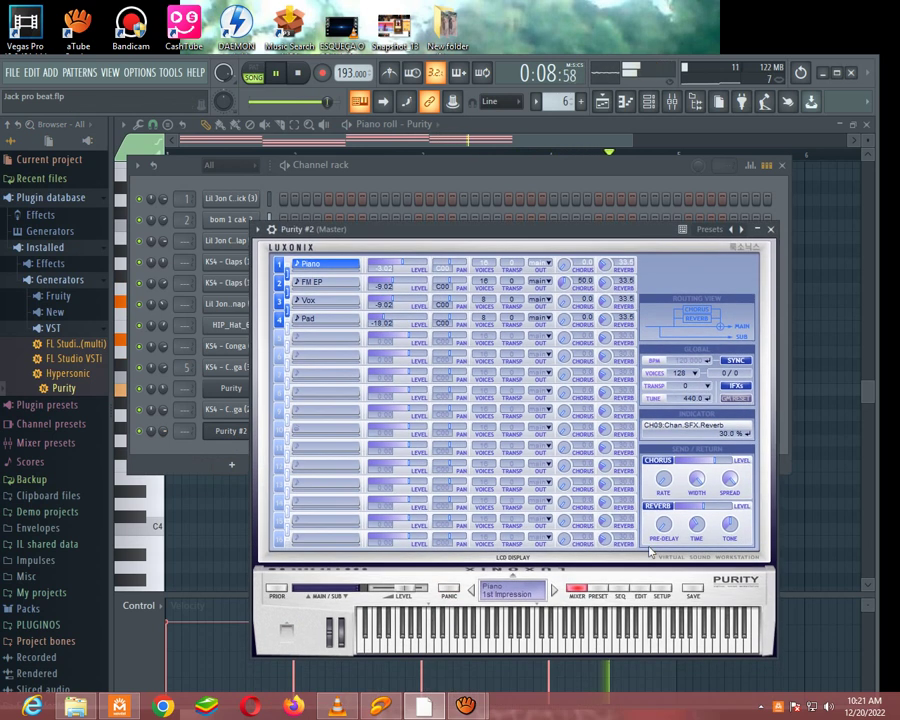
click(600, 591)
click(770, 230)
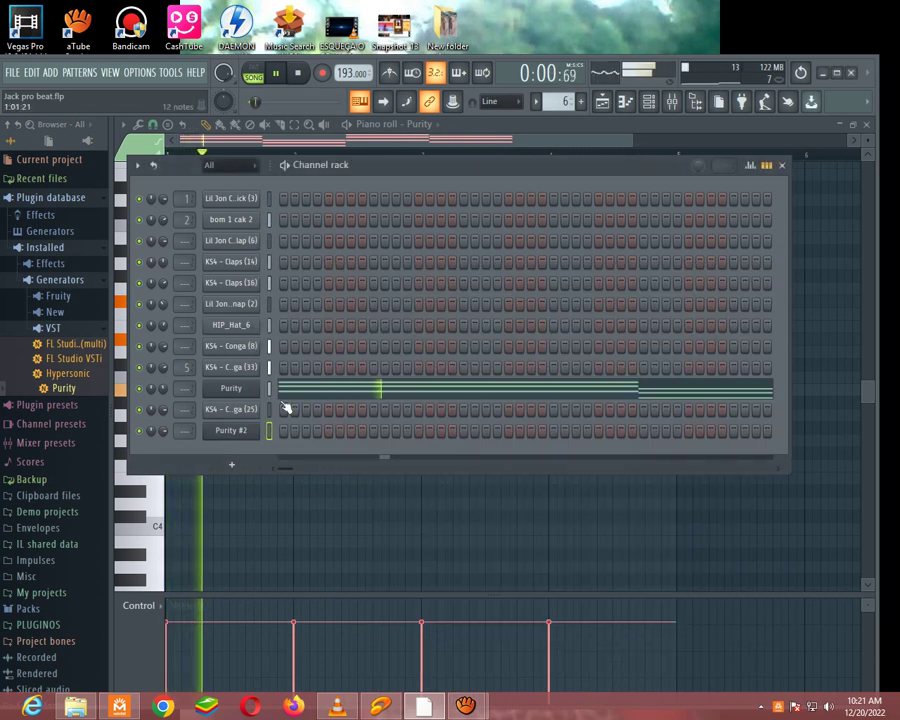
Step: Switch to the empty Pattern 7 and place it at bar 1 on Track 7 of the playlist
drag(565, 101, 558, 91)
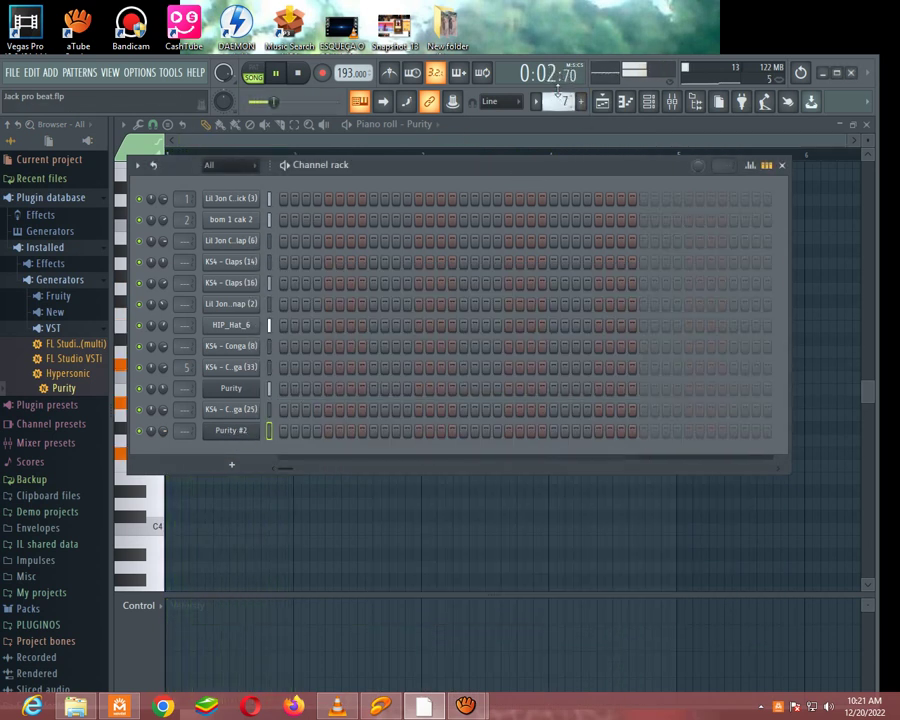
click(603, 104)
click(352, 423)
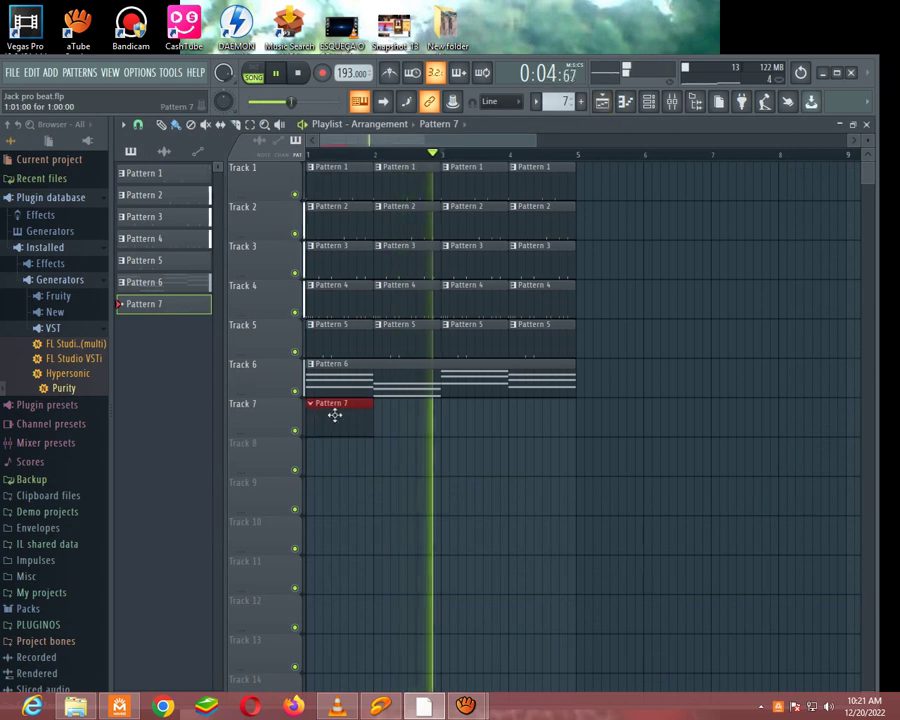
Step: Paste the copied chords into the Purity #2 channel of Pattern 7 and open its piano roll
key(F6)
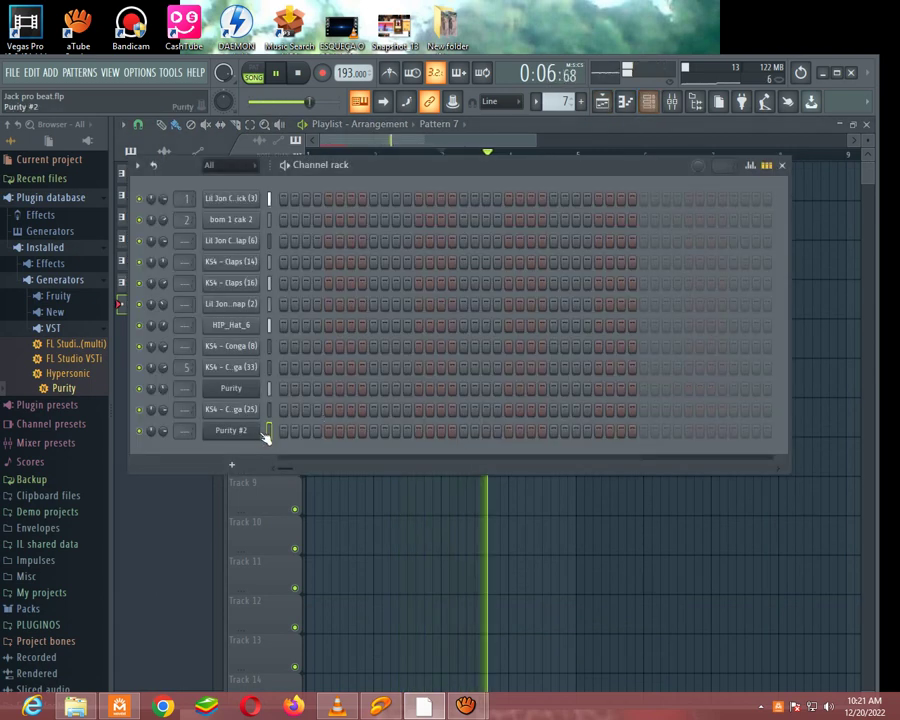
right_click(258, 428)
click(413, 459)
click(312, 428)
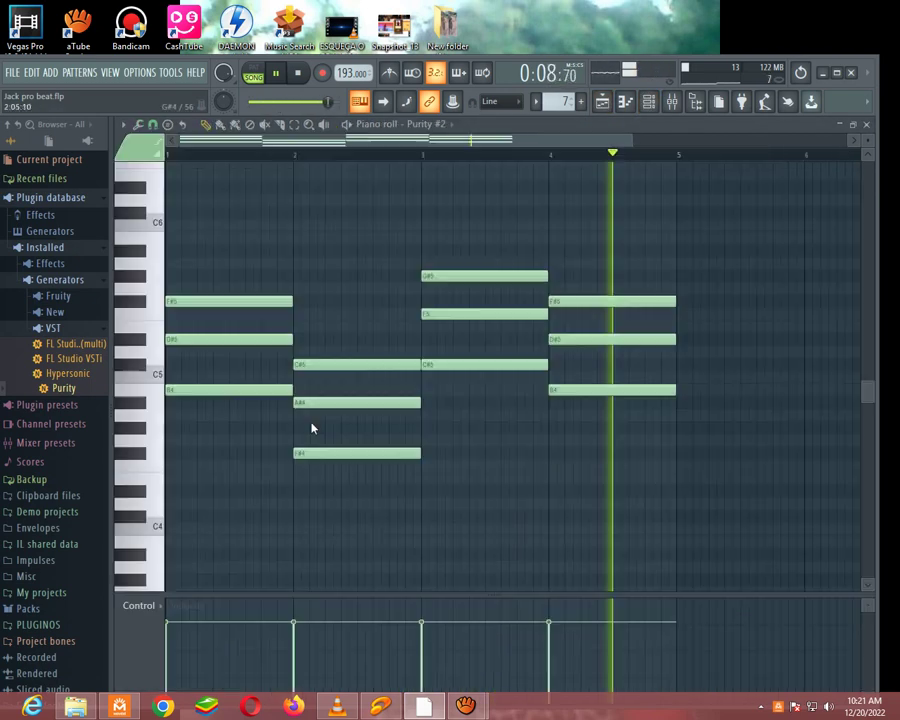
Step: Delete the two upper notes of each chord, keeping only the roots B4, F#4, C#5 and B4
right_click(241, 302)
right_click(268, 339)
right_click(304, 365)
right_click(319, 402)
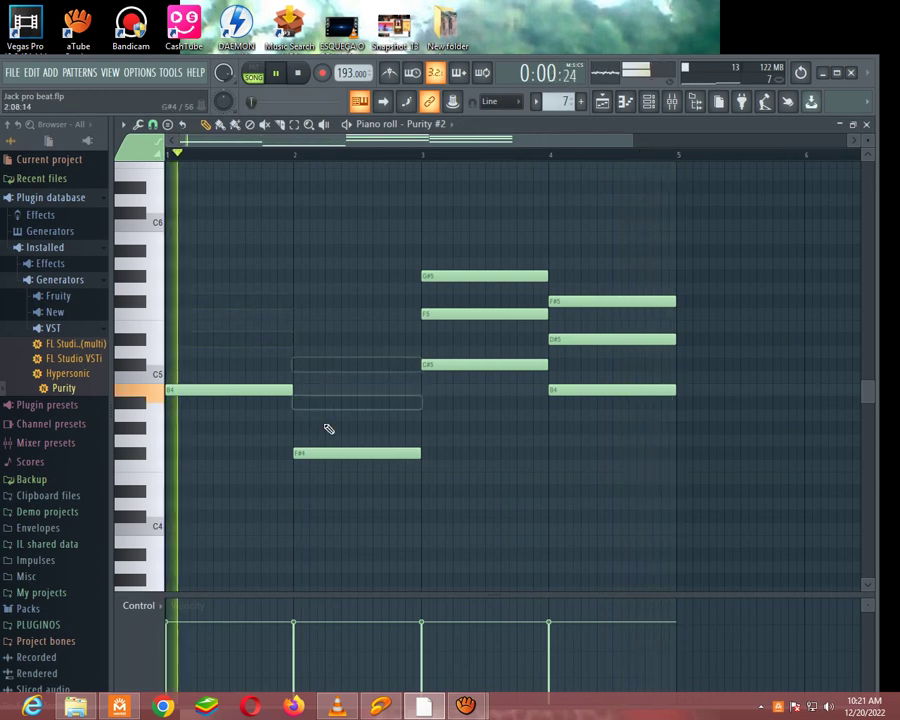
right_click(470, 313)
right_click(480, 275)
right_click(600, 300)
right_click(600, 339)
Step: Audition Brass presets in Purity #2 and load the Bass Guitar preset E Bass 03 in its first slot
click(648, 101)
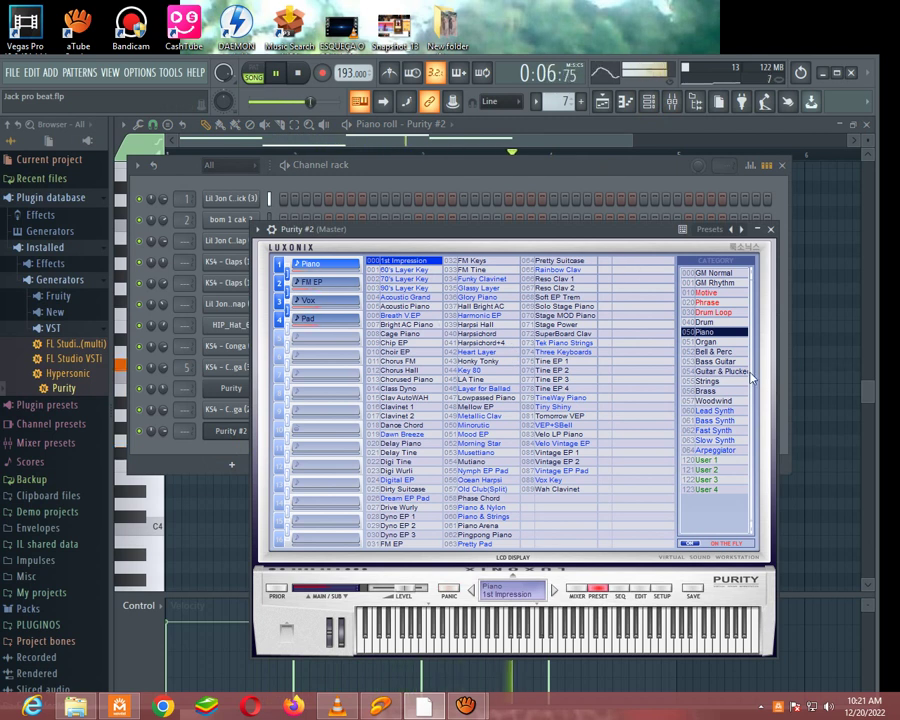
click(706, 392)
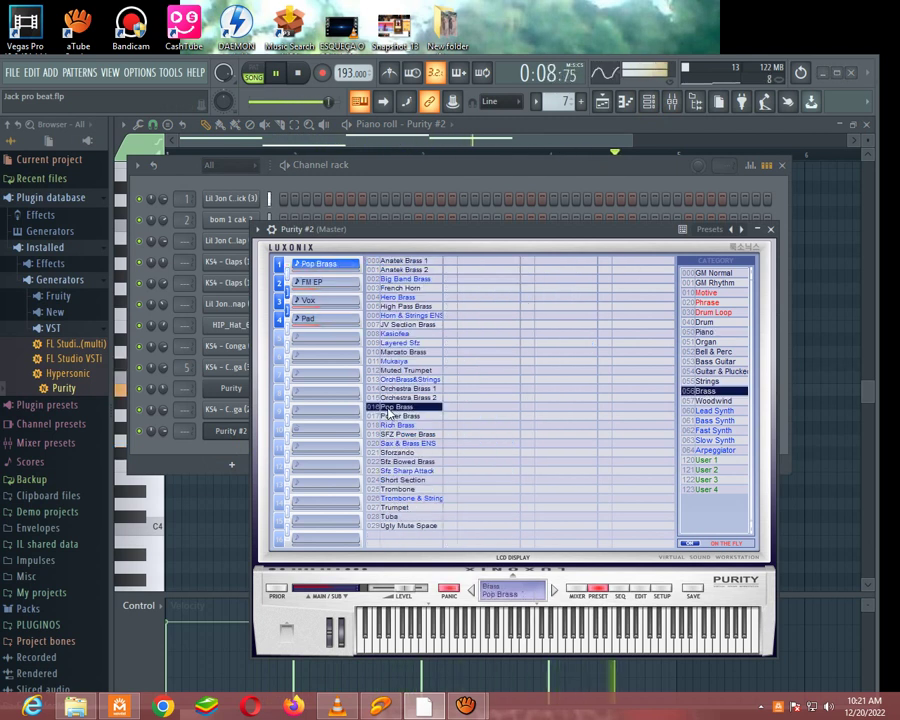
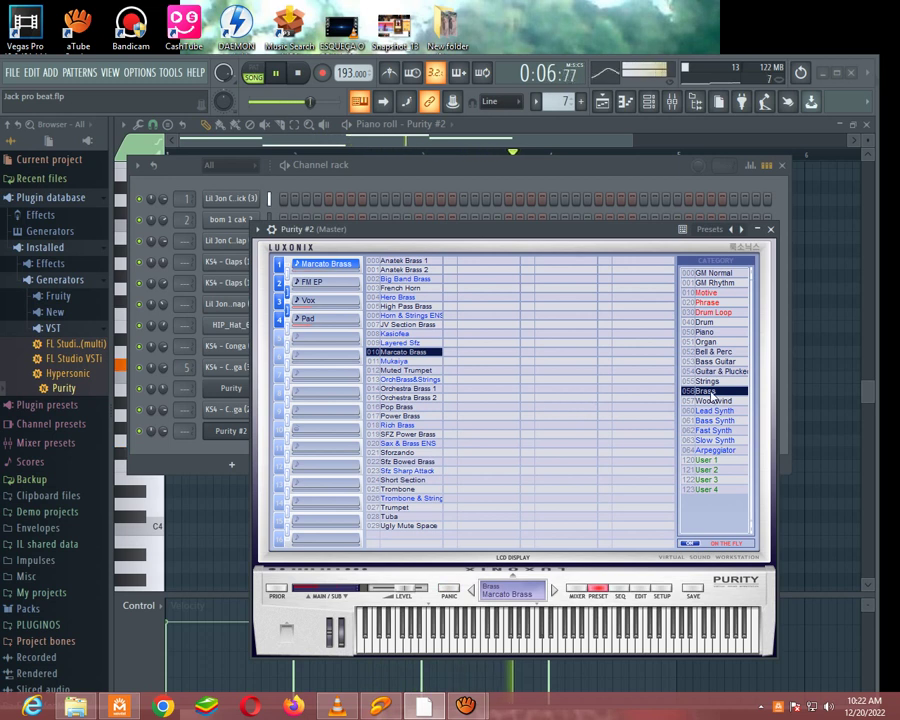
click(714, 361)
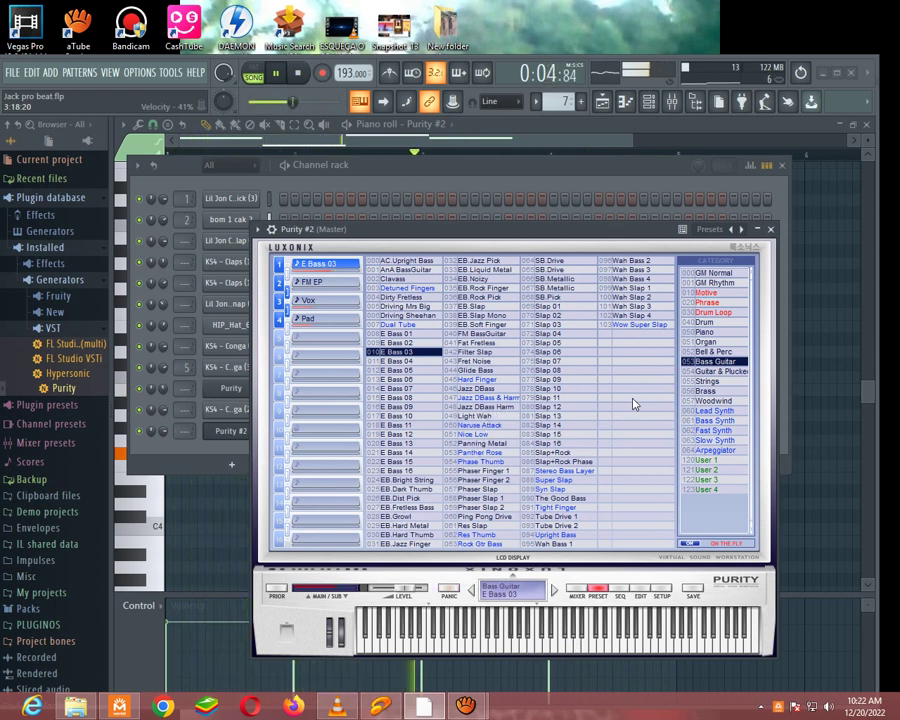
click(771, 230)
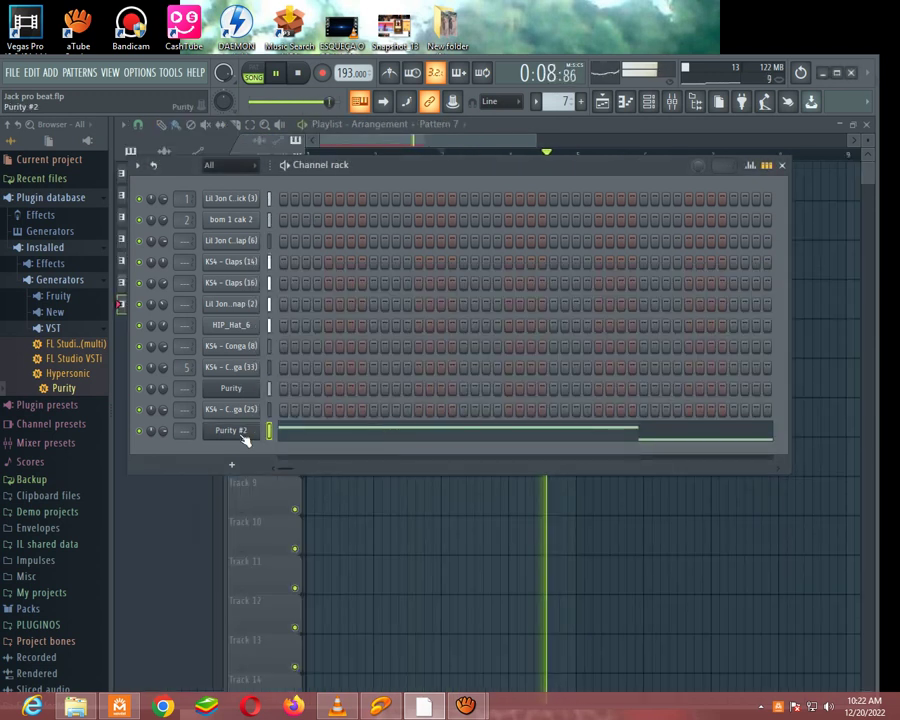
Step: Try adding a lower passing note at 3:13 in the Purity #2 piano roll, shortening C#5 to end where it starts
click(366, 433)
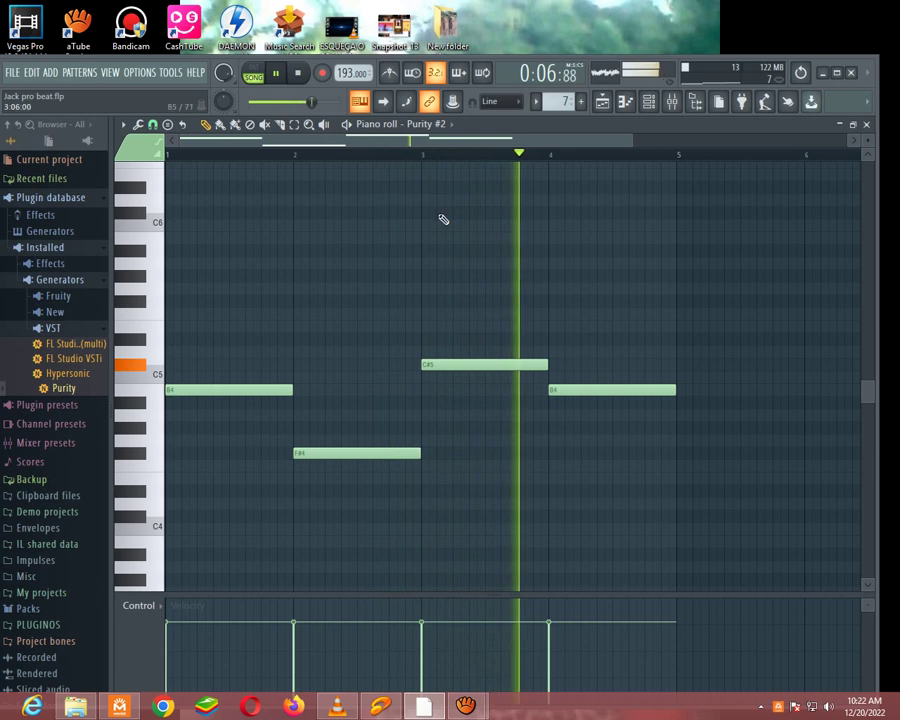
click(423, 155)
key(space)
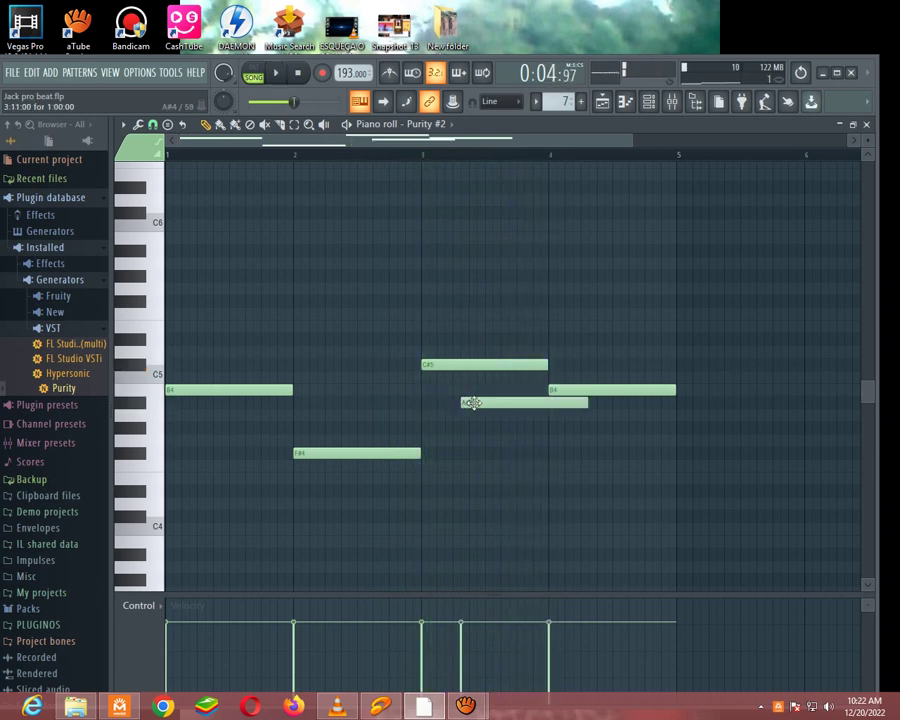
key(space)
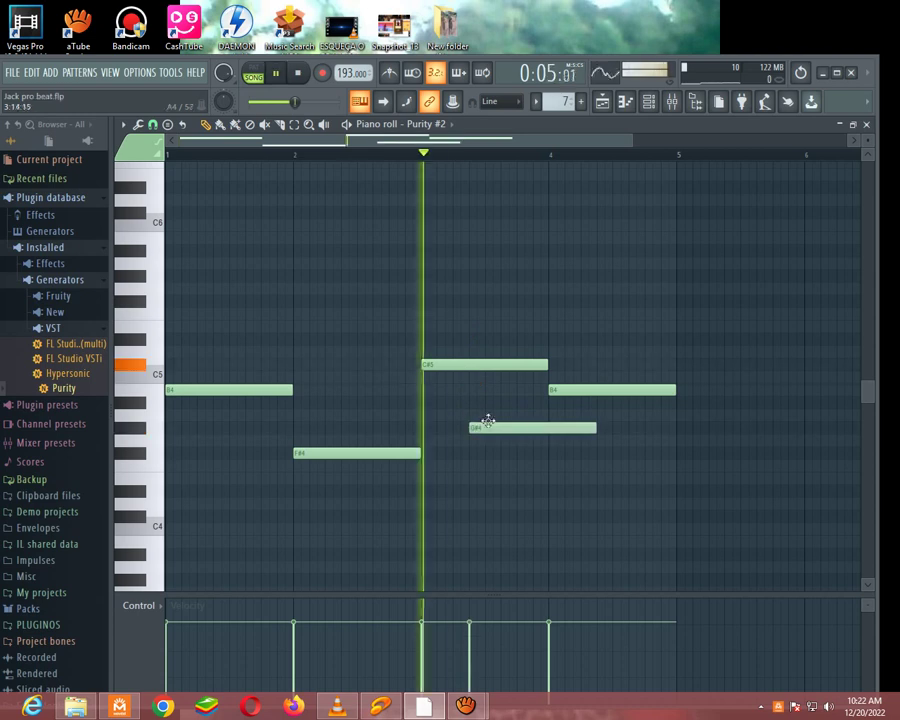
key(space)
drag(482, 428, 485, 403)
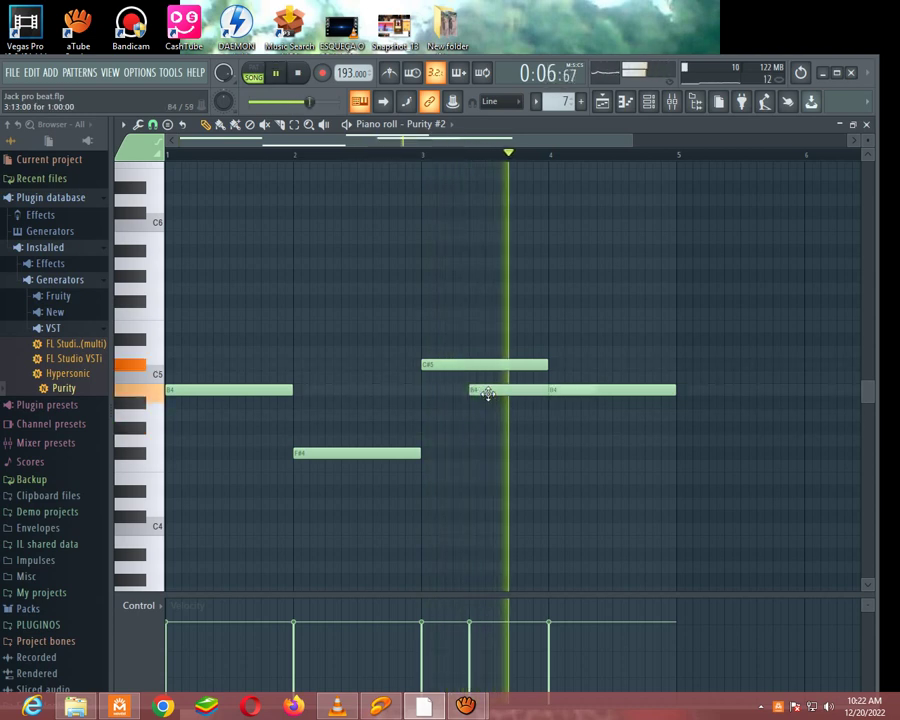
mouse_move(498, 394)
mouse_down()
mouse_move(500, 418)
mouse_move(597, 421)
mouse_move(548, 418)
mouse_move(499, 390)
mouse_up()
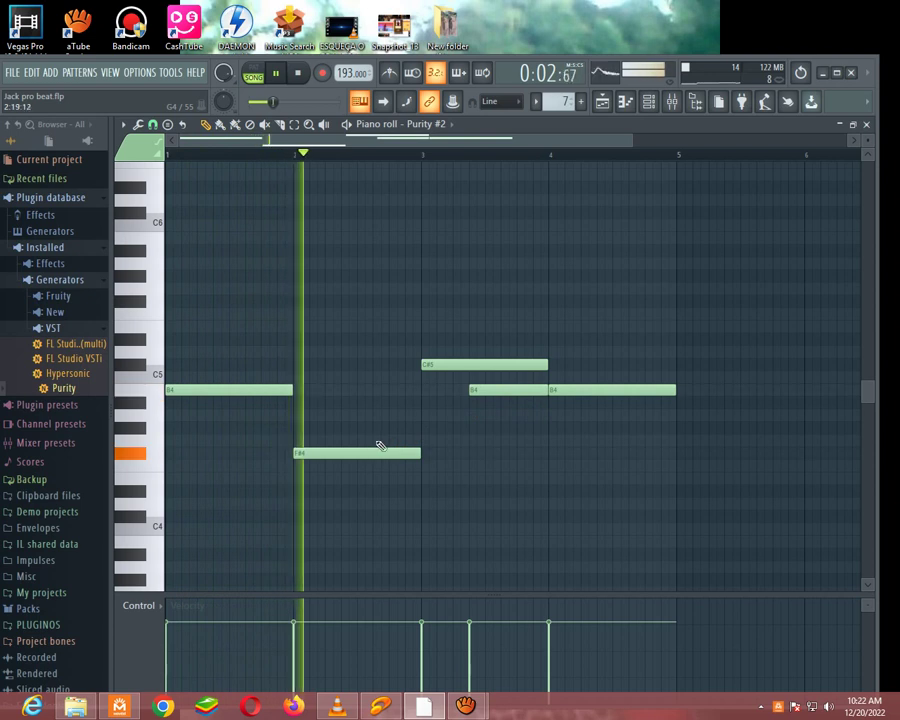
drag(547, 364, 464, 371)
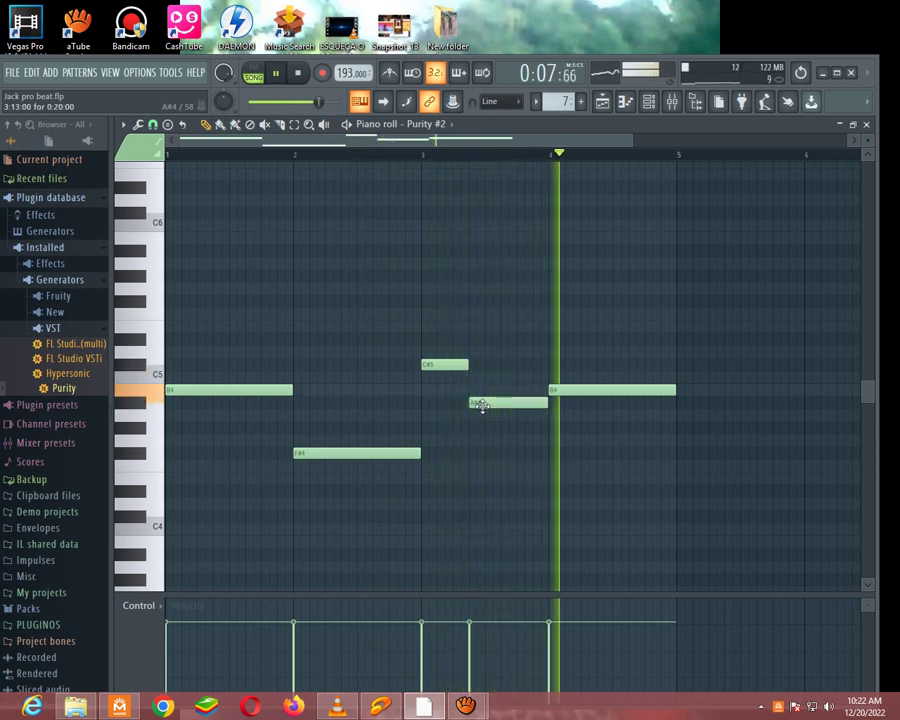
drag(482, 408, 482, 420)
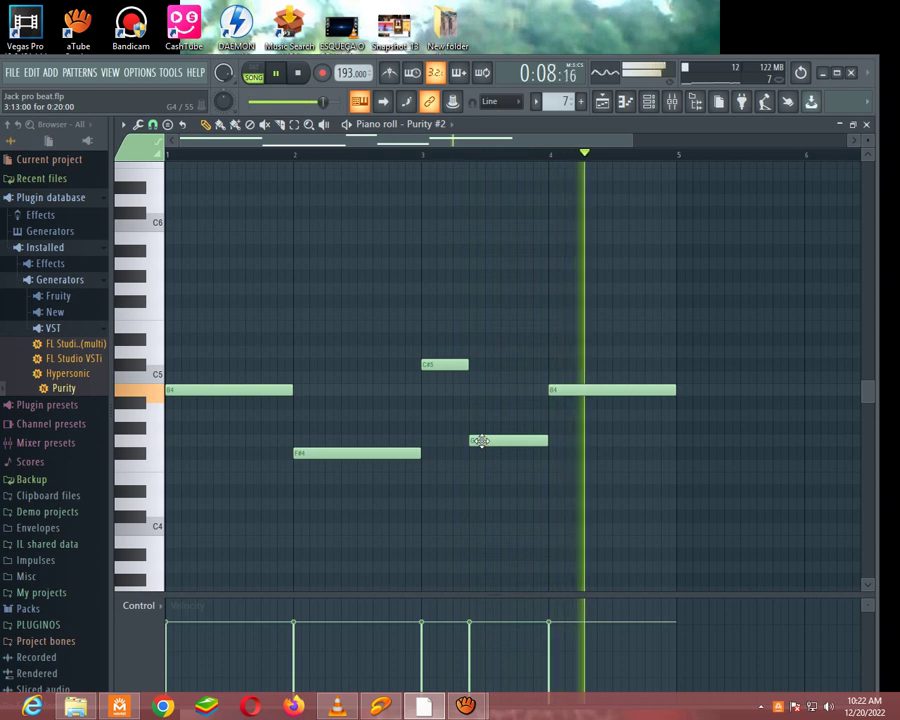
right_click(481, 440)
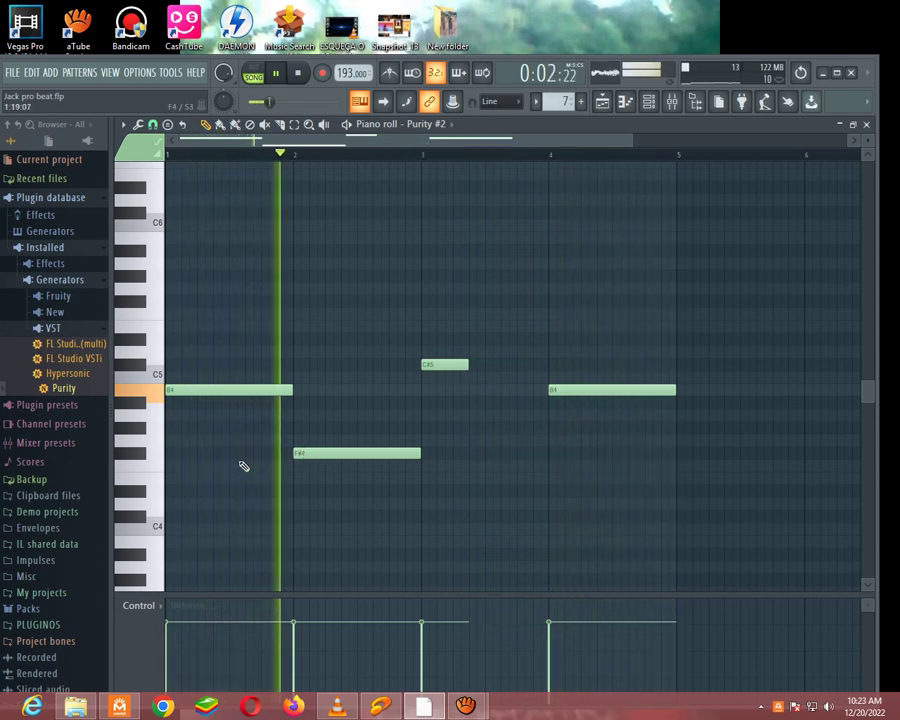
Step: Try a short A#4 at 3:13 in the Purity #2 bass line, with C#5 trimmed to 12 steps before it
drag(468, 367, 478, 363)
key(space)
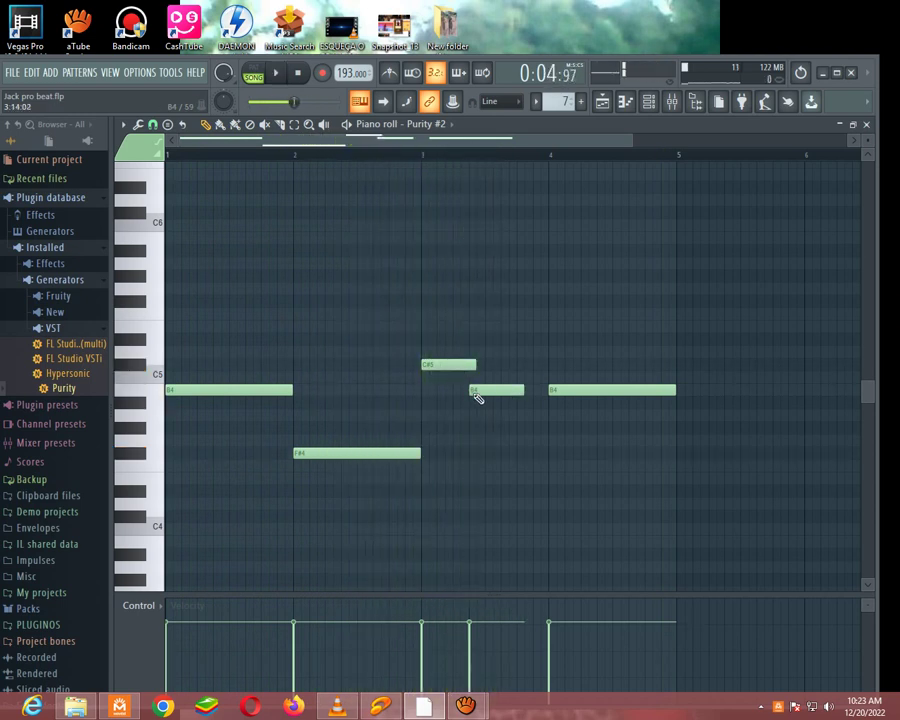
key(space)
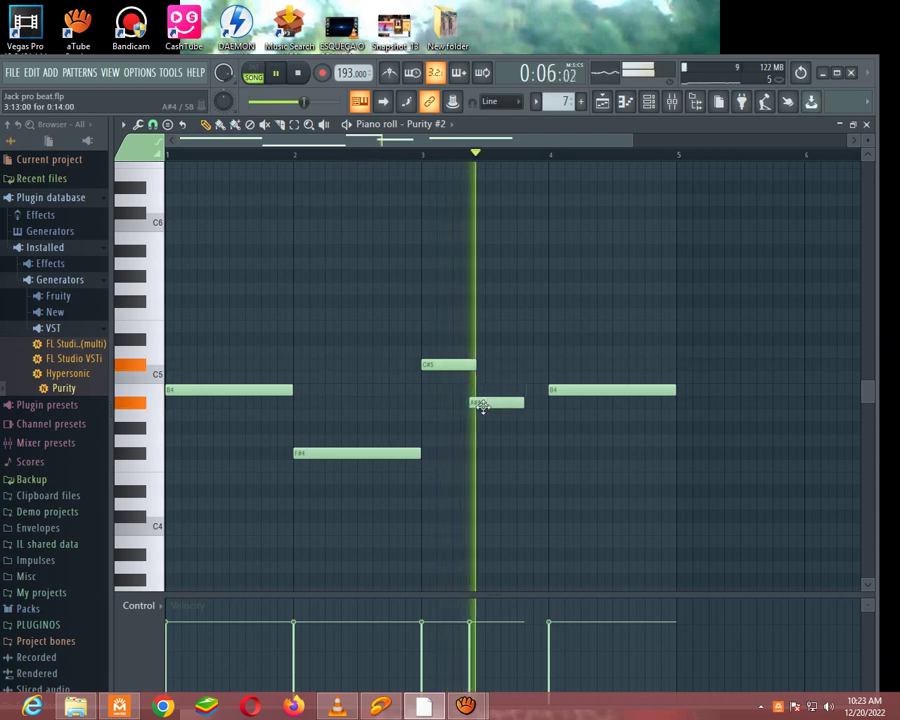
key(space)
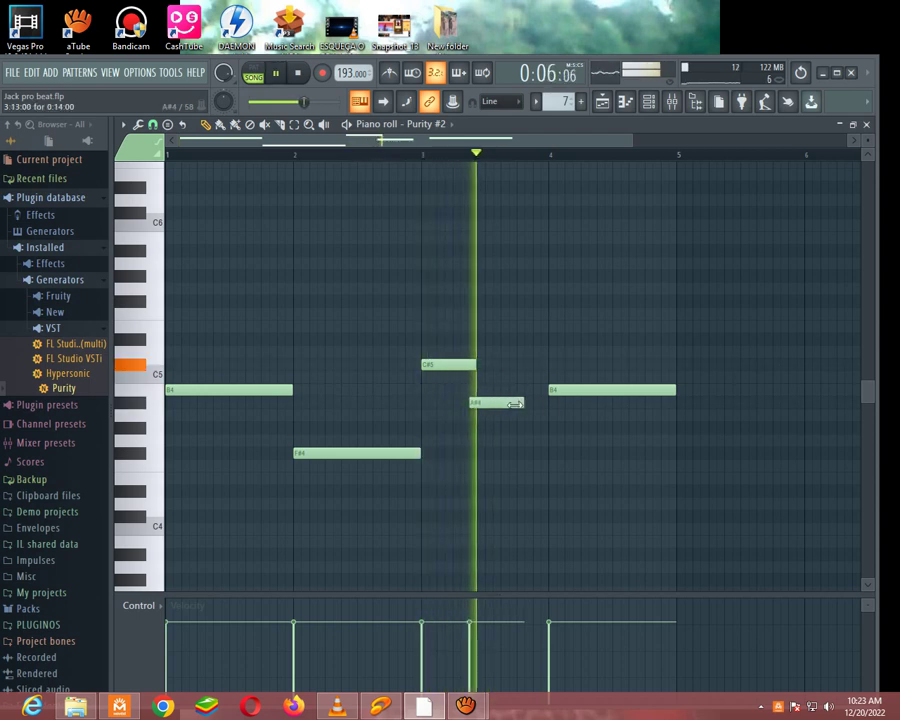
key(space)
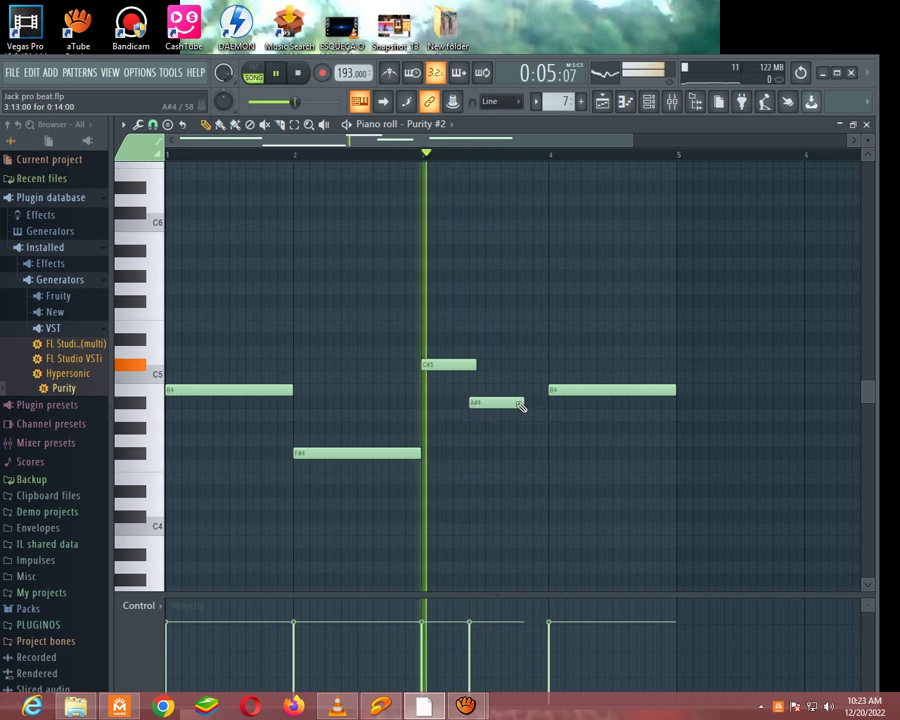
drag(517, 405, 480, 402)
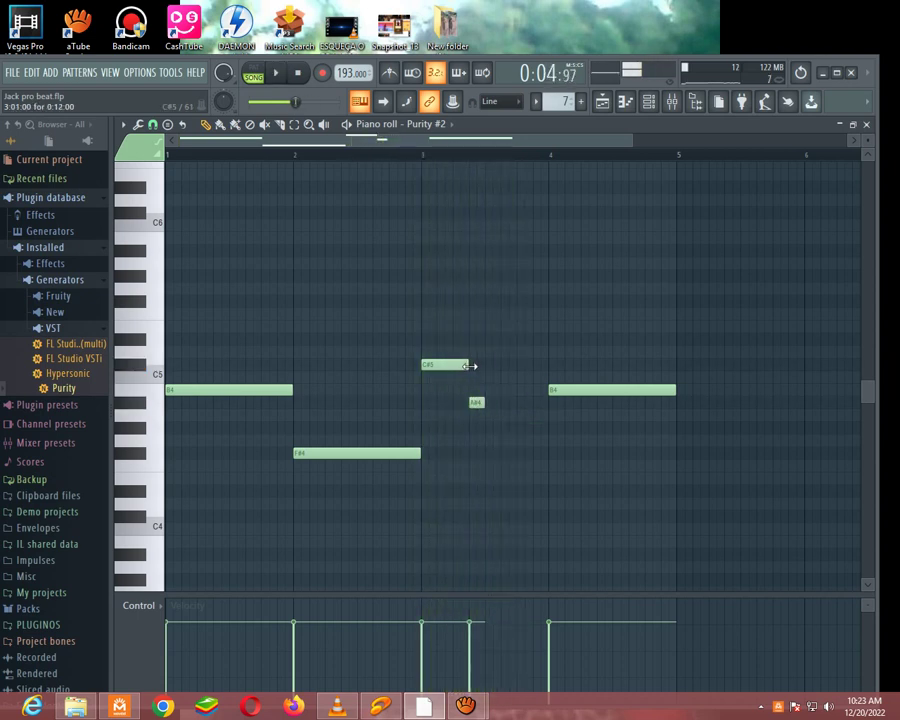
key(space)
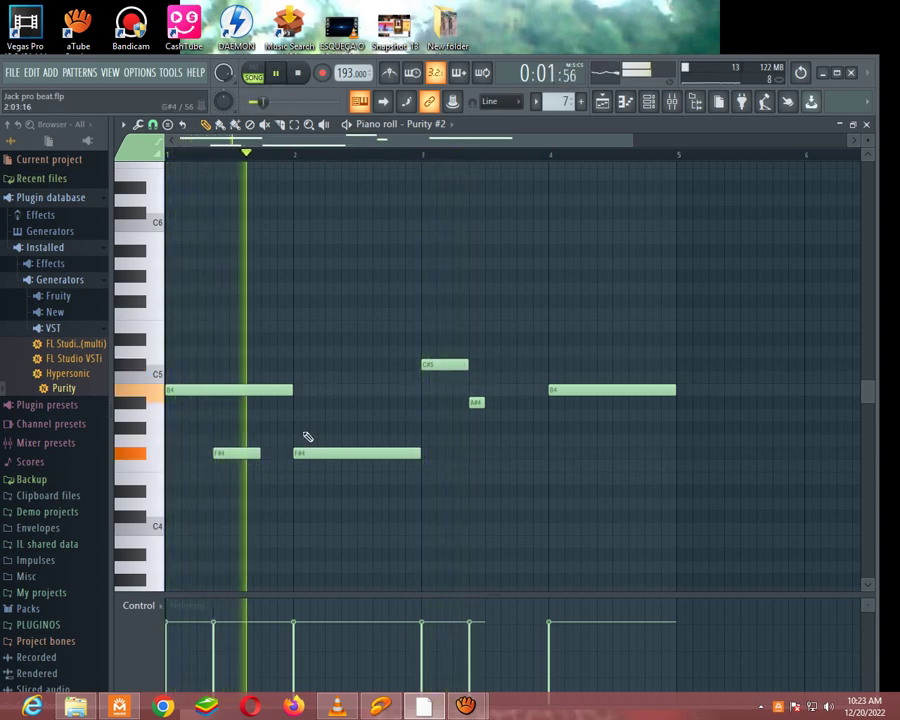
Step: Remove the trial F#4 and A#4 notes and extend the first B4 and C#5 back to a full bar each
drag(292, 392, 209, 393)
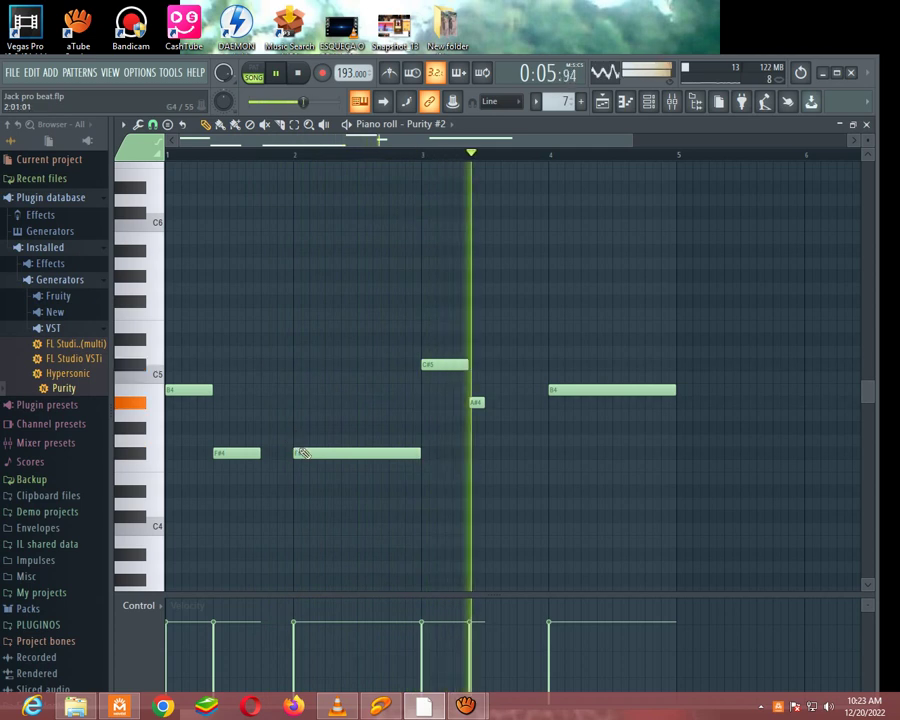
right_click(236, 453)
drag(212, 390, 295, 393)
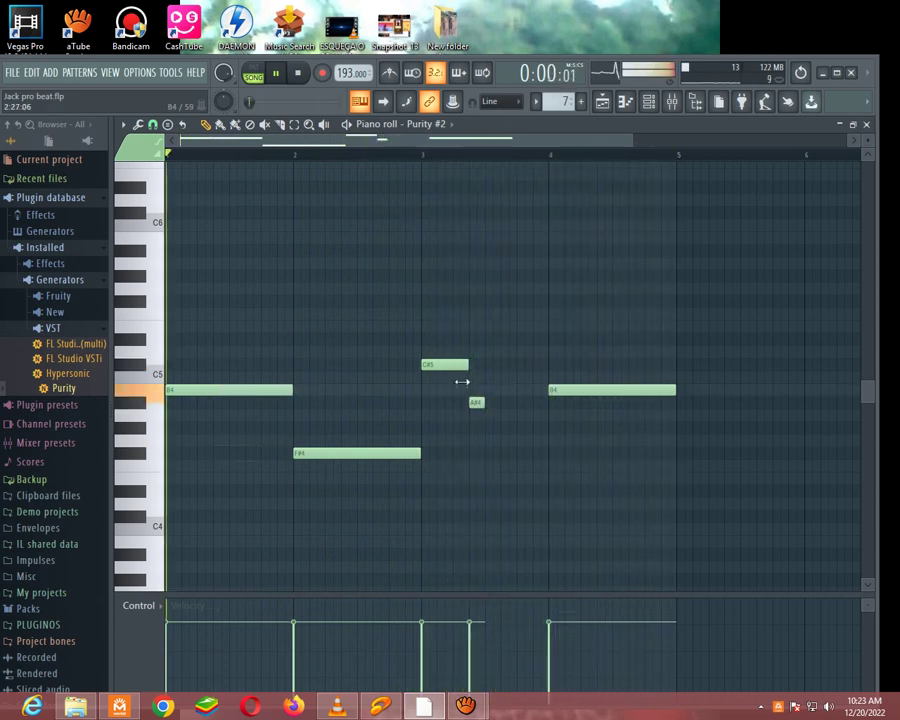
right_click(476, 402)
drag(472, 366, 526, 370)
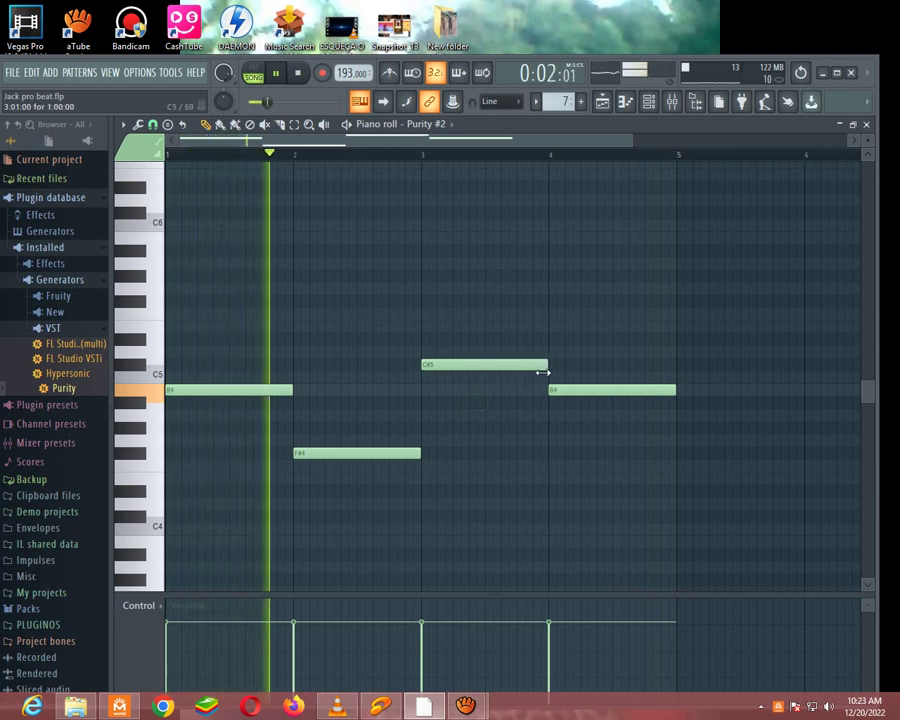
Step: Load the Bass Guitar preset E Bass 08 in Purity #2 and save the project
click(648, 101)
click(241, 432)
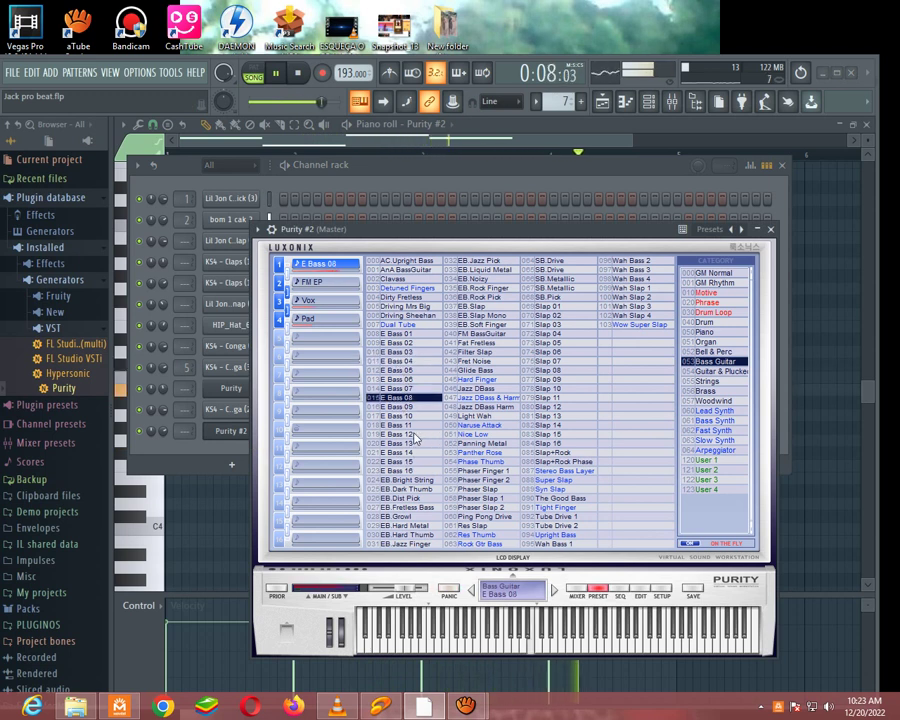
click(771, 231)
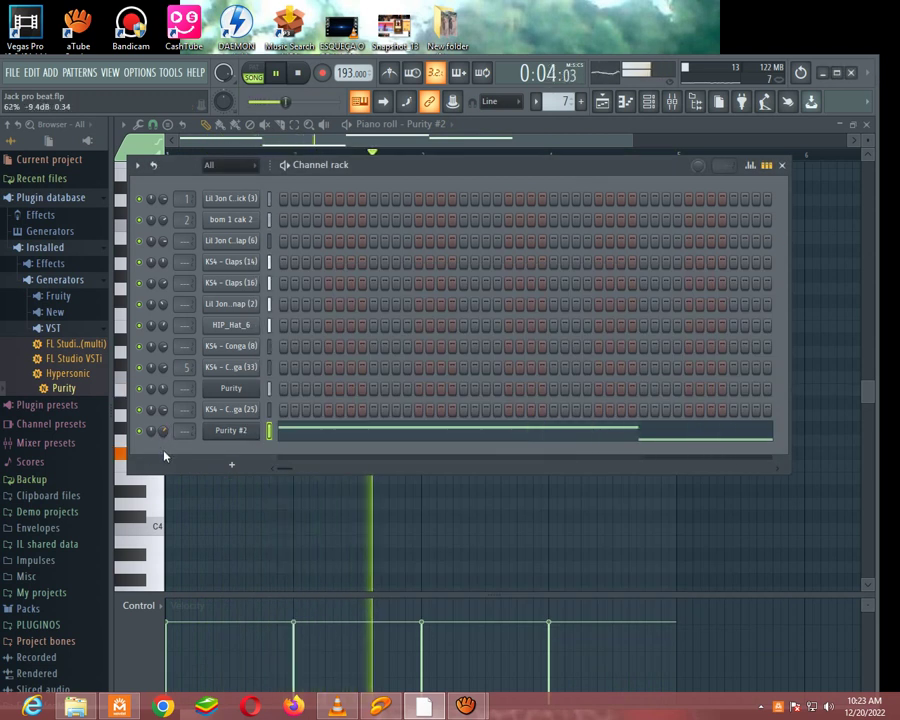
click(13, 72)
click(45, 138)
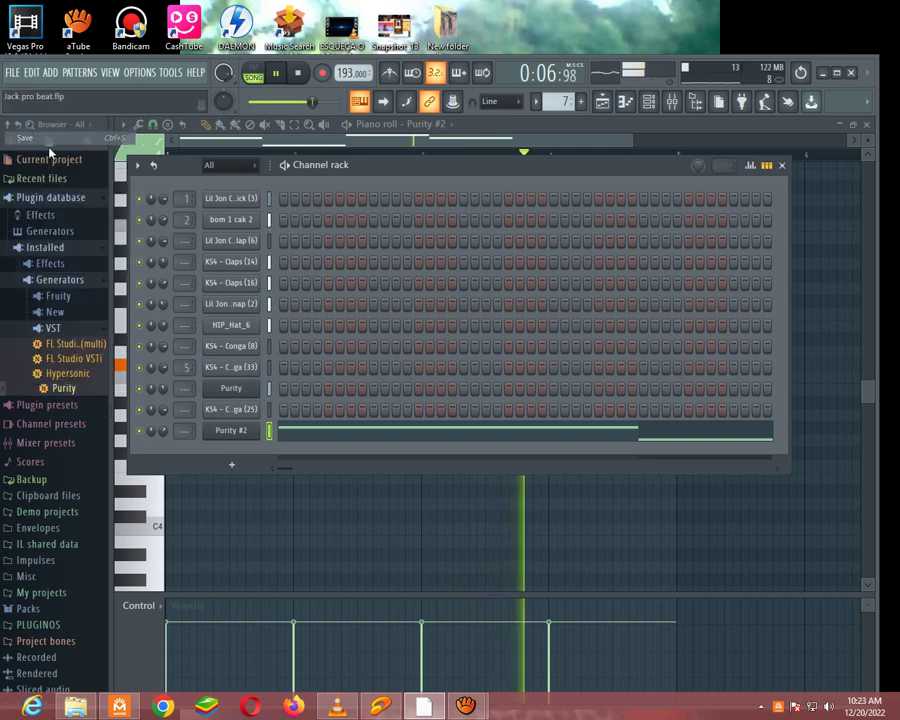
Step: Copy the notes of the Purity #2 channel and add another Purity instance below it in the channel rack
right_click(230, 432)
click(485, 452)
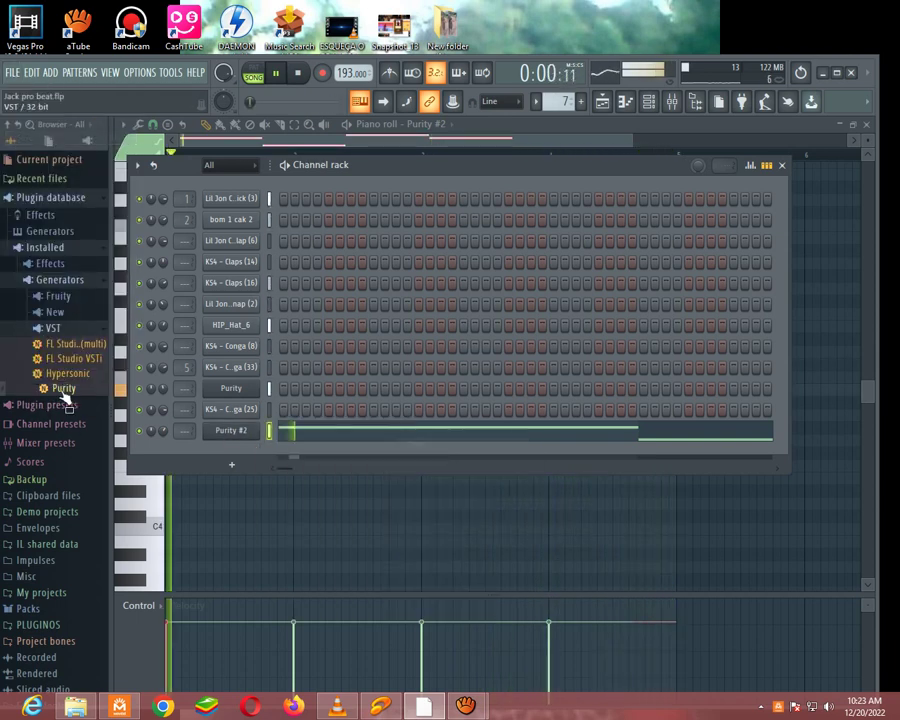
drag(213, 455, 216, 454)
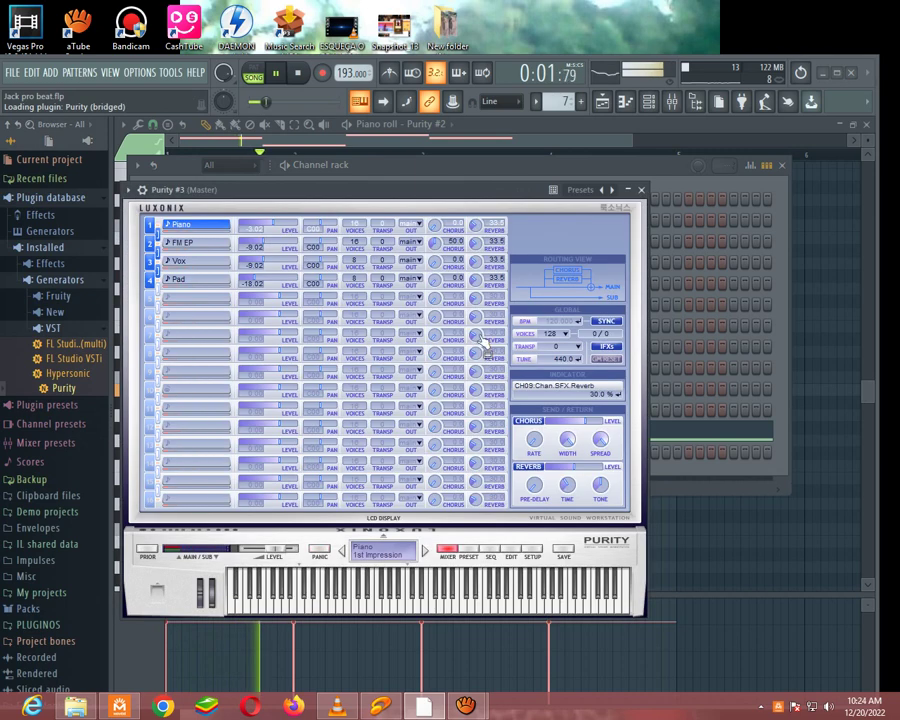
click(642, 190)
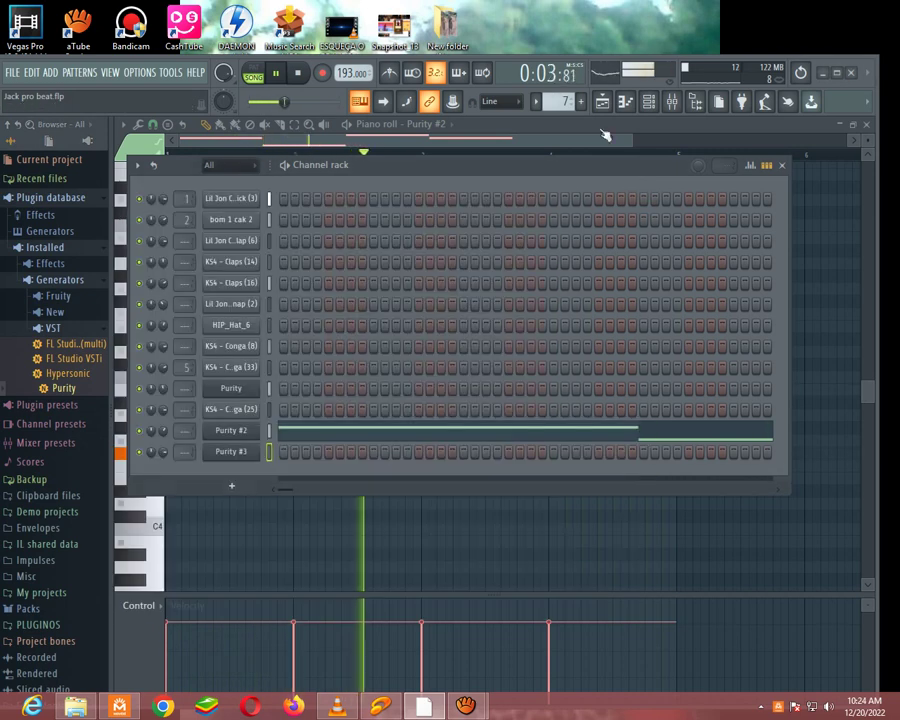
Step: Place the empty Pattern 8 at bar 1 on Track 8 and paste the copied bass notes into its Purity #3 channel
click(359, 101)
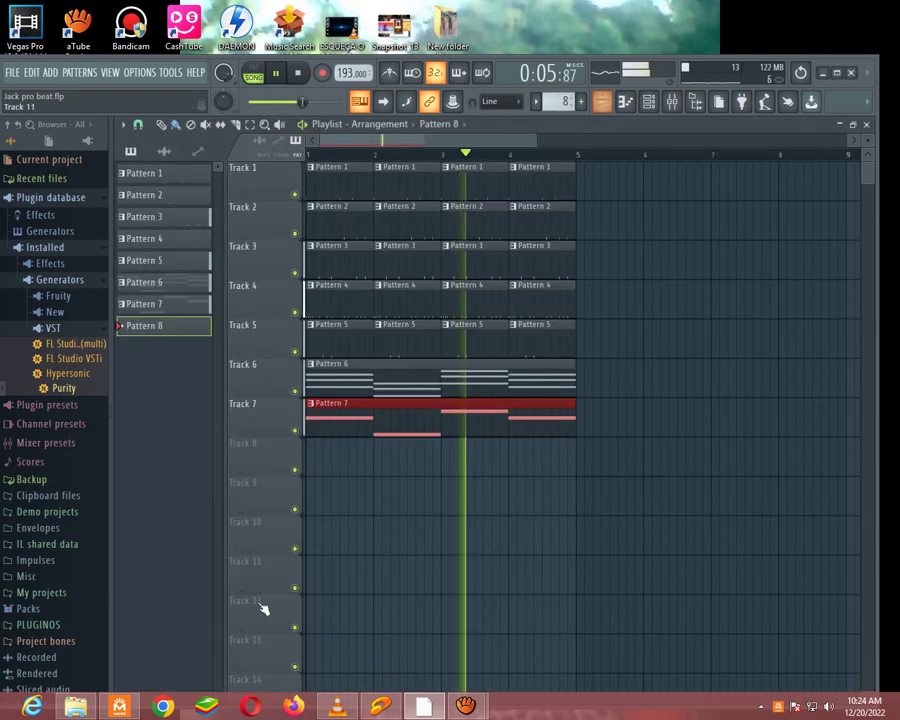
click(360, 462)
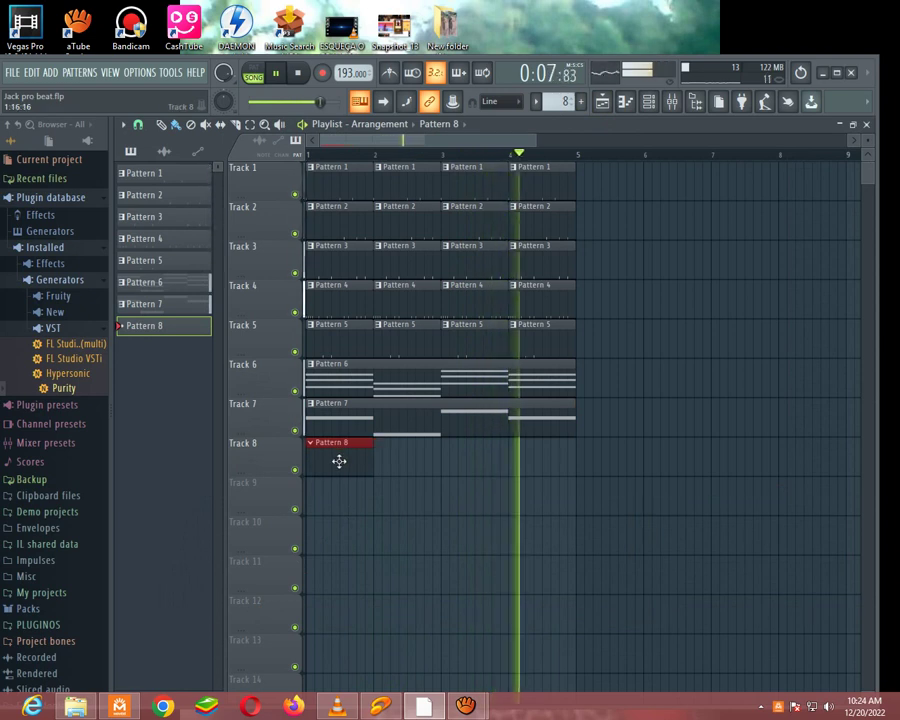
click(648, 101)
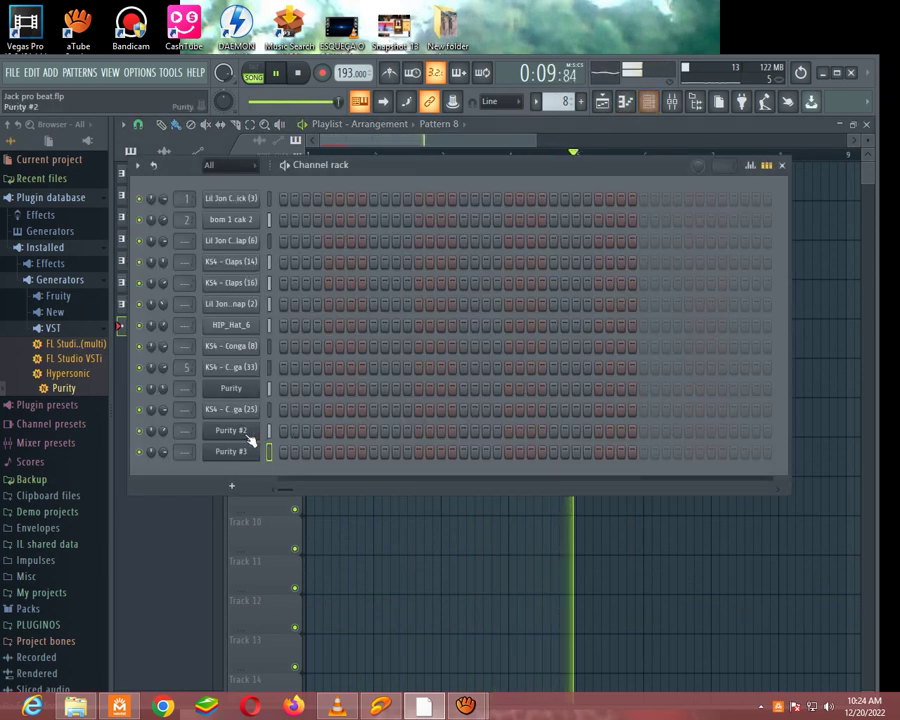
right_click(229, 452)
click(416, 479)
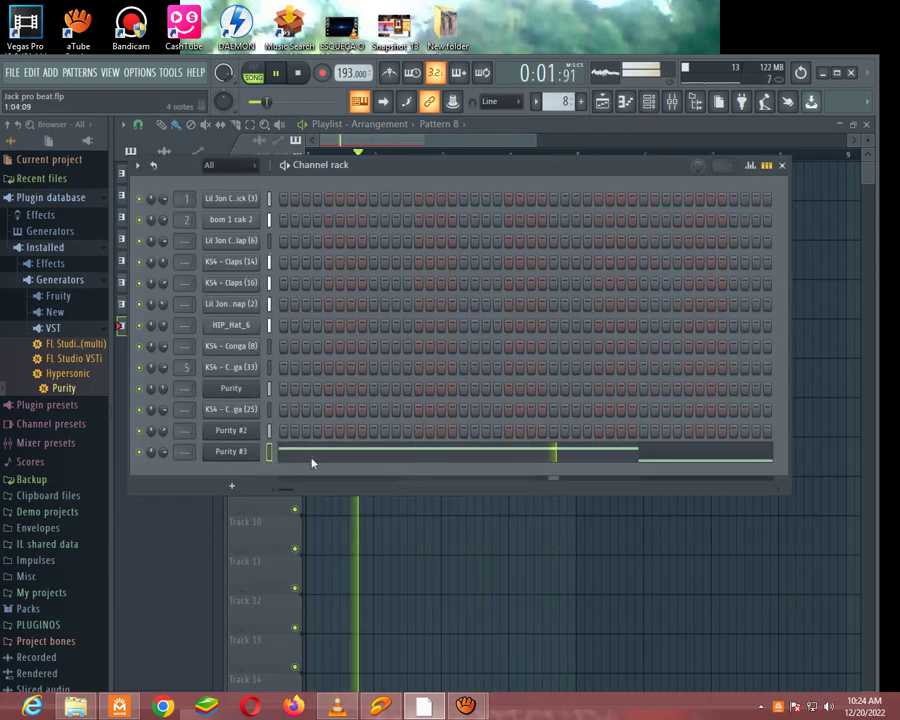
Step: Load the GM Normal preset Nylon Guitar in Purity #3 and close the plugin window
click(232, 452)
click(468, 553)
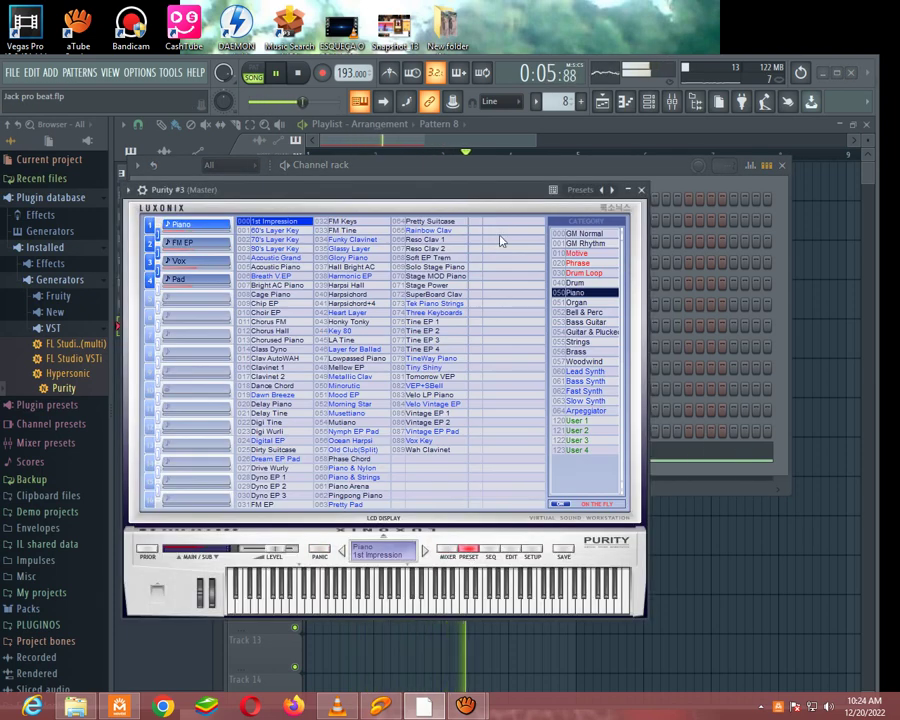
click(580, 234)
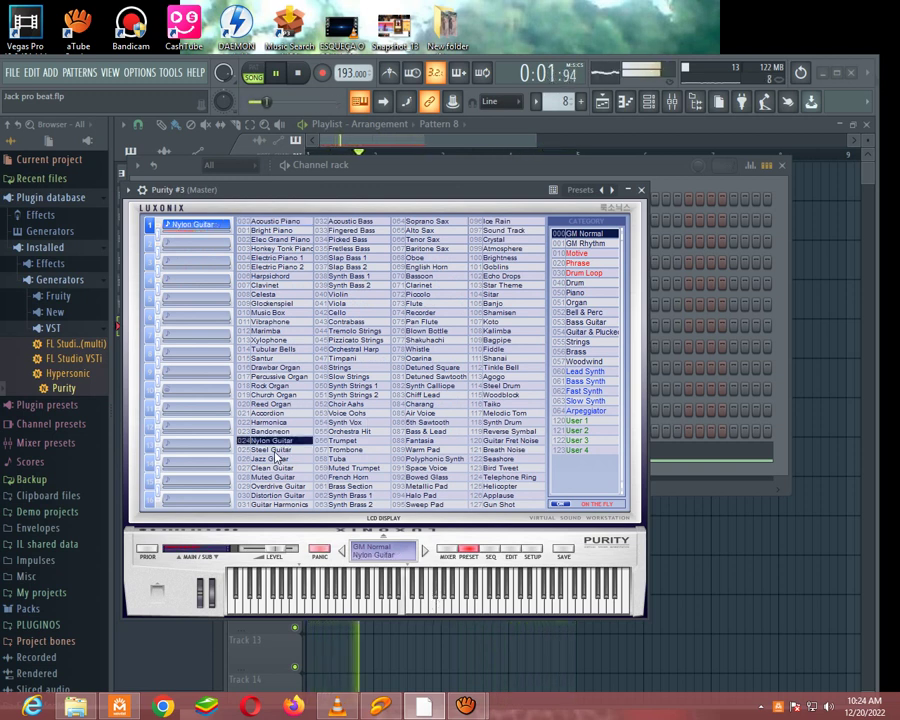
click(643, 190)
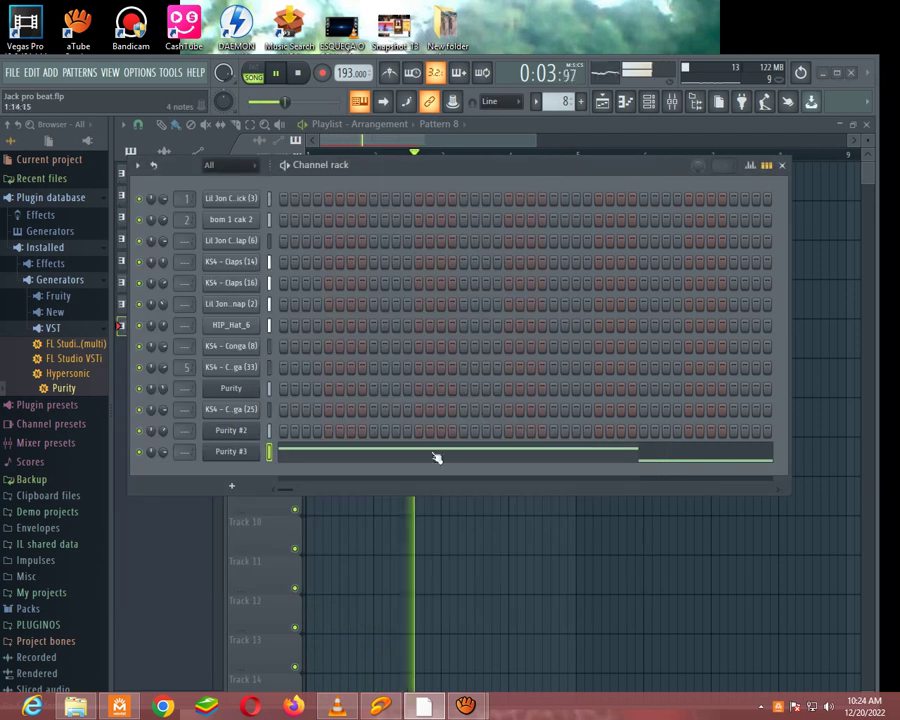
Step: In the Purity #3 piano roll, add a short F#4 at 1:13 and shorten the first B4 to end where it starts
click(451, 442)
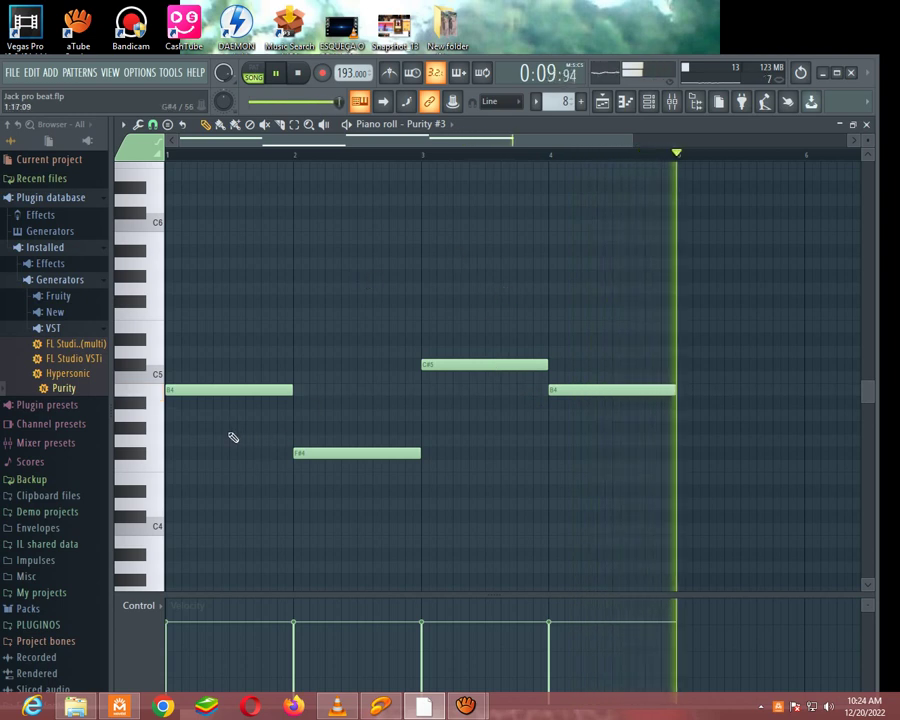
key(space)
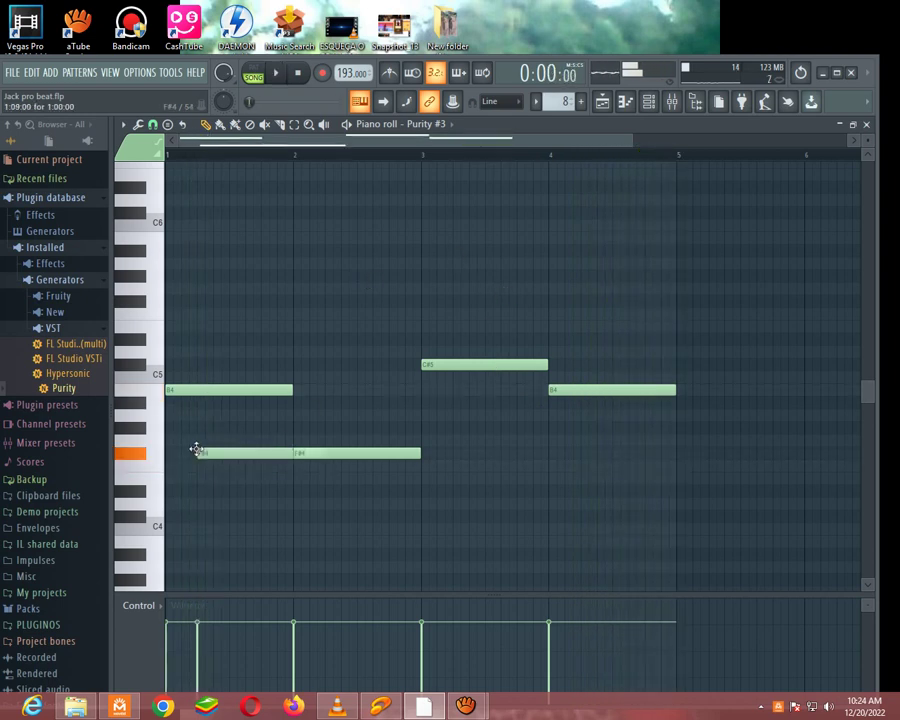
key(space)
drag(331, 480, 214, 484)
key(space)
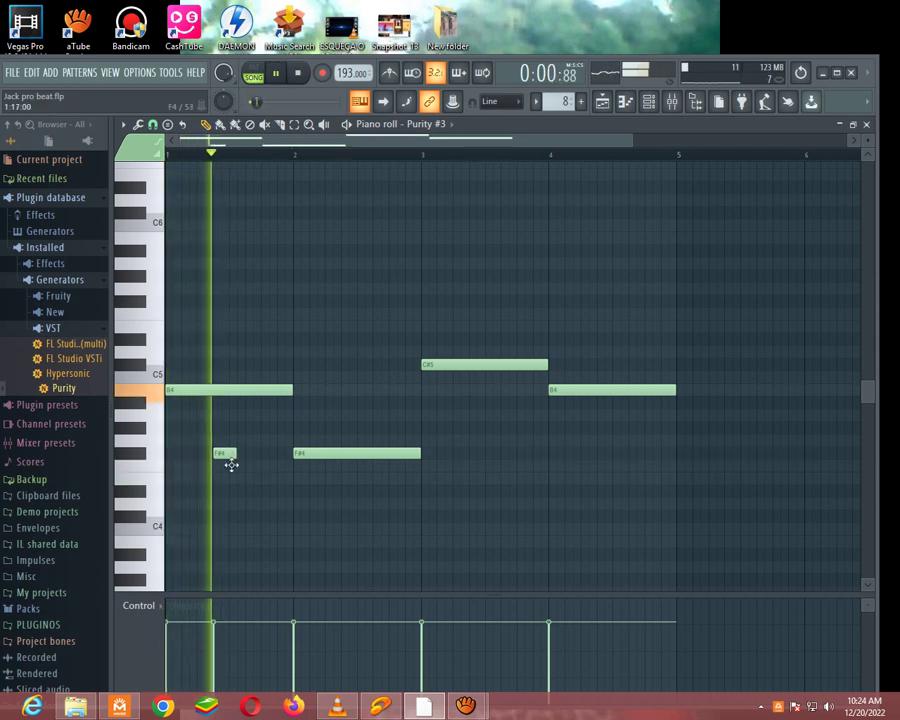
drag(291, 389, 214, 389)
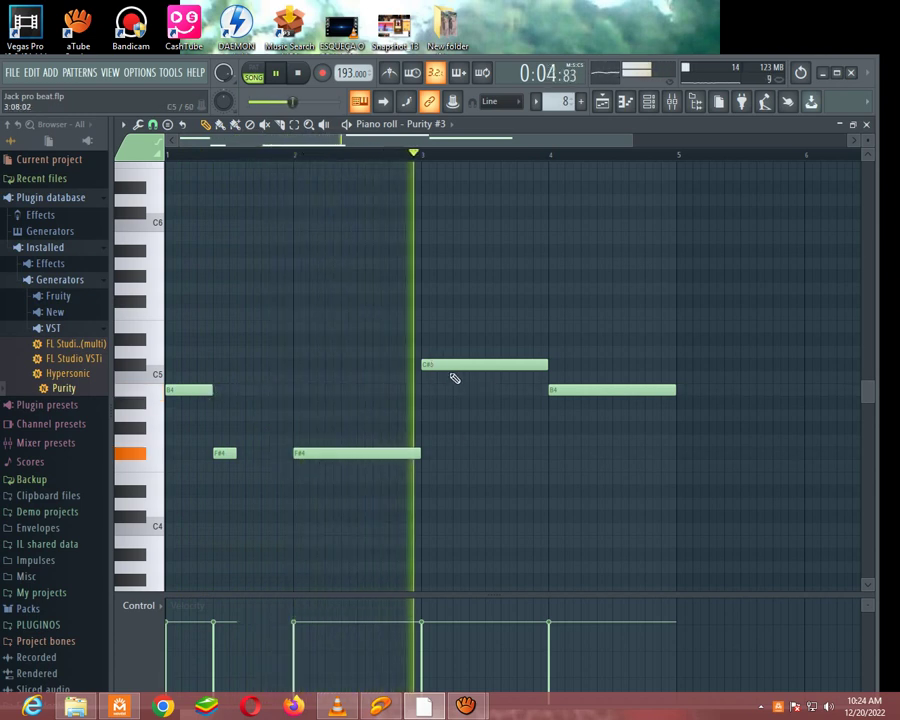
click(422, 157)
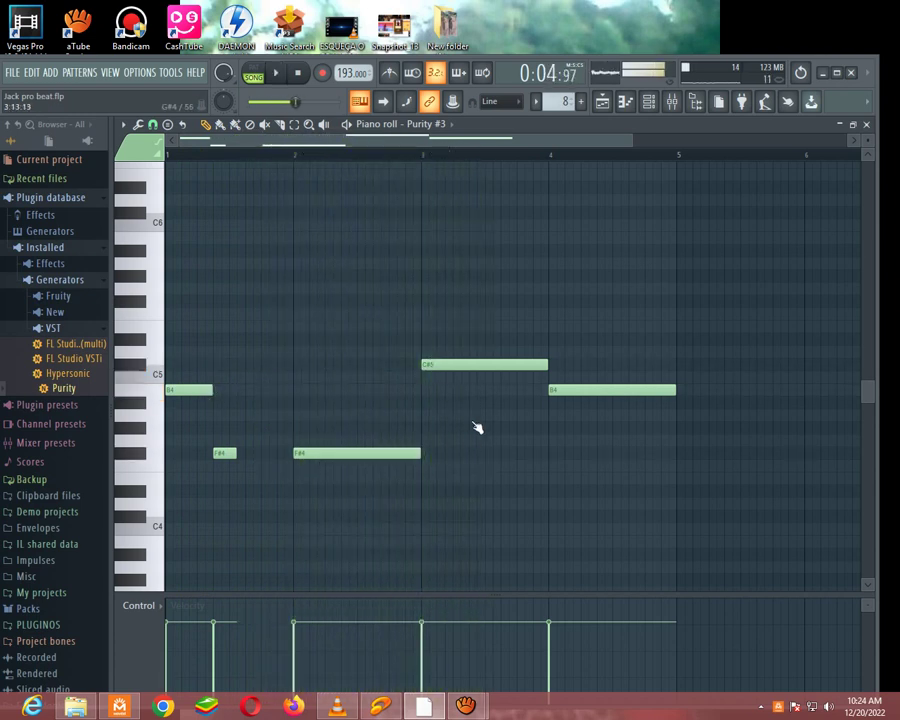
mouse_move(483, 402)
mouse_down()
mouse_move(467, 377)
mouse_move(482, 391)
mouse_up()
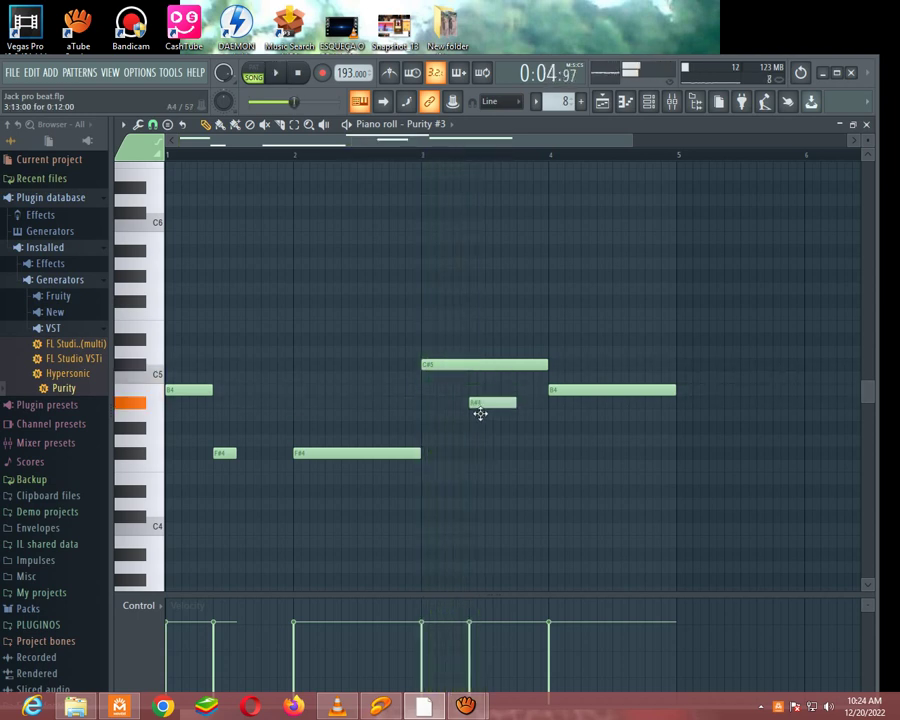
key(space)
right_click(482, 364)
Step: Shorten the C#5 in bar 3, the B4 in bar 4 and the F#4 at the start of bar 2 to 8 steps each
drag(543, 368, 450, 366)
drag(676, 389, 582, 393)
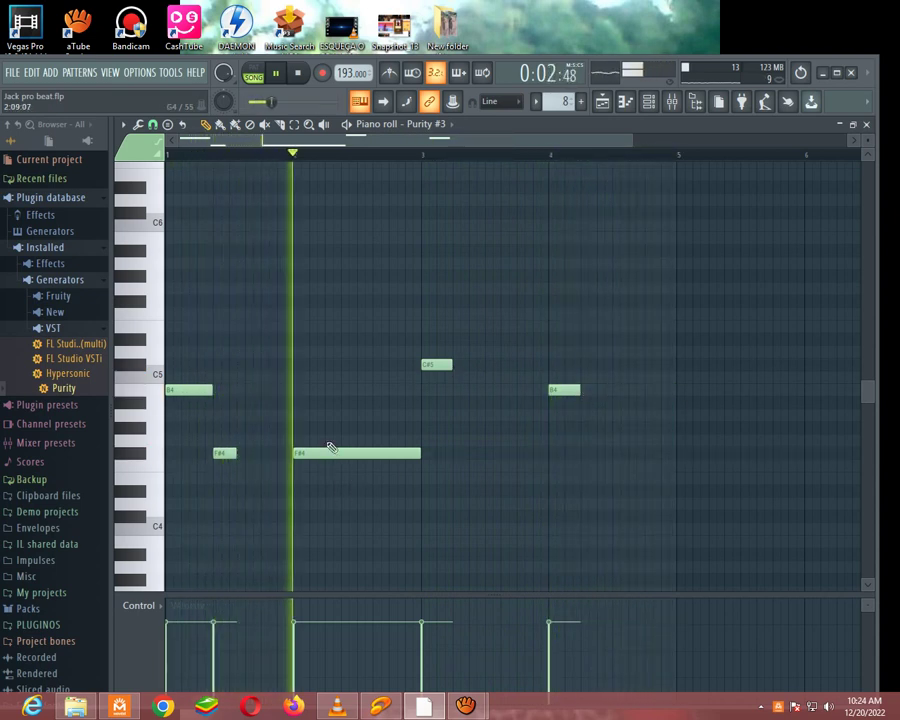
key(space)
key(space)
drag(426, 460, 321, 445)
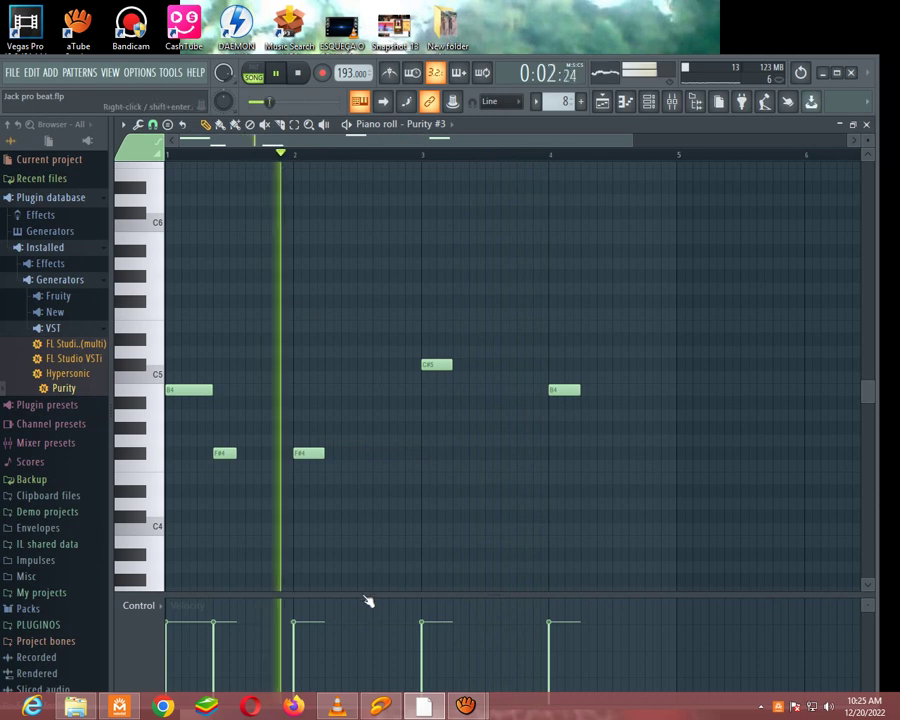
Step: Undo the move of the F#4 in bar 2, delete the B4 added above it and replay the part
key(space)
key(space)
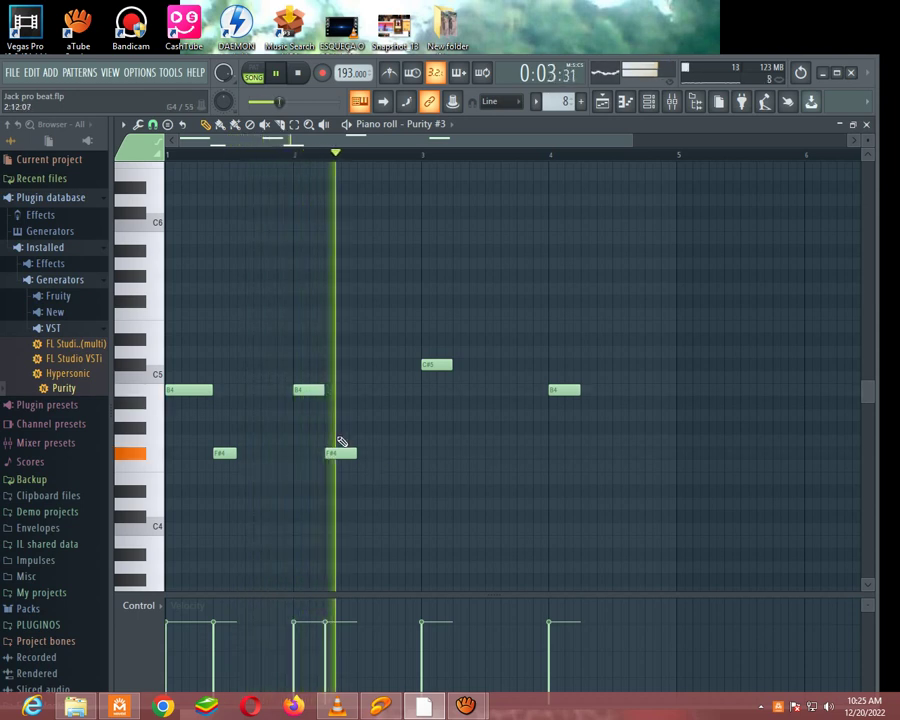
key(ctrl+z)
right_click(314, 391)
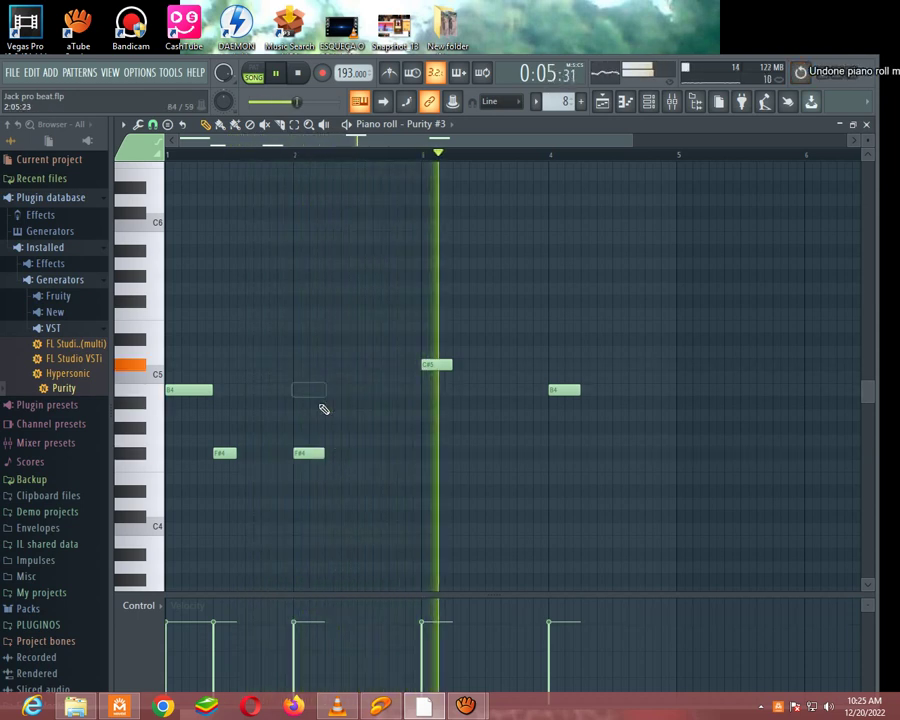
key(space)
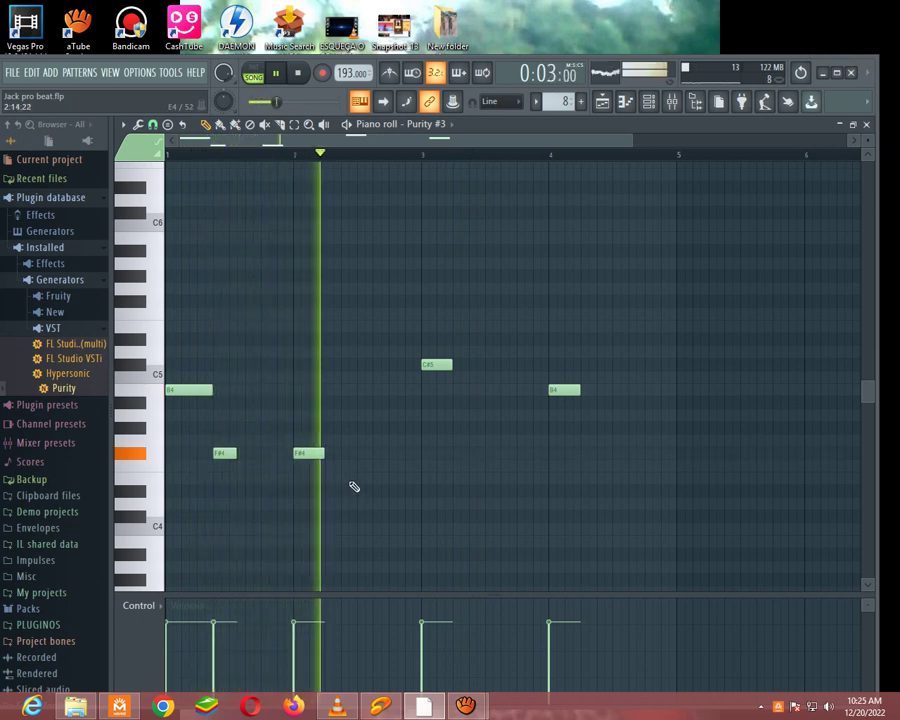
Step: Add an A#4 at 2:09, a G#4 at 3:13 and an F#4 at 4:13, extending the C#5 to meet the shortened G#4
key(space)
click(331, 391)
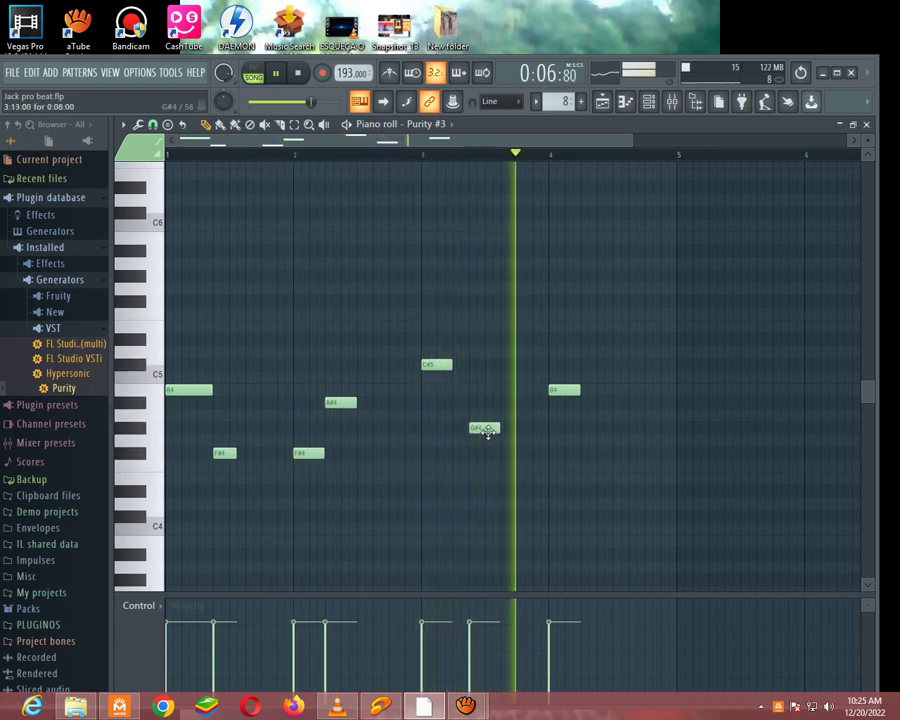
click(416, 156)
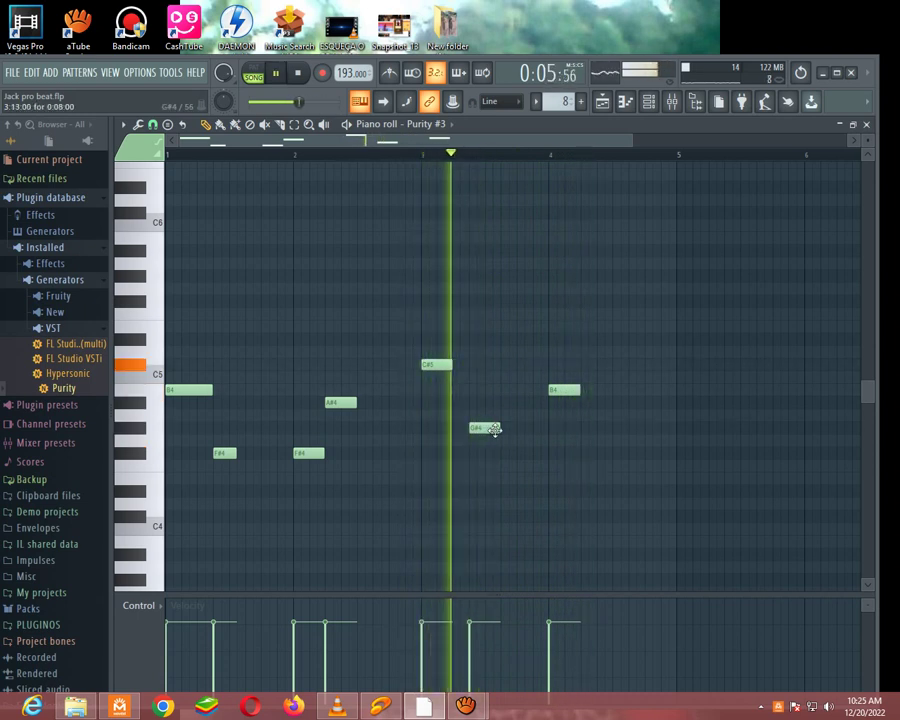
drag(454, 364, 464, 366)
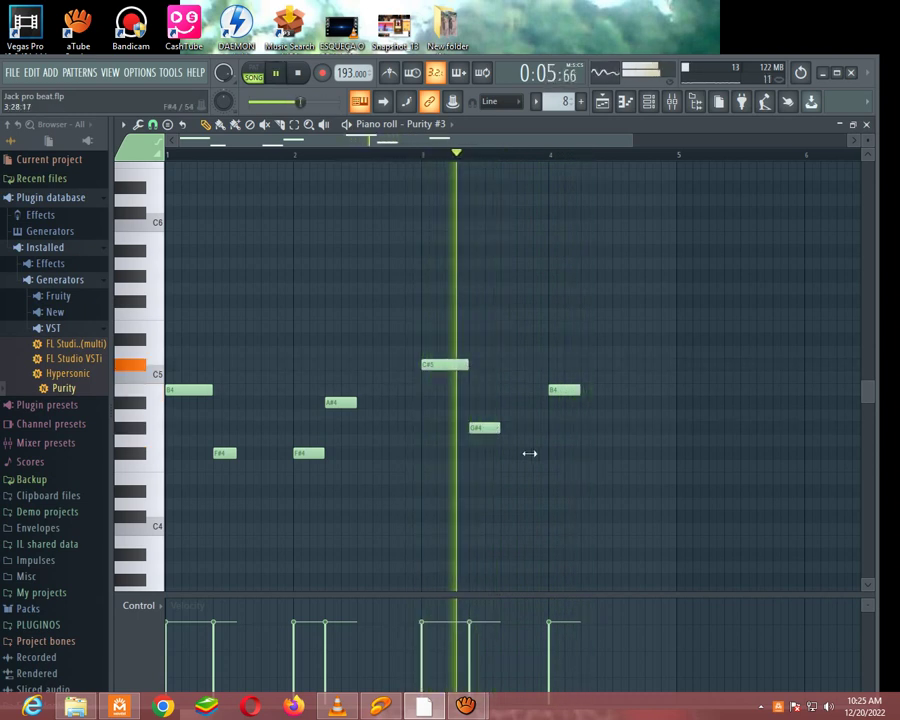
drag(498, 430, 492, 430)
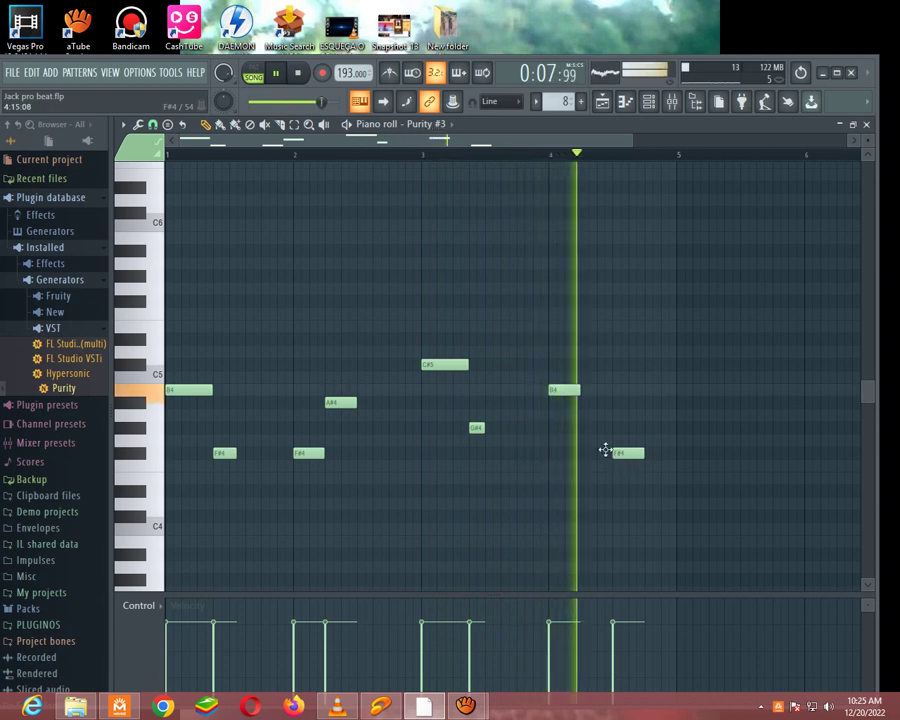
key(space)
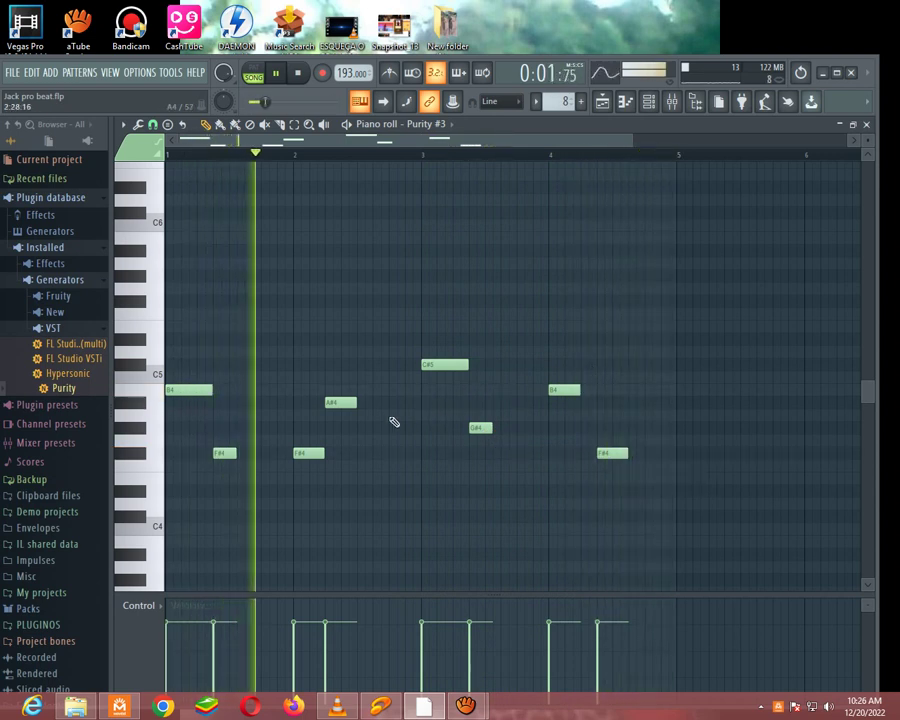
Step: Save the project
click(12, 72)
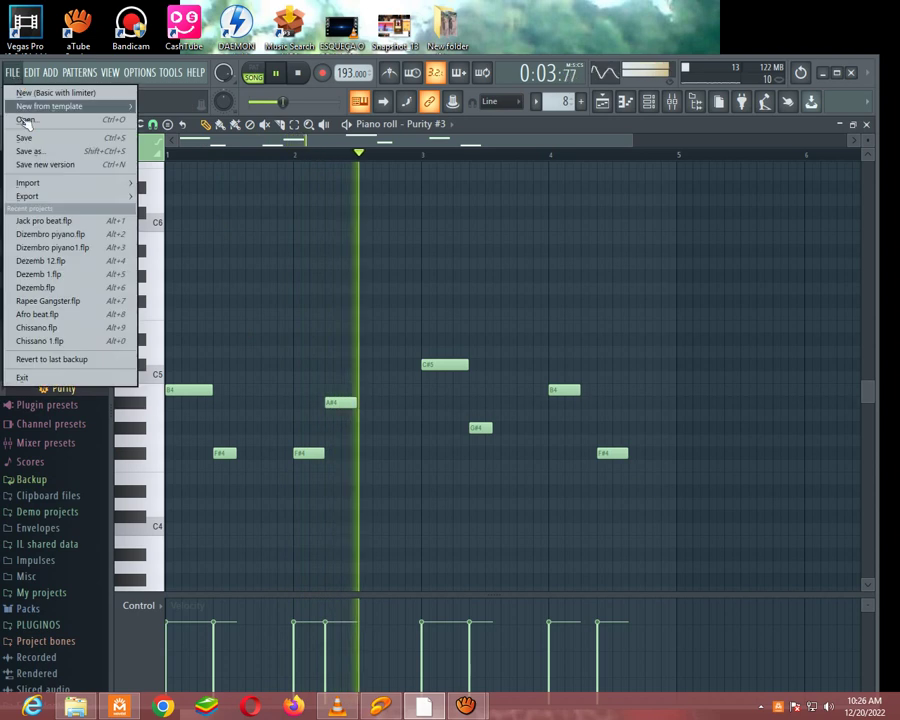
click(27, 138)
Step: Try moving the A#4 in bar 2 to 2:05 and shortening the F#4 before it to end there
click(261, 155)
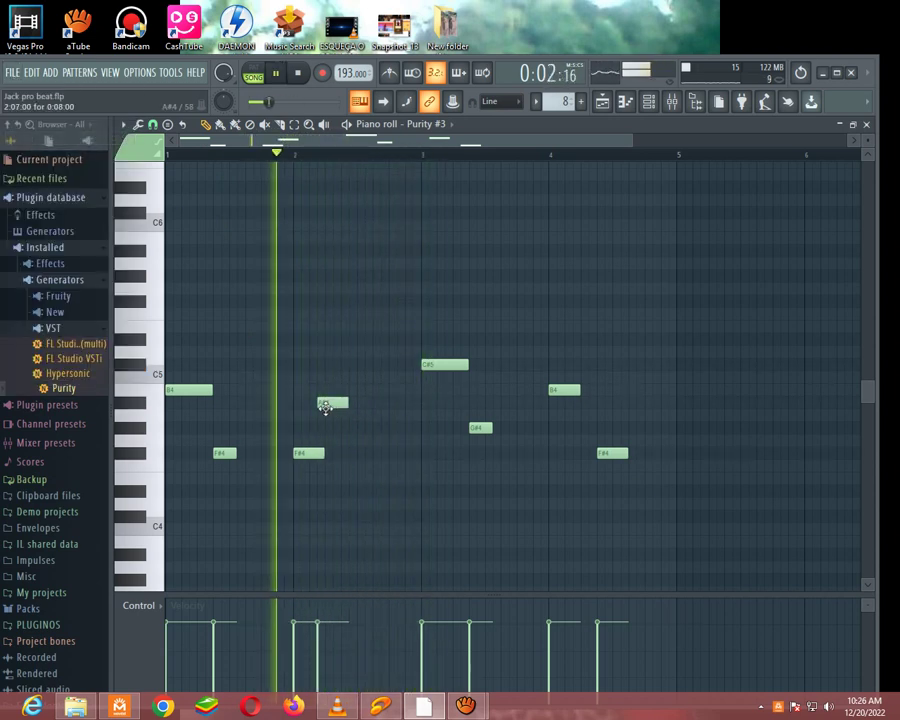
drag(330, 408, 321, 407)
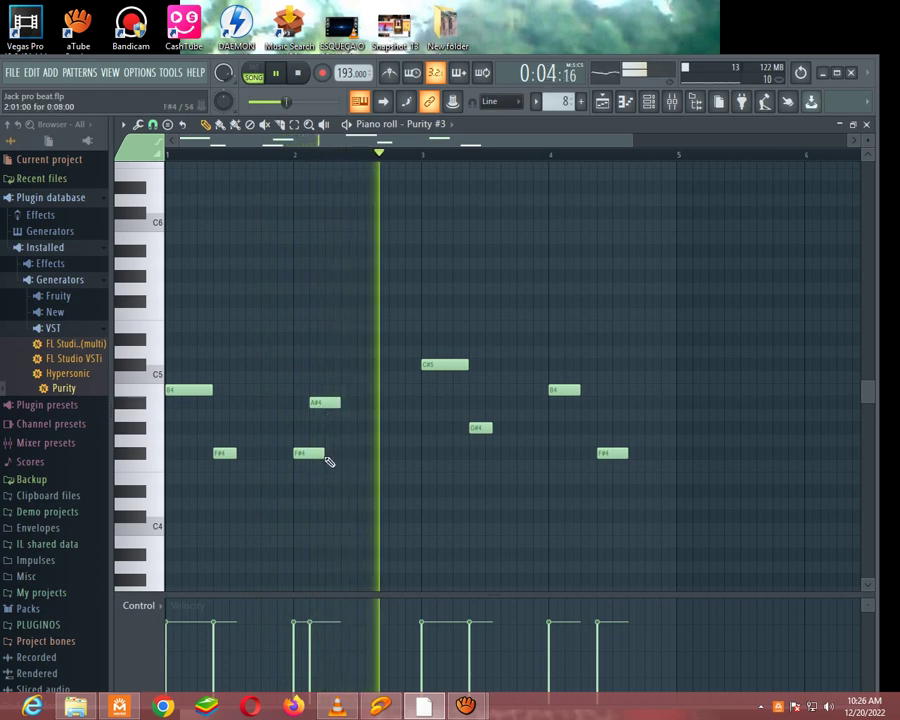
drag(320, 456, 308, 454)
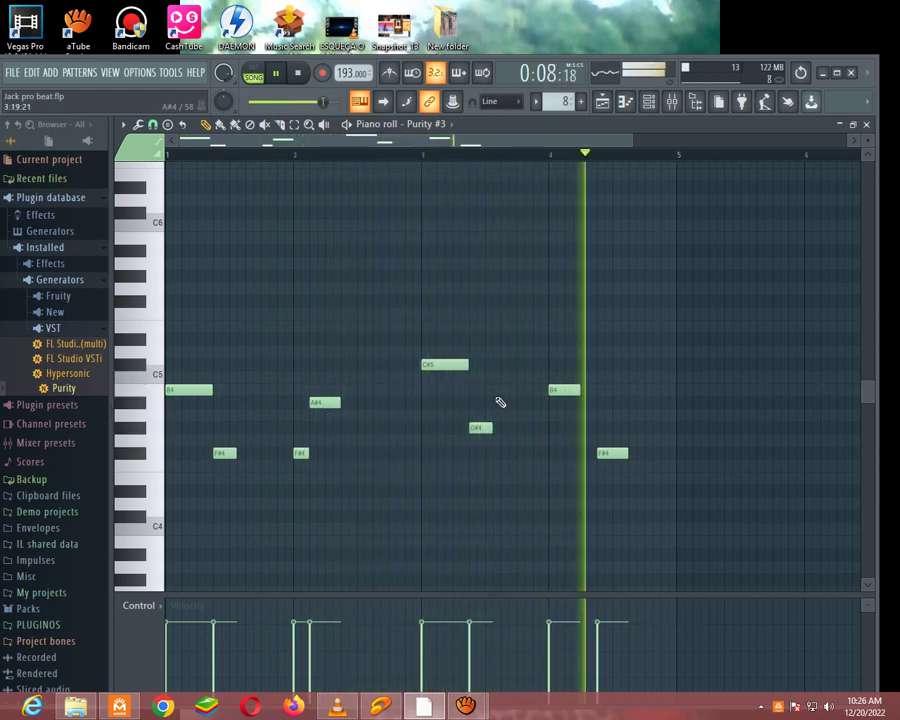
Step: Try a short F#4 at 4:25 followed by a short B4 at the end of bar 4, and play them back
click(563, 156)
click(650, 455)
key(space)
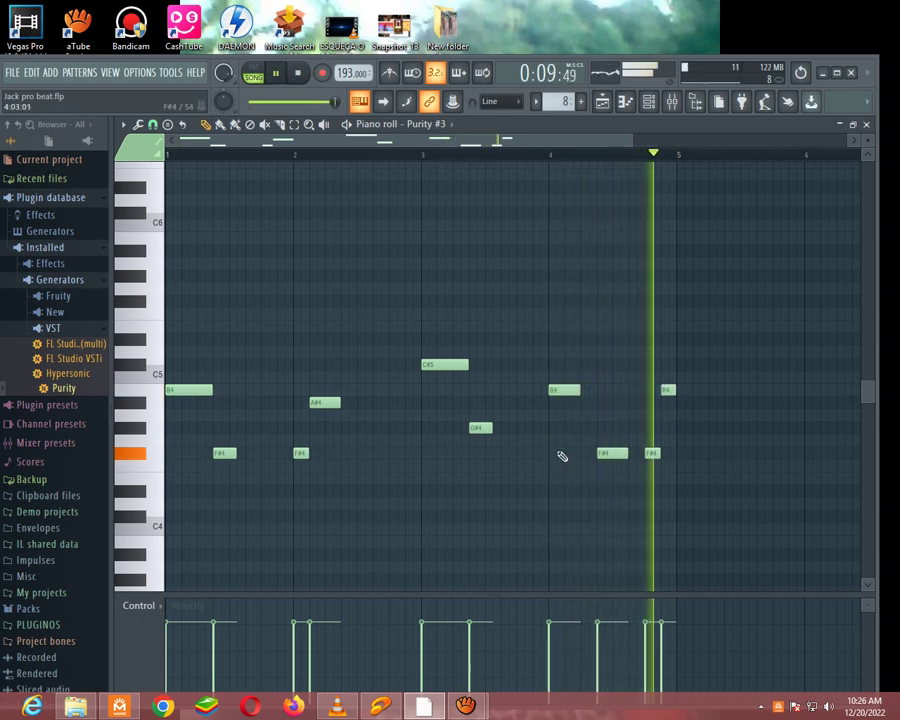
click(569, 156)
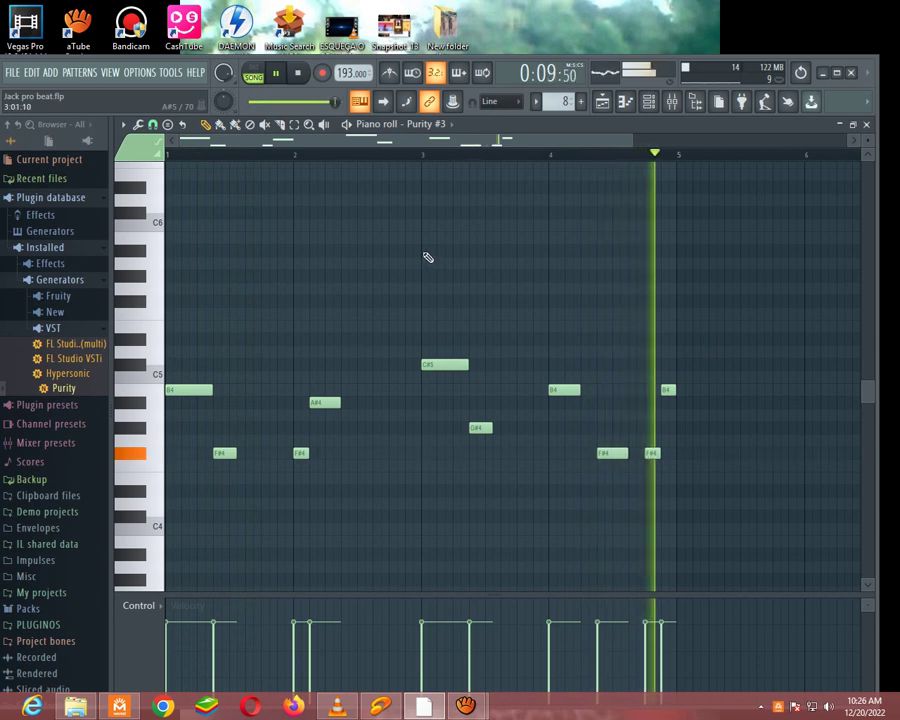
key(space)
Step: Try the first note as A#4, return it to B4, and delete the two short notes at the end of bar 4
drag(185, 392, 185, 416)
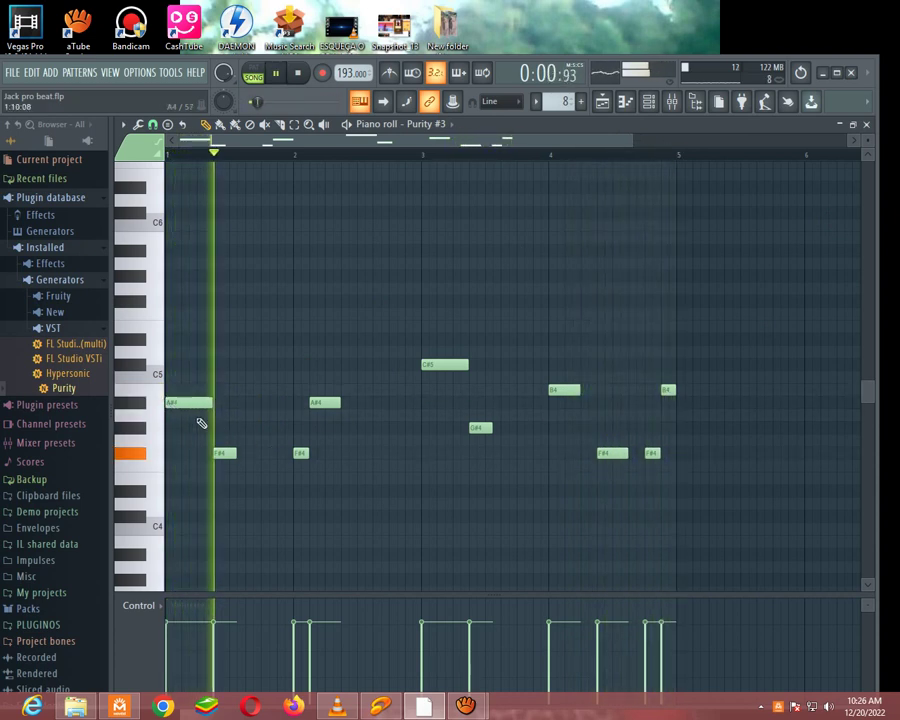
drag(177, 402, 176, 389)
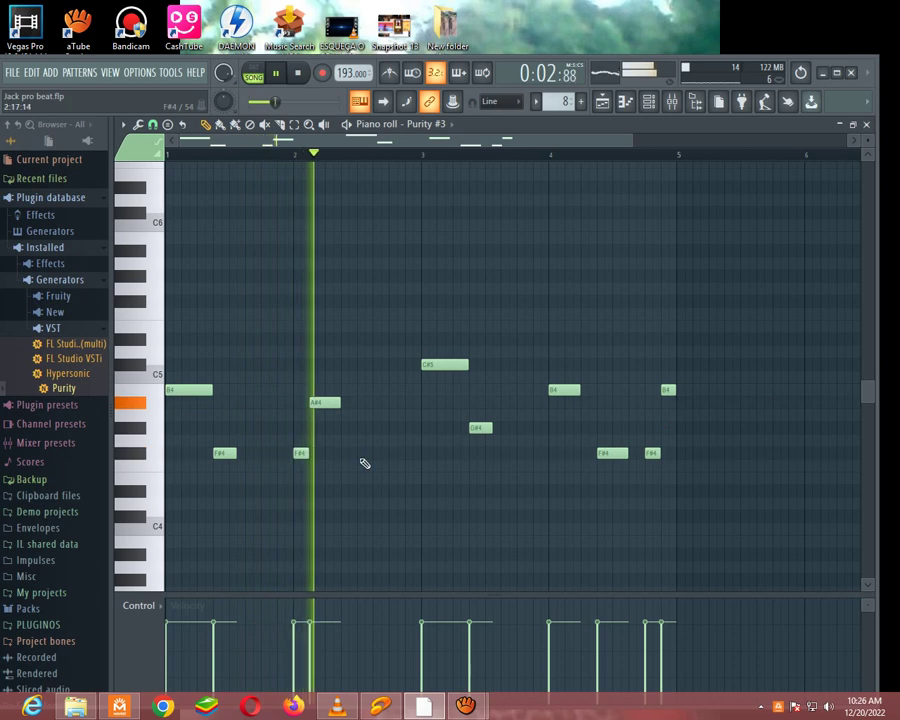
right_click(668, 390)
right_click(654, 453)
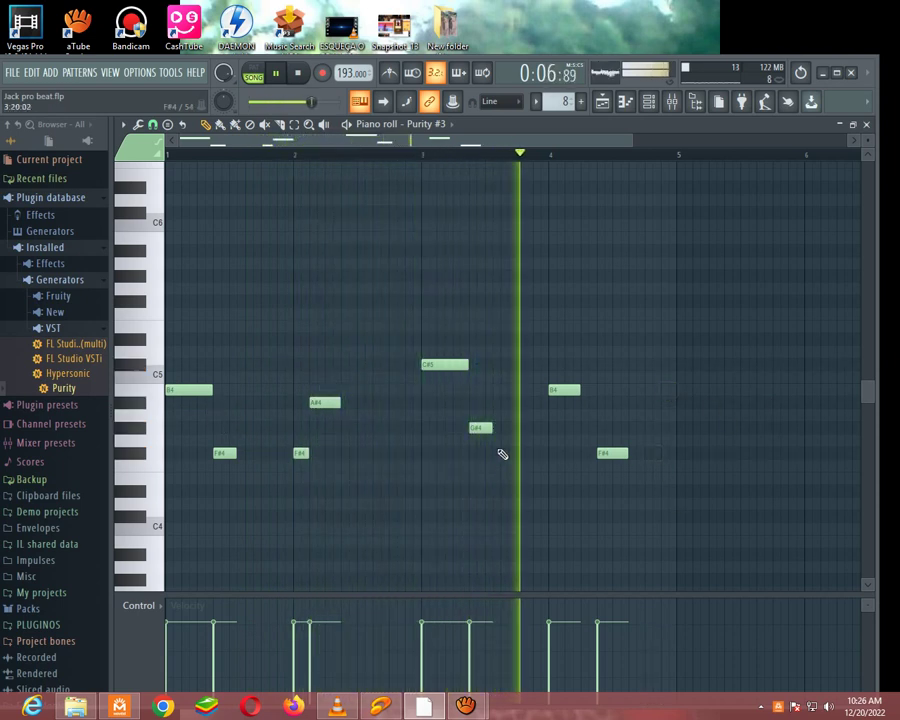
Step: Lengthen the notes at 1:13 and 3:13, move the A#4 in bar 2 to 2:13 and extend the F#4 before it to meet it
drag(491, 432, 502, 433)
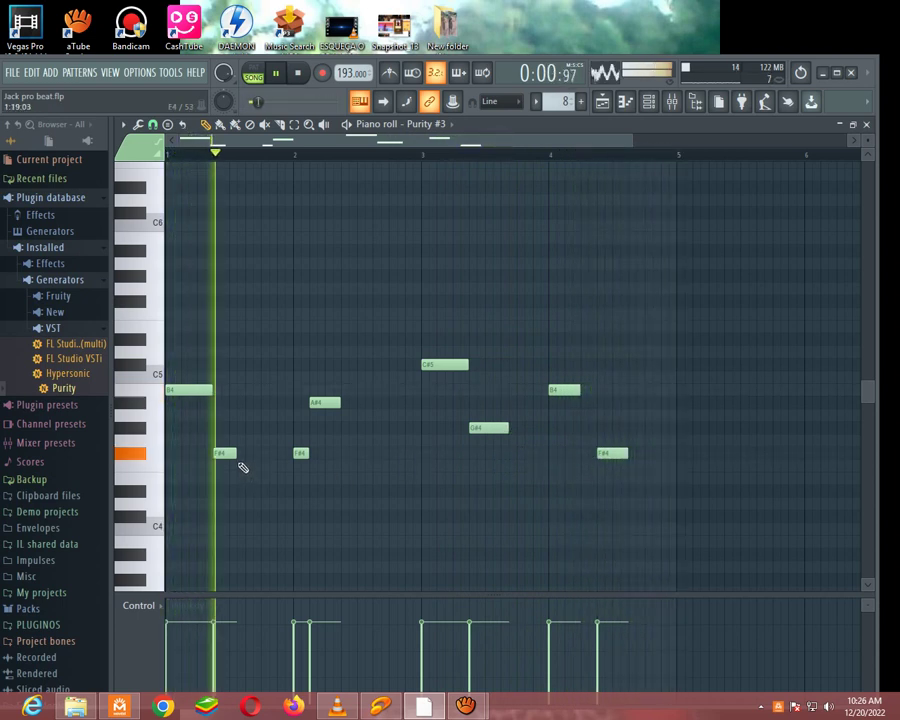
drag(238, 455, 243, 457)
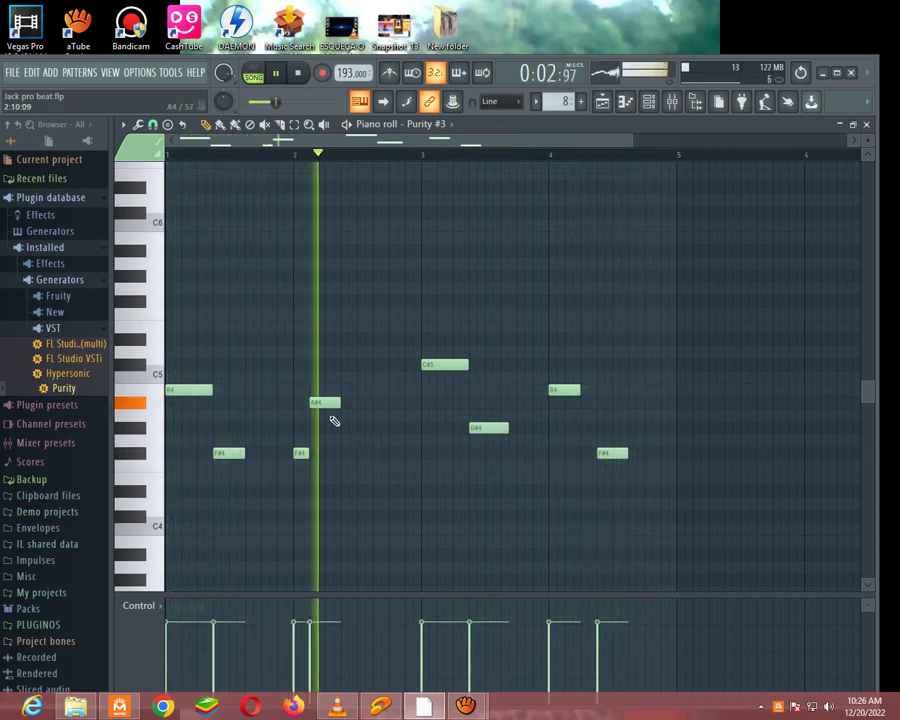
drag(310, 454, 324, 452)
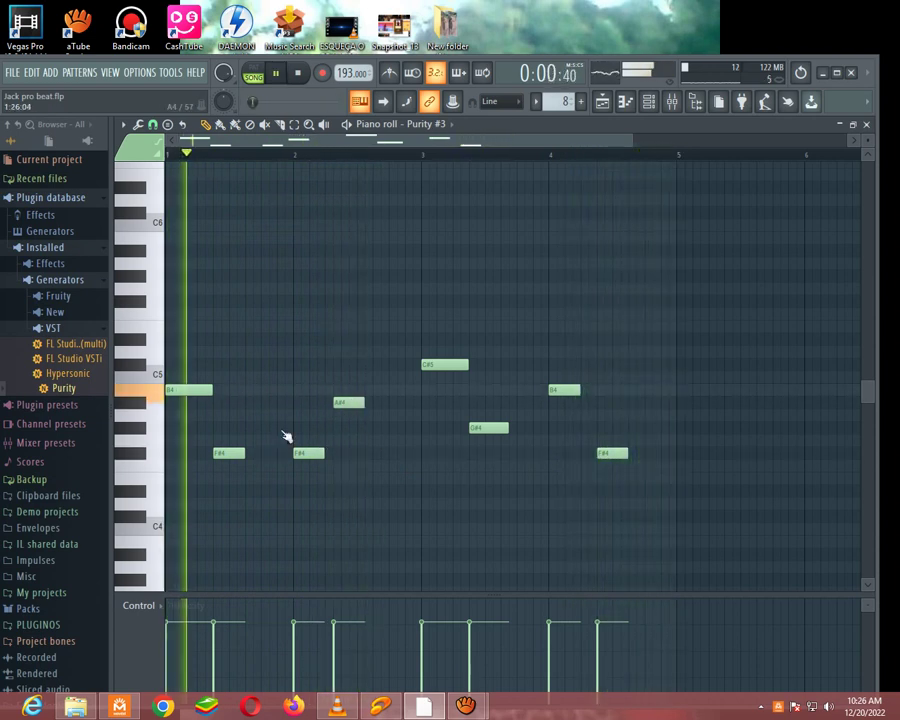
mouse_move(364, 404)
mouse_down()
mouse_move(372, 405)
mouse_move(349, 407)
mouse_up()
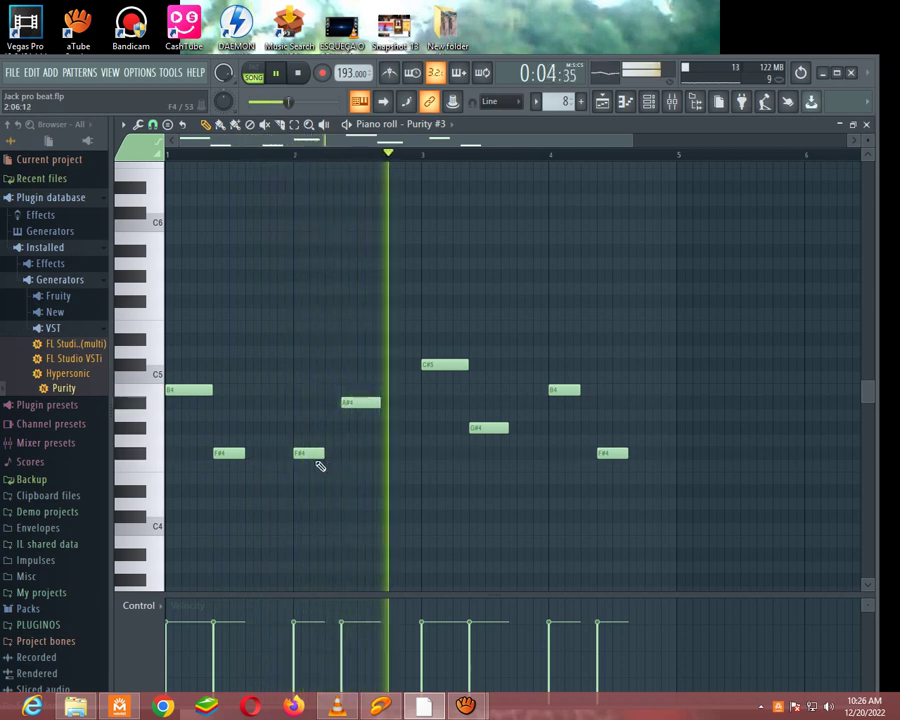
drag(322, 455, 340, 455)
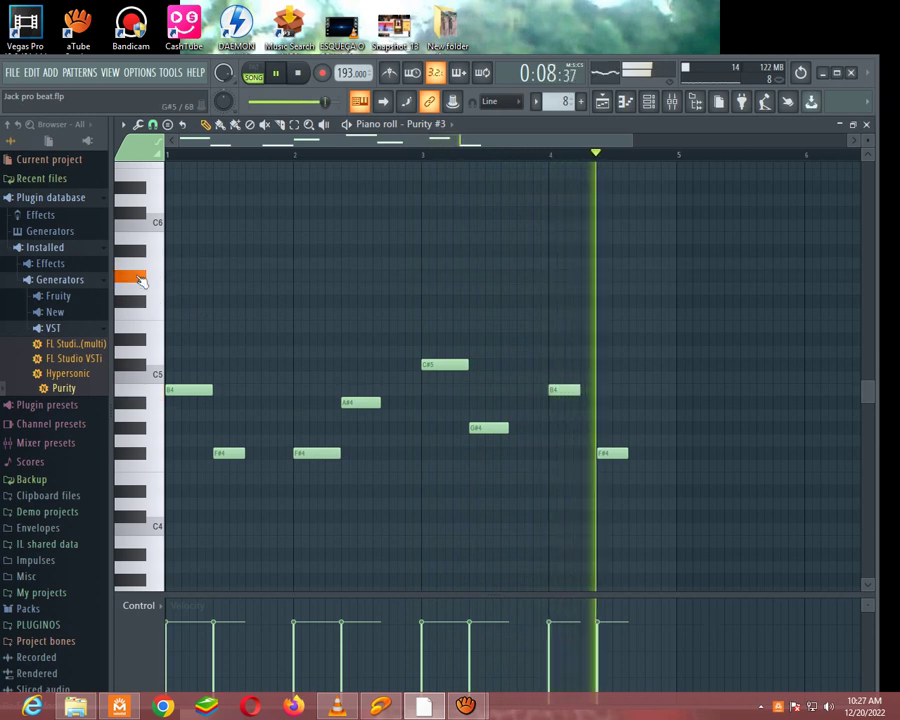
Step: Show the channel rack and save the project again
key(F6)
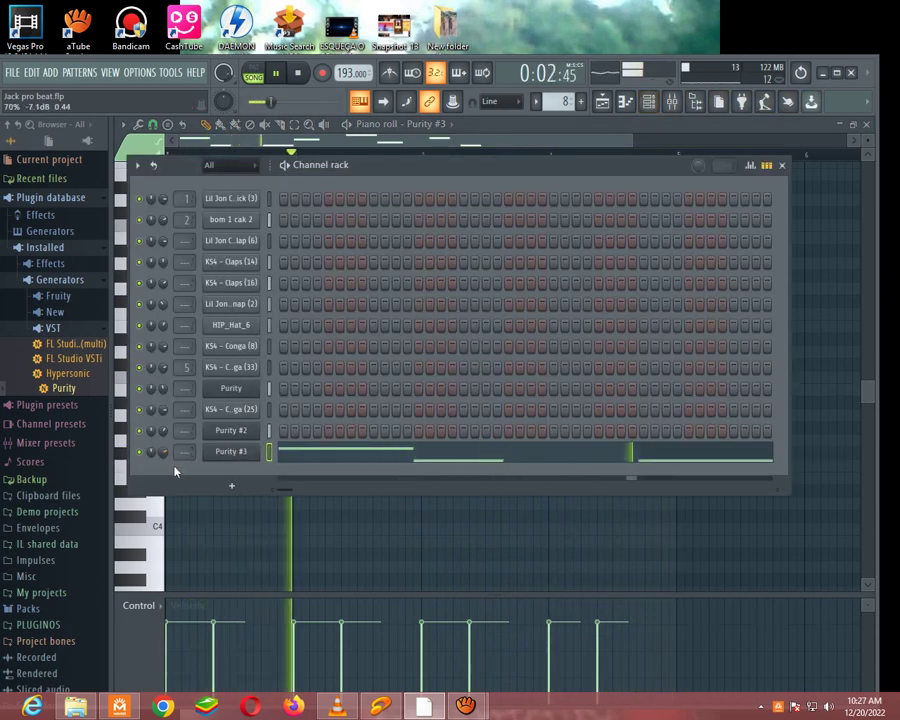
click(12, 74)
click(22, 138)
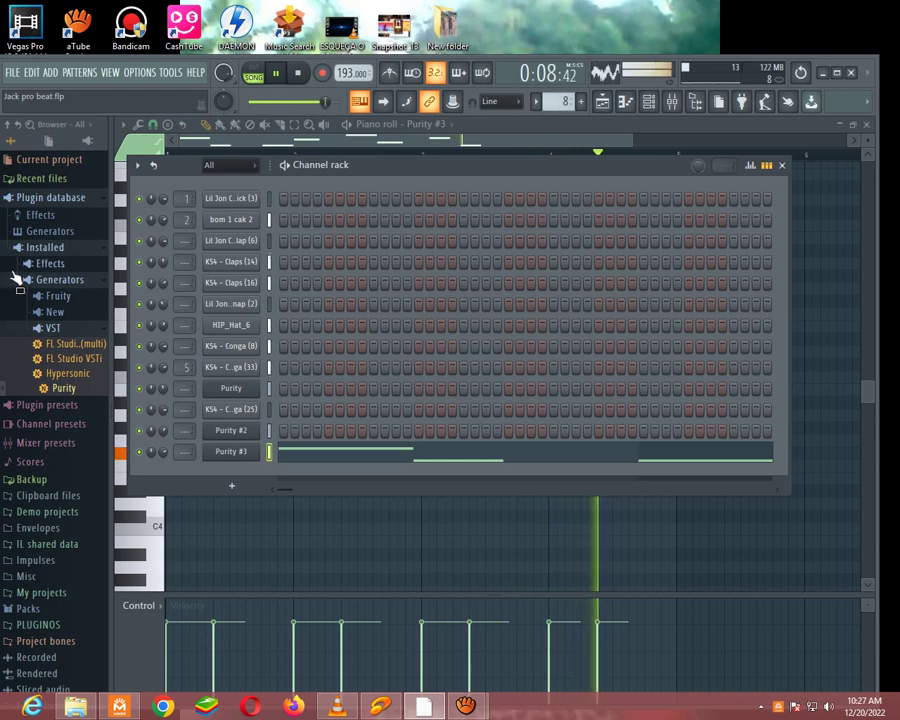
Step: Add the Marrimba C3 sample from the #MARRABENTA folder under PLUGINOS as a new channel below Purity #3
click(35, 625)
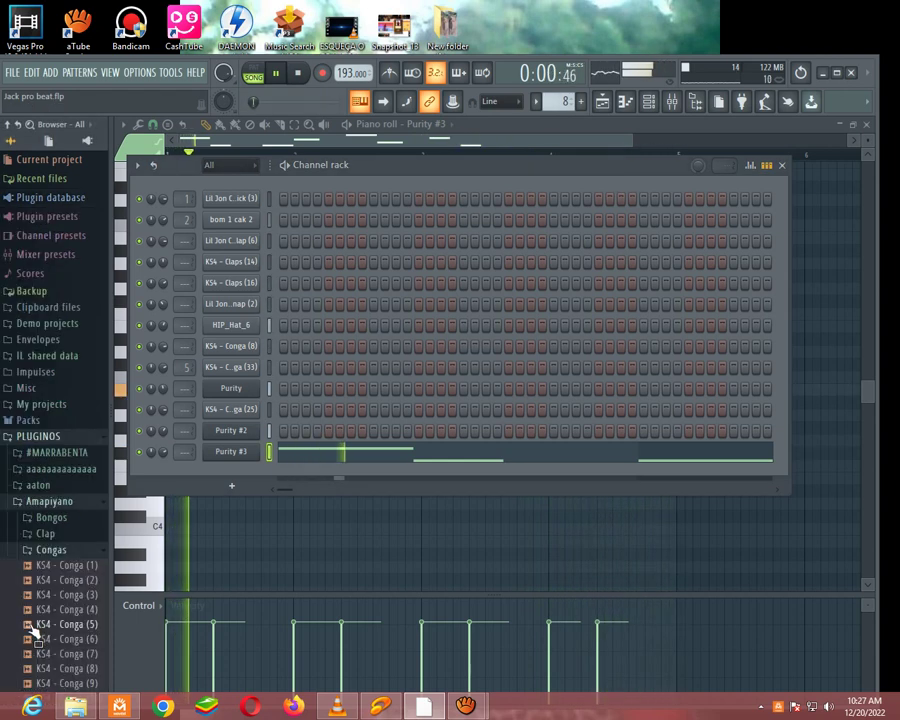
scroll(52, 535, down, 2)
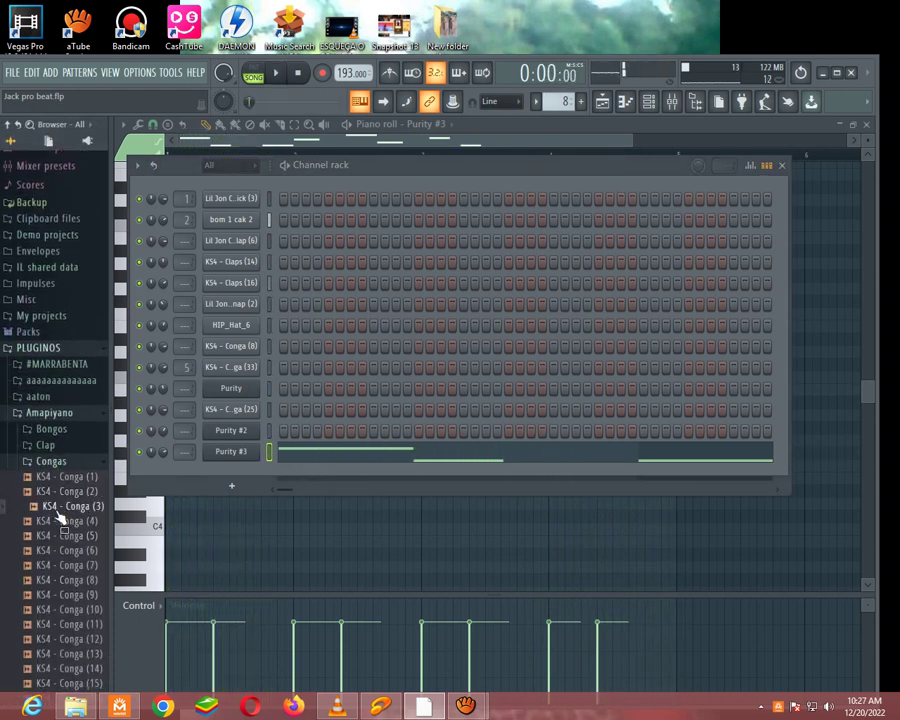
click(52, 463)
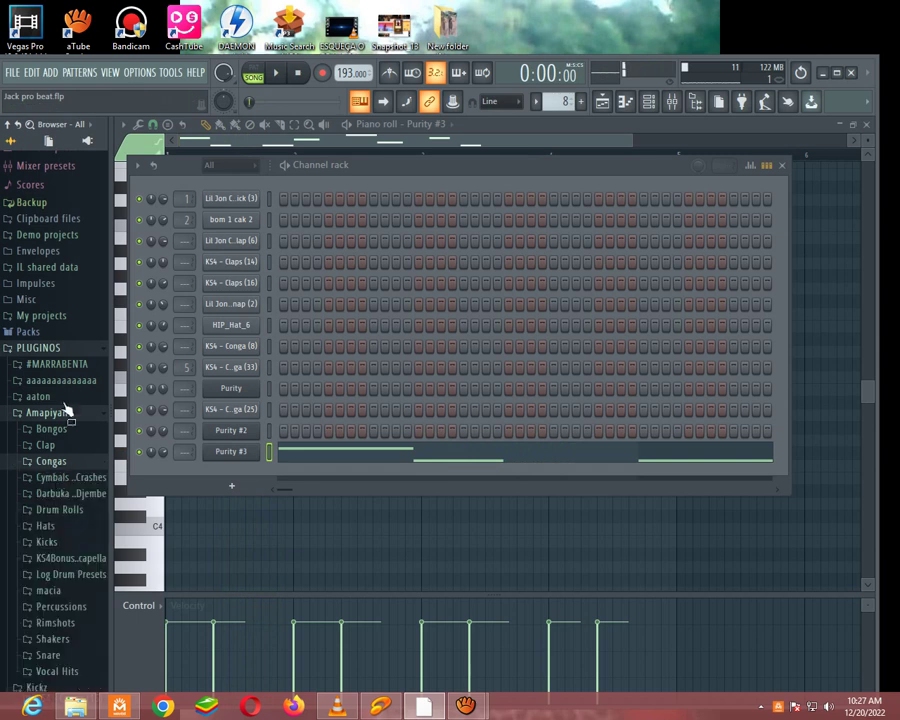
click(66, 368)
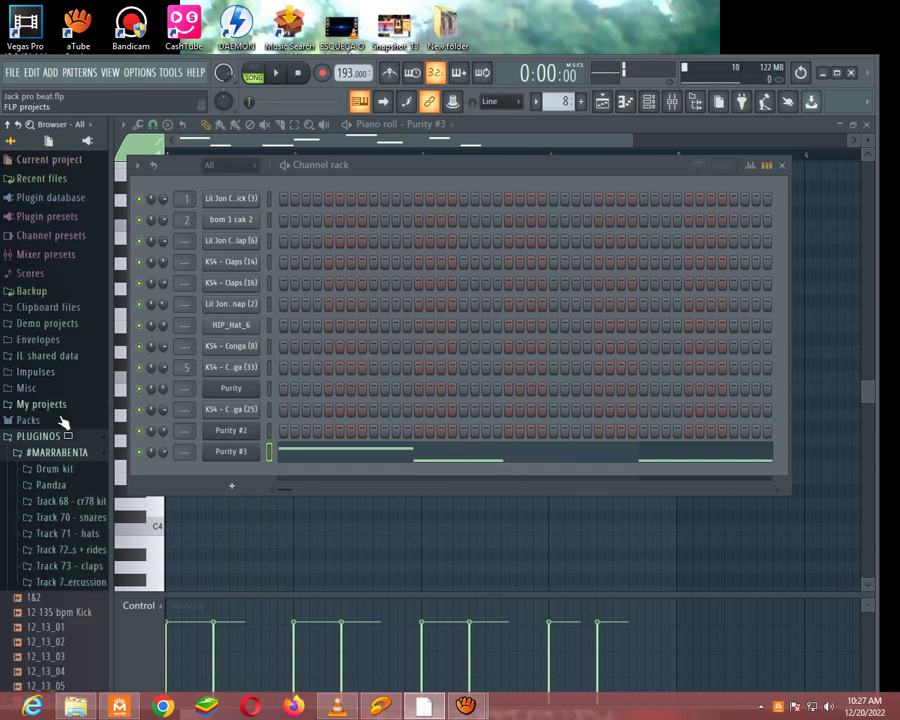
scroll(64, 478, down, 15)
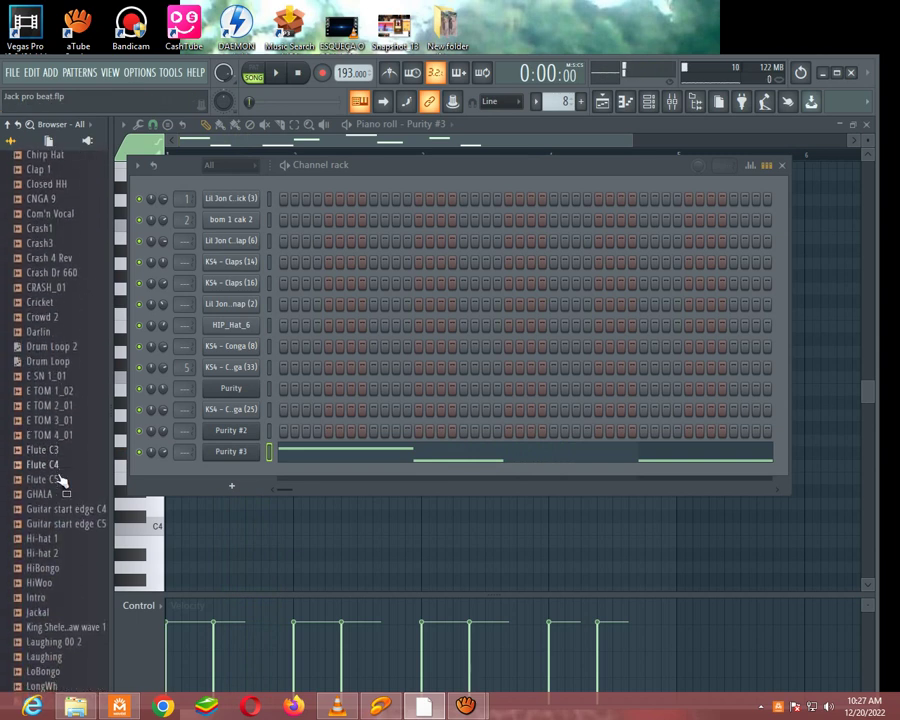
scroll(60, 518, down, 6)
click(67, 528)
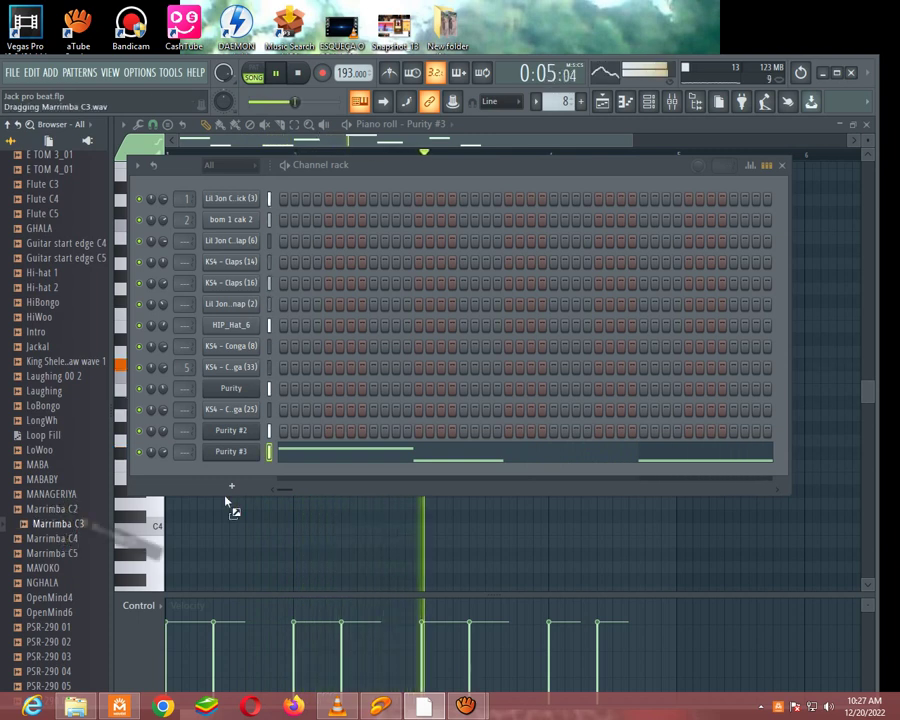
drag(210, 478, 225, 490)
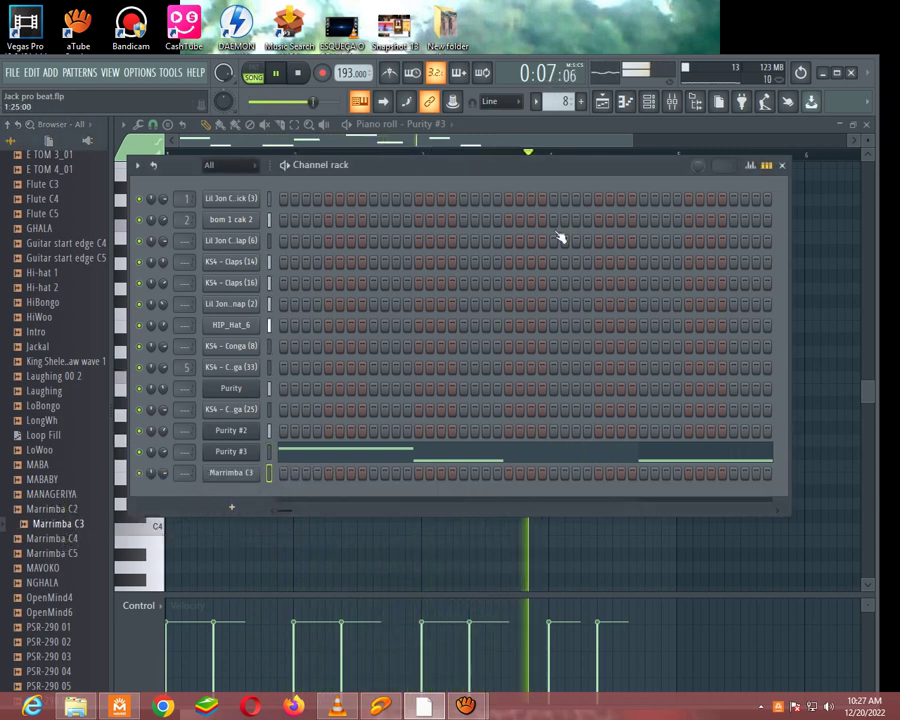
Step: Switch to the empty Pattern 9 and place it on Track 9 at bar 1 of the playlist
scroll(557, 101, down, 1)
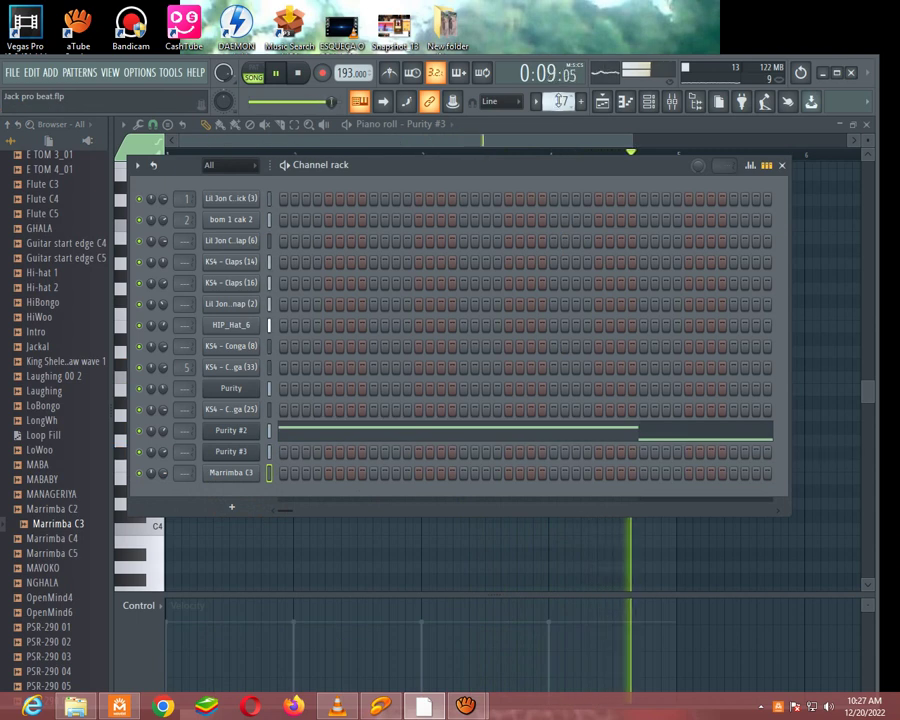
scroll(559, 101, up, 1)
scroll(560, 97, up, 1)
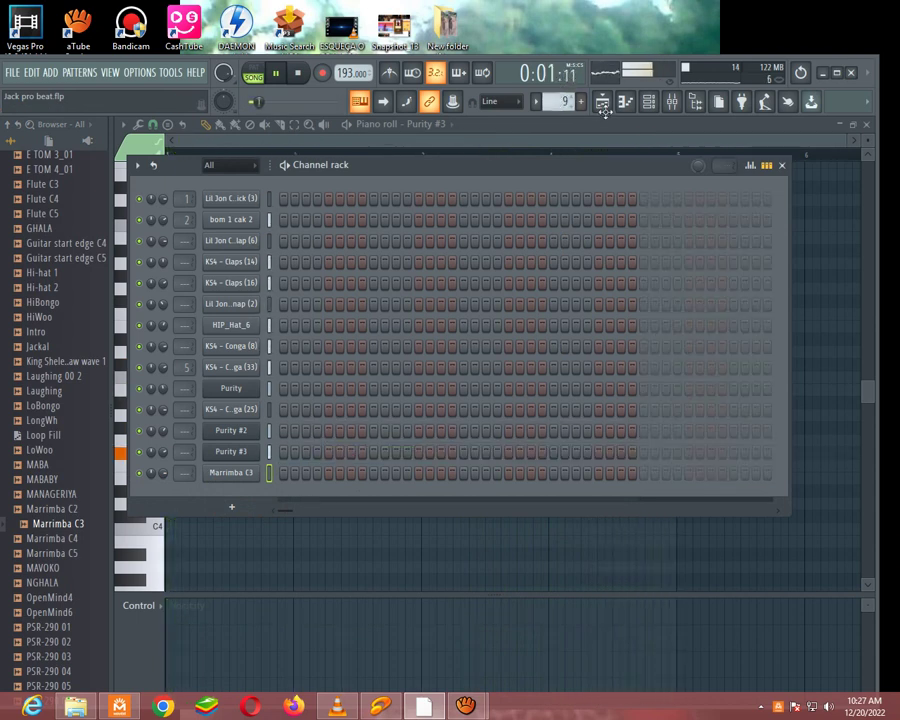
click(602, 102)
click(338, 498)
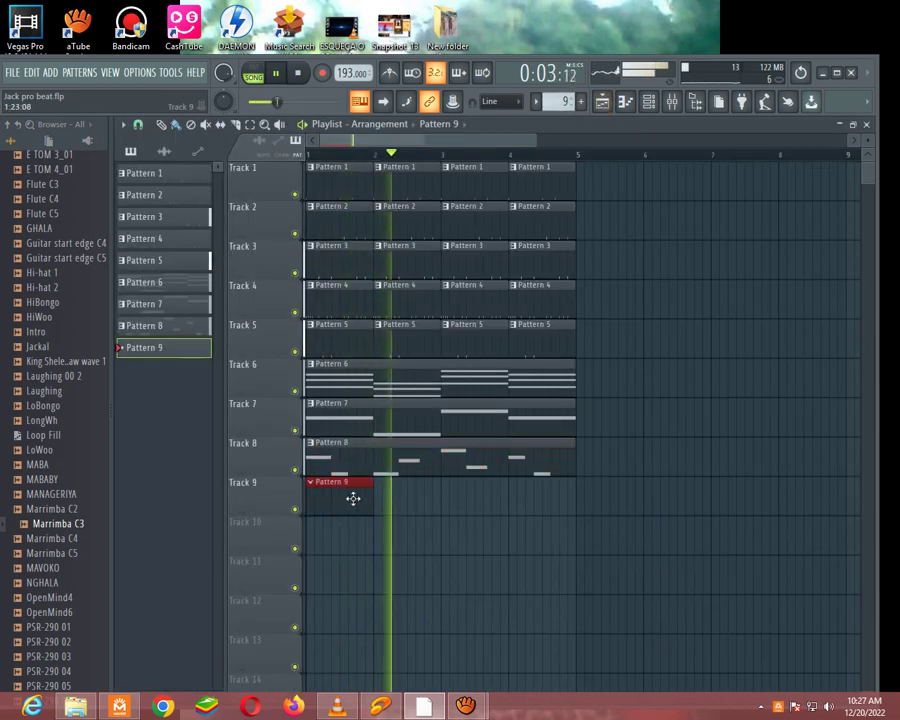
double_click(349, 496)
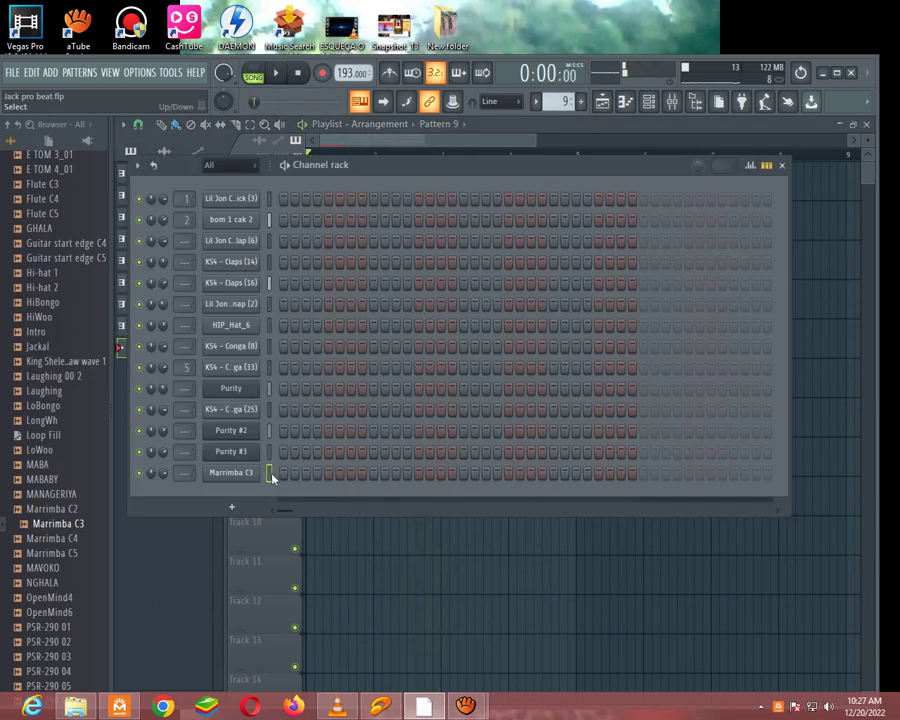
Step: Open the Marrimba C3 channel's piano roll and try an A#4 note at 1:17, removing it again
click(421, 476)
right_click(420, 477)
click(408, 477)
right_click(255, 472)
click(290, 473)
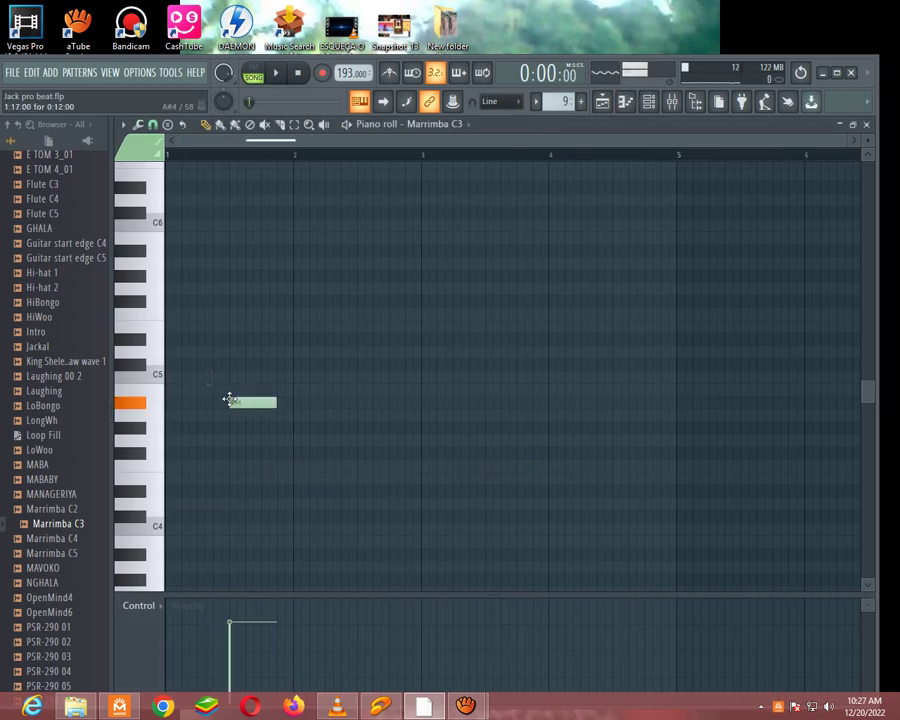
key(space)
drag(300, 394, 231, 396)
key(space)
right_click(231, 390)
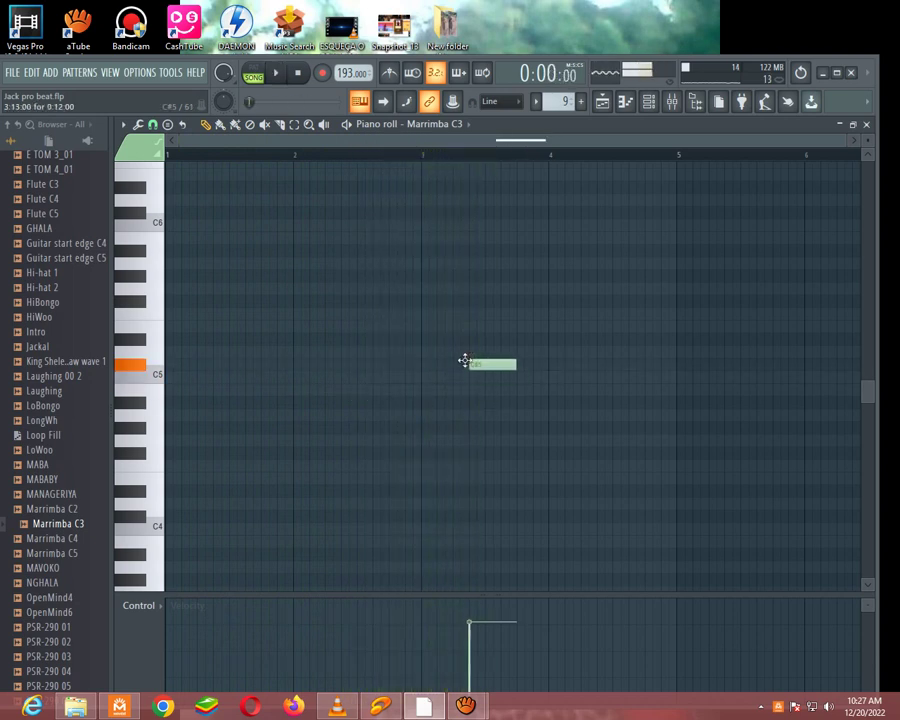
Step: Try short C#5 marimba notes at 3:13 and near the end of bar 3 during playback
click(434, 156)
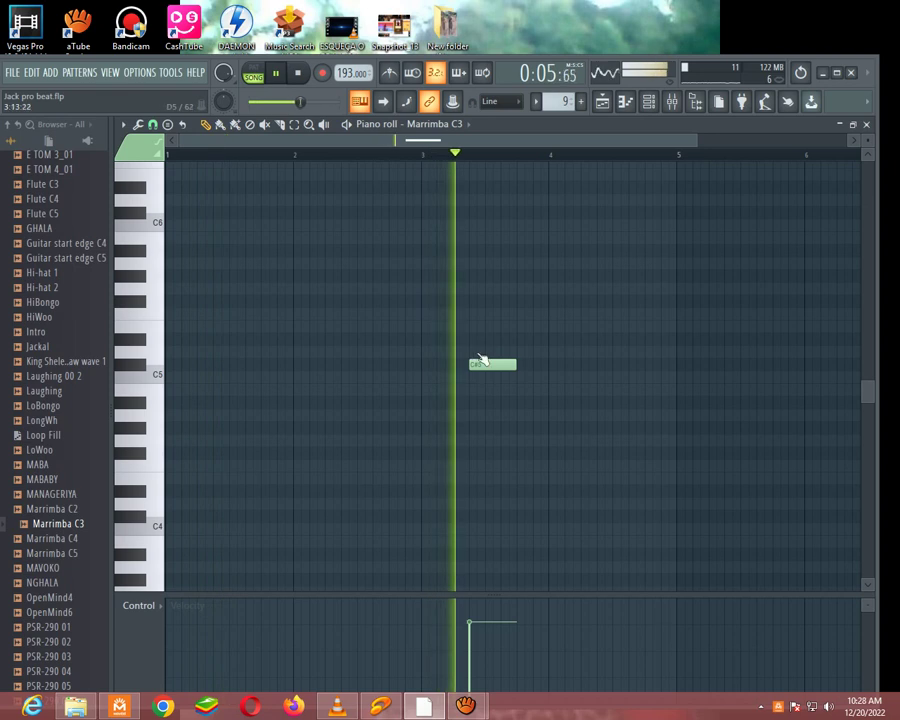
key(space)
key(space)
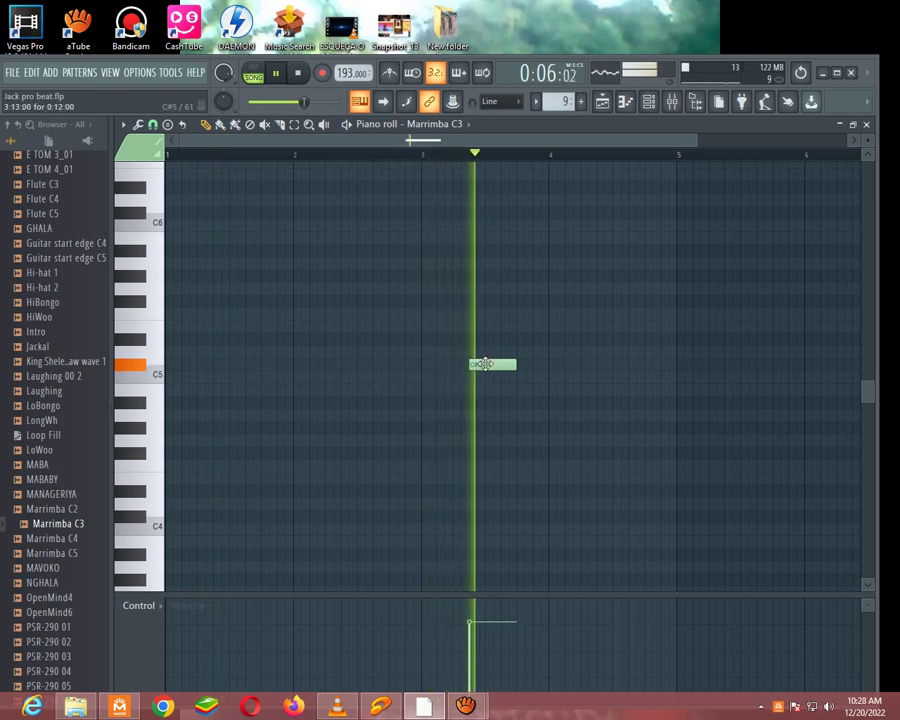
drag(514, 366, 483, 368)
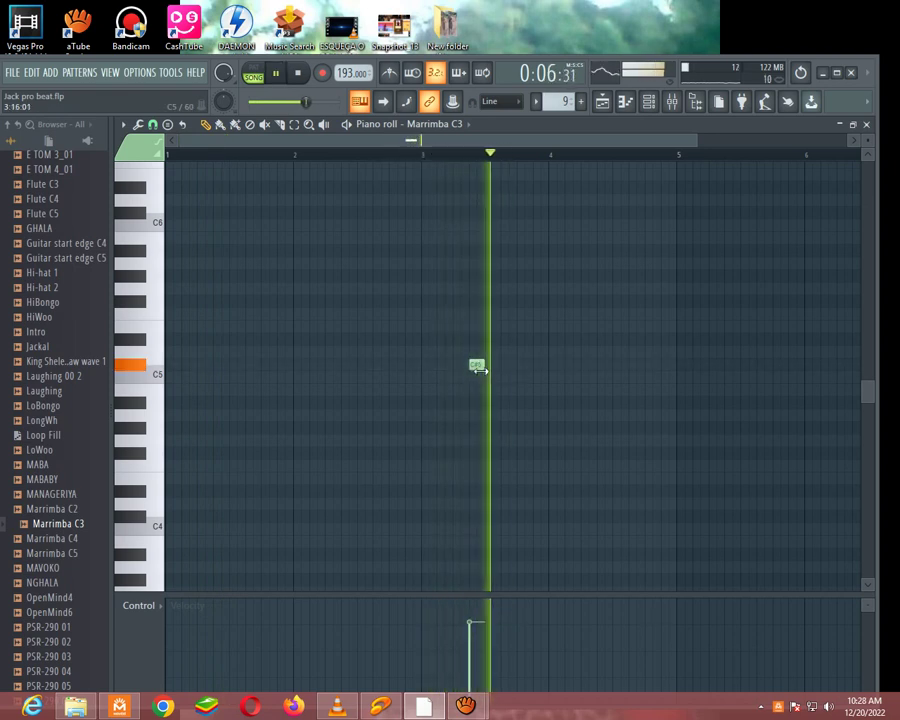
click(535, 369)
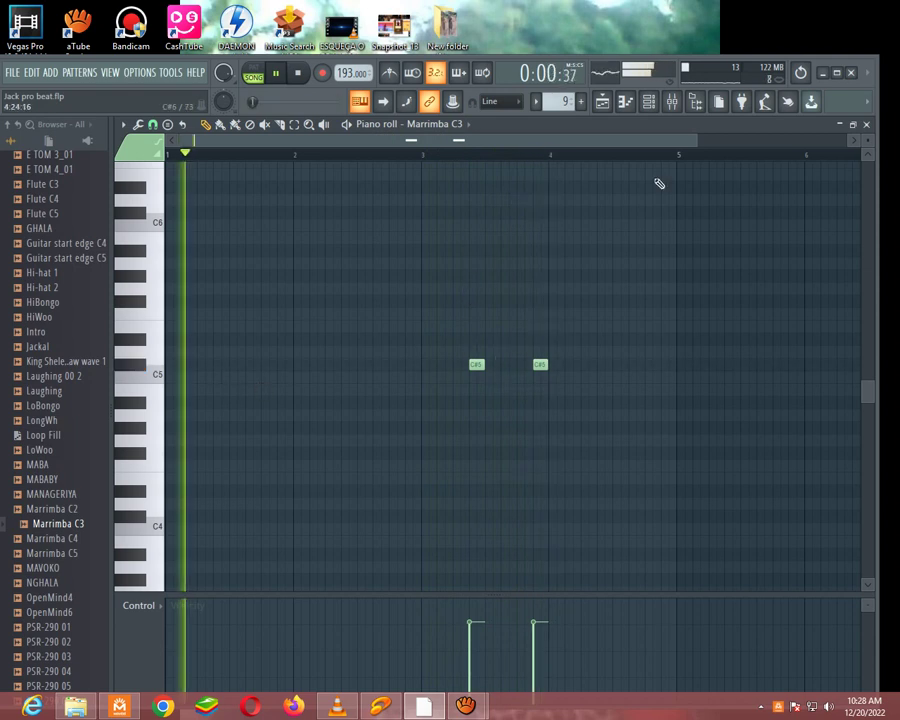
Step: Copy the Purity channel's chord notes from Pattern 6 and paste them into Marrimba C3 in Pattern 9
click(648, 101)
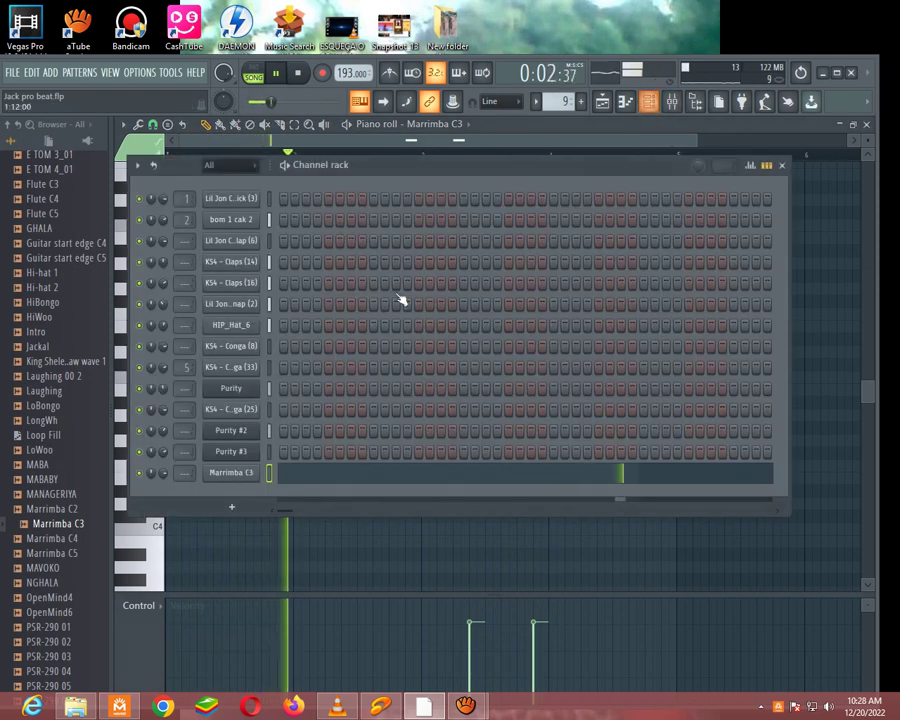
scroll(559, 104, down, 3)
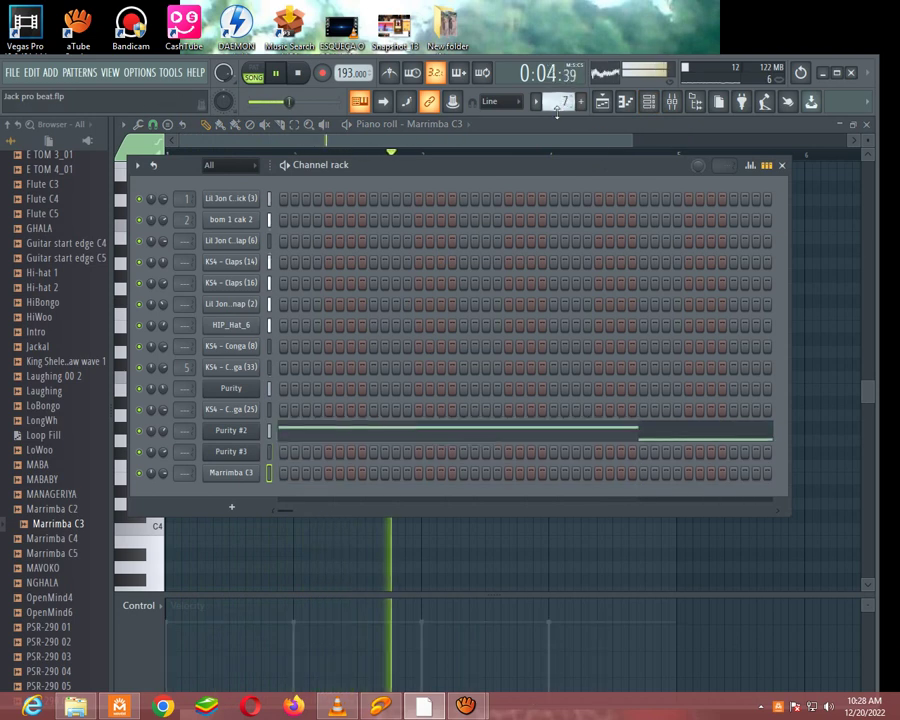
right_click(243, 390)
click(500, 402)
click(604, 107)
double_click(384, 504)
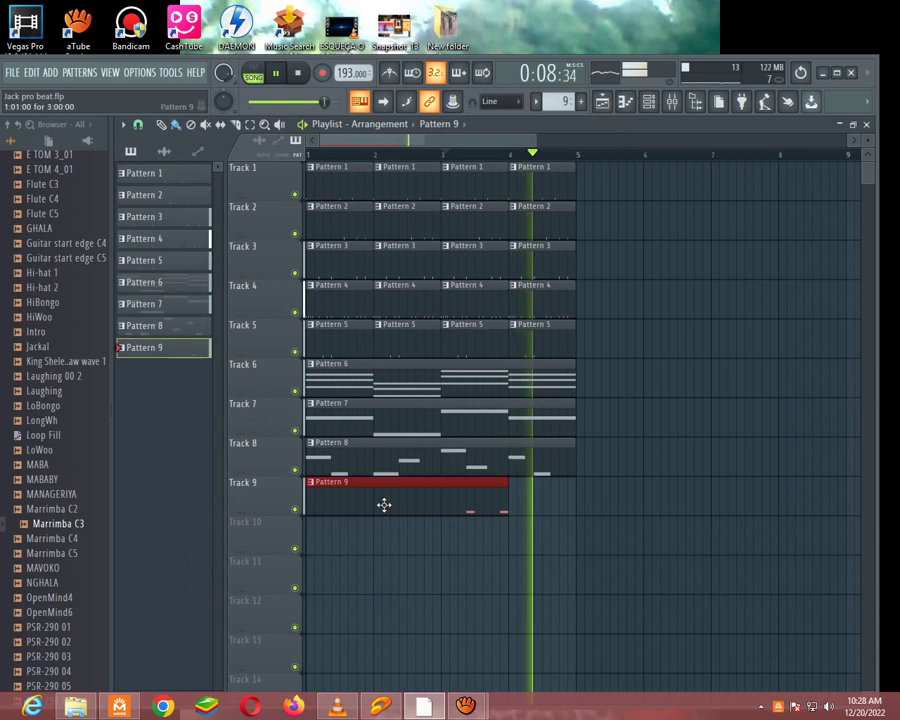
click(650, 102)
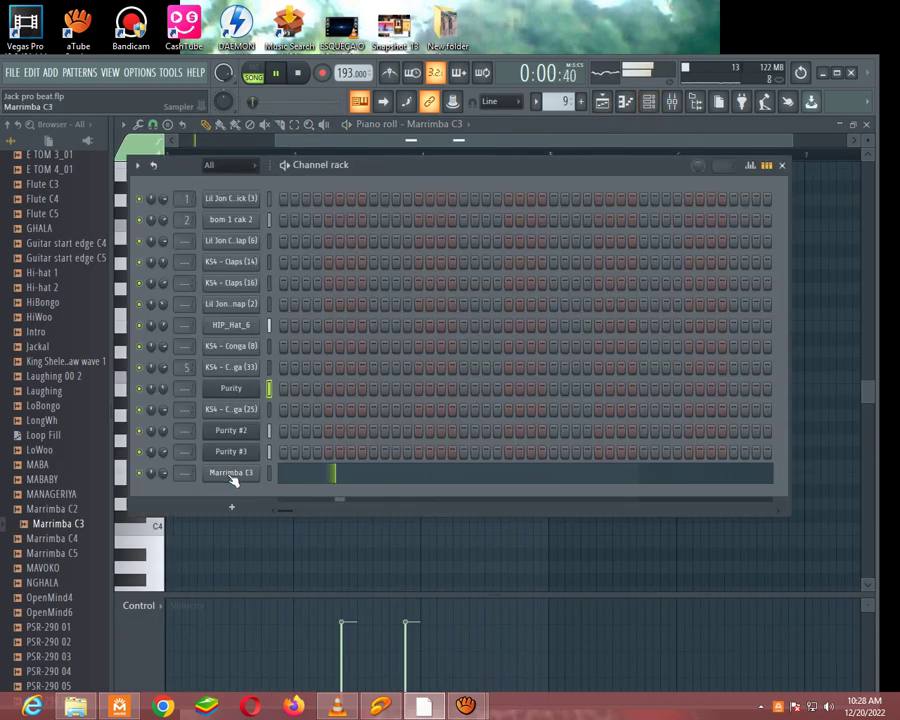
right_click(231, 475)
click(417, 502)
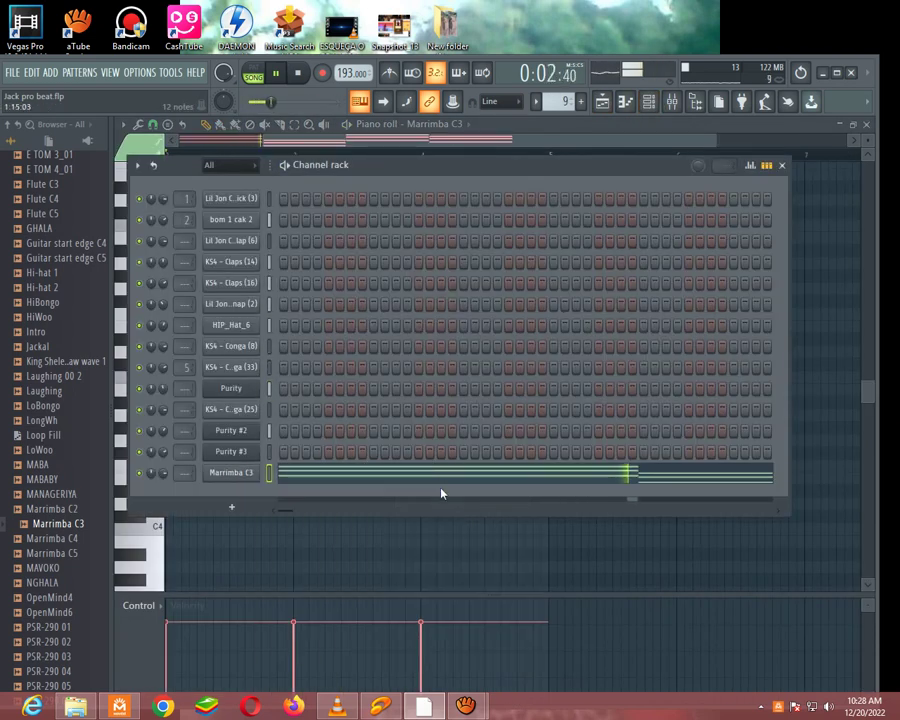
Step: Select all the pasted chords in the Marrimba C3 piano roll and shorten them to two-step stabs
click(416, 477)
click(415, 476)
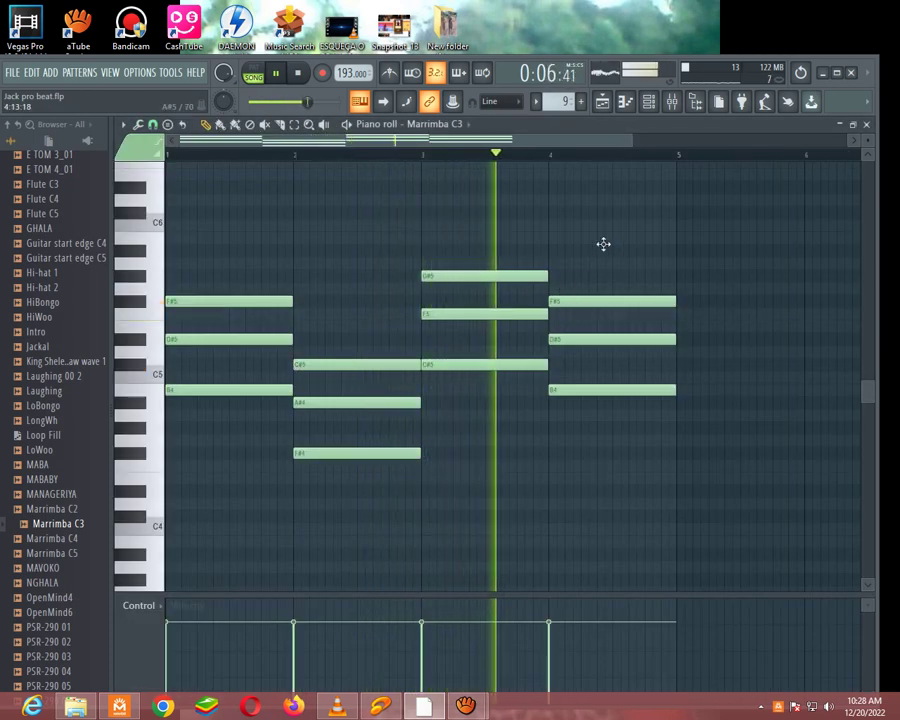
drag(590, 259, 253, 452)
drag(293, 303, 185, 327)
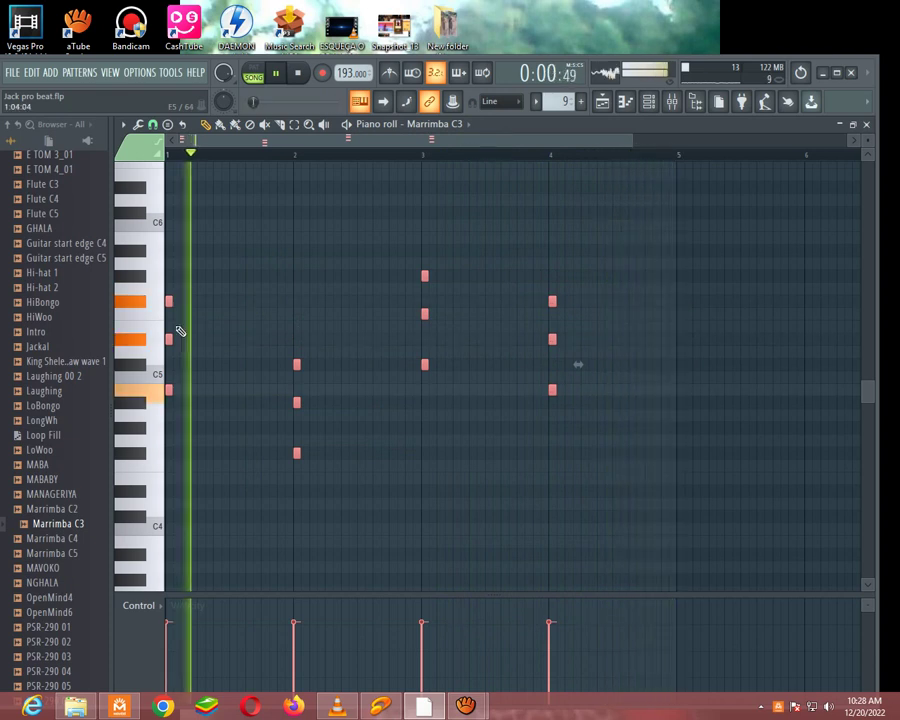
Step: Try shifting all the chord stabs to start at 1:13 and further along, and delete the duplicate set at 1:13
drag(168, 303, 215, 303)
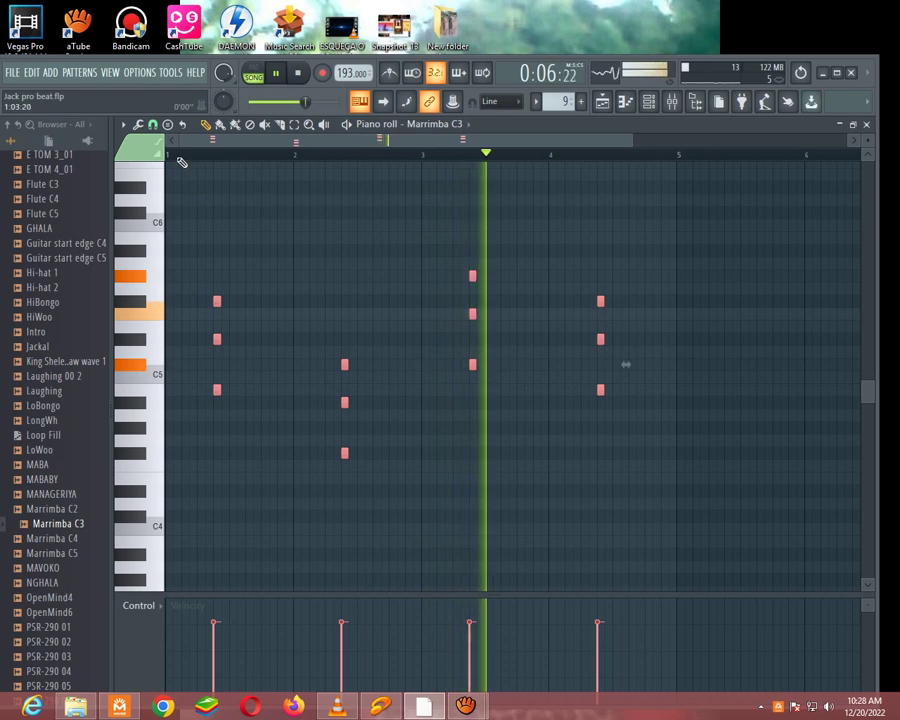
mouse_move(218, 303)
mouse_down()
mouse_move(193, 301)
mouse_move(225, 308)
mouse_up()
drag(632, 140, 357, 170)
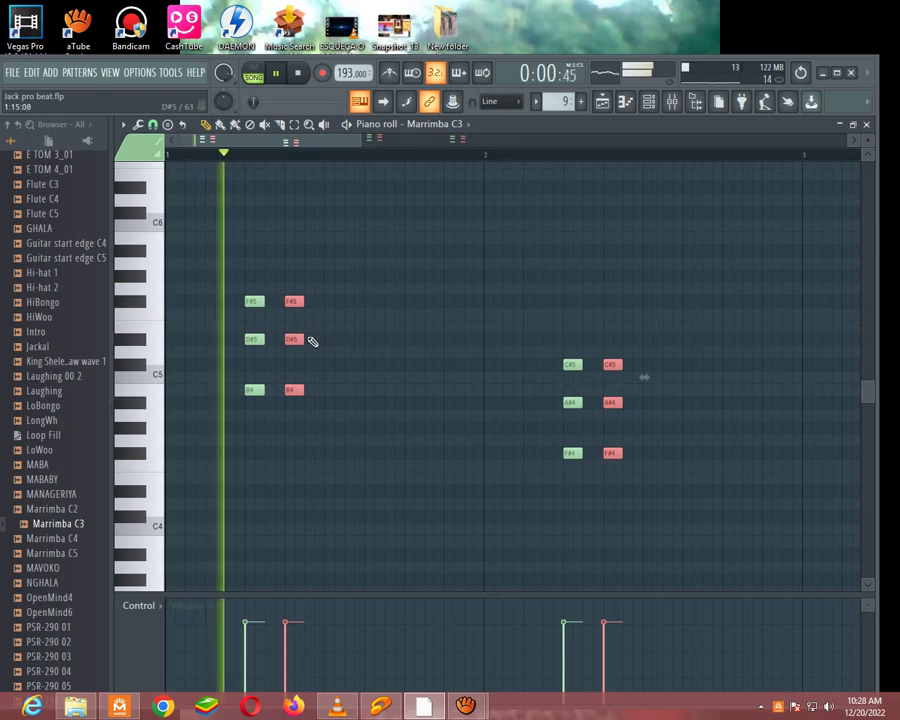
right_click(300, 343)
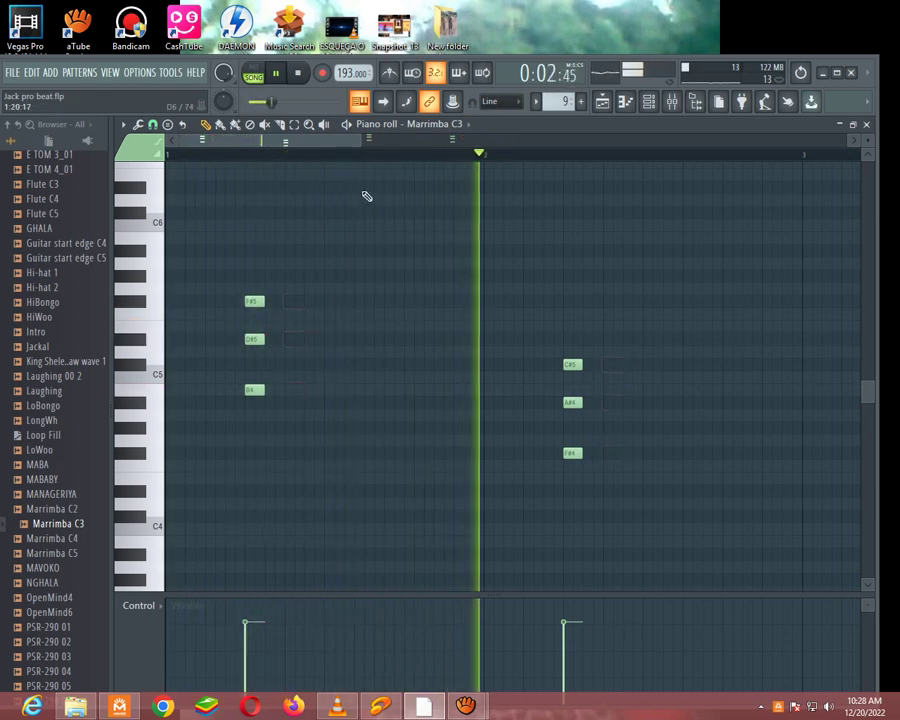
Step: Select all the chord stabs and try them starting at 1:12 and at 1:07 against the beat
key(ctrl+a)
key(shift+Right)
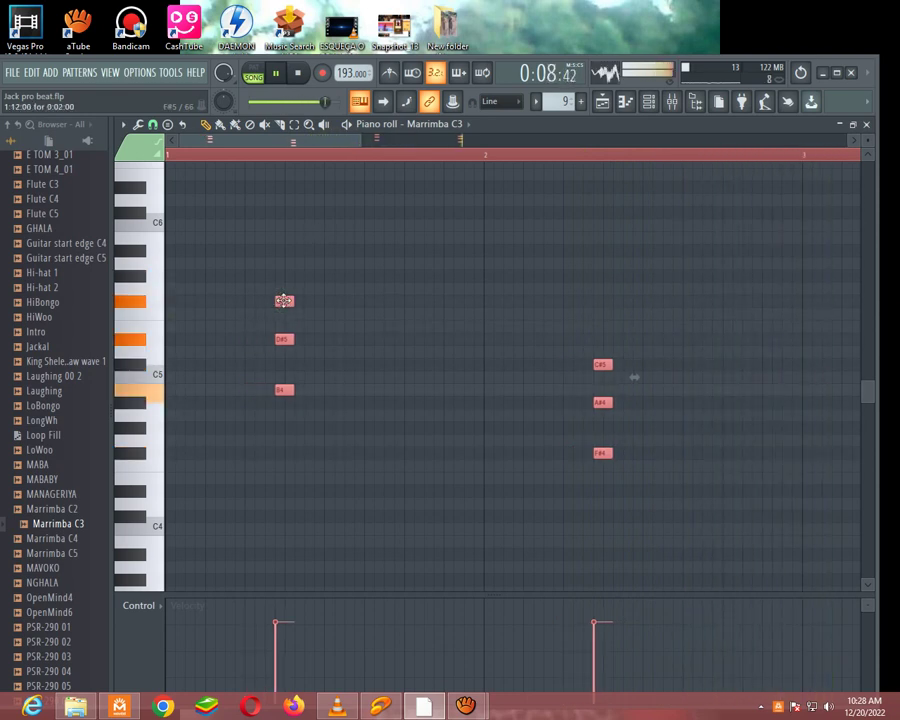
drag(363, 146, 393, 146)
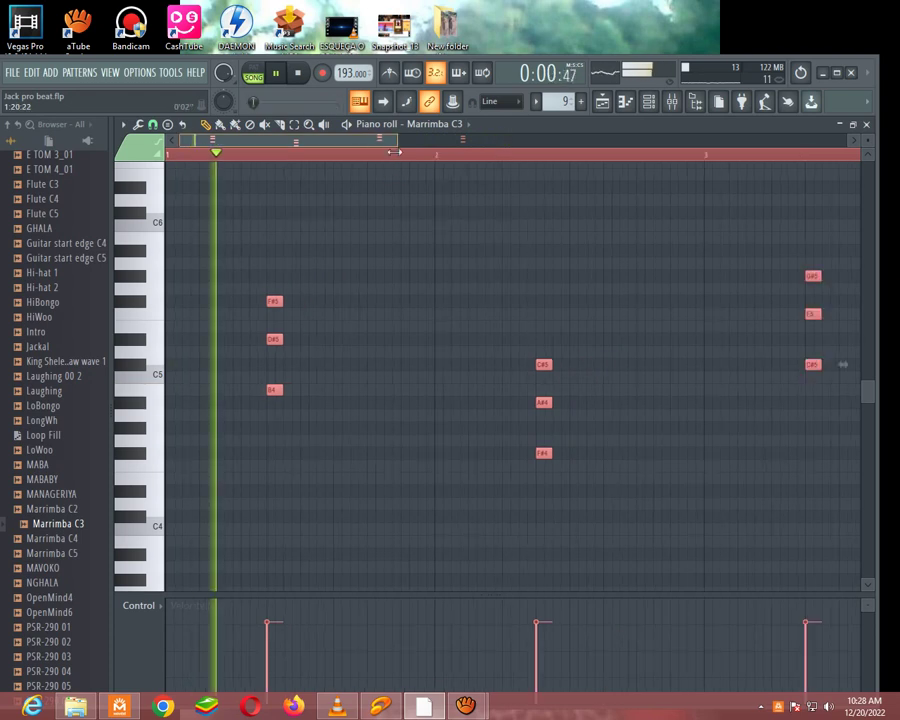
key(space)
drag(274, 303, 221, 303)
key(space)
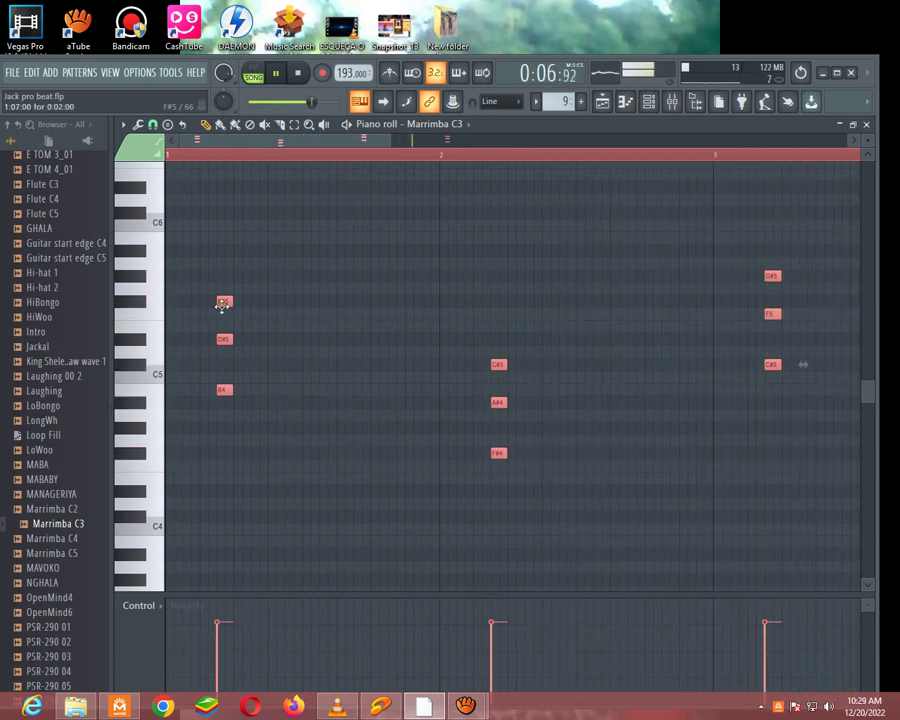
Step: Move all the chord stabs to start at 1:25 and duplicate the whole set to start at 1:09
drag(227, 305, 370, 310)
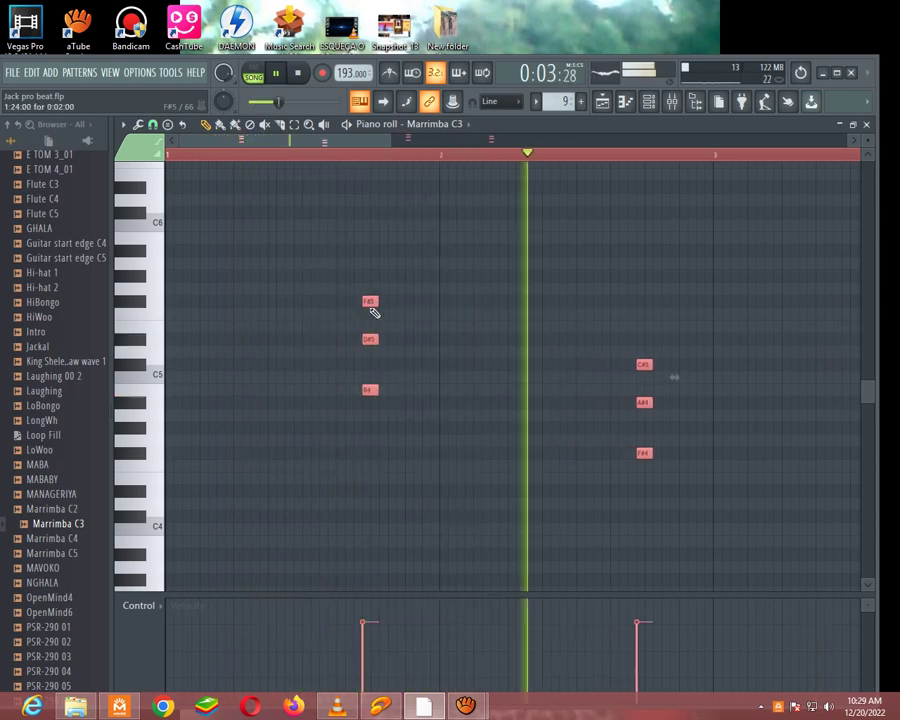
drag(370, 305, 378, 305)
drag(371, 147, 273, 169)
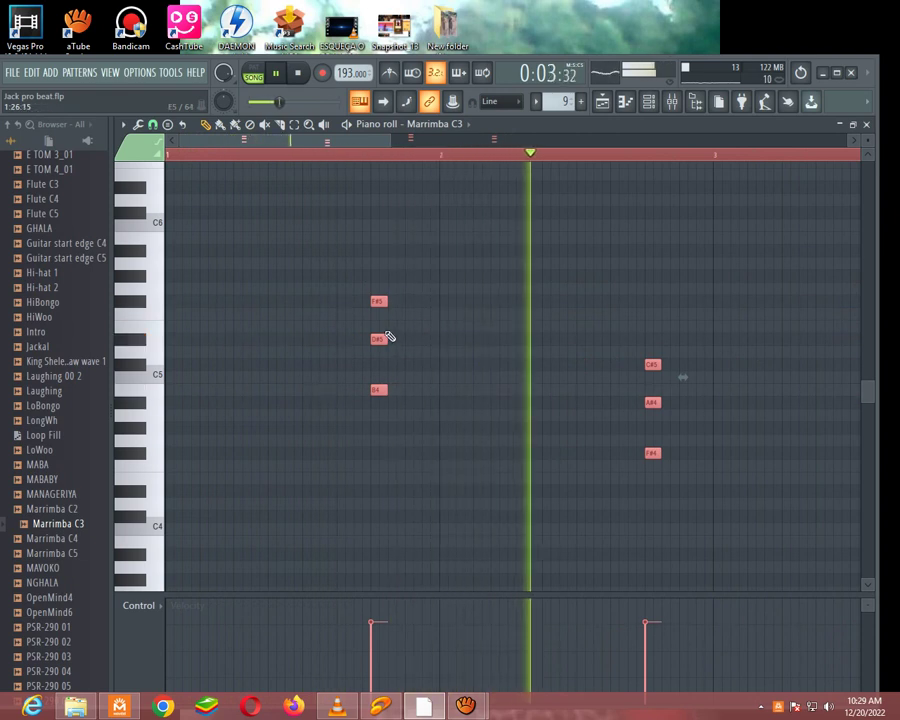
mouse_move(382, 304)
mouse_down()
mouse_move(391, 305)
mouse_move(241, 305)
mouse_up()
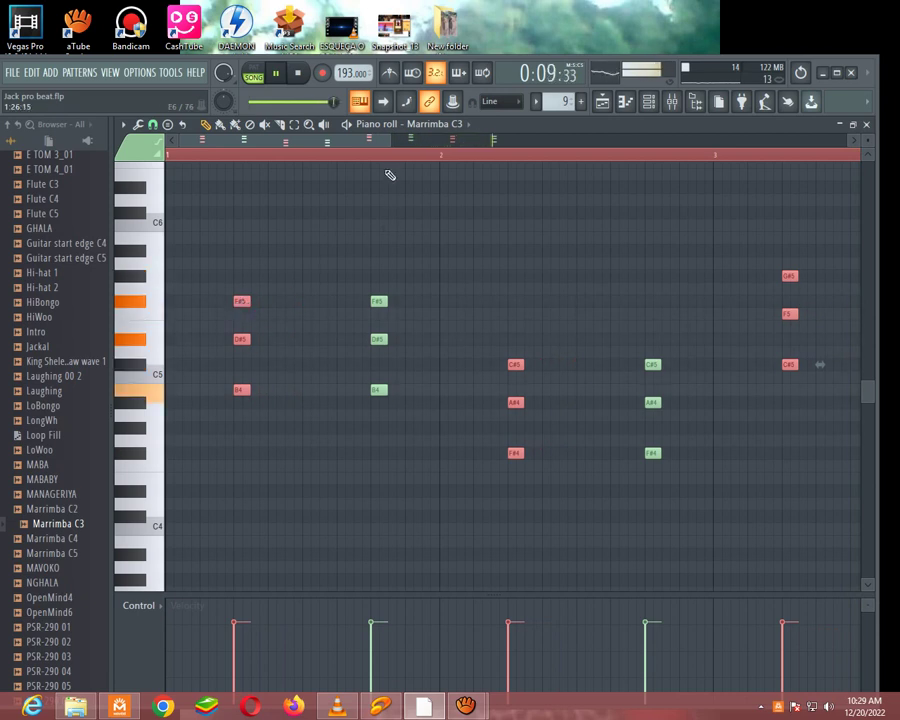
drag(385, 142, 581, 163)
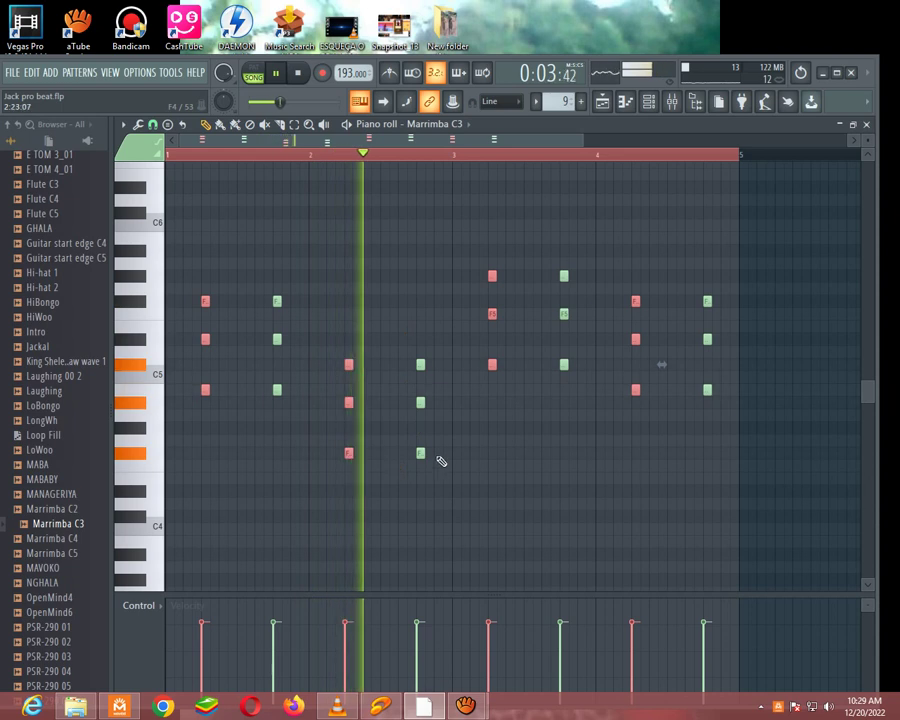
Step: Try an extra F#4 note at the end of bar 2, at 2:29 and 2:31, and delete it
click(447, 441)
drag(449, 442, 436, 360)
click(390, 158)
key(space)
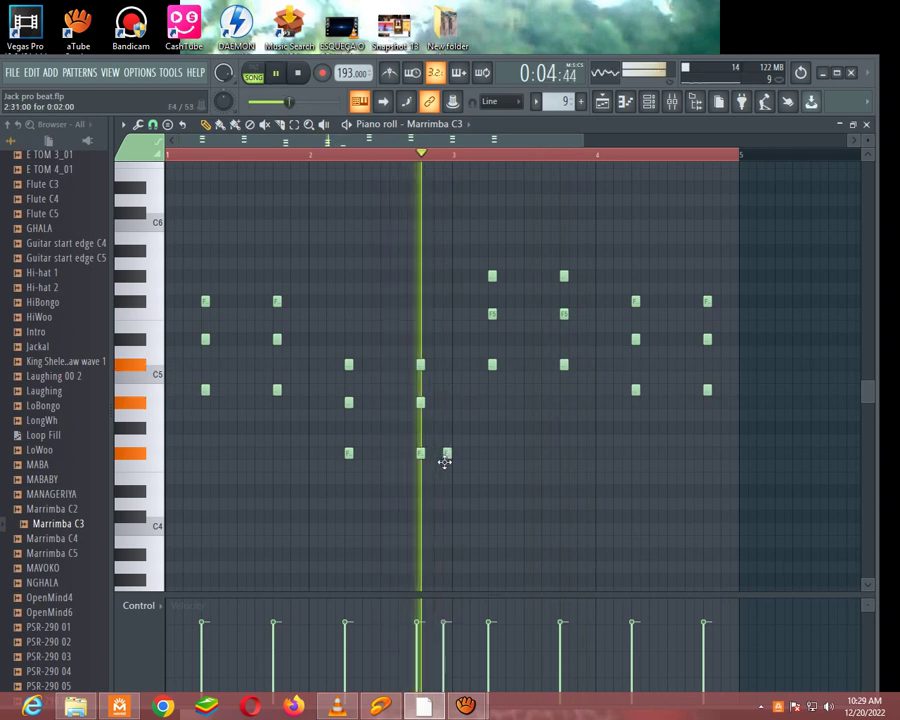
key(space)
key(space)
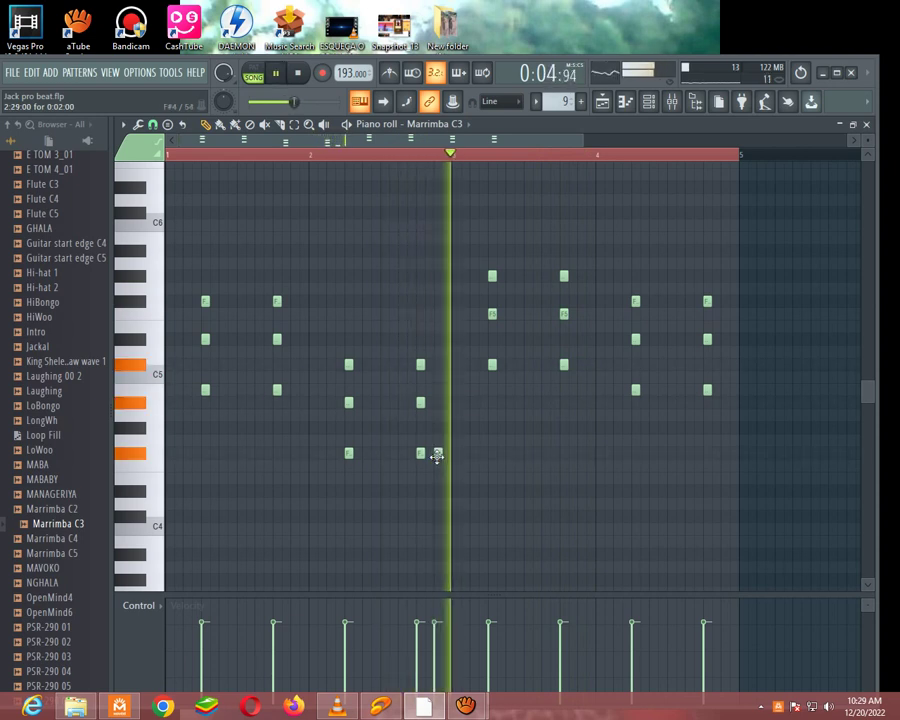
drag(437, 455, 446, 455)
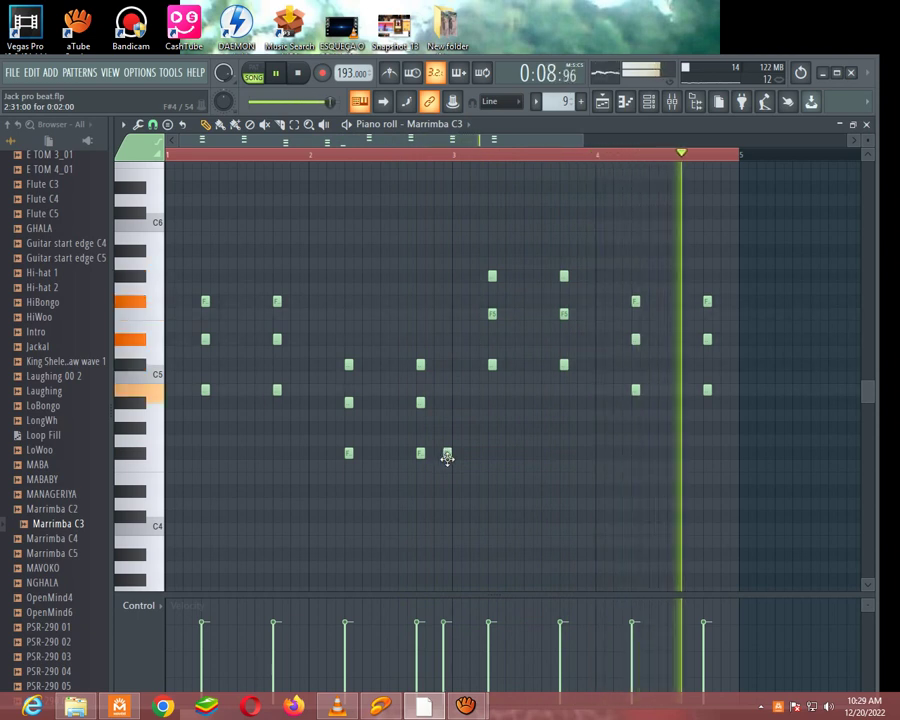
right_click(447, 455)
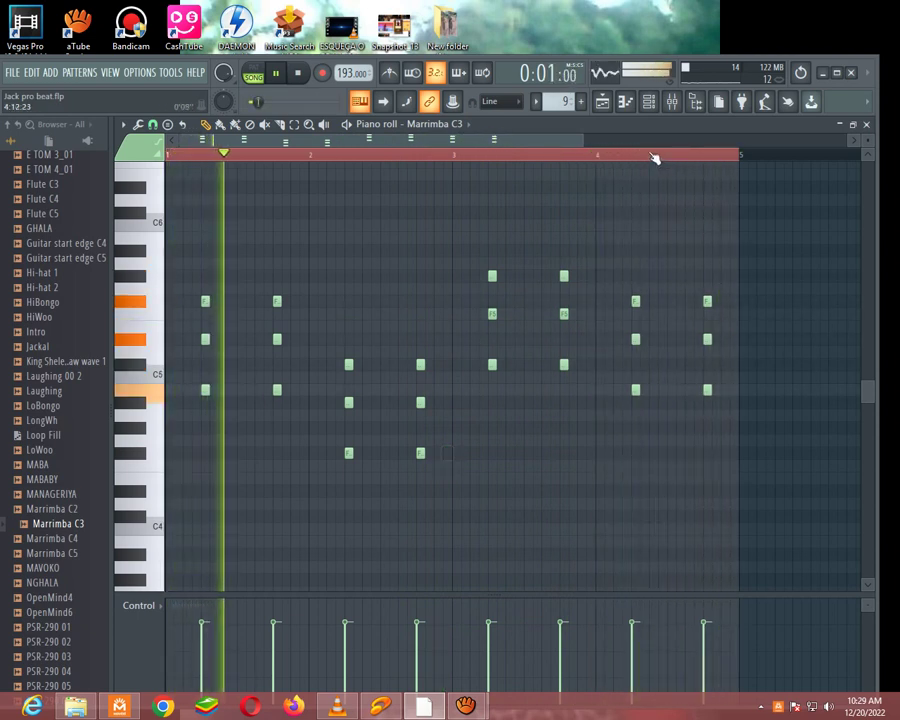
Step: Add a short B4 at 1:13 between the bar 1 chords, trying F#5 and D#5 above it as well
click(169, 155)
click(222, 301)
click(222, 339)
click(221, 389)
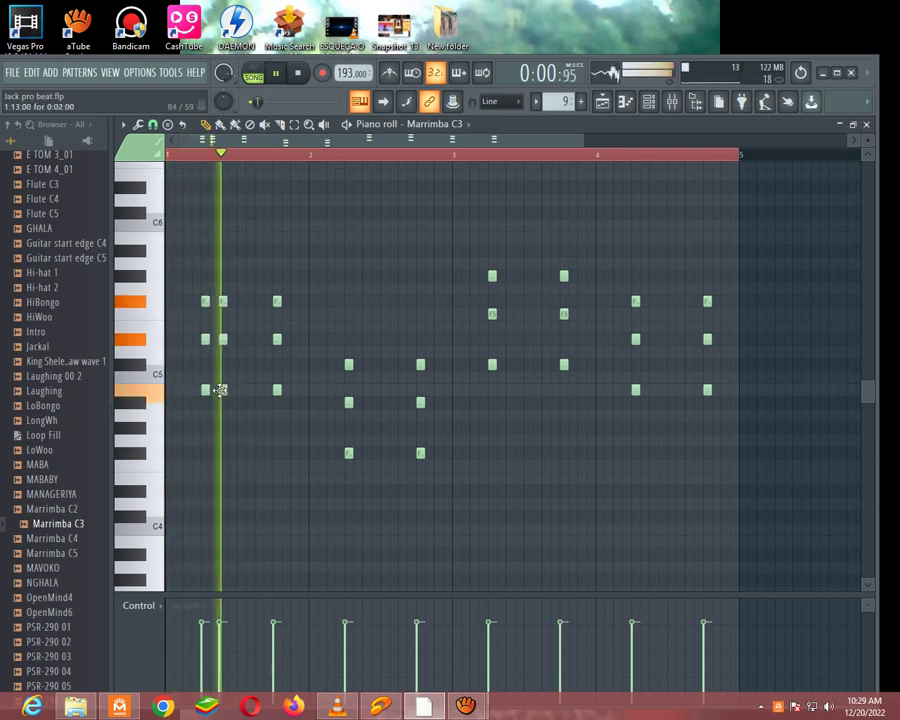
key(space)
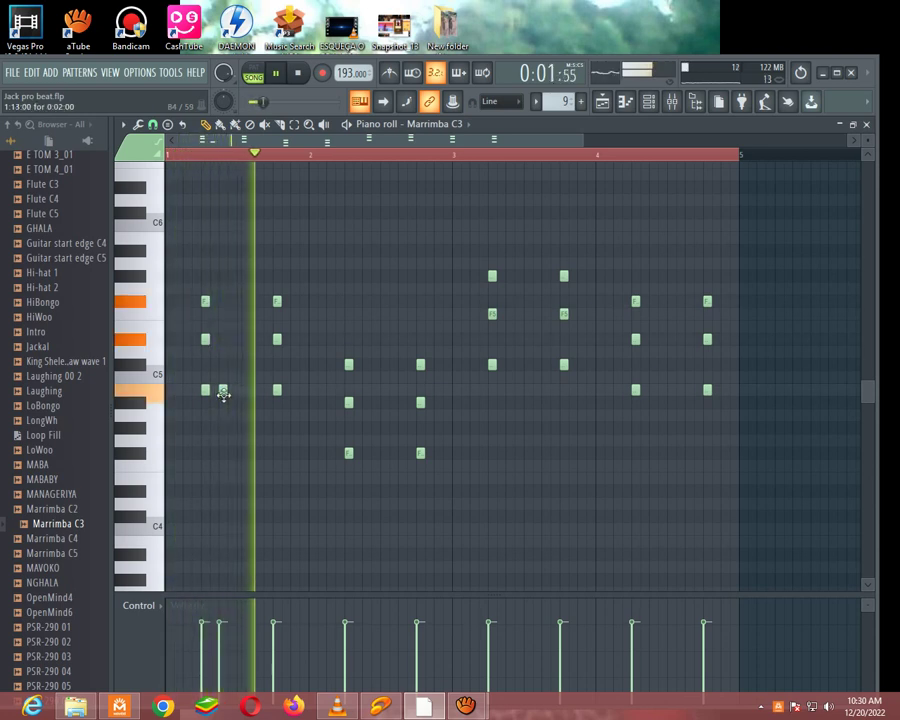
Step: Set the Marrimba C3 channel's volume to about 56% and return to its piano roll
click(650, 108)
mouse_move(165, 475)
mouse_down()
mouse_move(172, 508)
mouse_move(167, 479)
mouse_up()
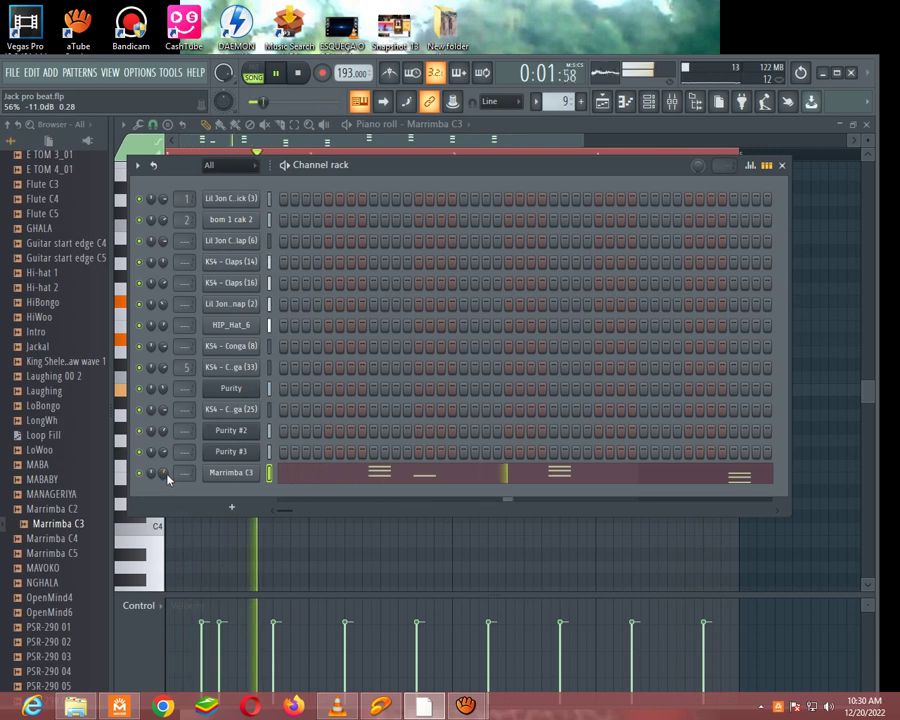
click(350, 481)
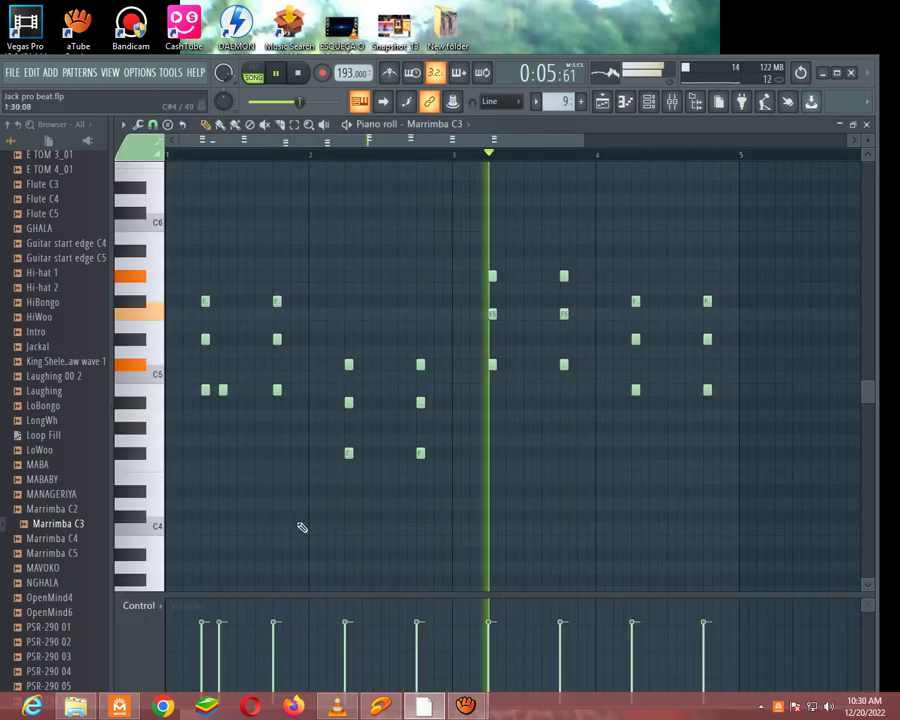
Step: Lower the velocity of the opening chord in each bar and the short B4 at 1:13 to about 69–73%
click(490, 628)
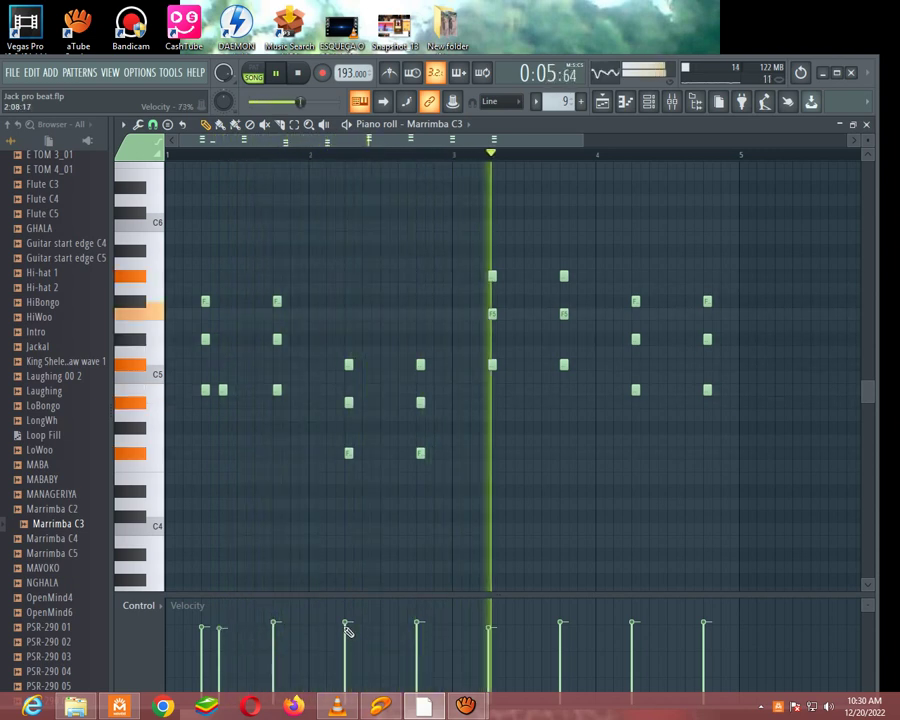
click(489, 632)
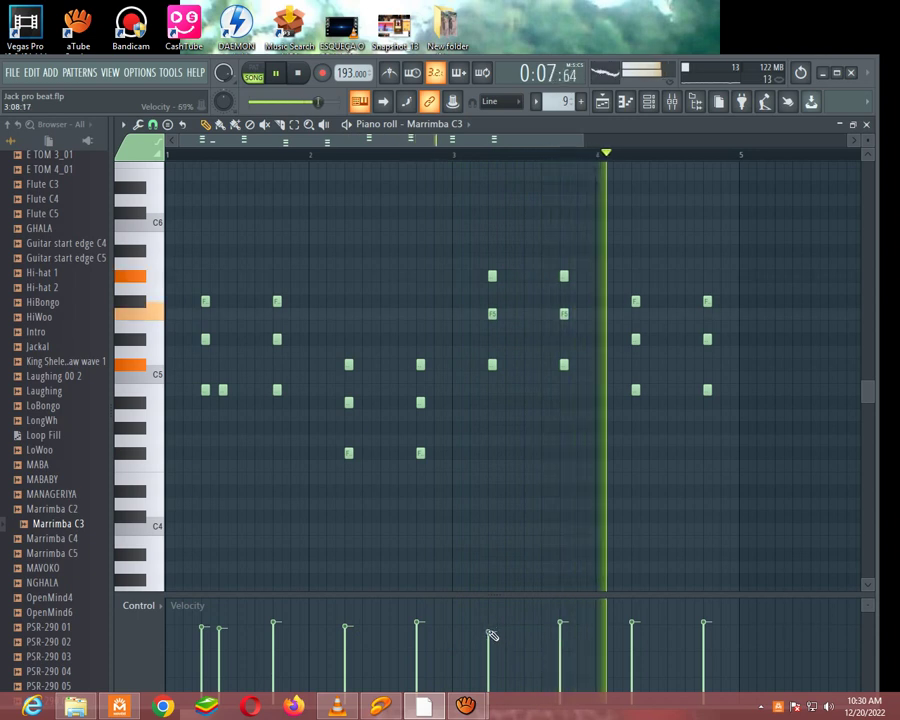
click(632, 631)
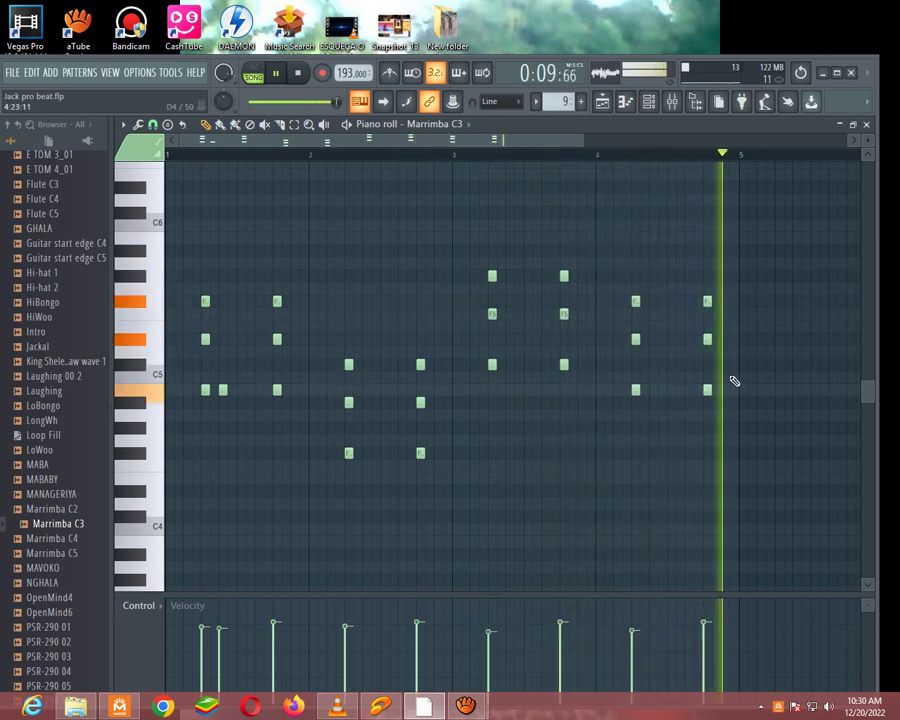
Step: Add the Marrimba C4 sample as a new channel below Marrimba C3 in the channel rack and restart playback
key(F6)
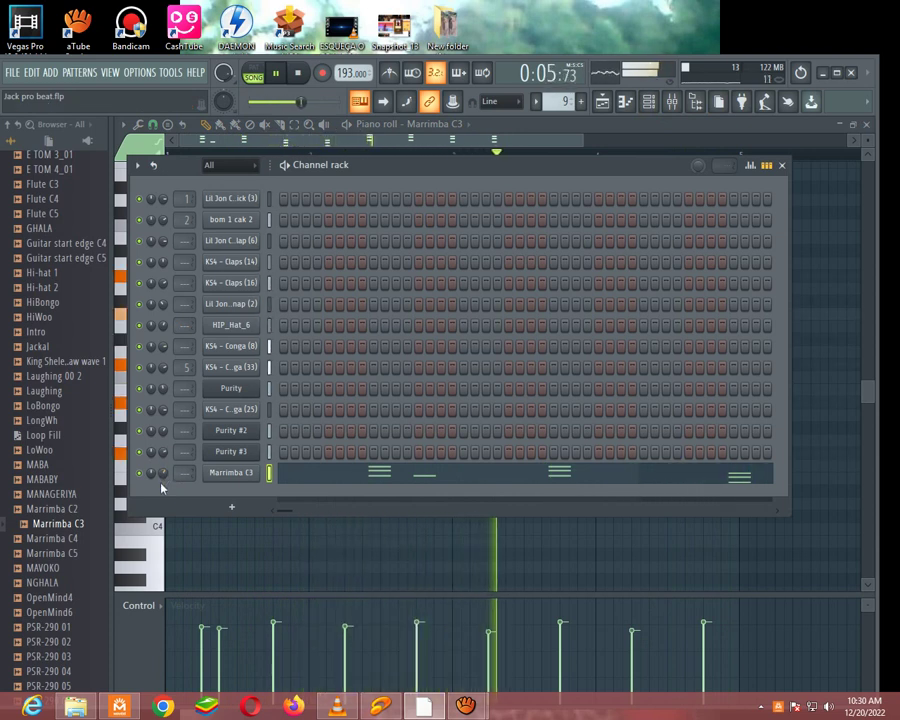
click(17, 72)
click(25, 137)
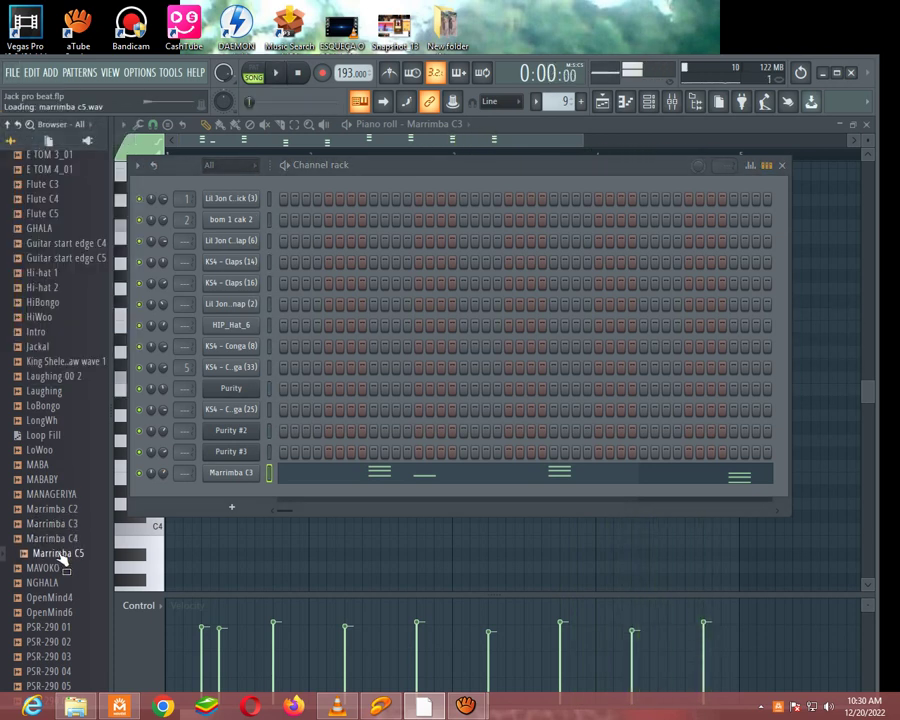
drag(224, 490, 215, 494)
key(space)
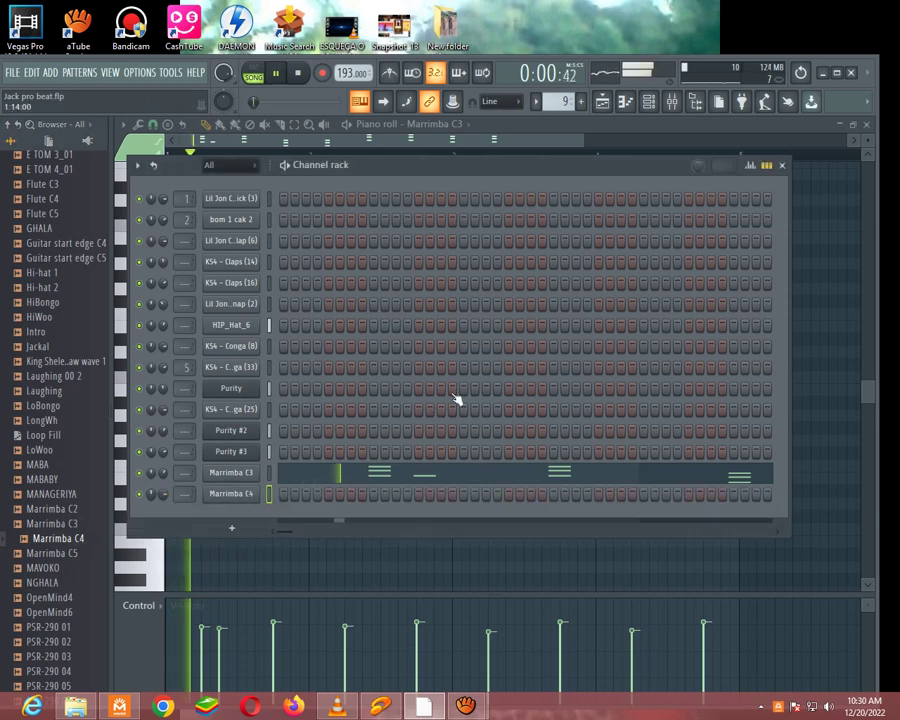
Step: Switch to the empty Pattern 10 and place it on Track 10 at bar 1 of the playlist
scroll(558, 103, down, 1)
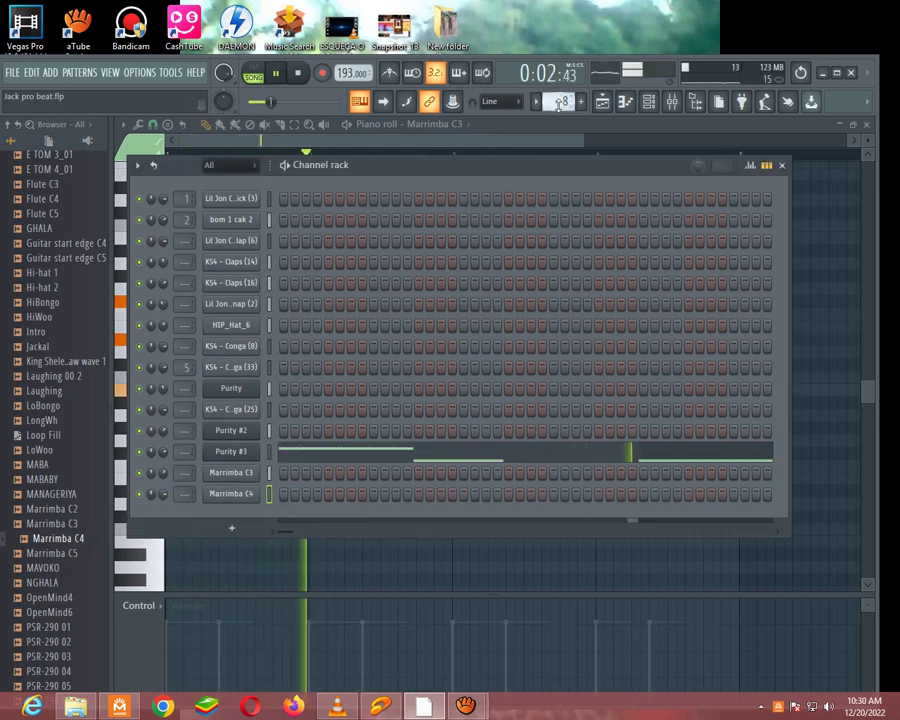
scroll(558, 102, up, 2)
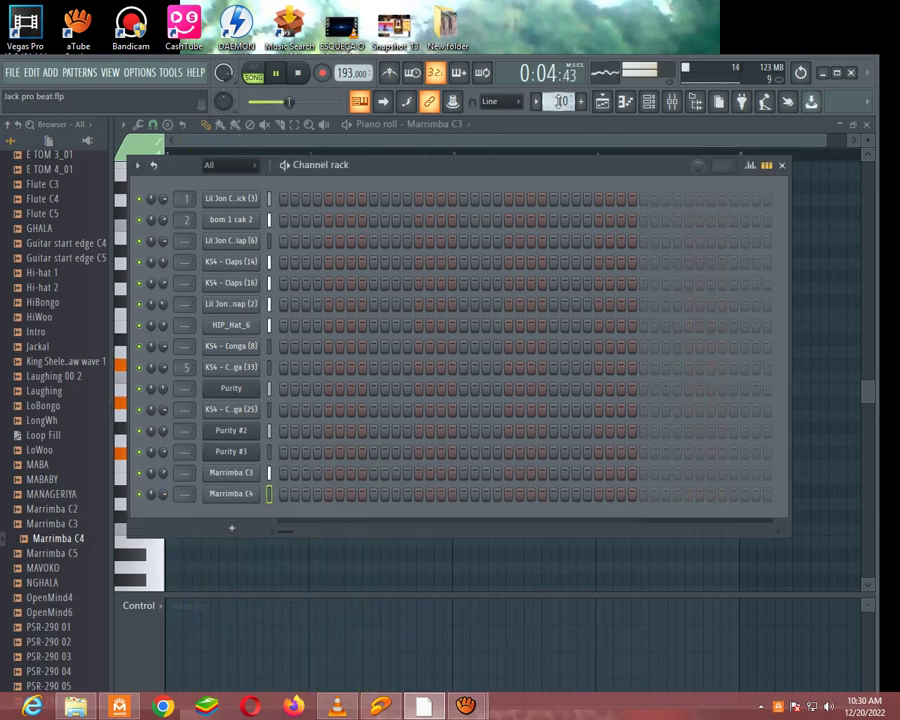
click(603, 102)
click(387, 545)
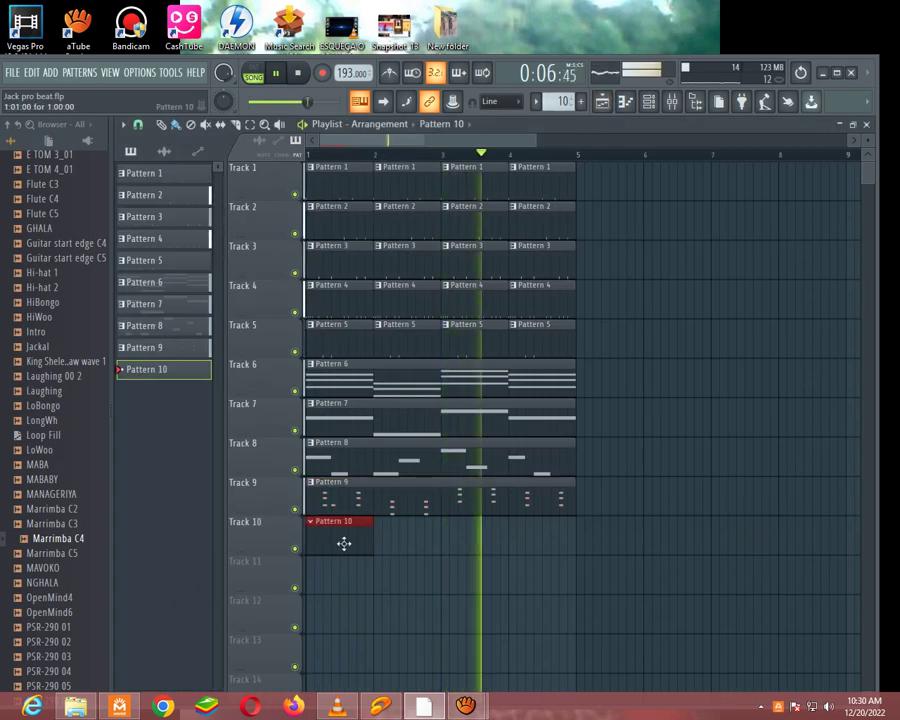
Step: Open the Marrimba C4 piano roll for Pattern 10 and audition the D#5 and F#5 keys against the beat
double_click(331, 540)
right_click(255, 497)
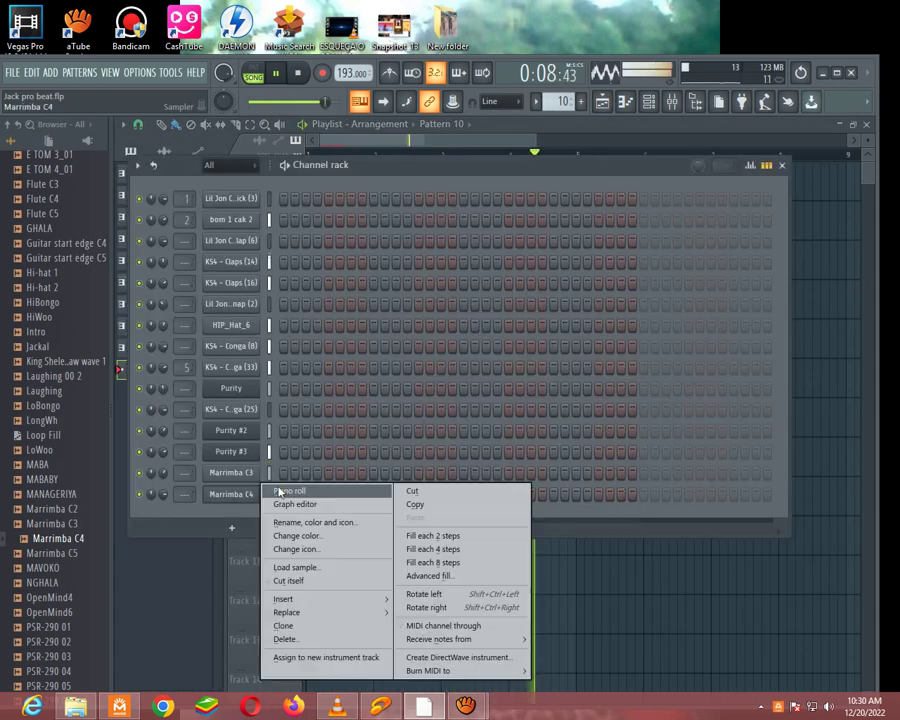
click(296, 490)
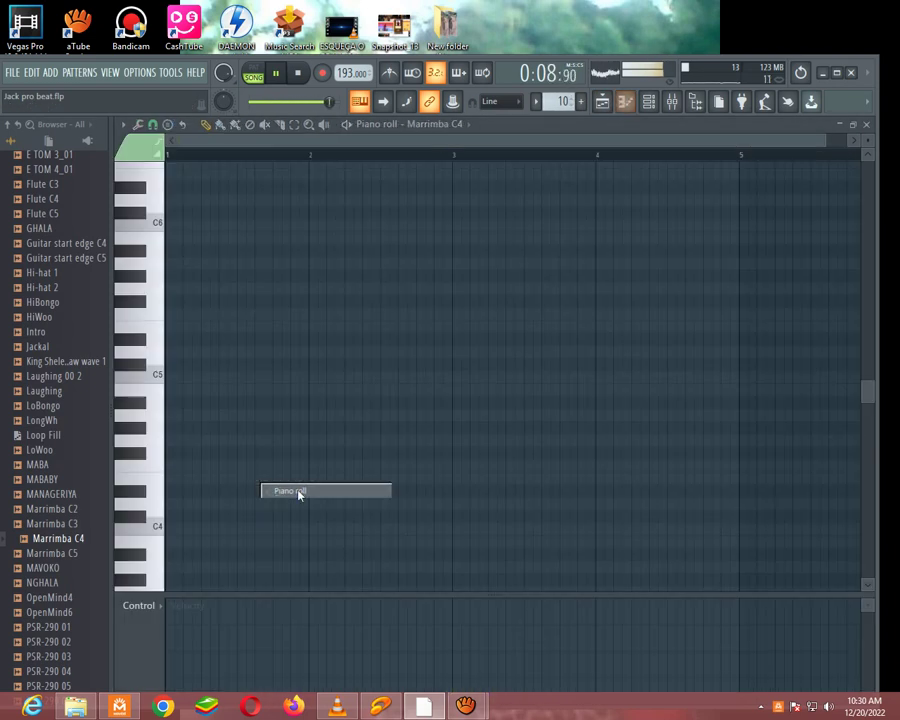
click(145, 342)
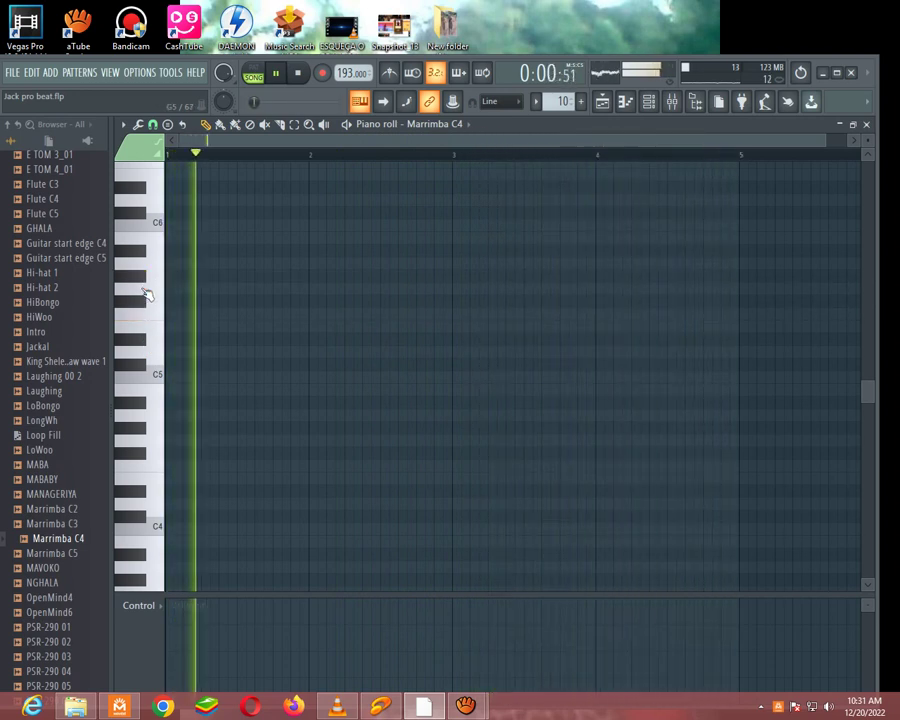
click(145, 303)
click(145, 302)
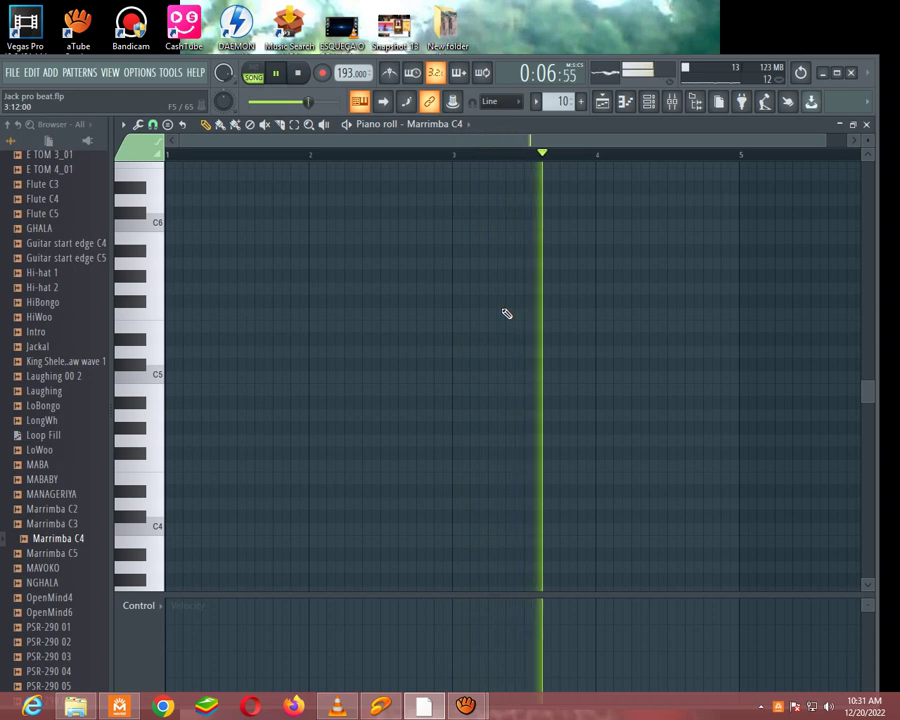
Step: Add a descending run of short notes: F#5 at 3:25, F5 at 3:29, D#5 at 4:01 and B4 at 4:09
click(563, 301)
key(space)
key(space)
key(space)
click(580, 314)
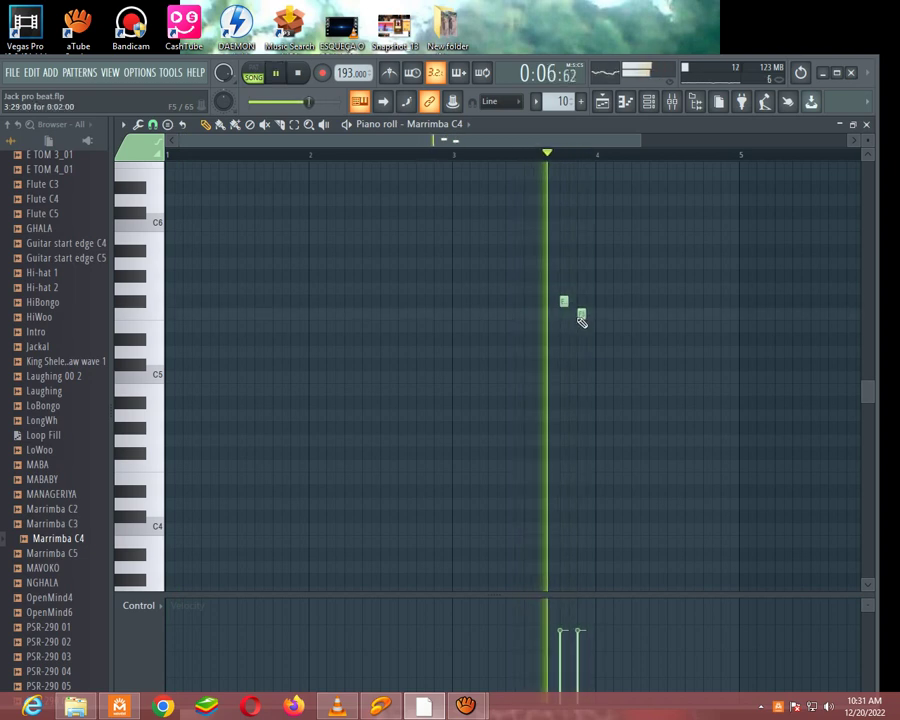
click(599, 327)
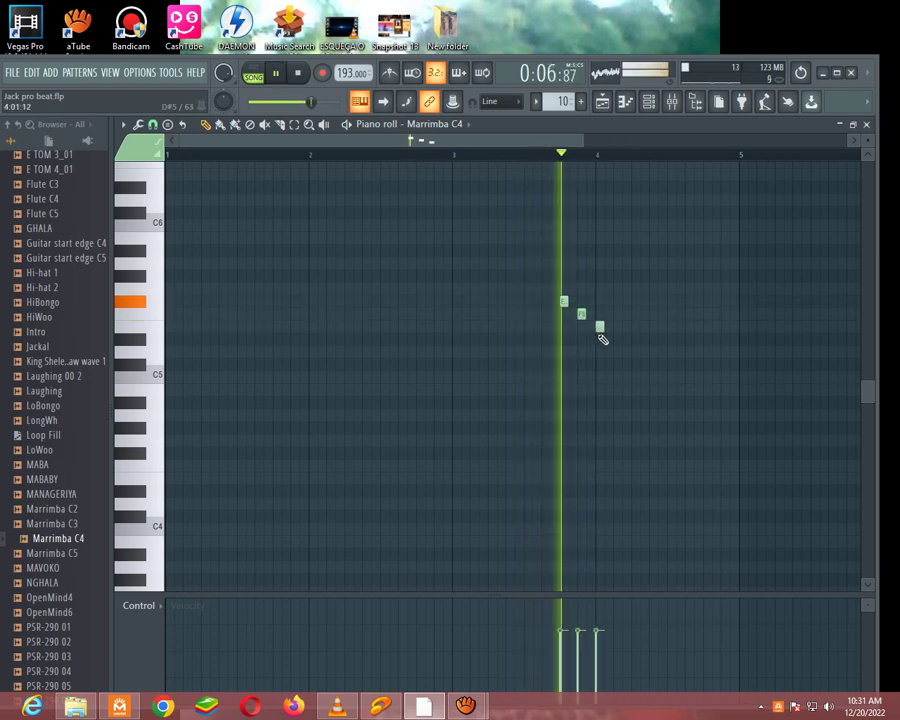
right_click(598, 327)
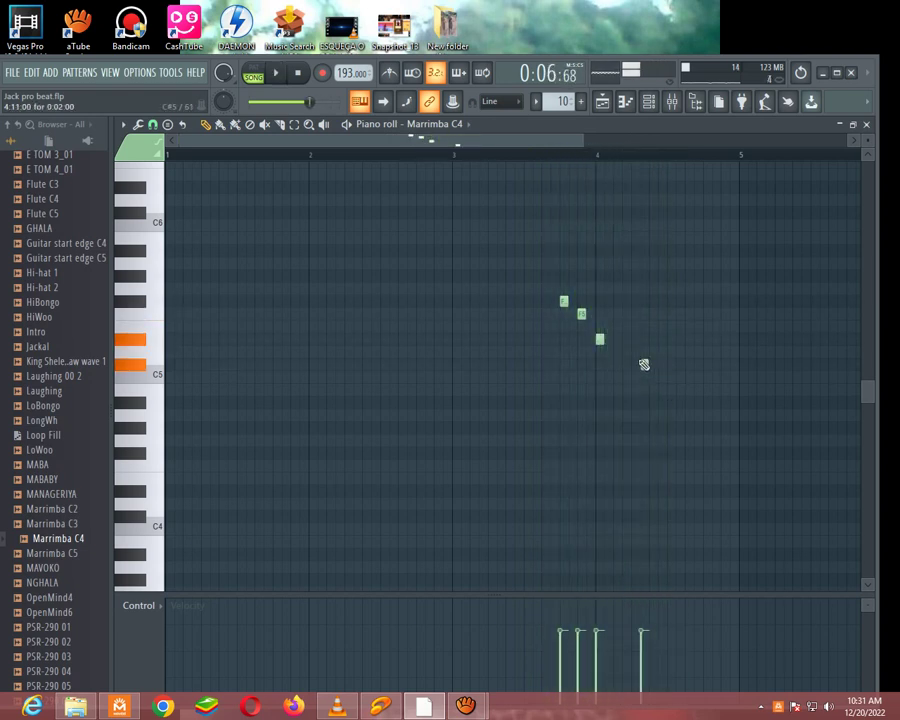
key(space)
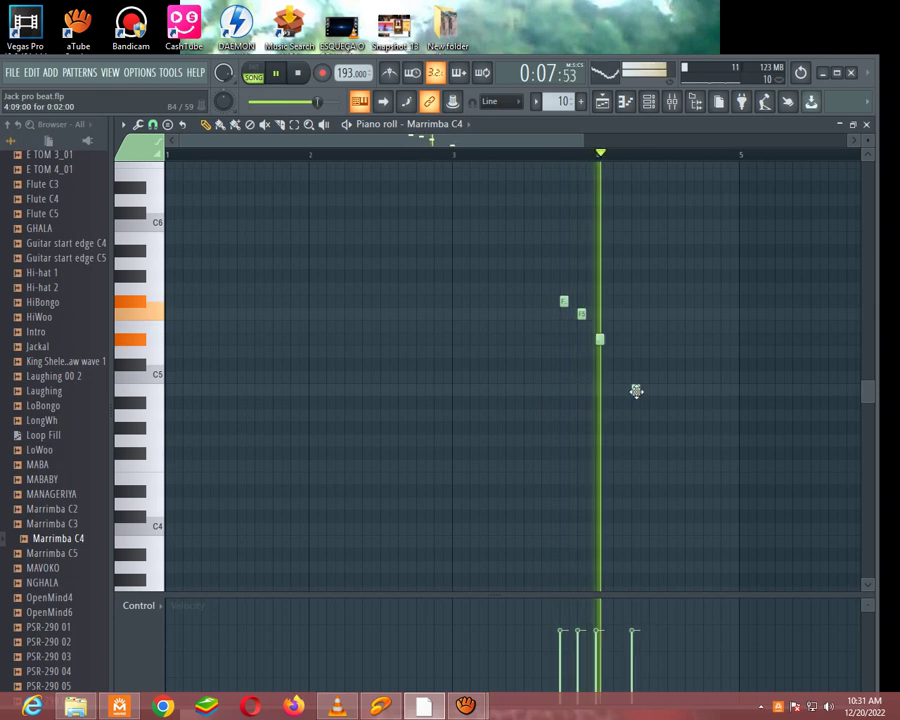
click(634, 390)
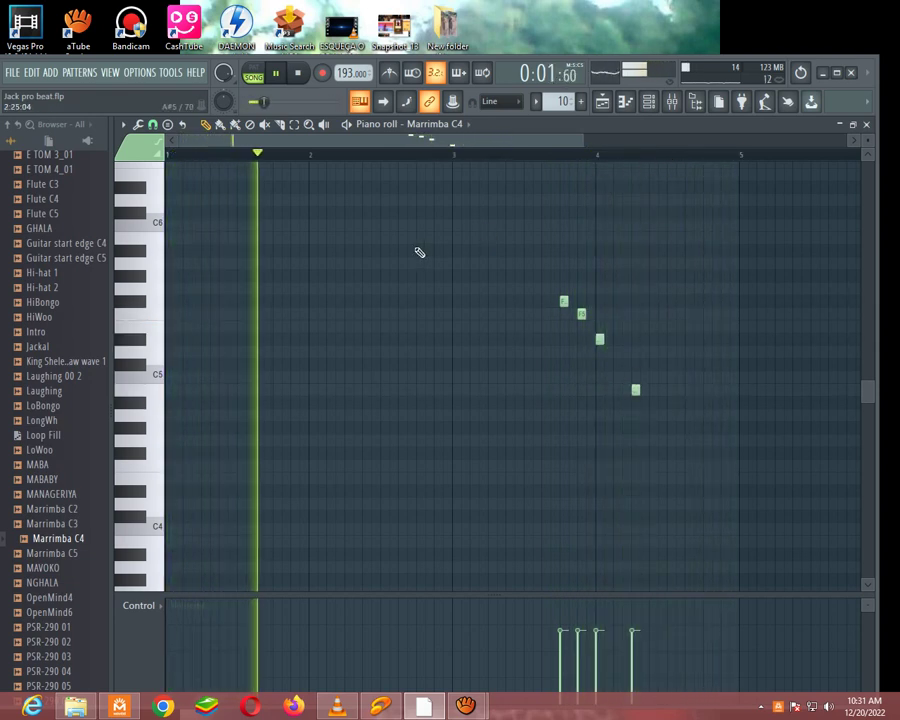
Step: Add a similar run across bars 1 and 2: D#5 at 1:25 and 1:29, C#5 at 2:01 and F#4 at 2:09
key(space)
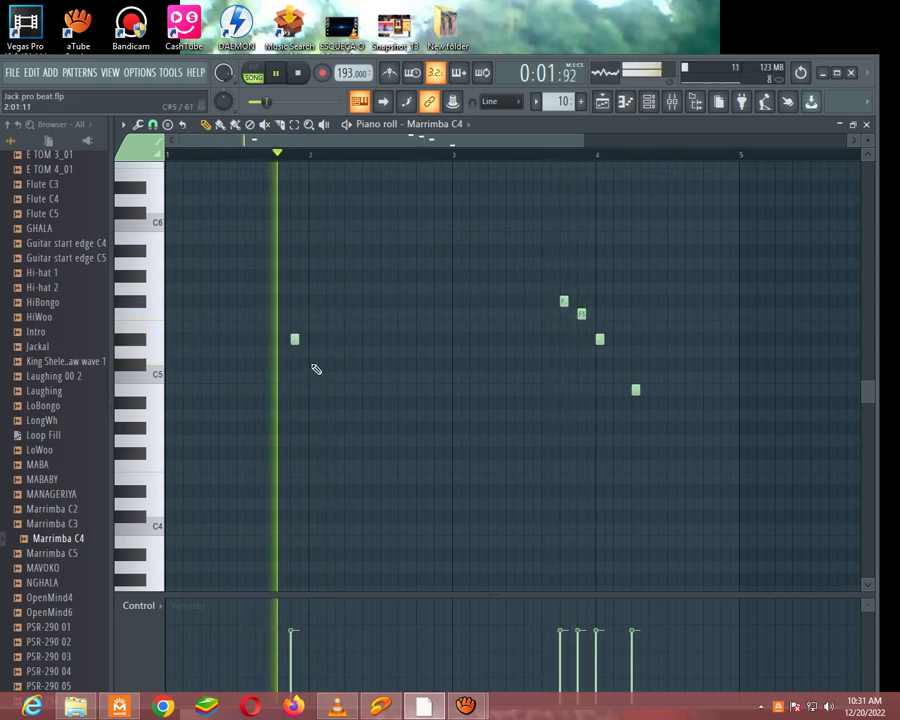
key(space)
drag(294, 339, 311, 339)
key(space)
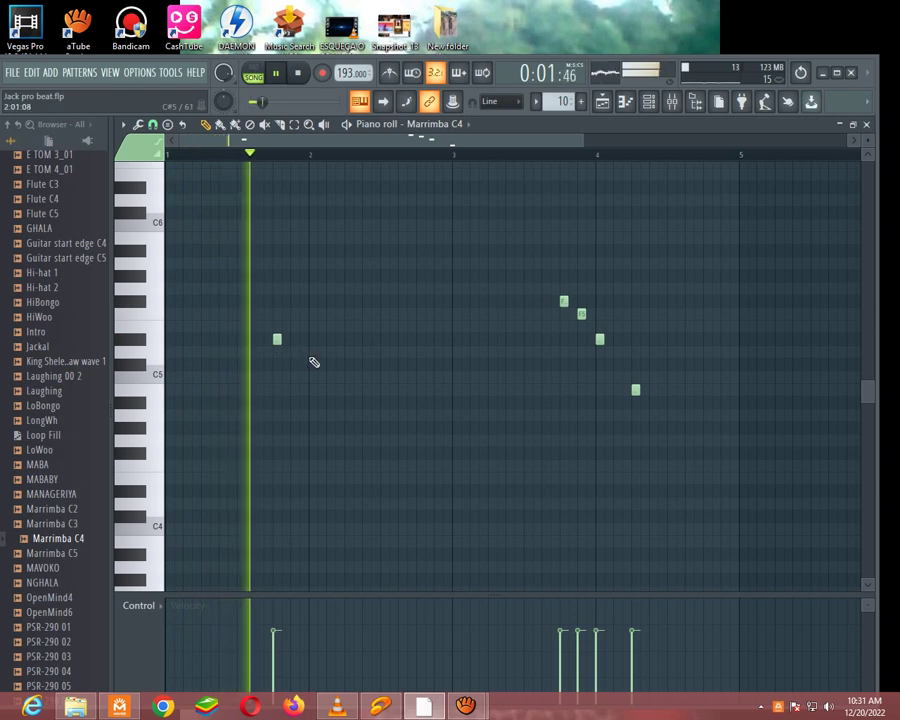
click(294, 339)
key(space)
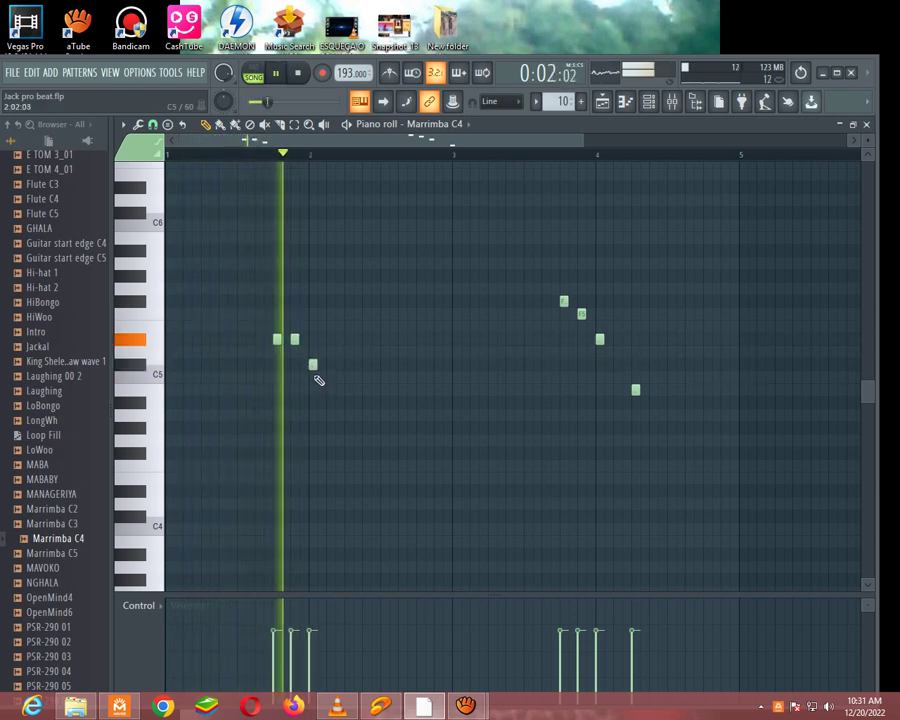
click(347, 452)
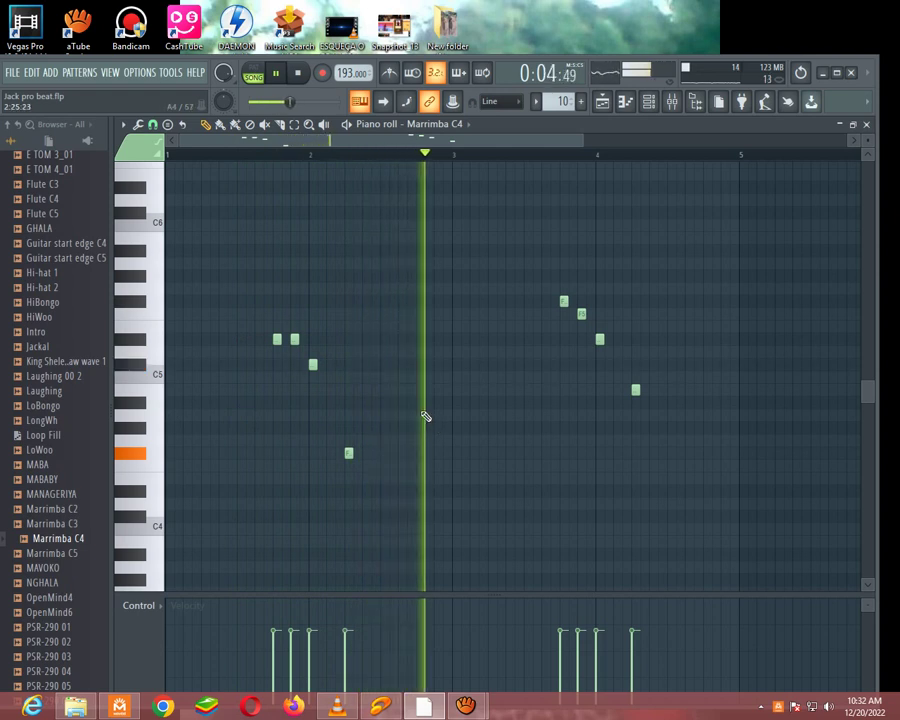
Step: Add two short C#5 notes at the end of bar 2, at 2:25 and 2:29
click(357, 155)
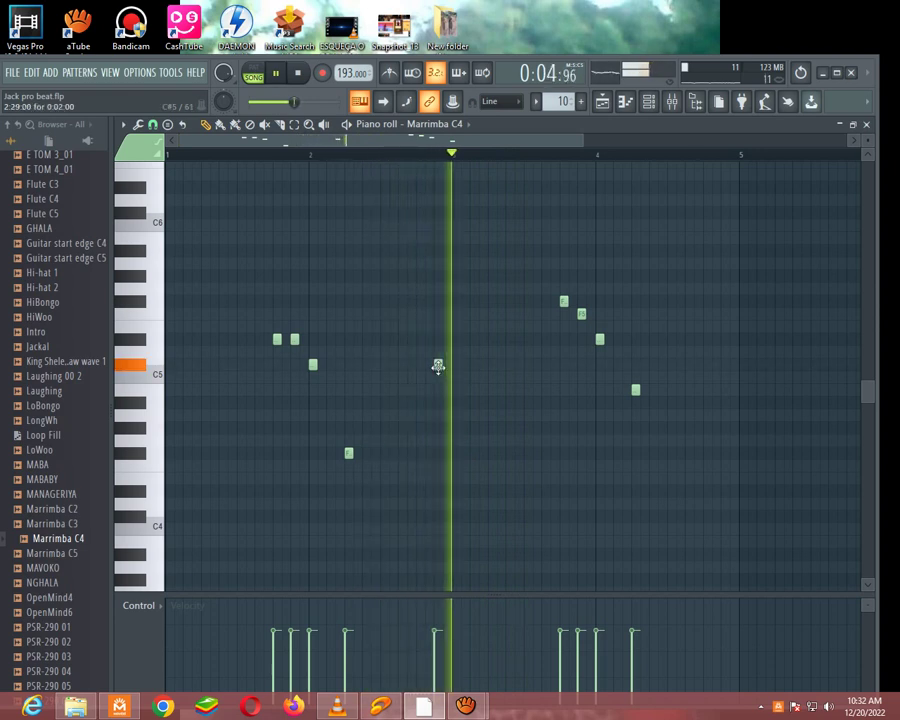
click(261, 157)
drag(437, 366, 420, 366)
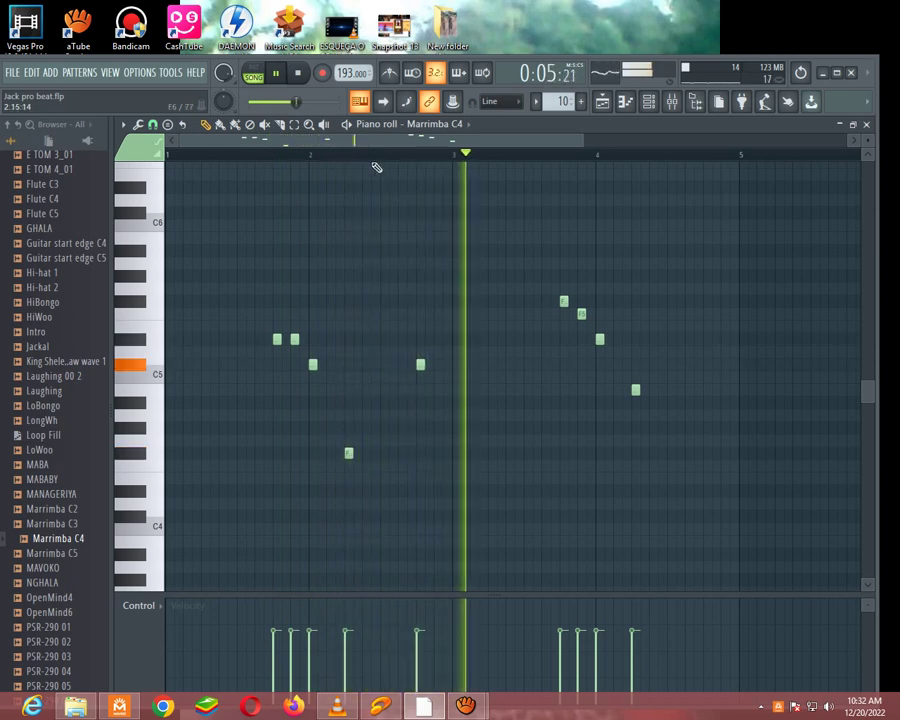
click(365, 153)
click(437, 366)
key(space)
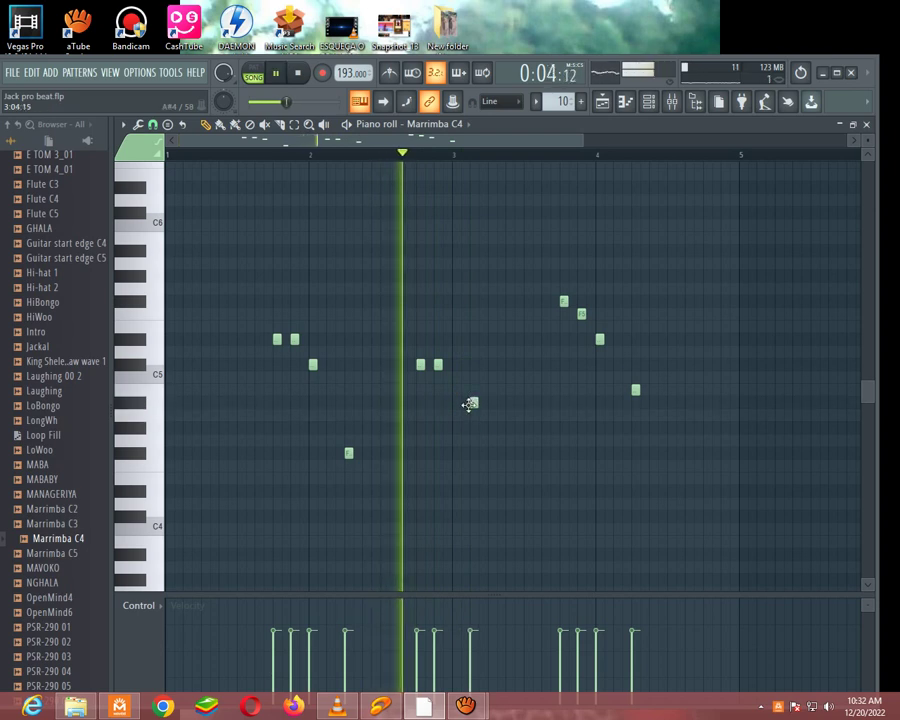
Step: Follow the two C#5 notes with a G#4 at 3:01, trying A#4 and F#4 there and A4 at 3:05 as alternatives
key(space)
click(466, 404)
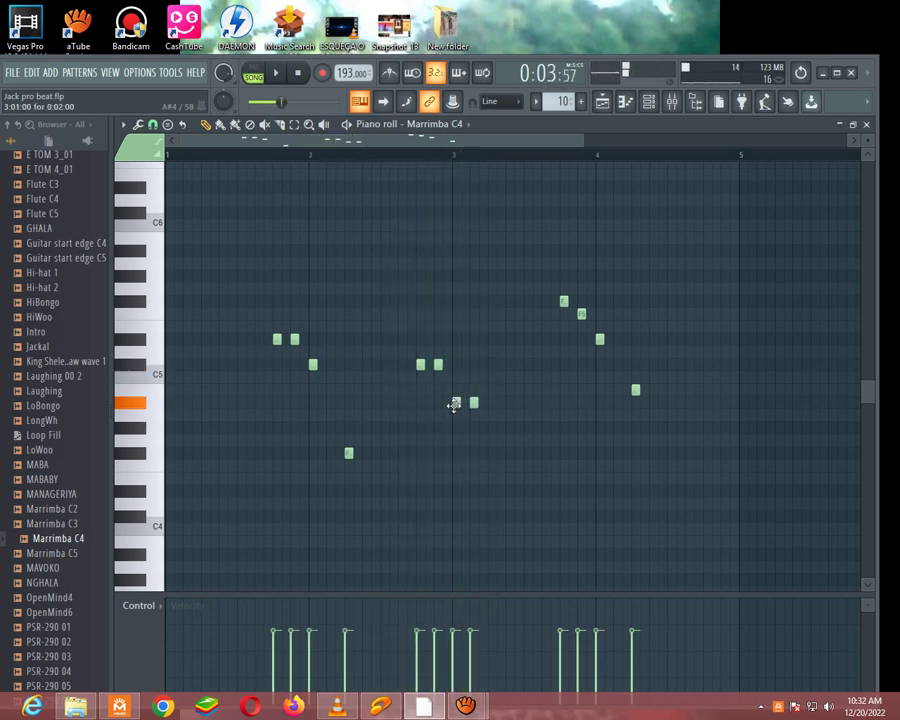
right_click(472, 401)
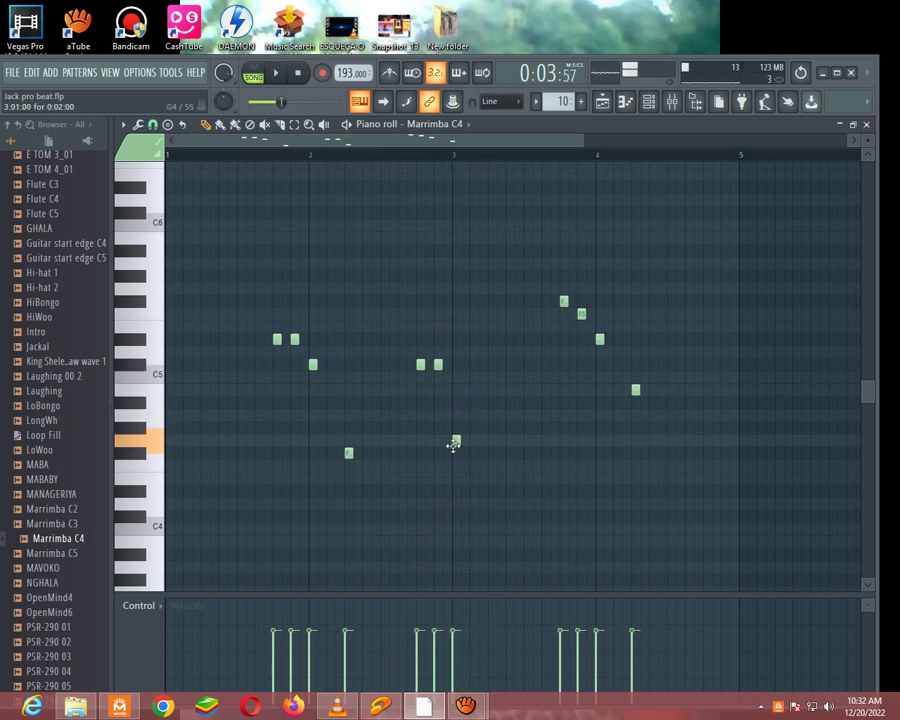
key(space)
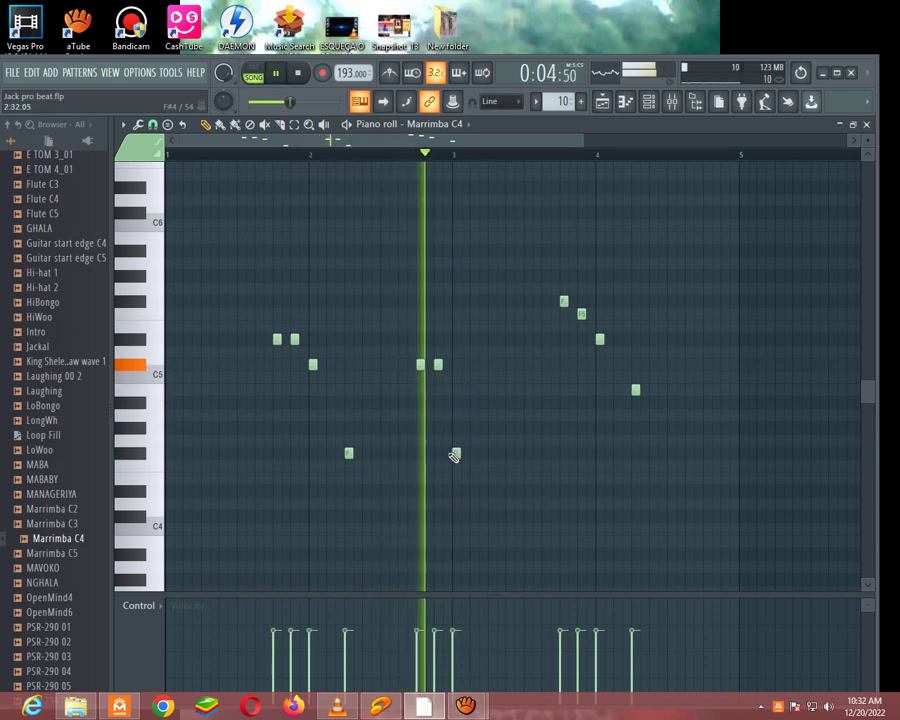
right_click(455, 426)
key(space)
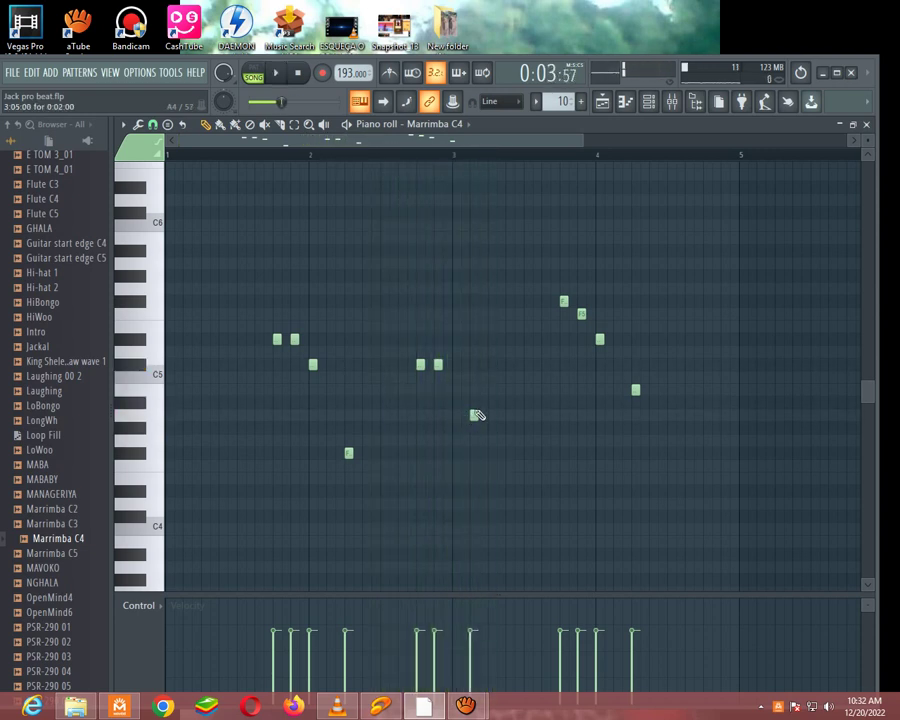
mouse_move(472, 426)
mouse_down()
mouse_move(474, 438)
mouse_move(462, 428)
mouse_up()
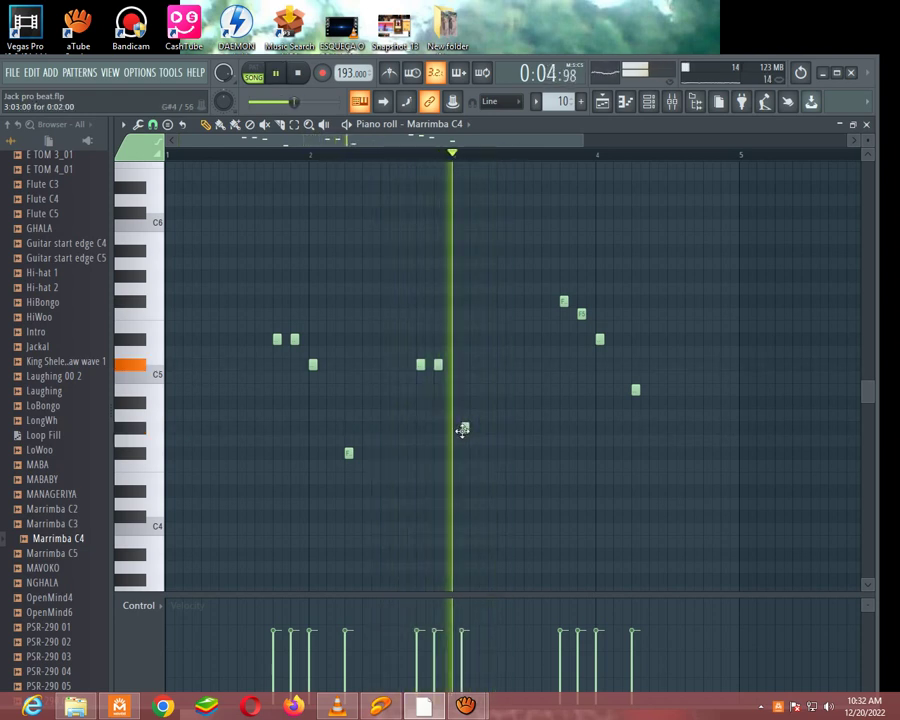
key(space)
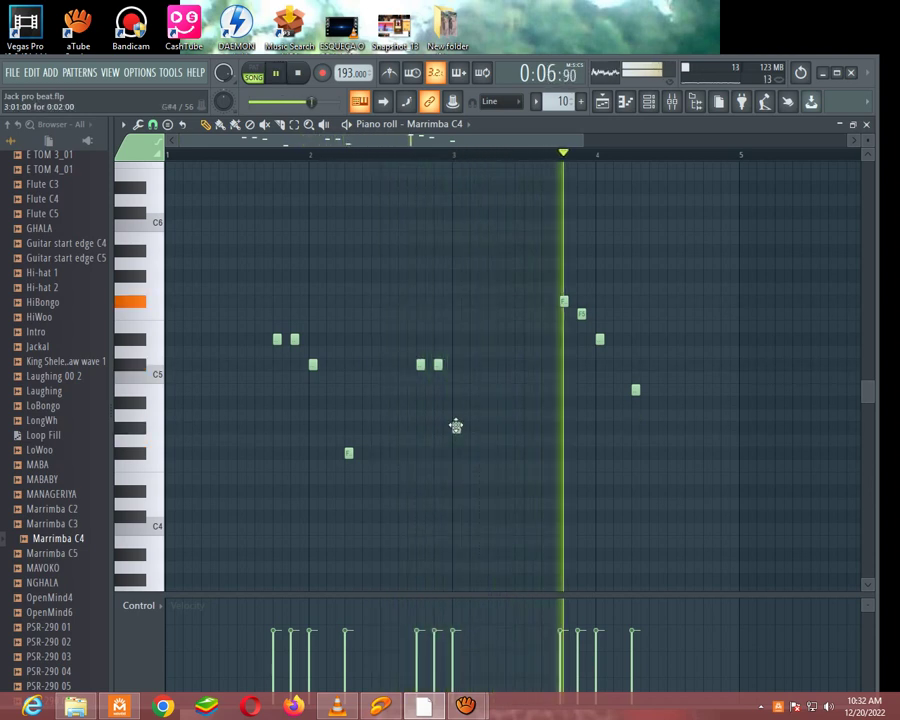
Step: Replace the run across bars 3 and 4 with C#5 at 3:25 and 3:29, B4 at 4:01 and F#4 at 4:09
click(422, 153)
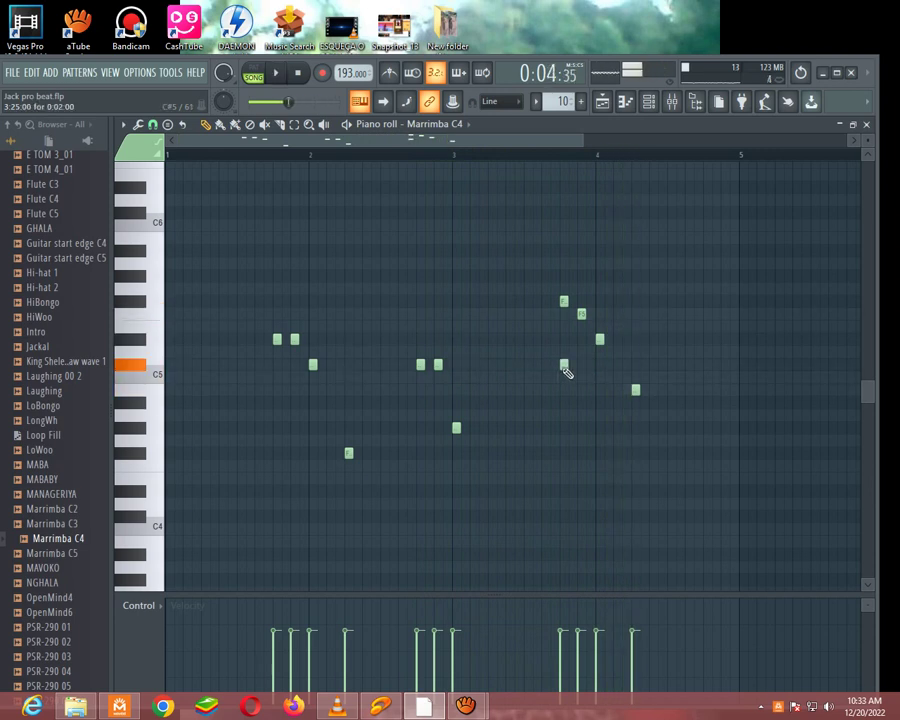
click(564, 389)
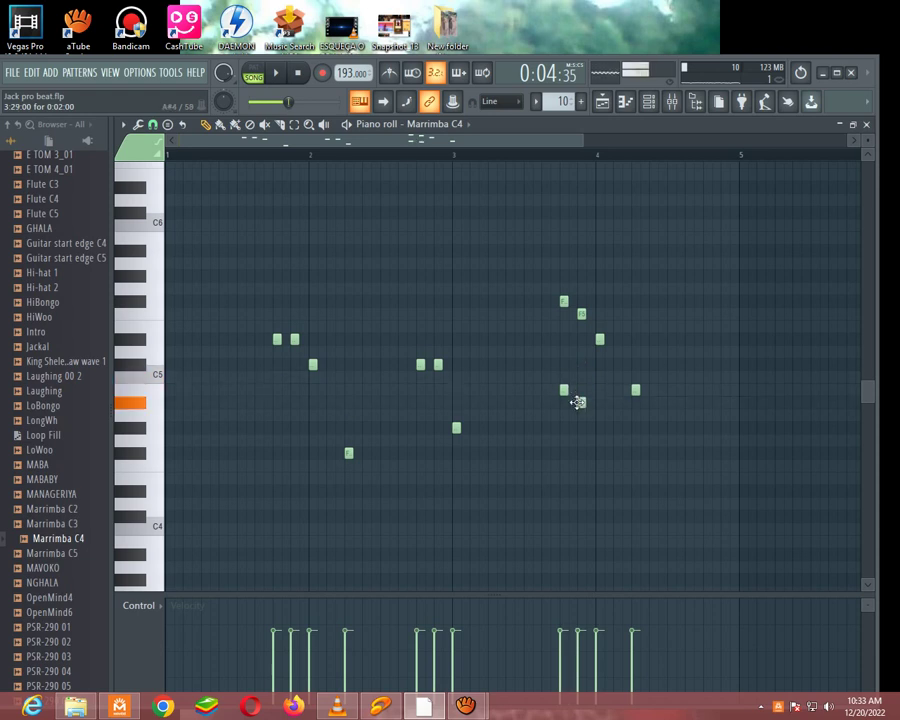
right_click(581, 314)
right_click(564, 301)
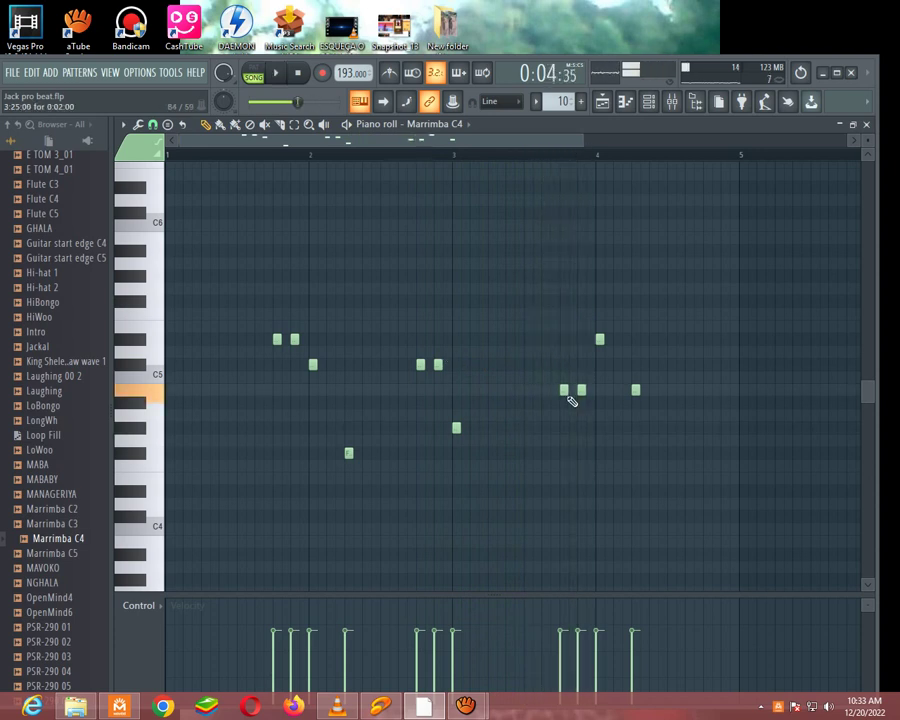
click(564, 378)
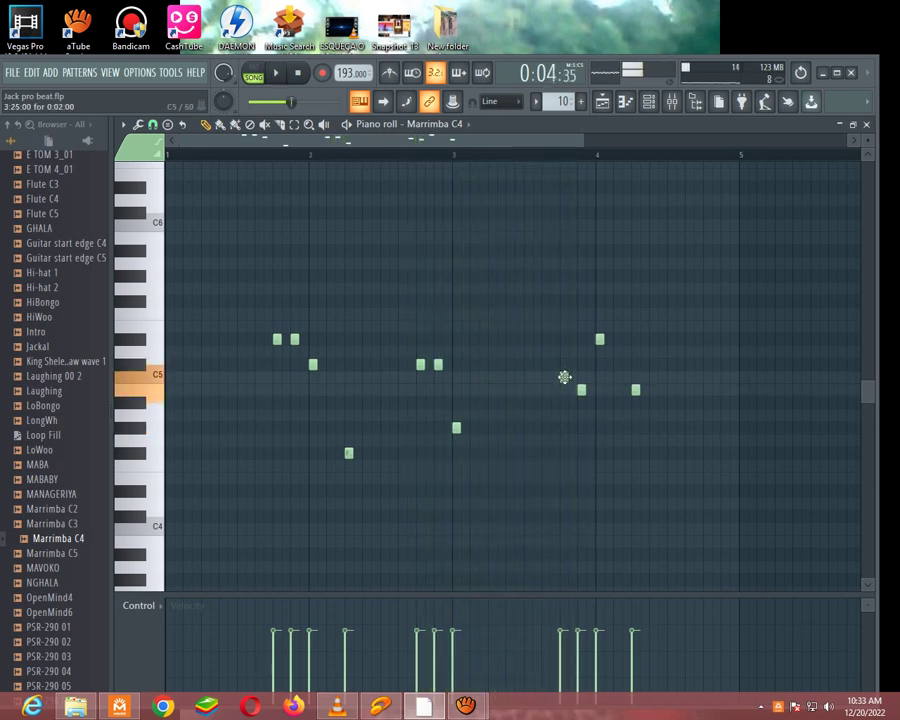
right_click(599, 339)
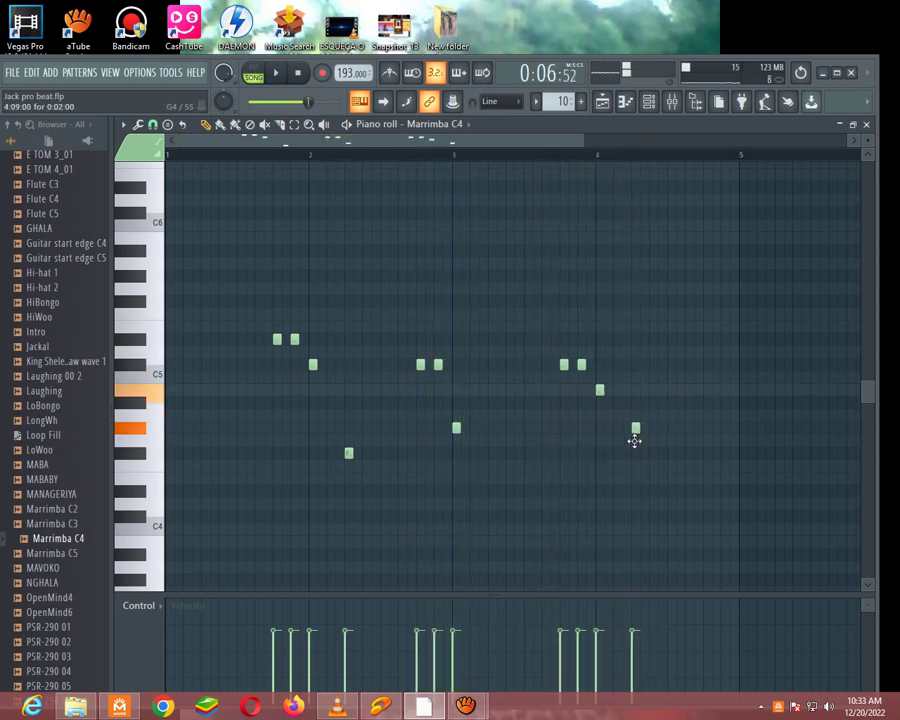
mouse_move(631, 458)
mouse_down()
mouse_move(622, 458)
mouse_move(636, 455)
mouse_up()
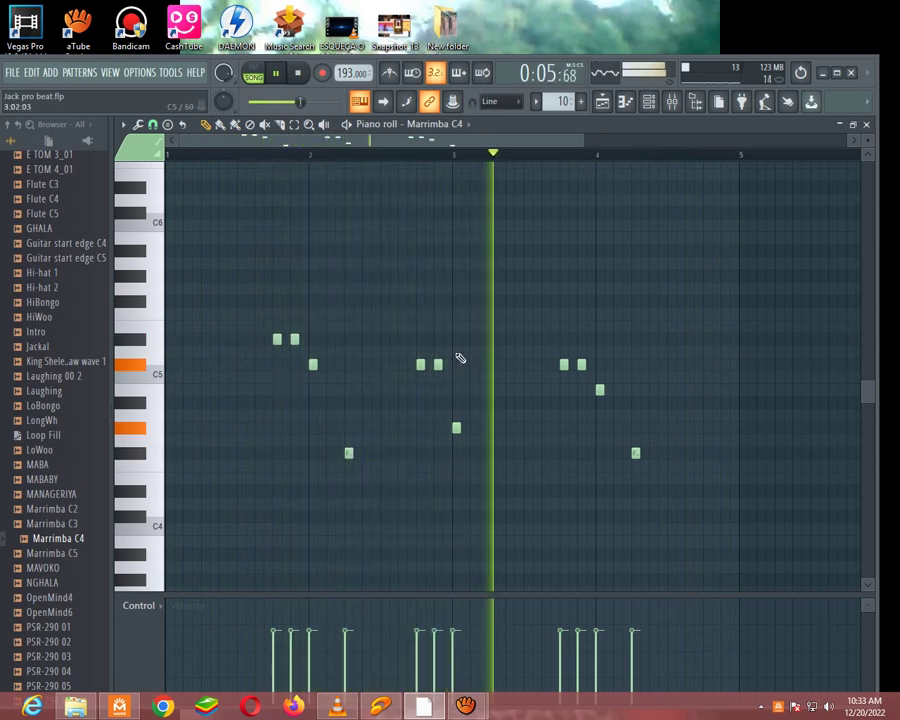
Step: Add a short G#4 note at 3:13 and audition it with the playback
click(414, 158)
click(518, 441)
key(space)
key(space)
click(510, 428)
key(space)
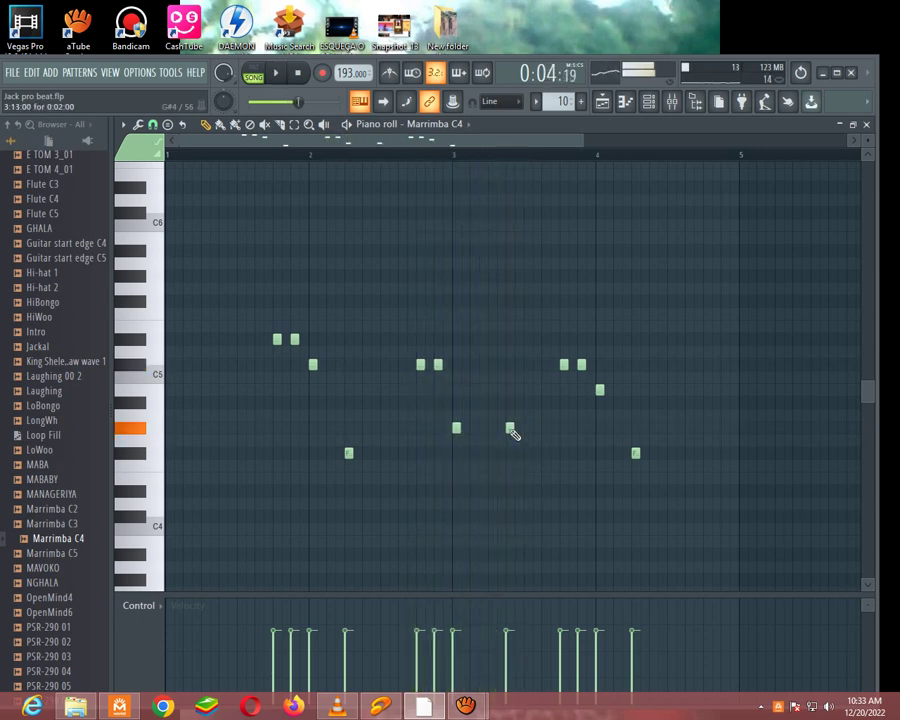
key(space)
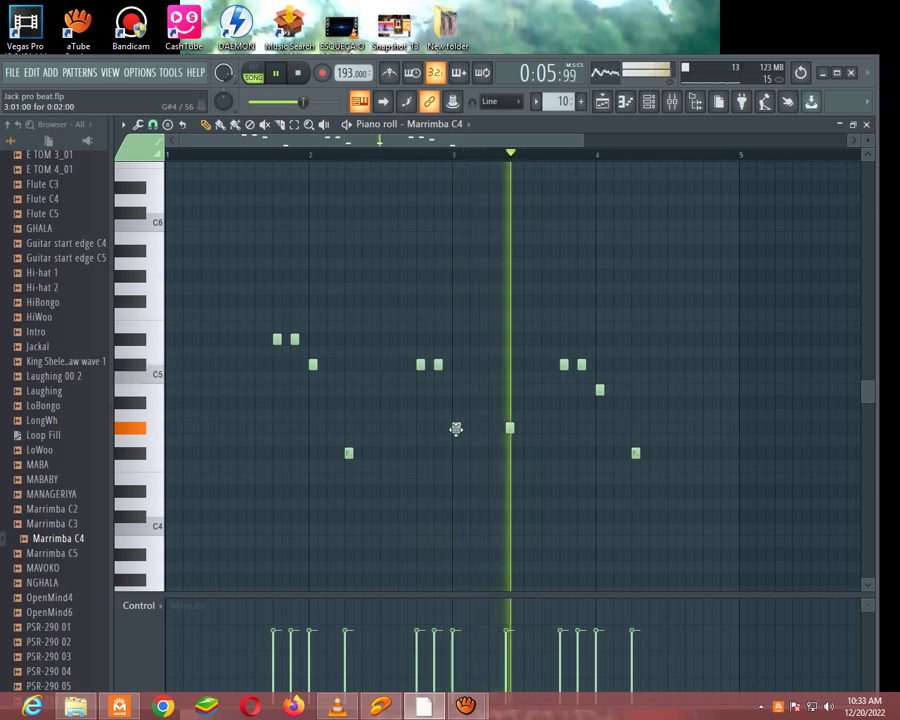
key(space)
key(space)
click(456, 429)
key(space)
key(space)
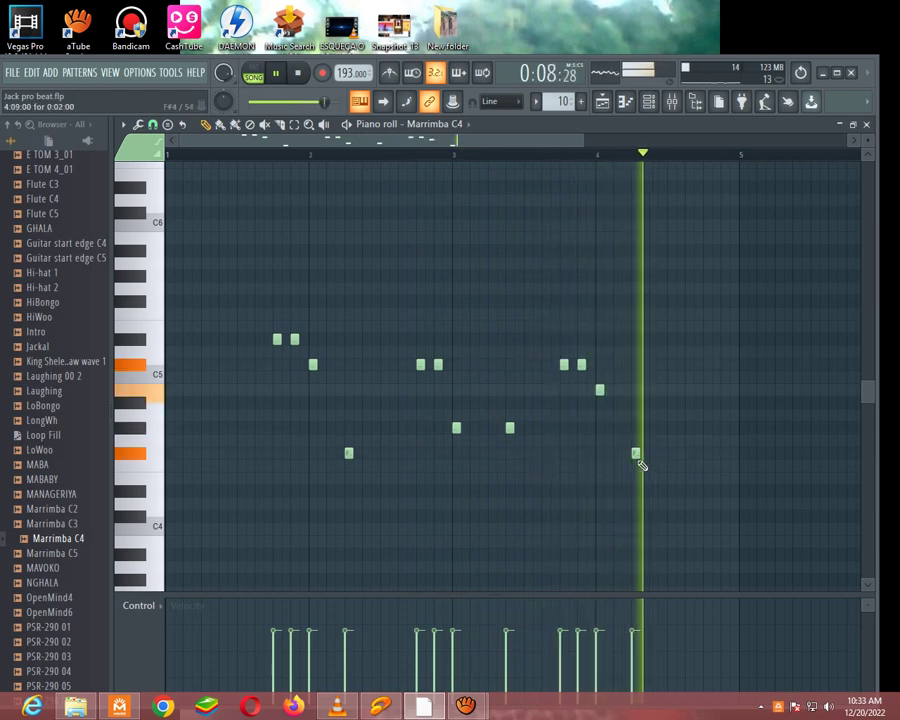
Step: Move the last F#4 to 4:13 and finish bar 4 with F#4 at 4:23 and B4 at 4:25 and 4:29
drag(644, 460, 652, 460)
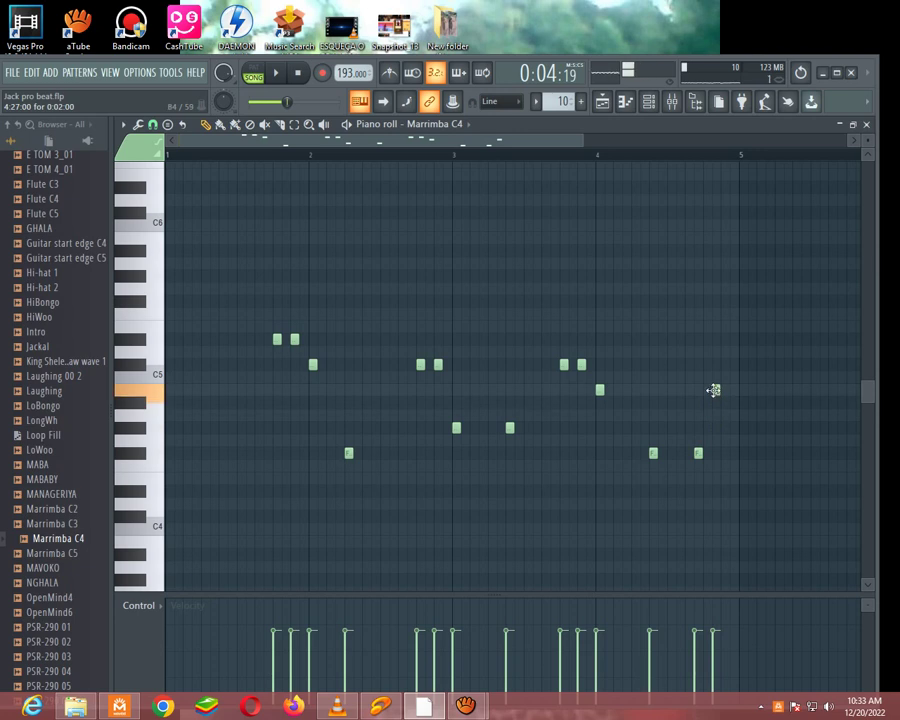
key(space)
click(686, 153)
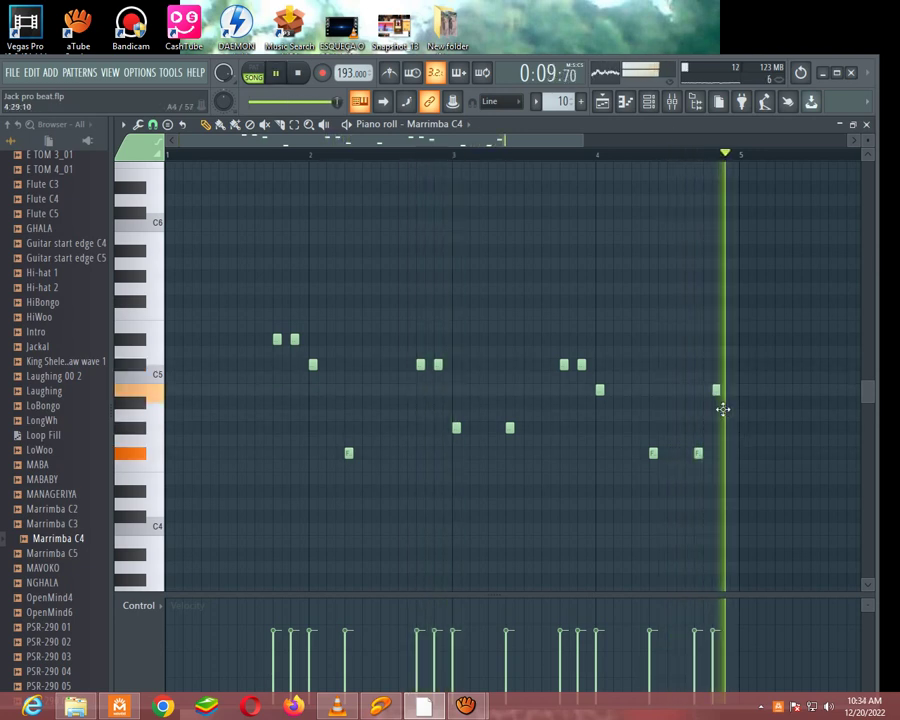
mouse_move(700, 455)
mouse_down()
mouse_move(709, 455)
mouse_move(690, 453)
mouse_move(701, 457)
mouse_up()
key(space)
key(space)
key(space)
key(space)
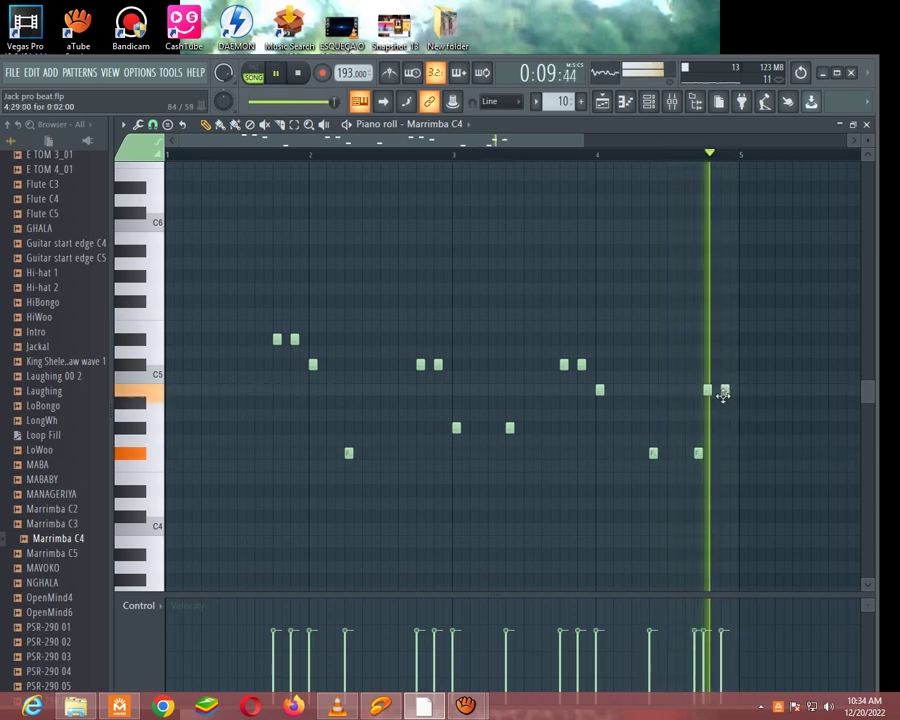
Step: Add a short F#4 note at 1:09 and play the melody back, including from bar 4
key(space)
key(space)
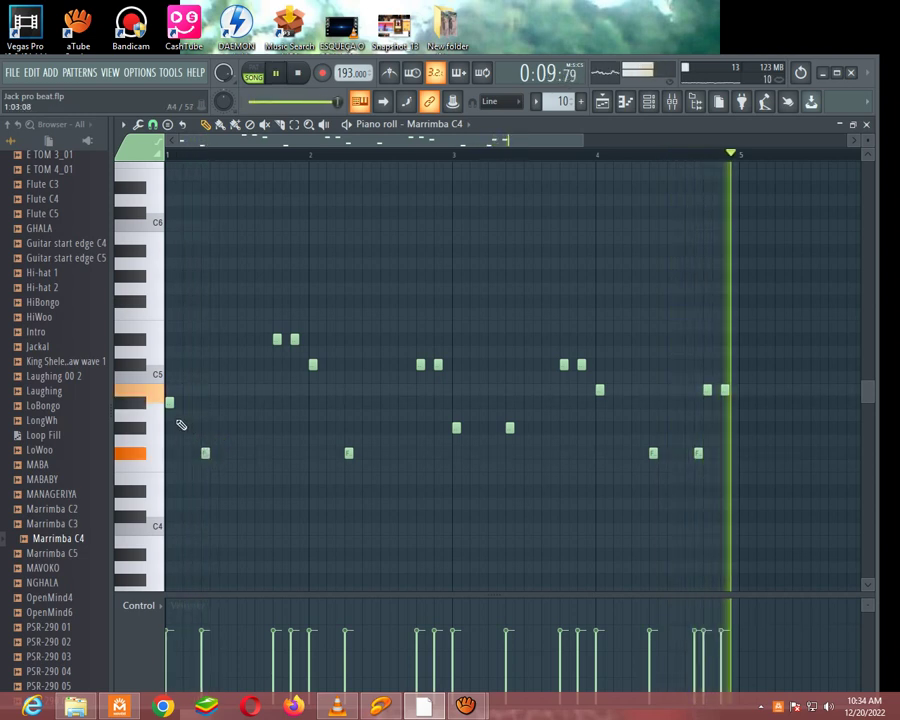
key(space)
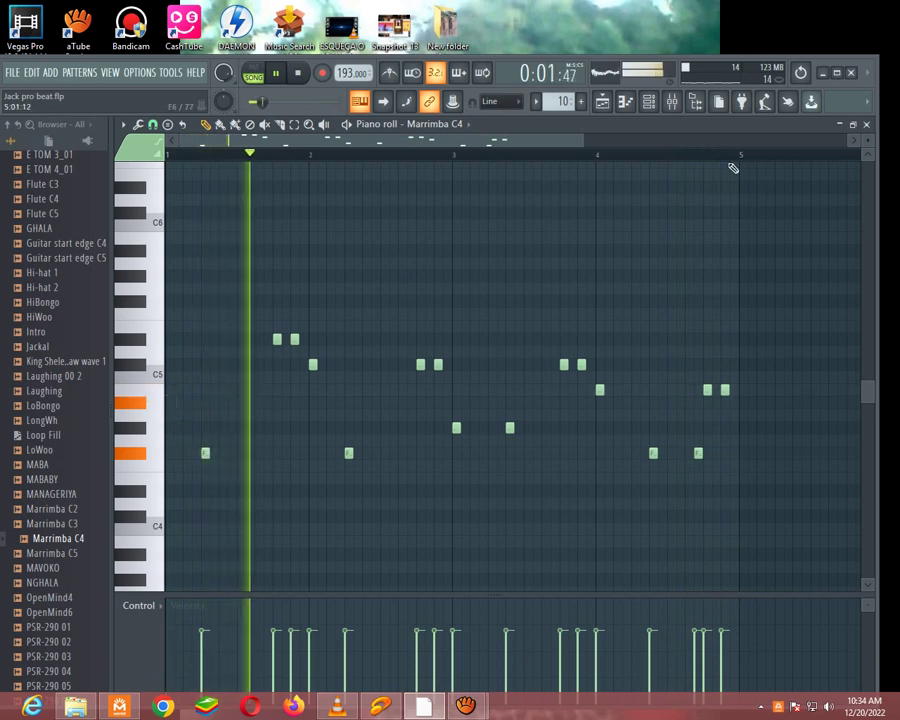
click(670, 155)
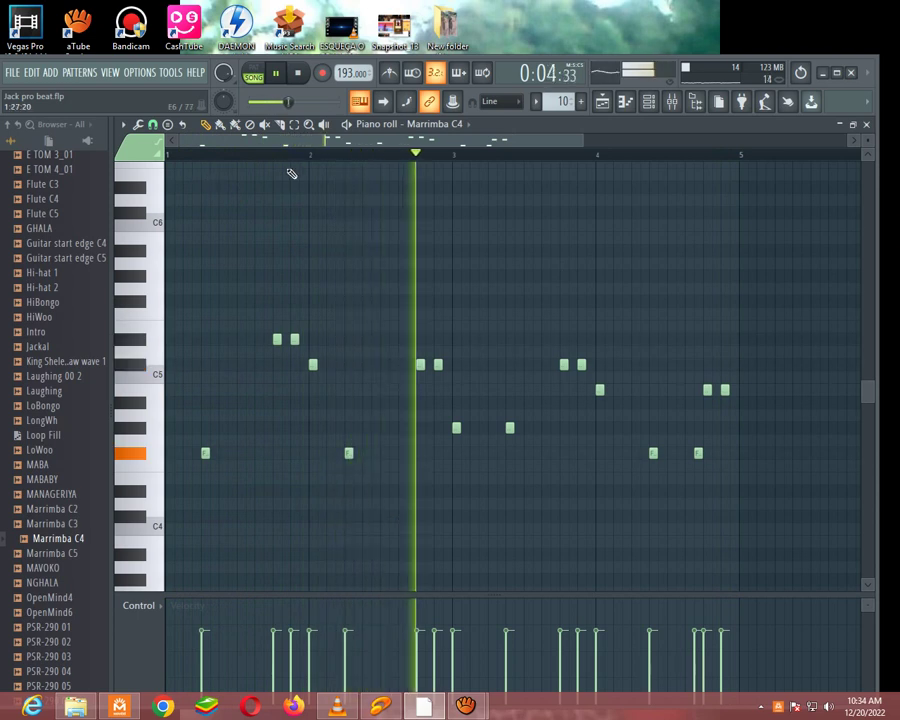
Step: Try an extra bar 2 note during playback, as A4 at 2:15 and A#4 at 2:17, and delete it
click(267, 157)
click(372, 414)
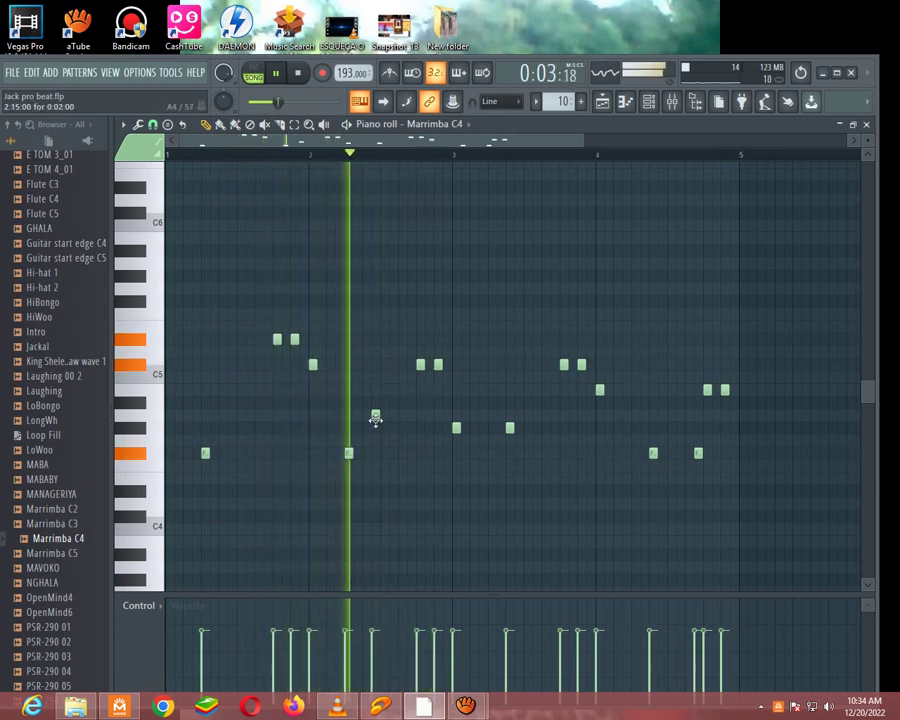
key(space)
drag(375, 400, 382, 415)
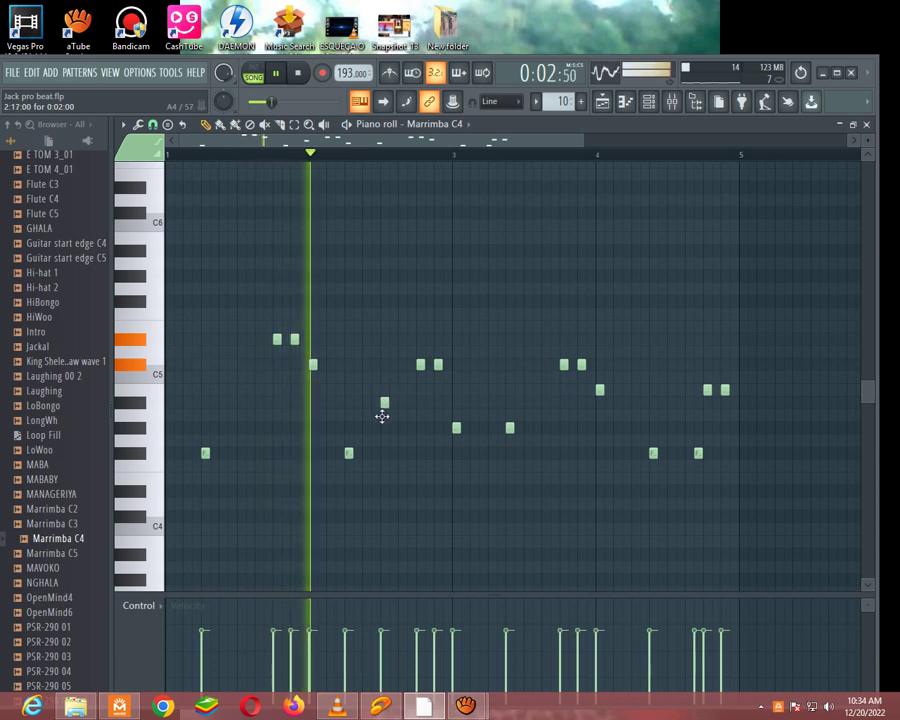
right_click(384, 403)
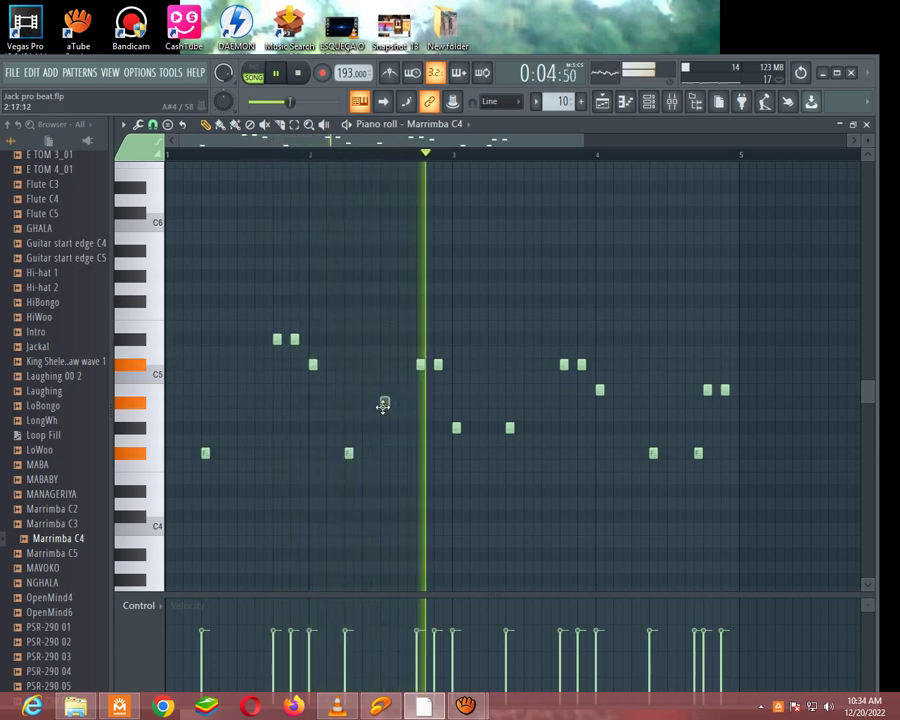
Step: Bring up the channel rack and save the project
key(F6)
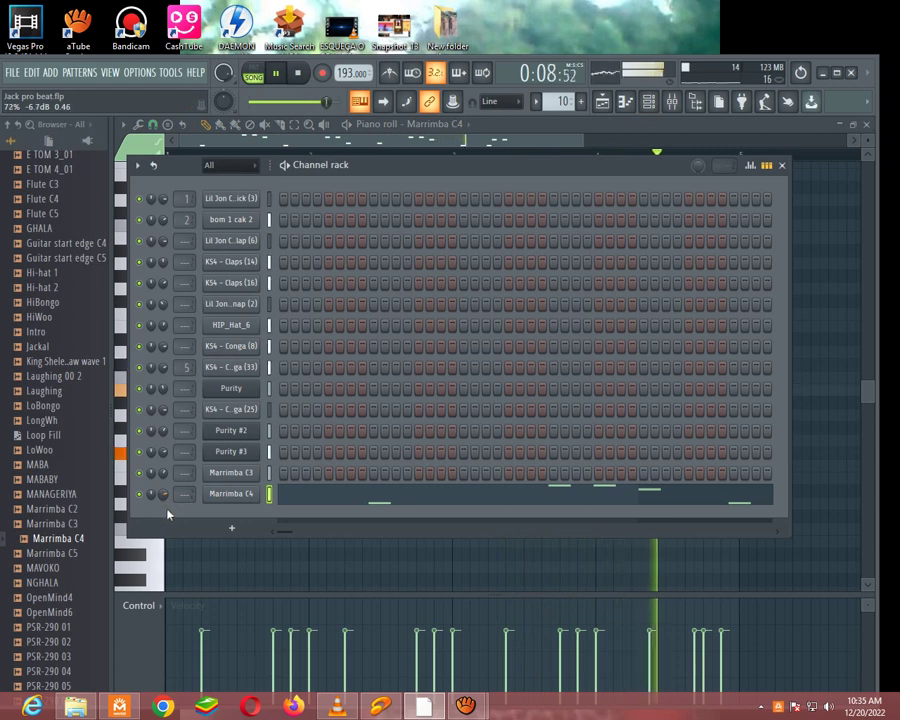
click(12, 74)
click(23, 141)
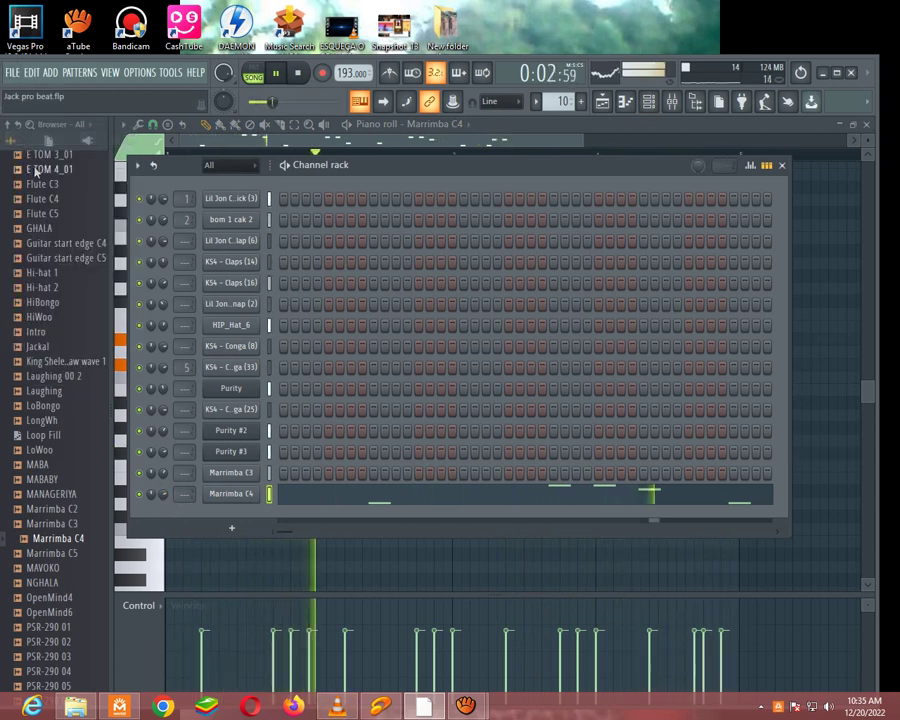
click(12, 73)
click(23, 137)
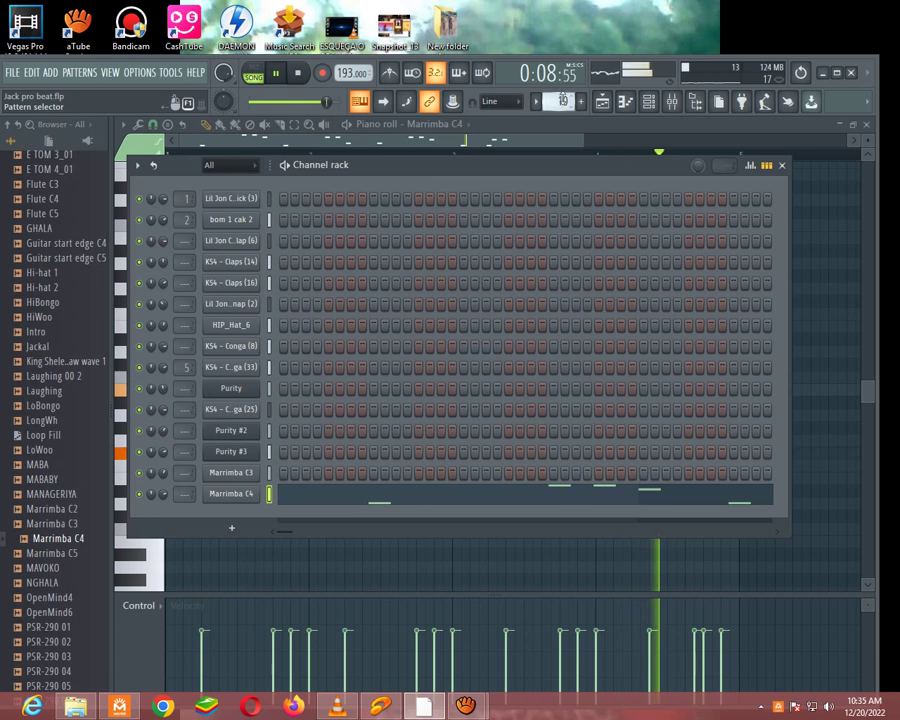
Step: Switch to the empty Pattern 11 and stop the playback
drag(567, 107, 561, 95)
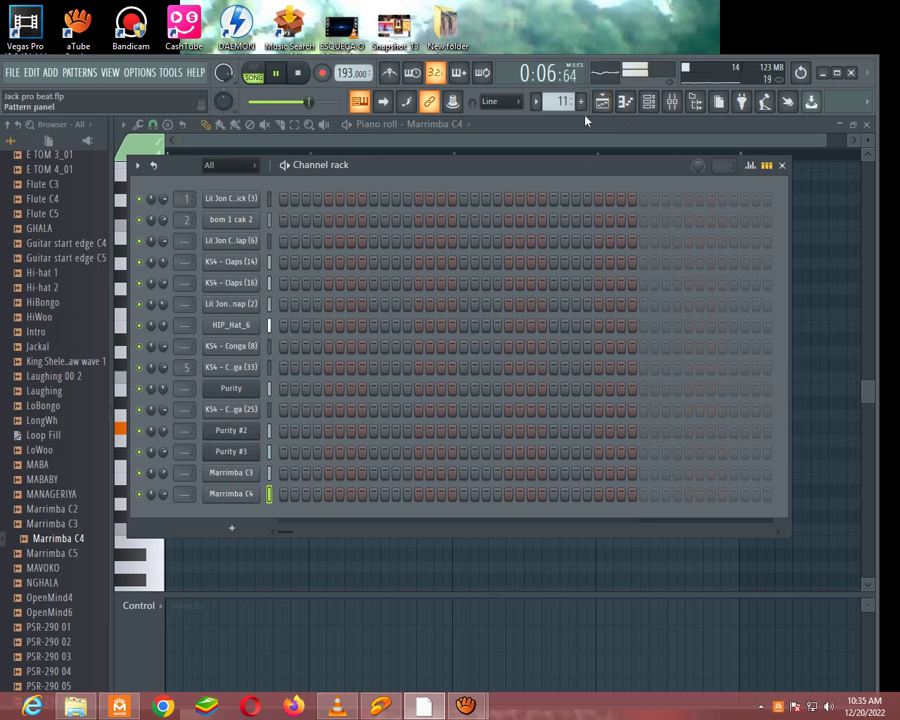
key(space)
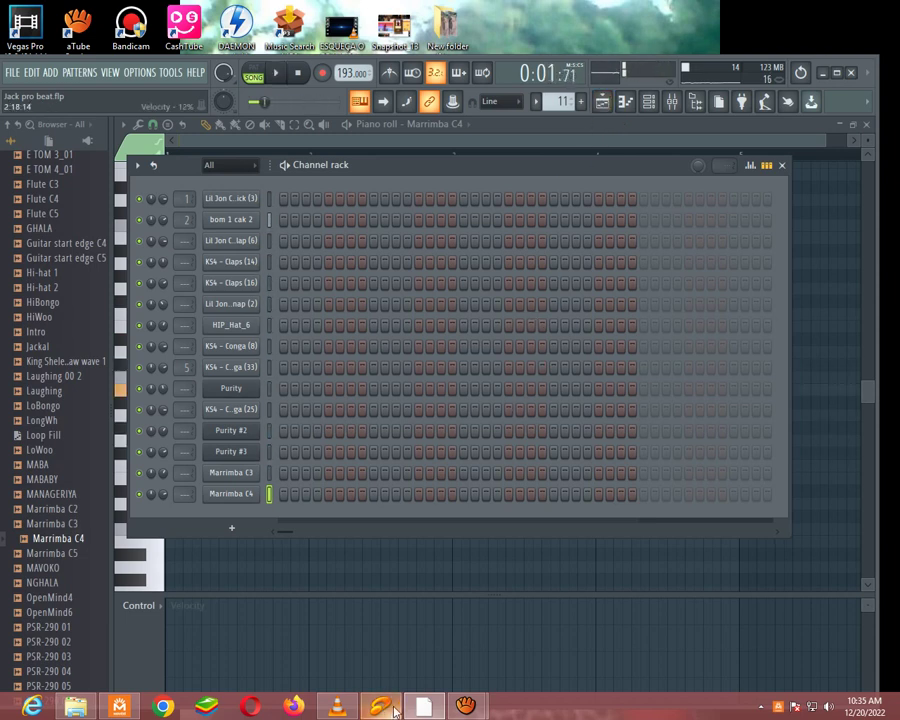
click(410, 708)
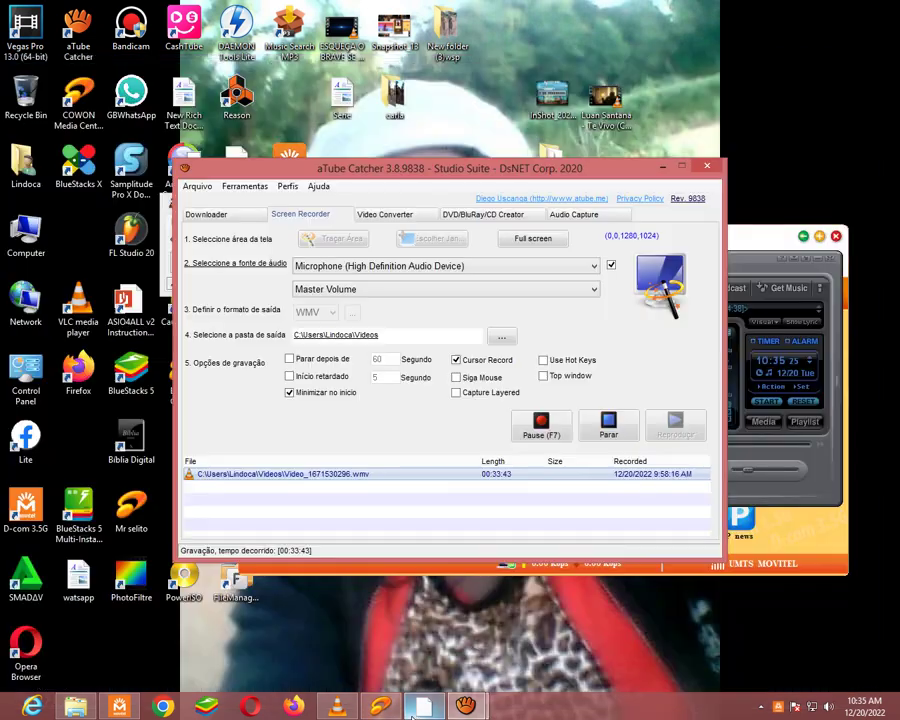